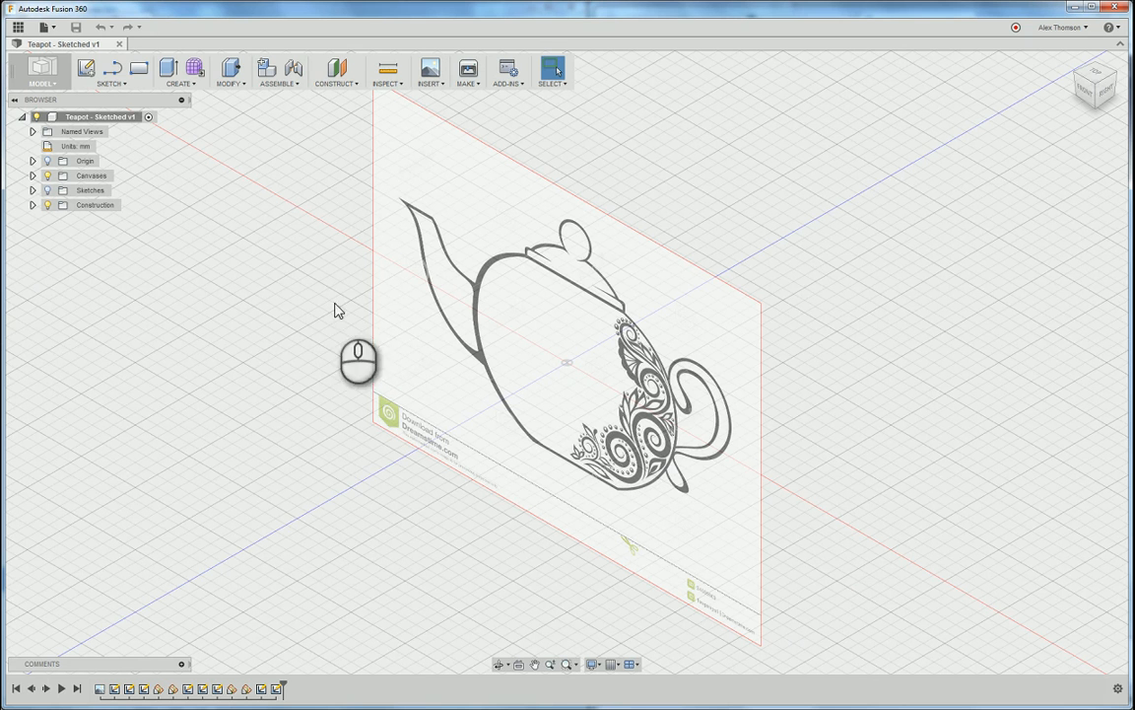
- Show all the teapot sketches and hide the reference canvas behind them
{"action": "left_click_drag", "start_coordinate": [1092, 96], "coordinate": [19, 113]}
{"action": "left_click", "coordinate": [1091, 89]}
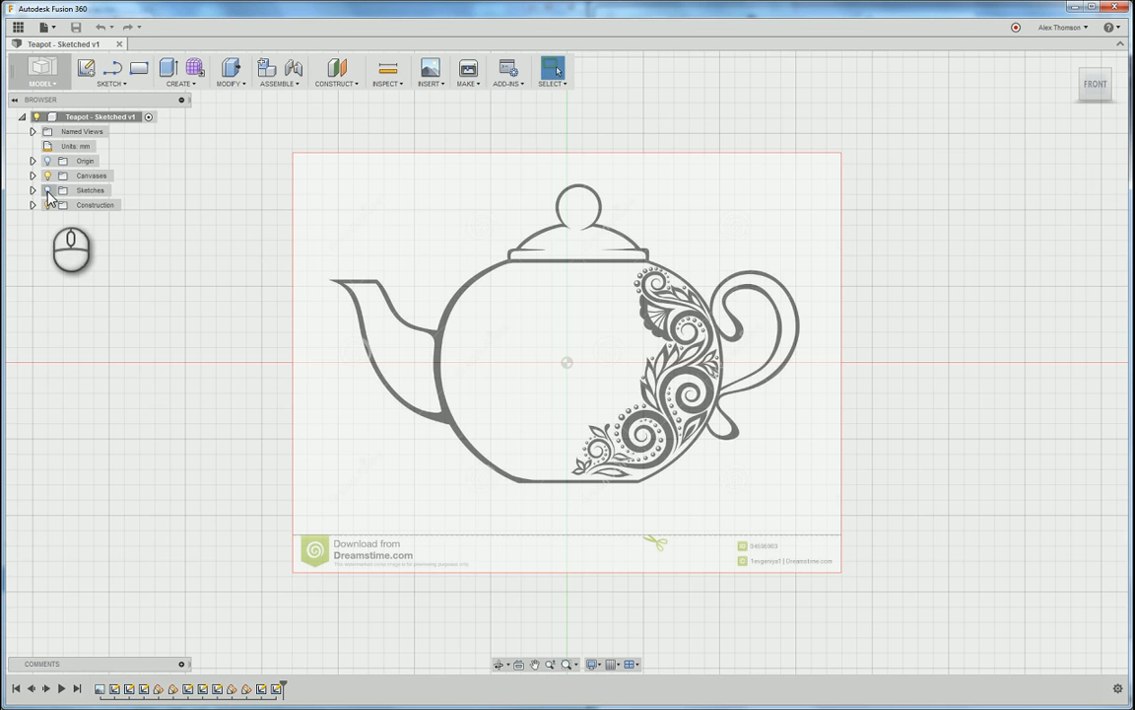
{"action": "left_click", "coordinate": [47, 190]}
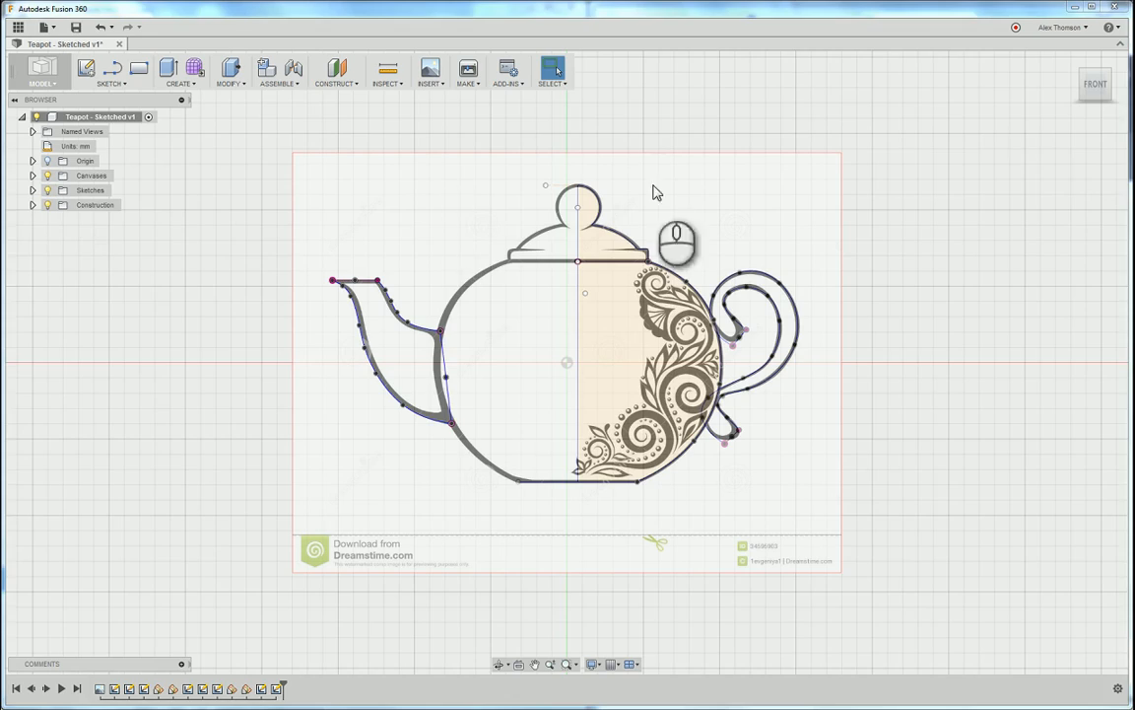
{"action": "middle_click_drag", "start_coordinate": [1074, 31], "coordinate": [1112, 113], "text": "shift"}
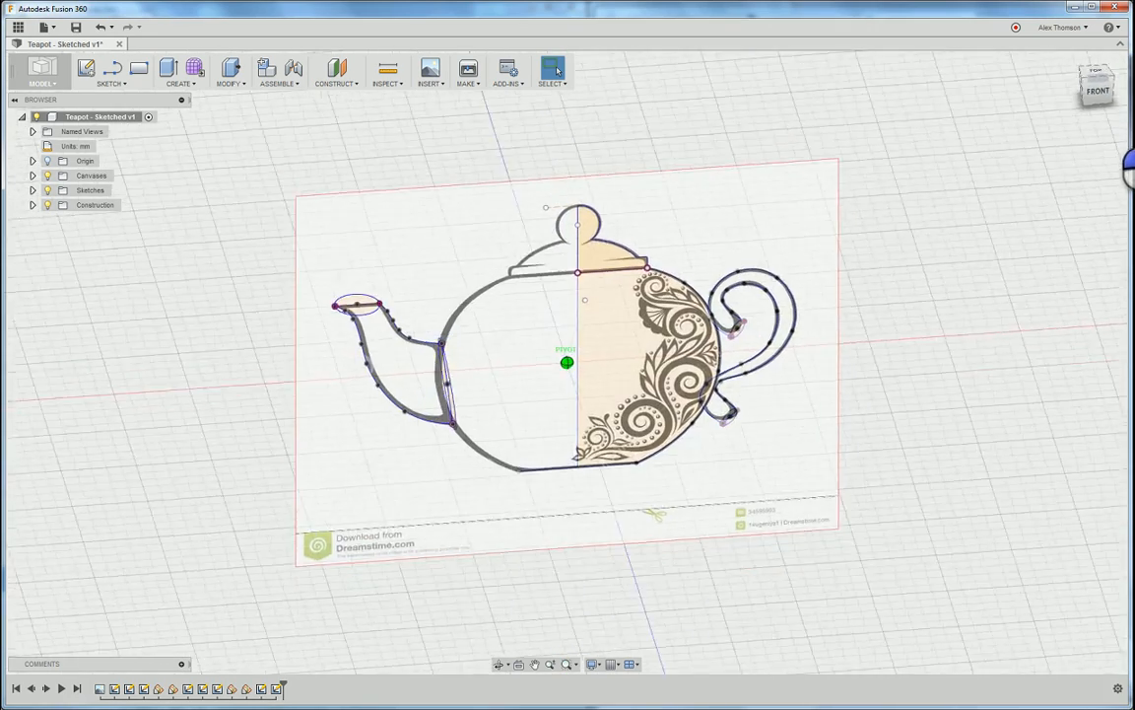
{"action": "middle_click_drag", "start_coordinate": [1128, 163], "coordinate": [1006, 128], "text": "shift"}
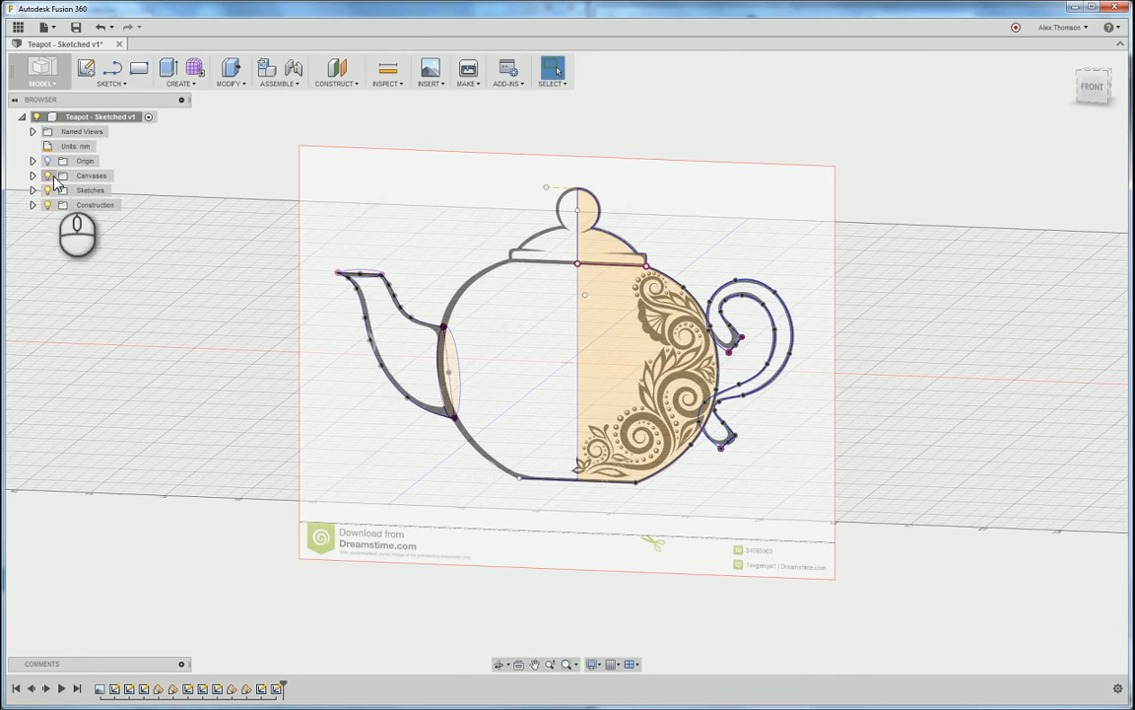
{"action": "left_click", "coordinate": [47, 175]}
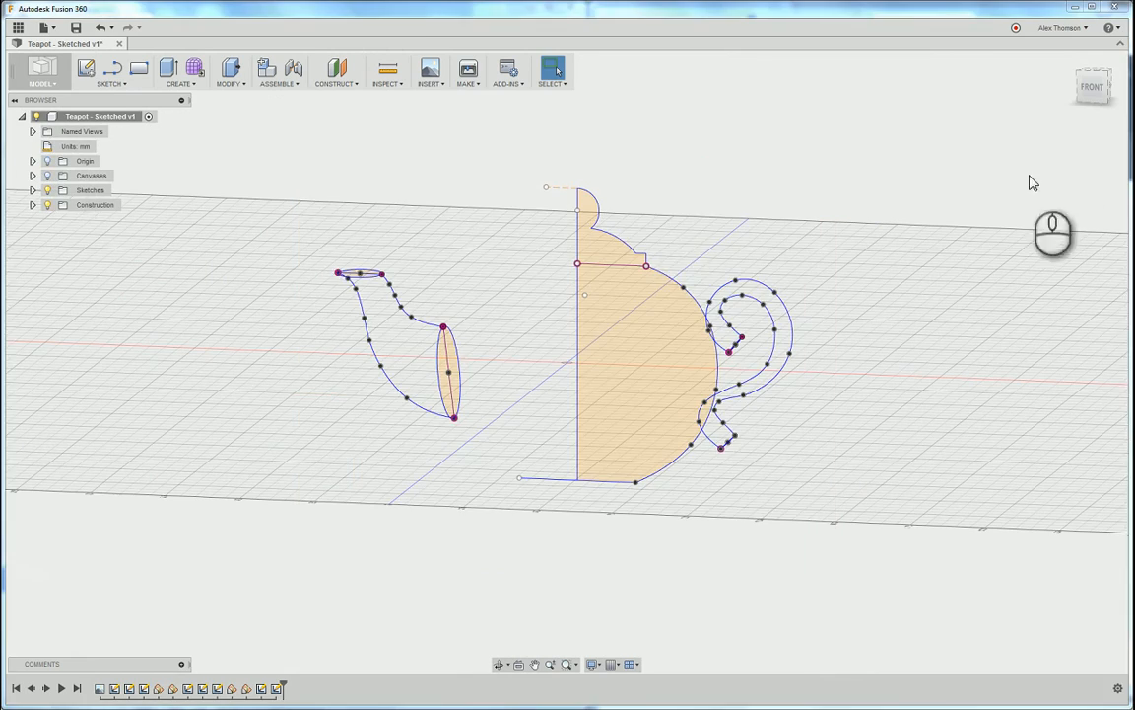
- Examine the teapot's spout, body, lid and handle sketches from several angles
{"action": "middle_click_drag", "start_coordinate": [1097, 100], "coordinate": [24, 102], "text": "shift"}
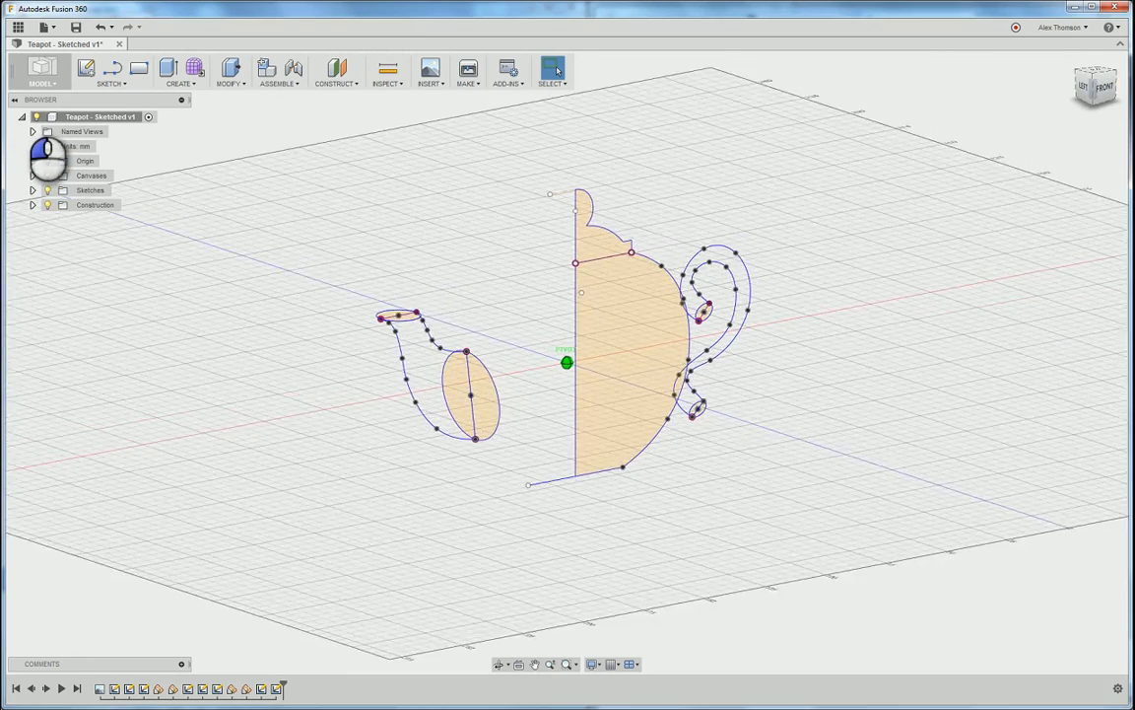
{"action": "mouse_move", "coordinate": [48, 152]}
{"action": "middle_mouse_down", "text": "shift"}
{"action": "mouse_move", "coordinate": [45, 177]}
{"action": "mouse_move", "coordinate": [1129, 173]}
{"action": "mouse_move", "coordinate": [1077, 173]}
{"action": "mouse_move", "coordinate": [1072, 93]}
{"action": "mouse_move", "coordinate": [1084, 152]}
{"action": "mouse_move", "coordinate": [1106, 155]}
{"action": "mouse_move", "coordinate": [1085, 160]}
{"action": "middle_mouse_up", "text": "shift"}
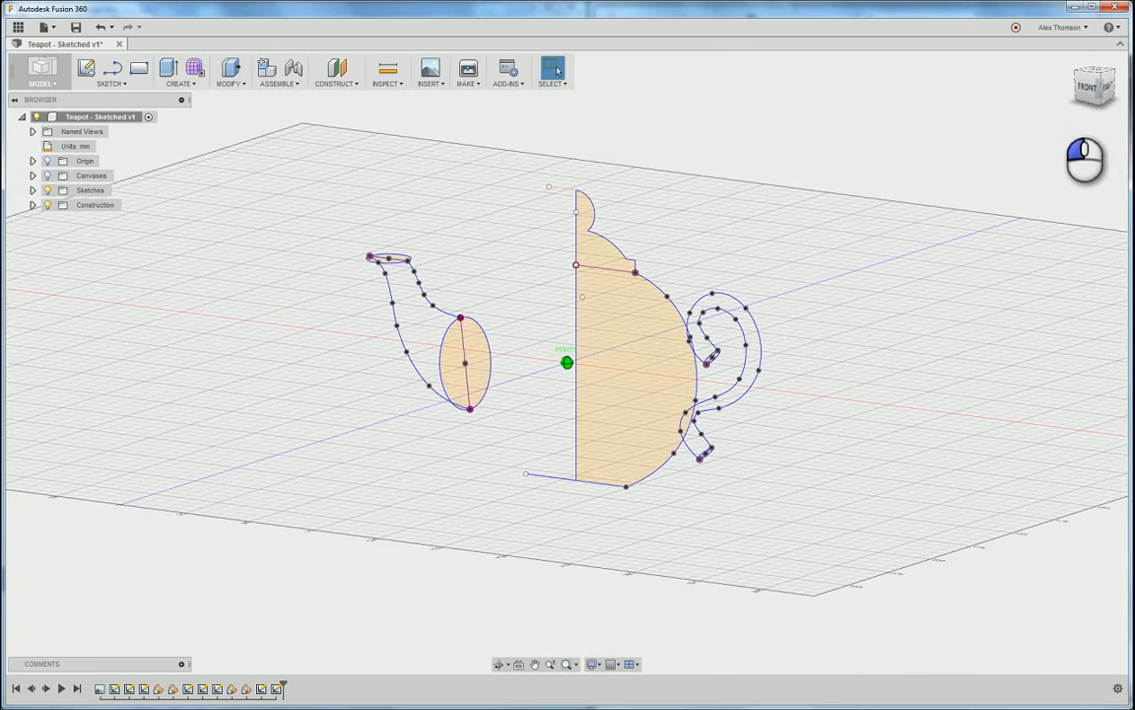
{"action": "left_click_drag", "start_coordinate": [1063, 110], "coordinate": [1096, 107]}
{"action": "scroll", "coordinate": [755, 329], "scroll_direction": "down", "scroll_amount": 2}
{"action": "scroll", "coordinate": [542, 318], "scroll_direction": "up", "scroll_amount": 4}
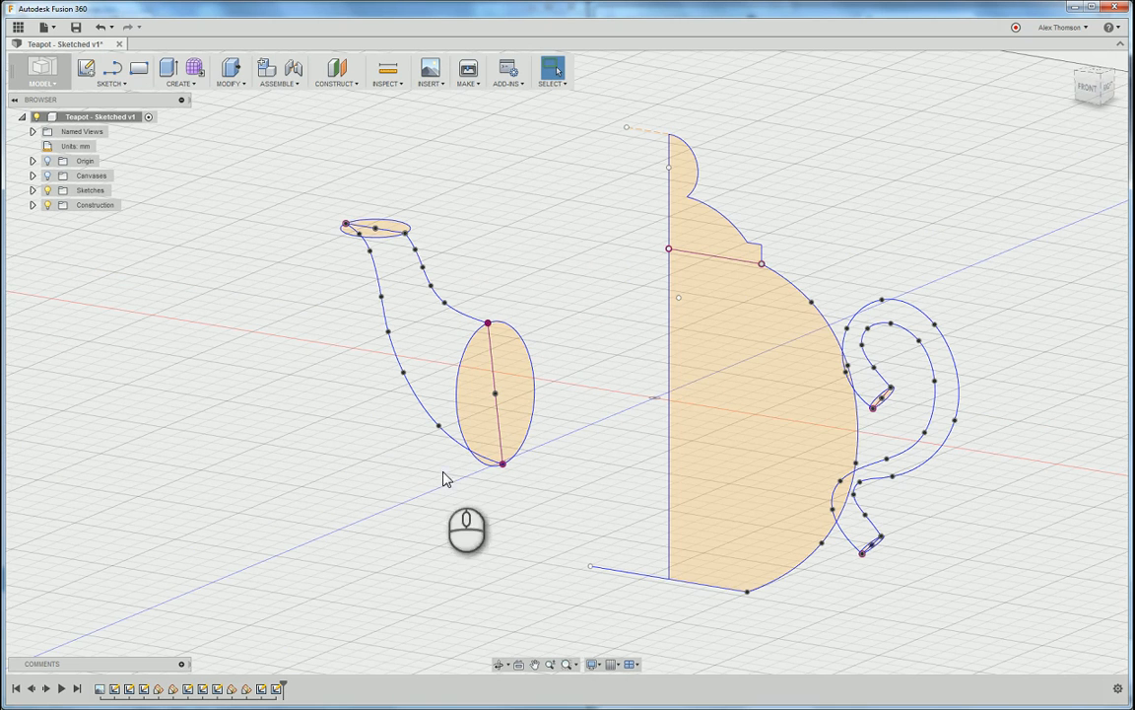
{"action": "mouse_move", "coordinate": [443, 478]}
{"action": "middle_mouse_down", "text": "shift"}
{"action": "mouse_move", "coordinate": [392, 466]}
{"action": "mouse_move", "coordinate": [666, 431]}
{"action": "middle_mouse_up", "text": "shift"}
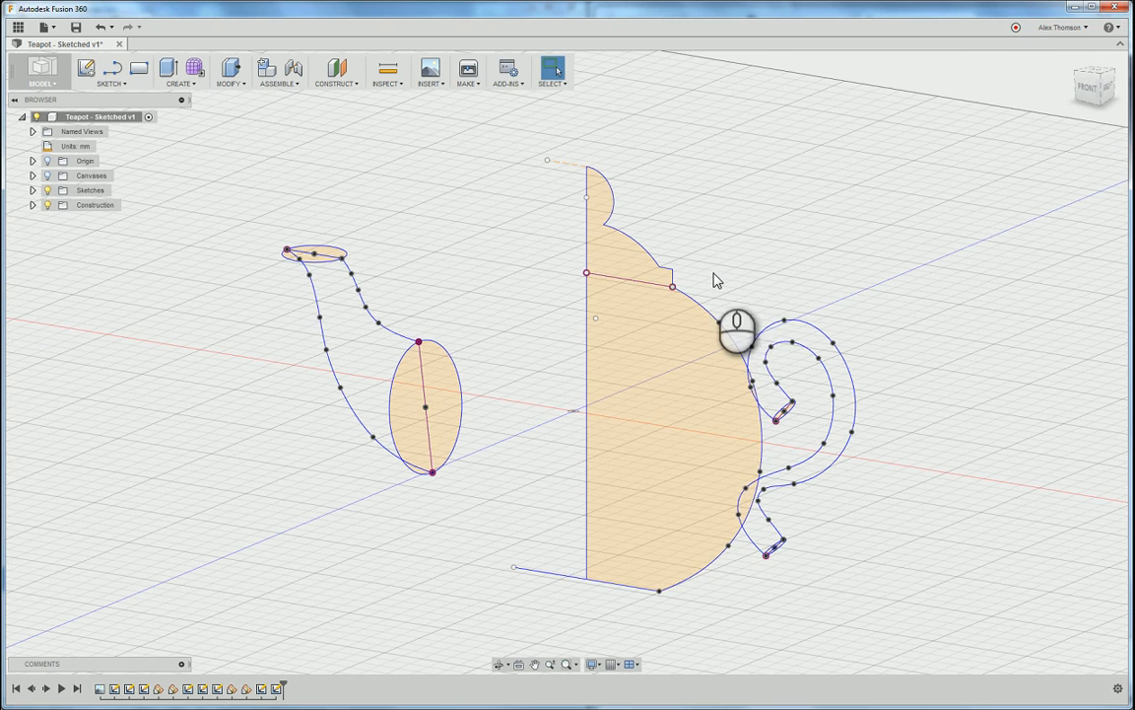
{"action": "left_click_drag", "start_coordinate": [1101, 93], "coordinate": [1092, 93]}
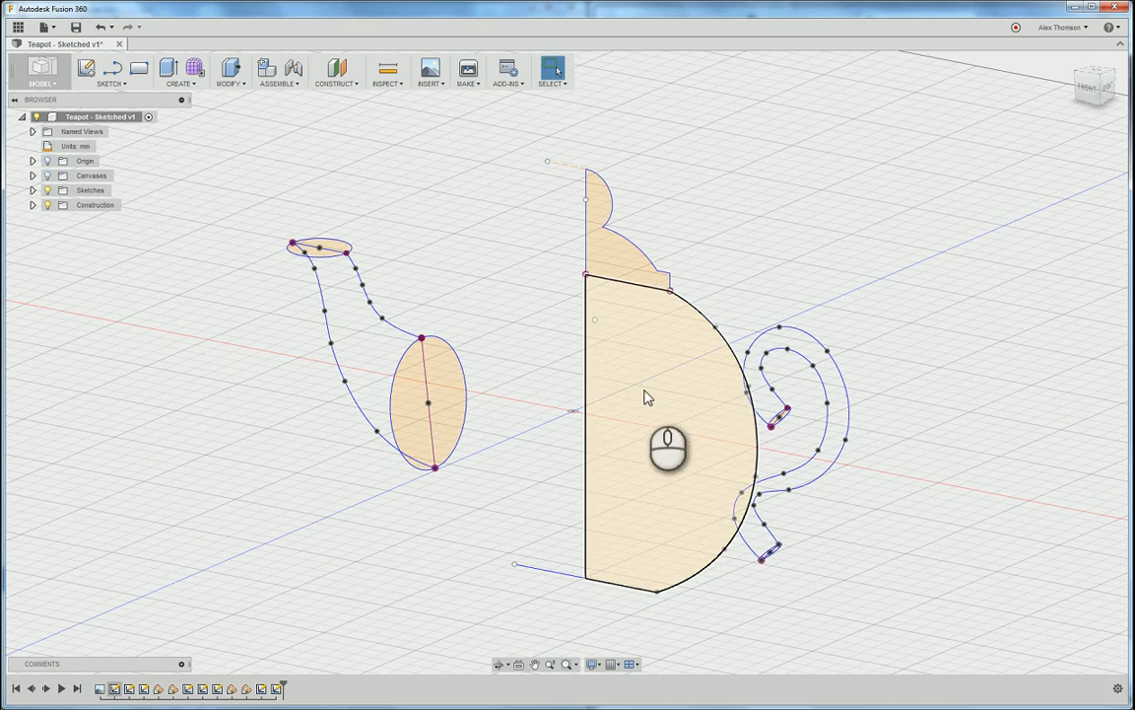
- Expand the Sketches folder to list the individual teapot sketches
{"action": "left_click", "coordinate": [31, 188]}
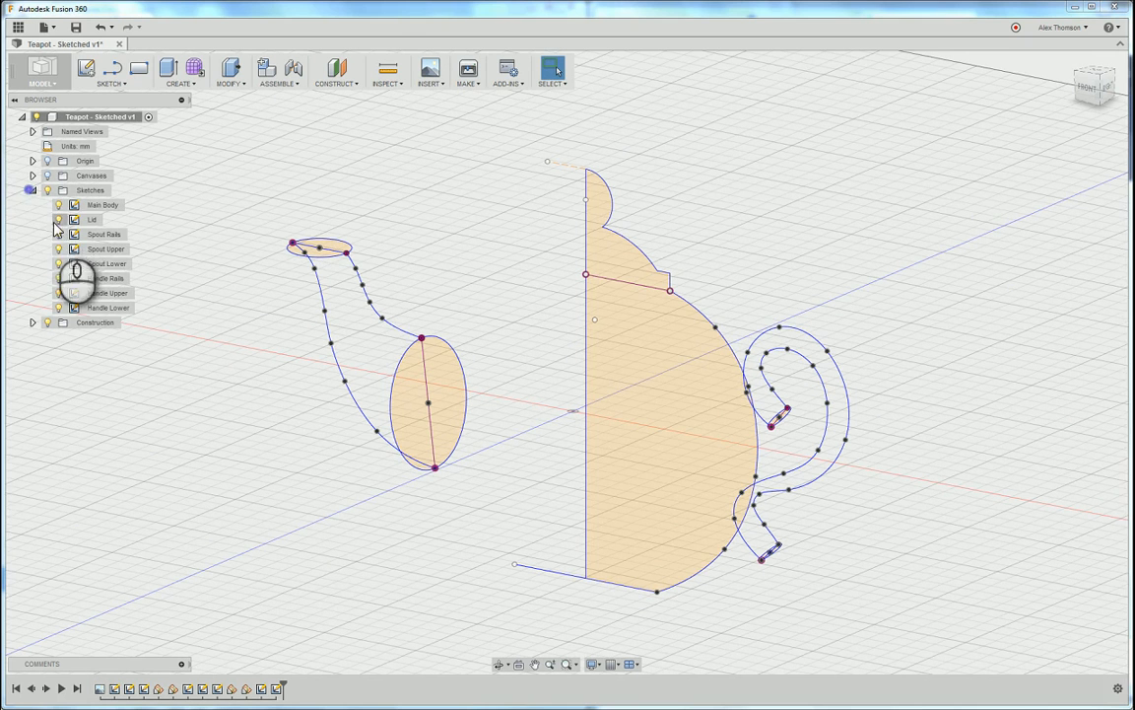
{"action": "left_click", "coordinate": [30, 190]}
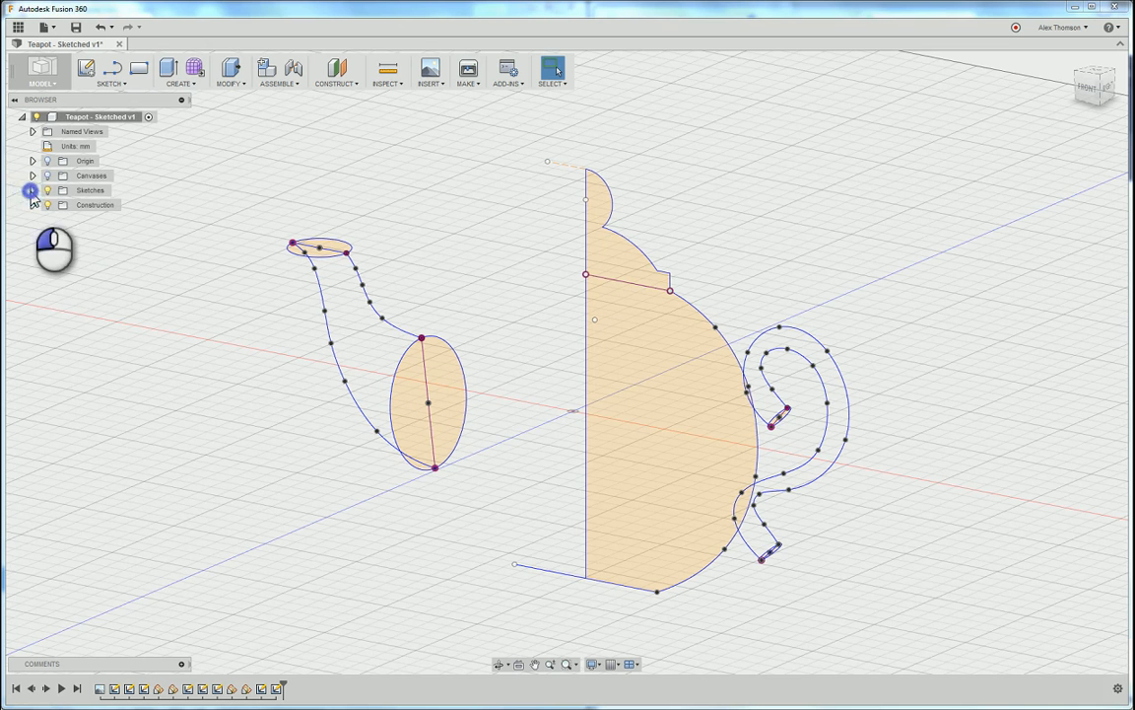
{"action": "left_click", "coordinate": [31, 190]}
{"action": "left_click", "coordinate": [31, 191]}
{"action": "left_click", "coordinate": [32, 190]}
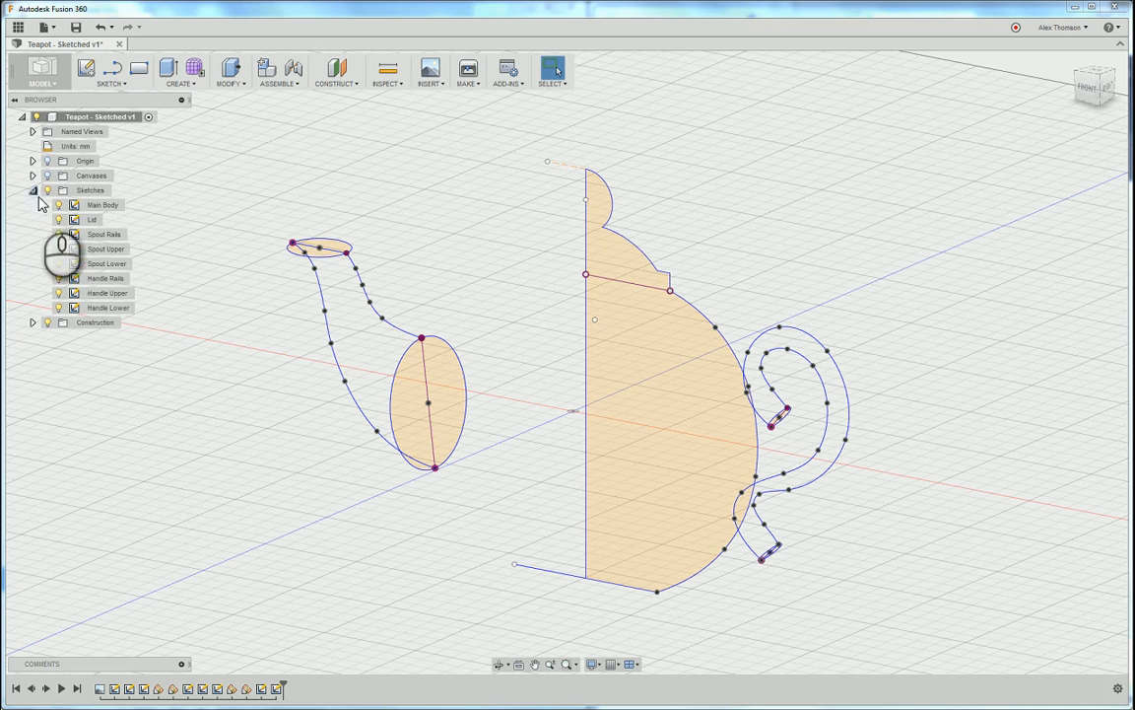
- Check which profile belongs to the Main Body sketch and compare the sketches with the teapot canvas
{"action": "left_click", "coordinate": [97, 206]}
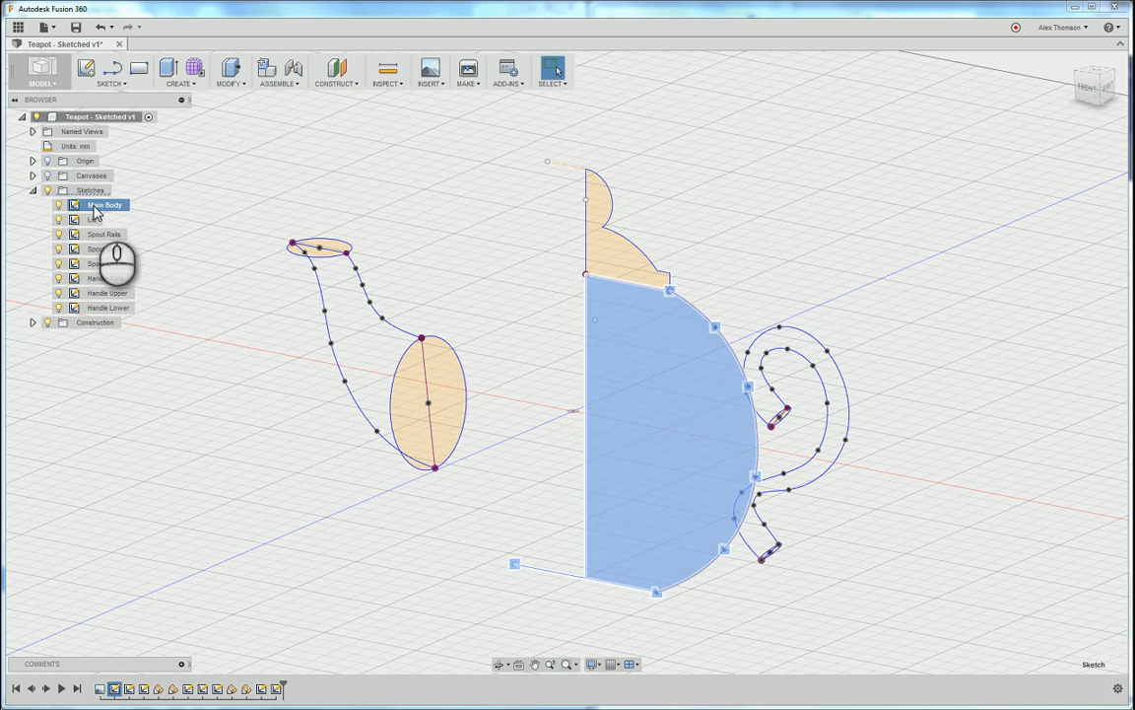
{"action": "left_click", "coordinate": [199, 192]}
{"action": "left_click", "coordinate": [89, 206]}
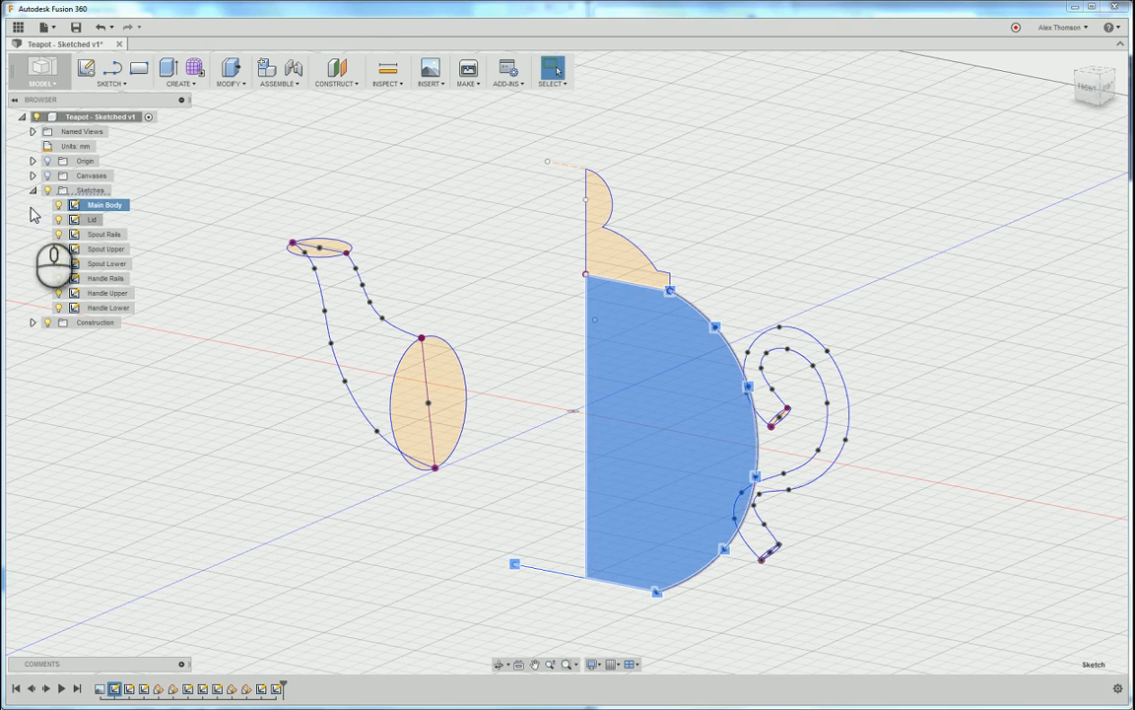
{"action": "left_click", "coordinate": [817, 225]}
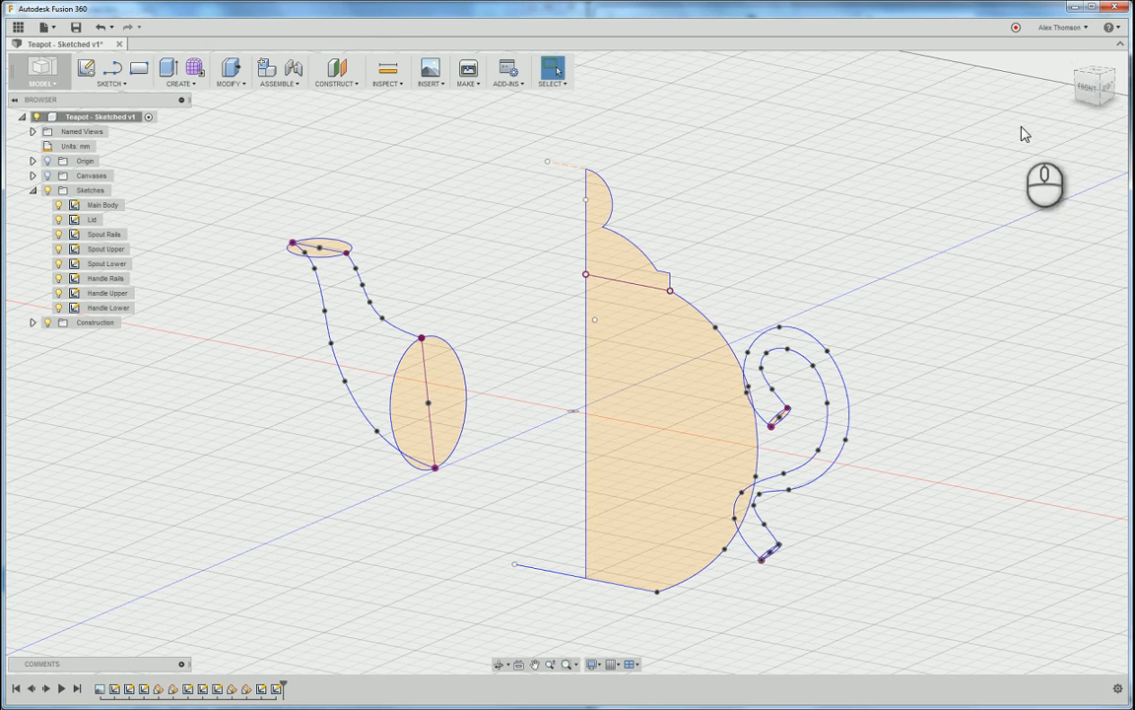
{"action": "left_click", "coordinate": [1105, 102]}
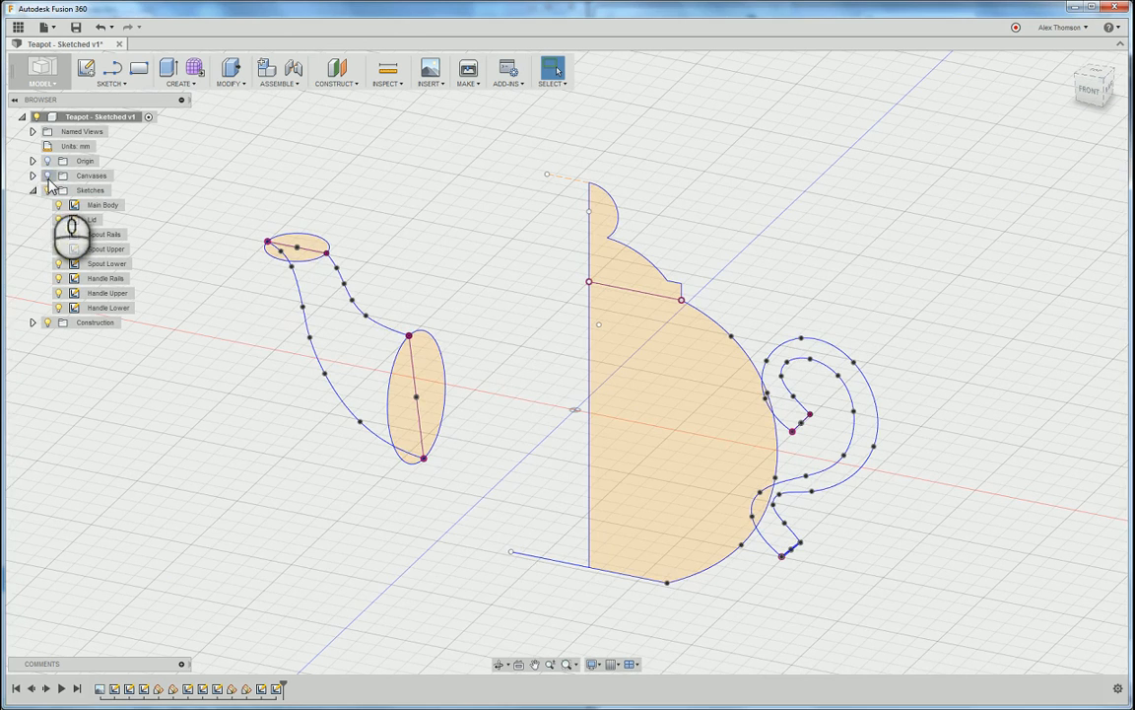
{"action": "left_click", "coordinate": [47, 176]}
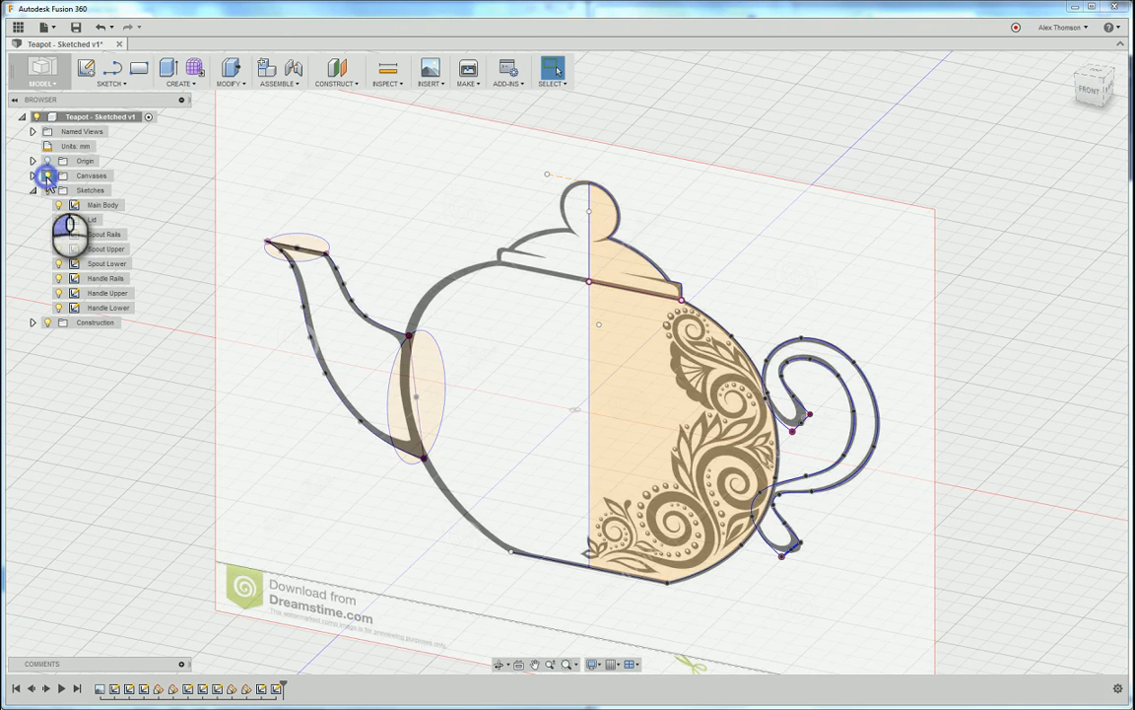
{"action": "left_click", "coordinate": [47, 176]}
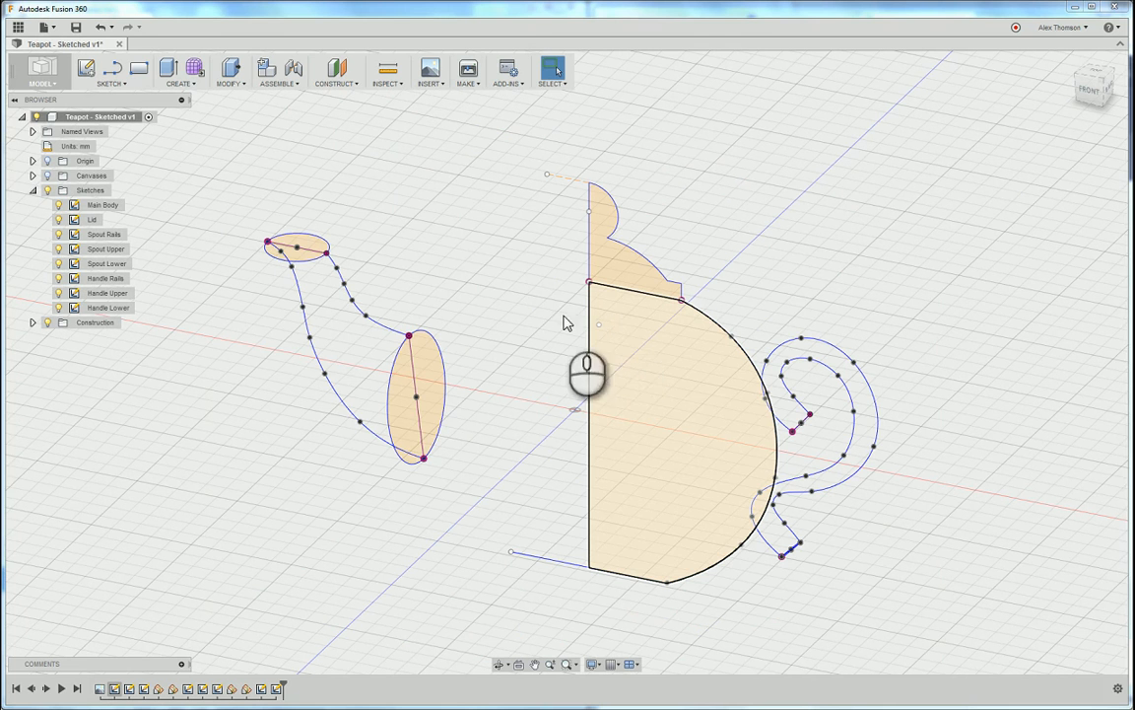
- Start a Revolve using the closed Main Body sketch region as its profile
{"action": "left_click", "coordinate": [174, 85]}
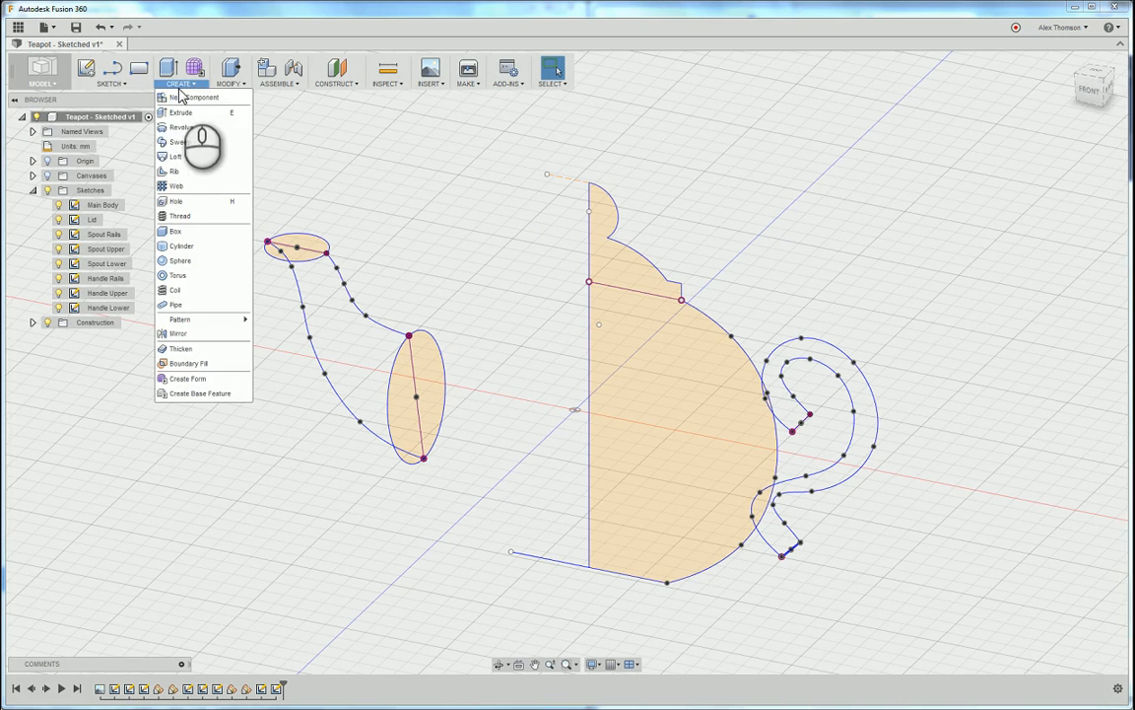
{"action": "left_click", "coordinate": [187, 123]}
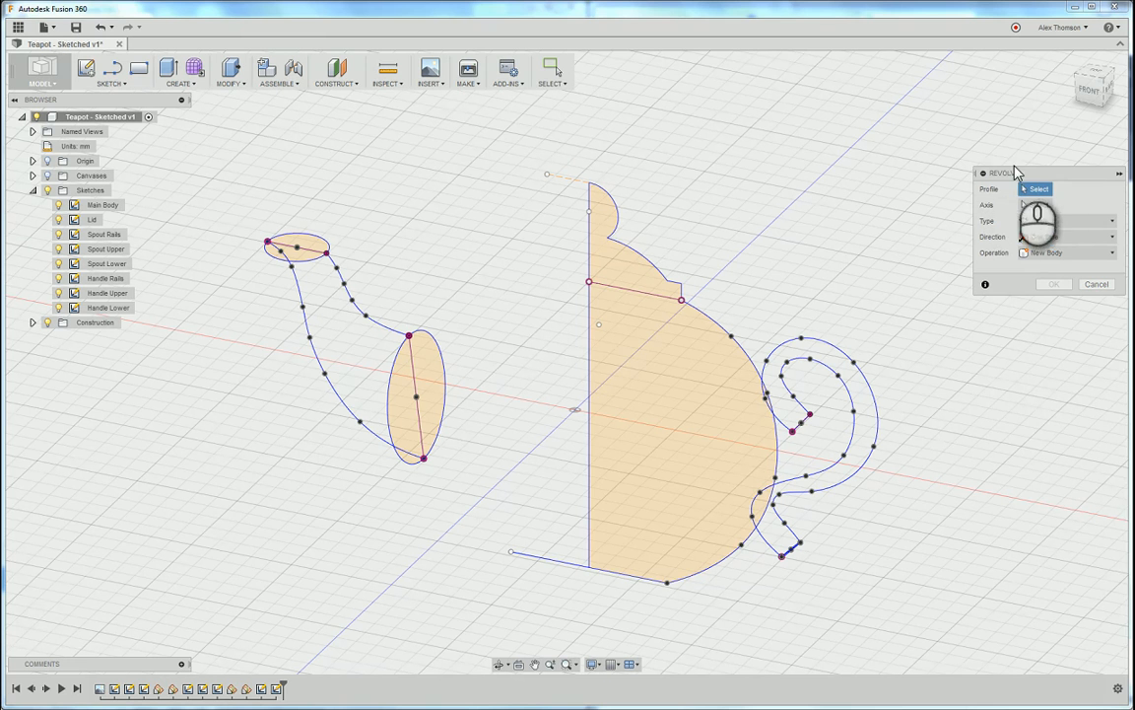
{"action": "left_click", "coordinate": [674, 408]}
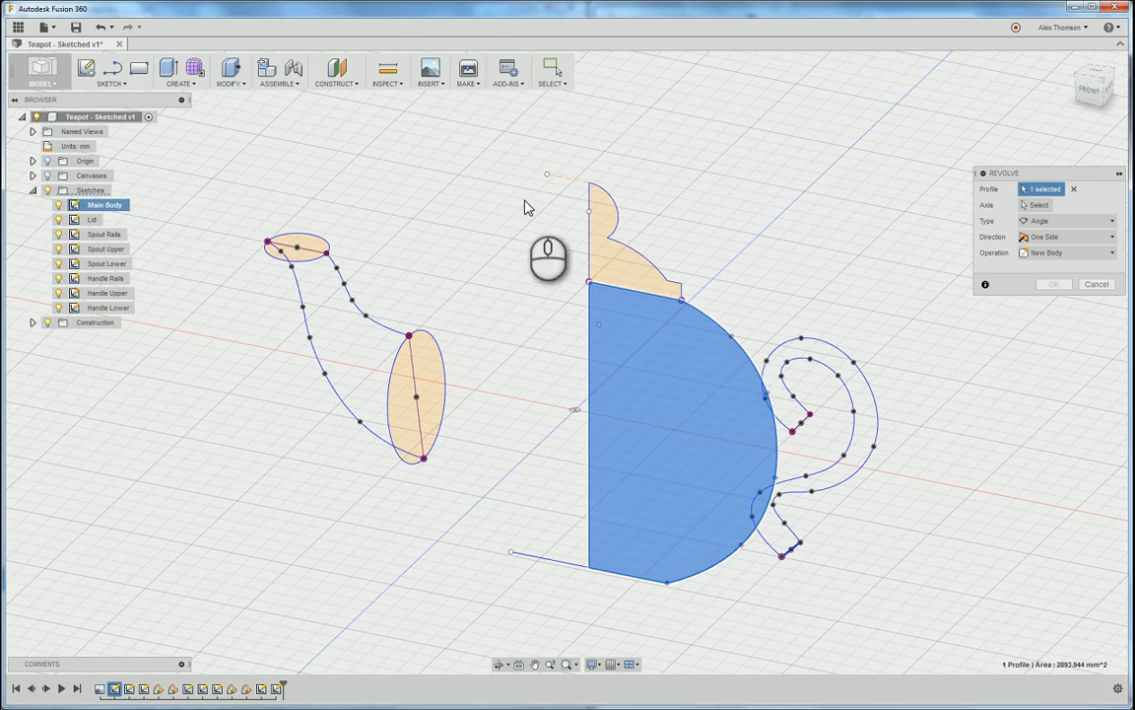
- Hide the Lid, Spout Rails, Spout Upper, Spout Lower, Handle Rails, Handle Upper and Handle Lower sketches
{"action": "left_click", "coordinate": [58, 219]}
{"action": "left_click", "coordinate": [58, 233]}
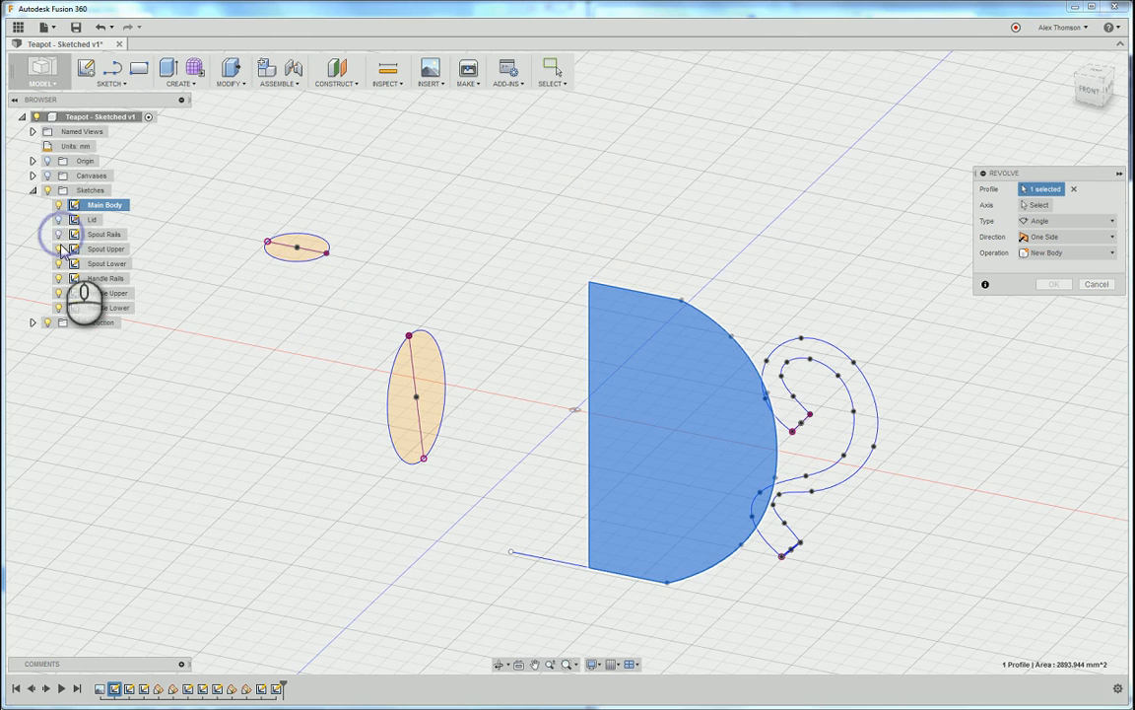
{"action": "left_click", "coordinate": [59, 249]}
{"action": "left_click", "coordinate": [58, 263]}
{"action": "left_click", "coordinate": [58, 278]}
{"action": "left_click", "coordinate": [58, 293]}
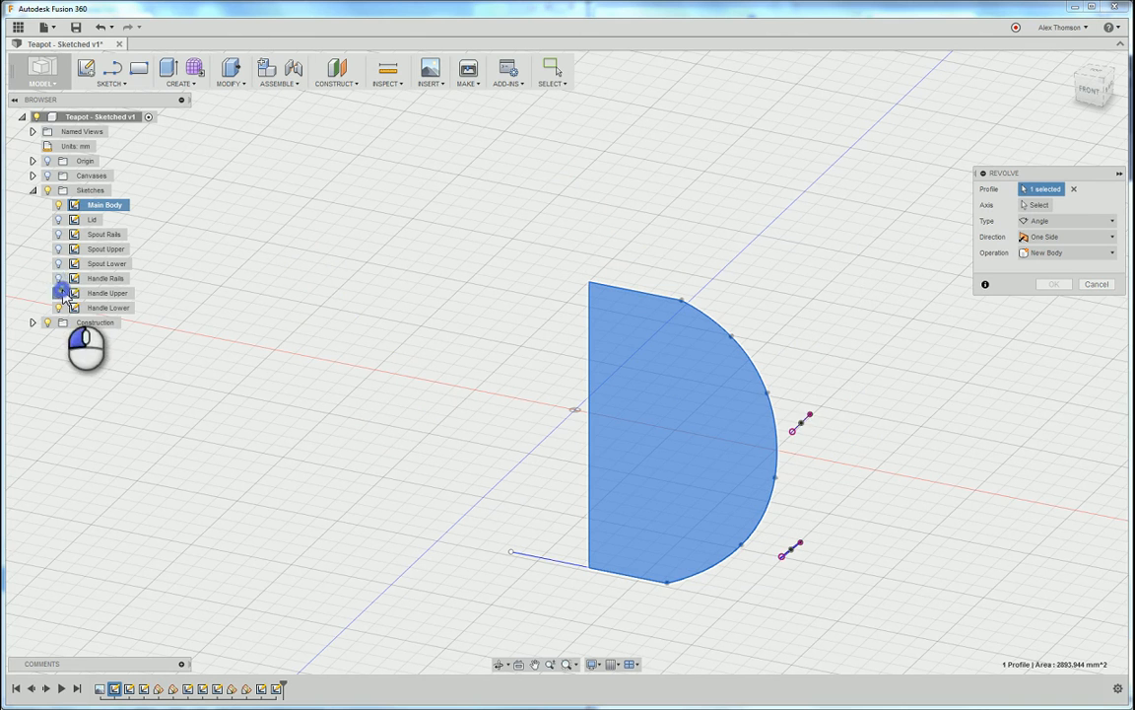
{"action": "left_click", "coordinate": [58, 307]}
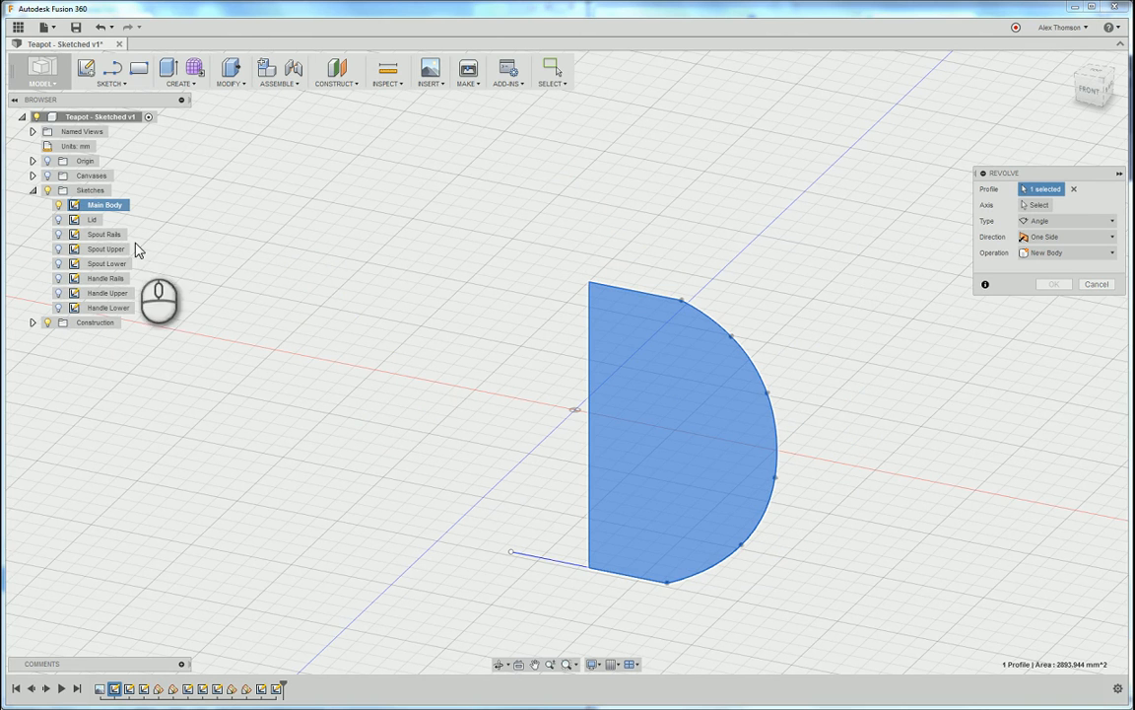
- Revolve the Main Body profile 360 degrees about its straight vertical edge, one side, as a new body
{"action": "left_click", "coordinate": [1045, 206]}
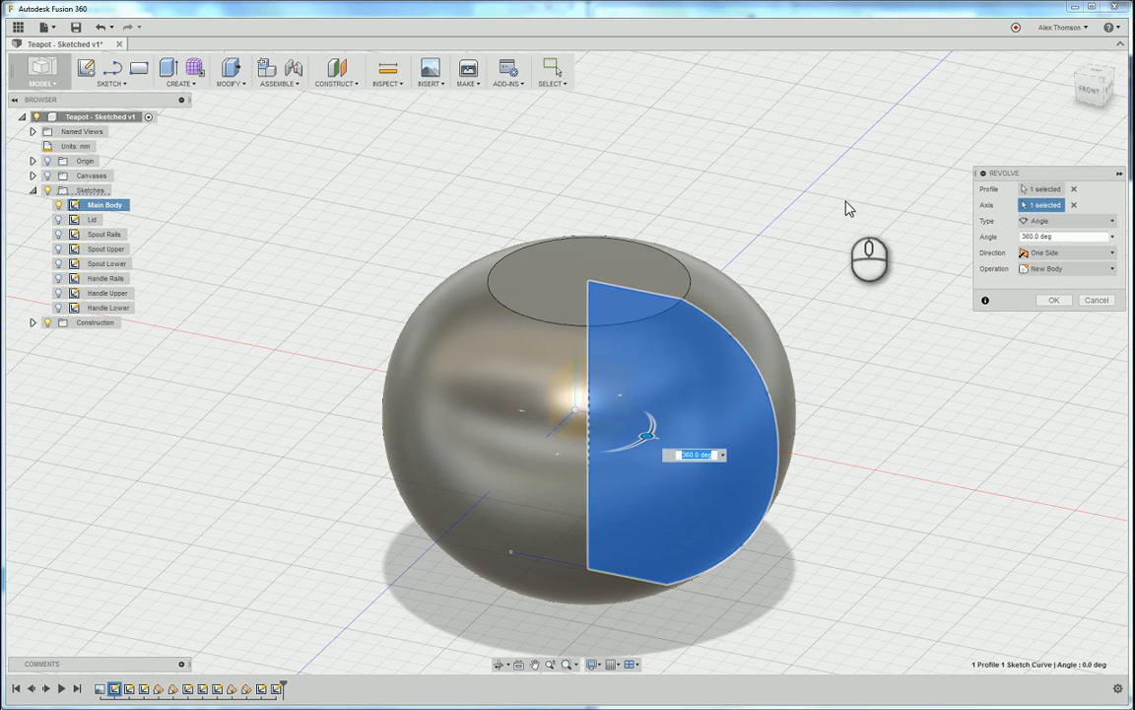
{"action": "left_click", "coordinate": [1097, 99]}
{"action": "left_click_drag", "start_coordinate": [1096, 98], "coordinate": [1081, 110]}
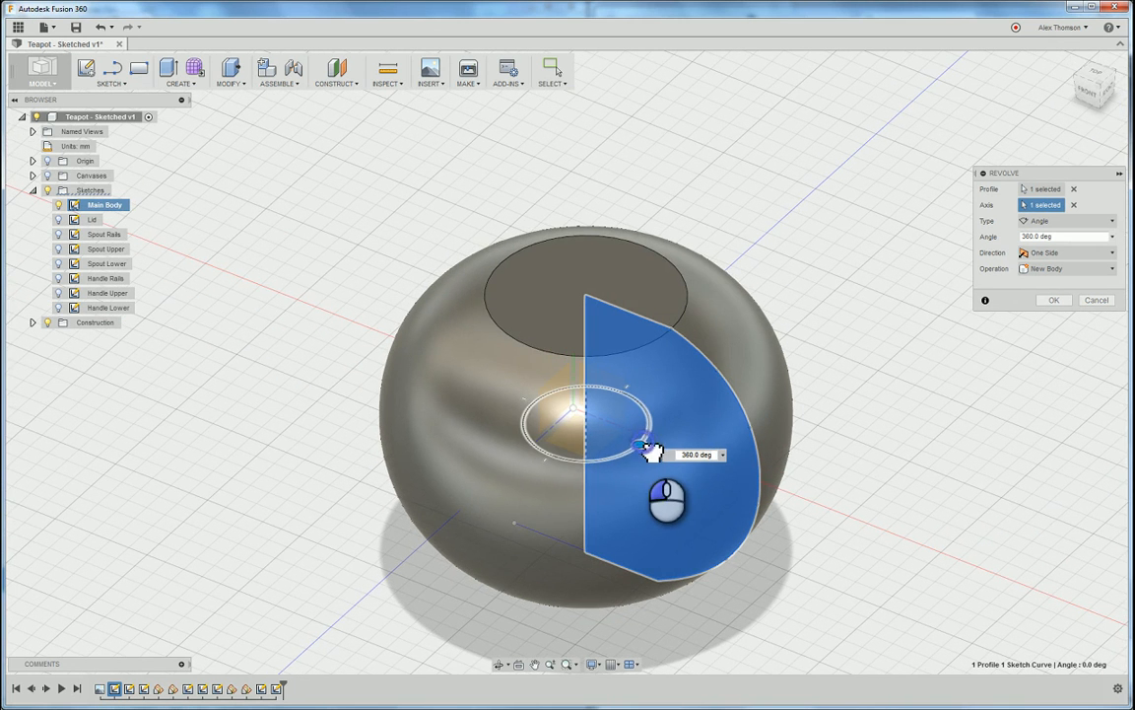
{"action": "mouse_move", "coordinate": [650, 451]}
{"action": "left_mouse_down"}
{"action": "mouse_move", "coordinate": [588, 471]}
{"action": "mouse_move", "coordinate": [540, 431]}
{"action": "mouse_move", "coordinate": [558, 376]}
{"action": "mouse_move", "coordinate": [647, 353]}
{"action": "mouse_move", "coordinate": [667, 435]}
{"action": "mouse_move", "coordinate": [642, 446]}
{"action": "left_mouse_up"}
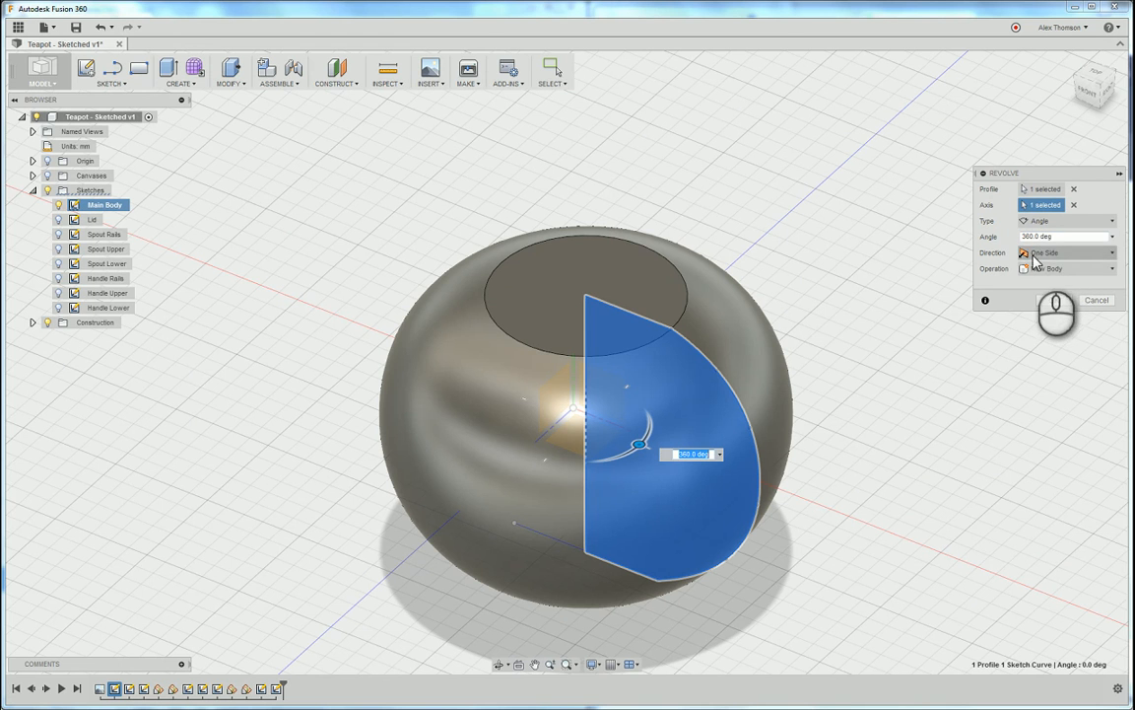
{"action": "left_click", "coordinate": [1056, 301]}
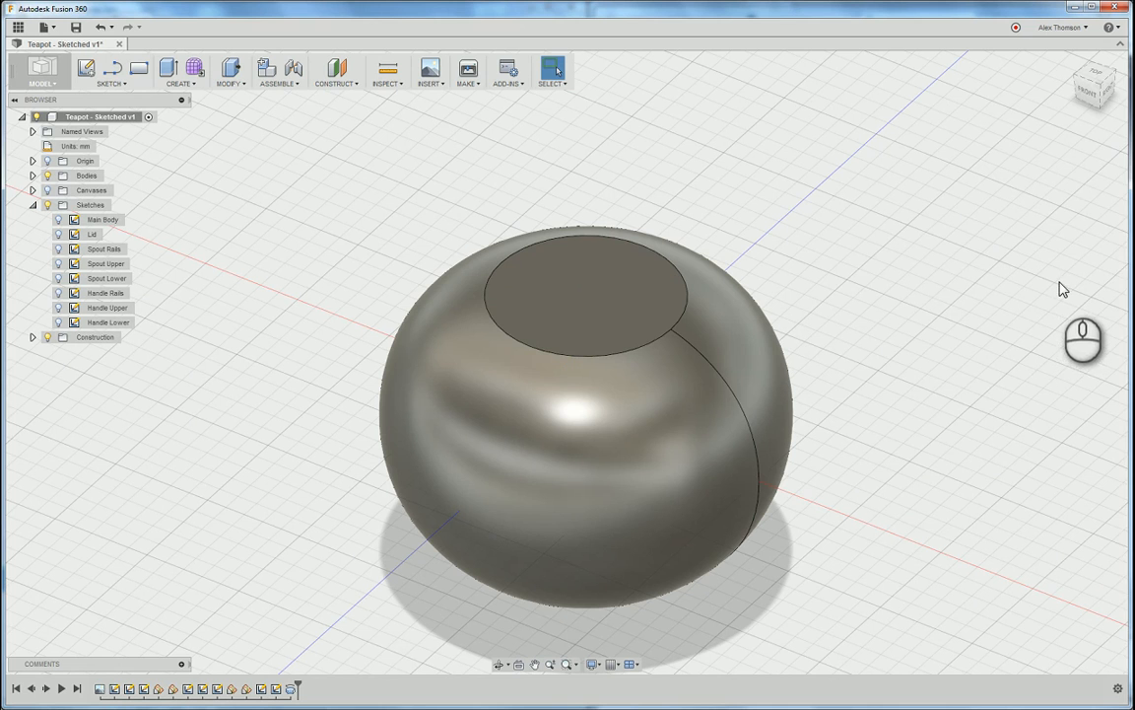
- Show the Lid sketch and revolve its profile 360 degrees about its straight vertical edge, one side, as a new body
{"action": "left_click", "coordinate": [1088, 95]}
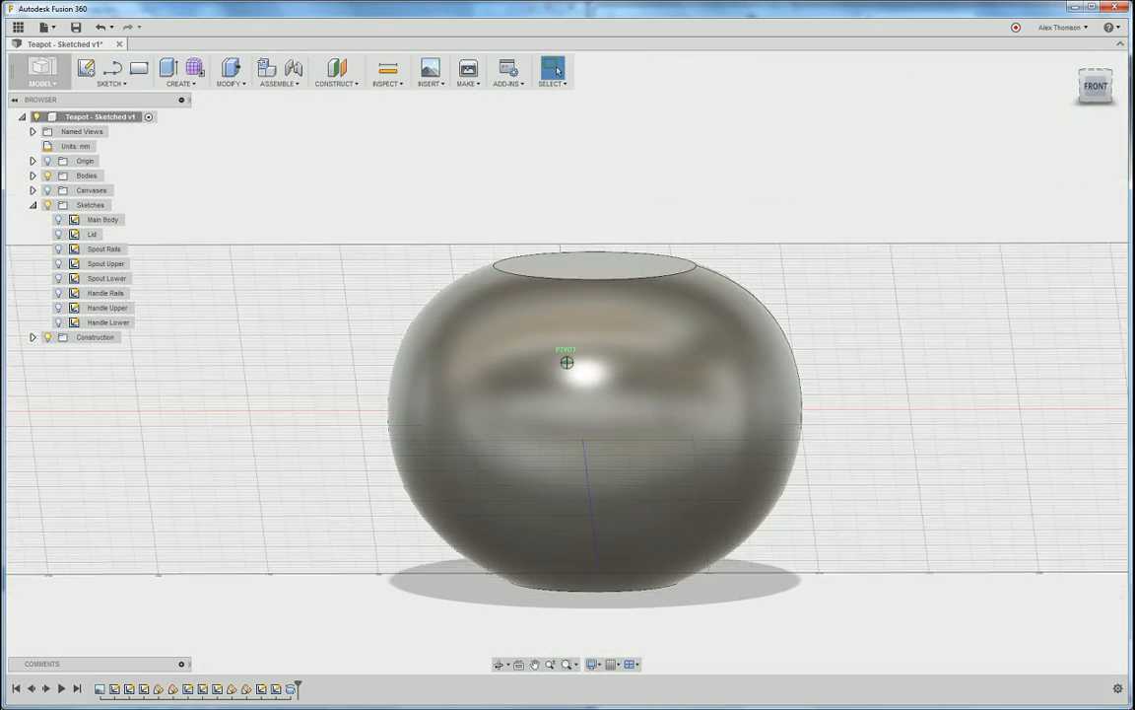
{"action": "left_click_drag", "start_coordinate": [1133, 69], "coordinate": [1085, 103]}
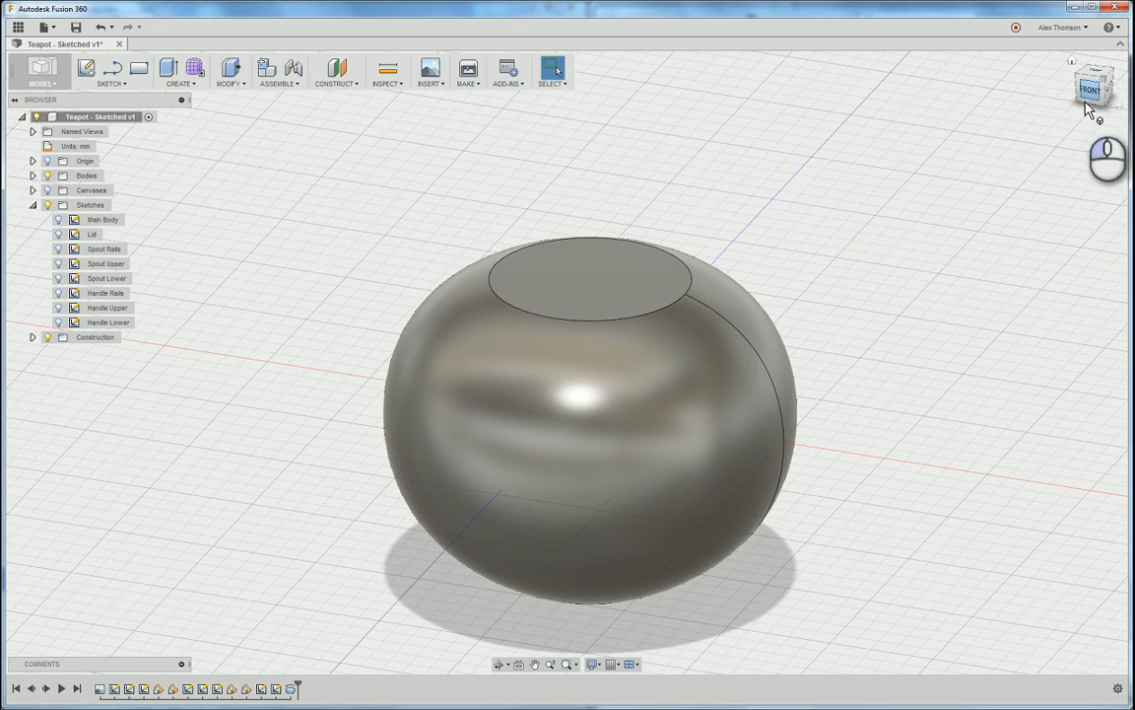
{"action": "left_click", "coordinate": [58, 233]}
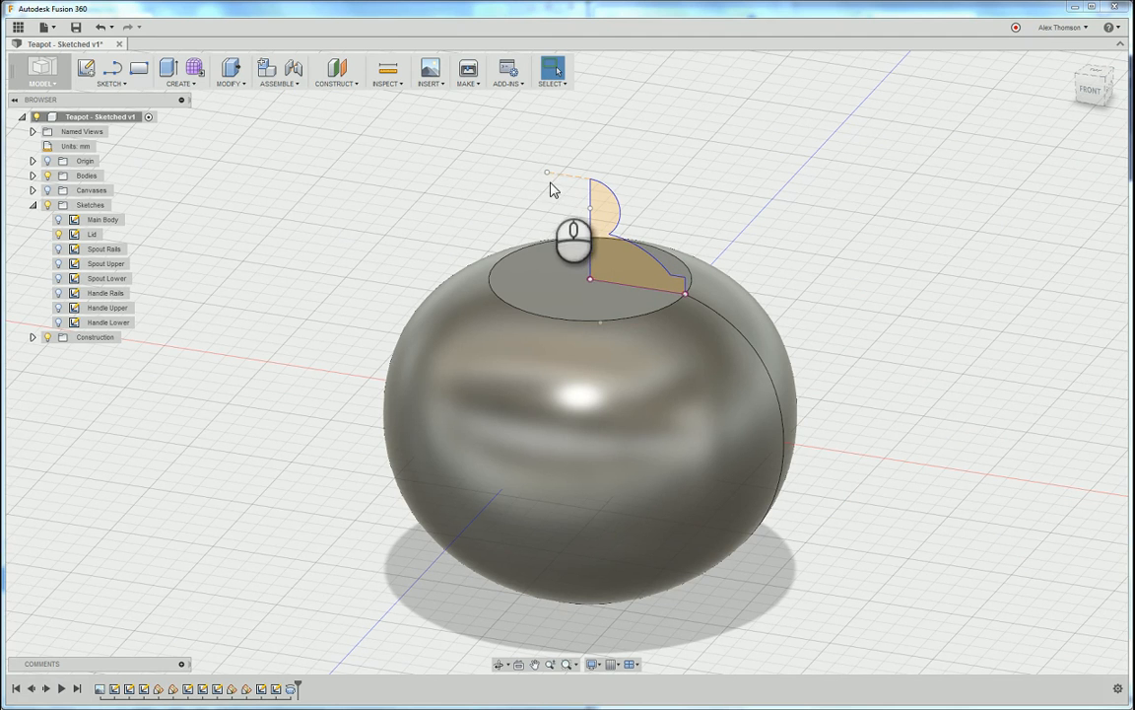
{"action": "left_click", "coordinate": [183, 85]}
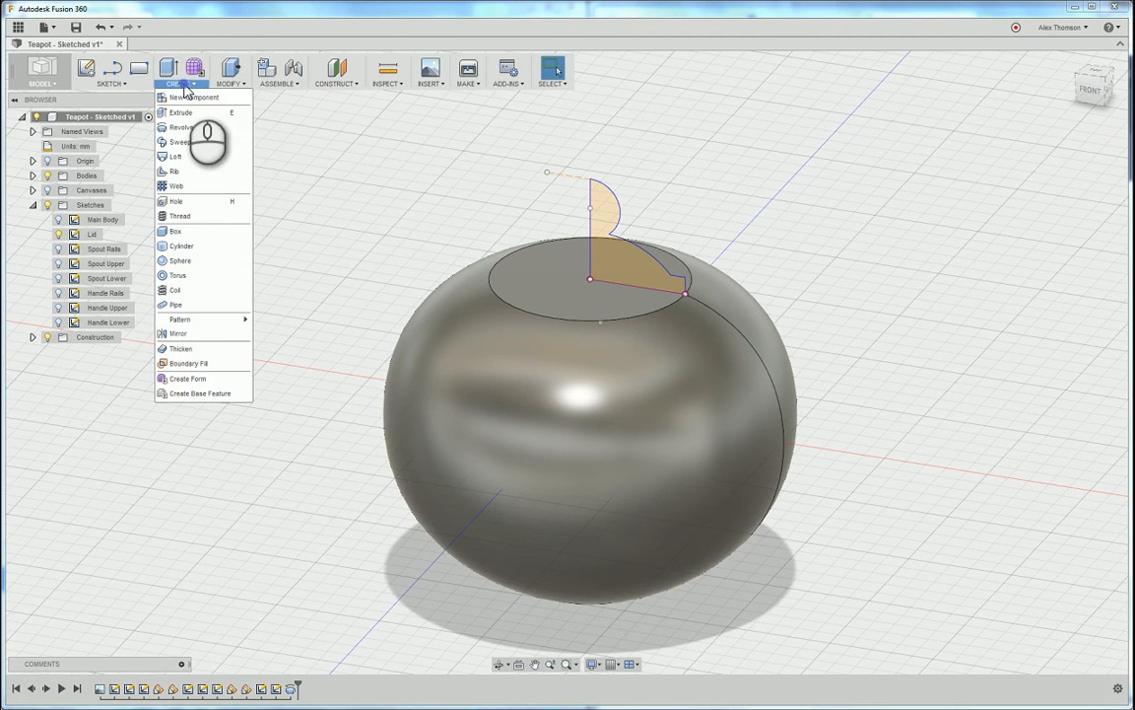
{"action": "left_click", "coordinate": [198, 128]}
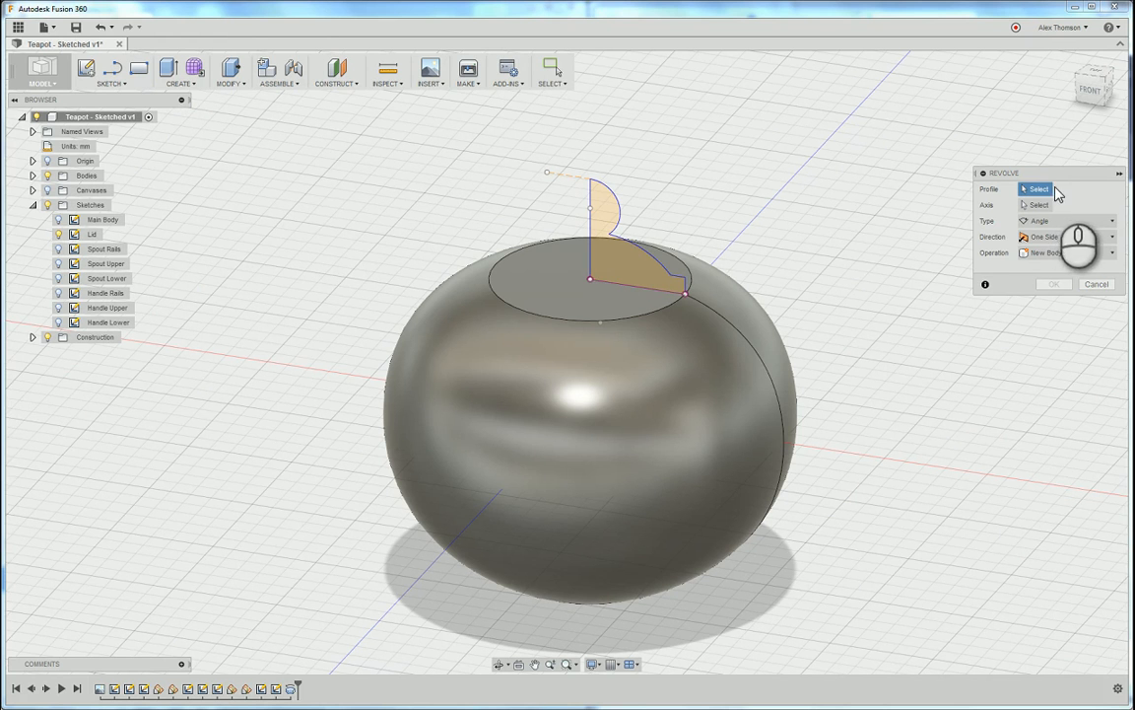
{"action": "left_click", "coordinate": [612, 209]}
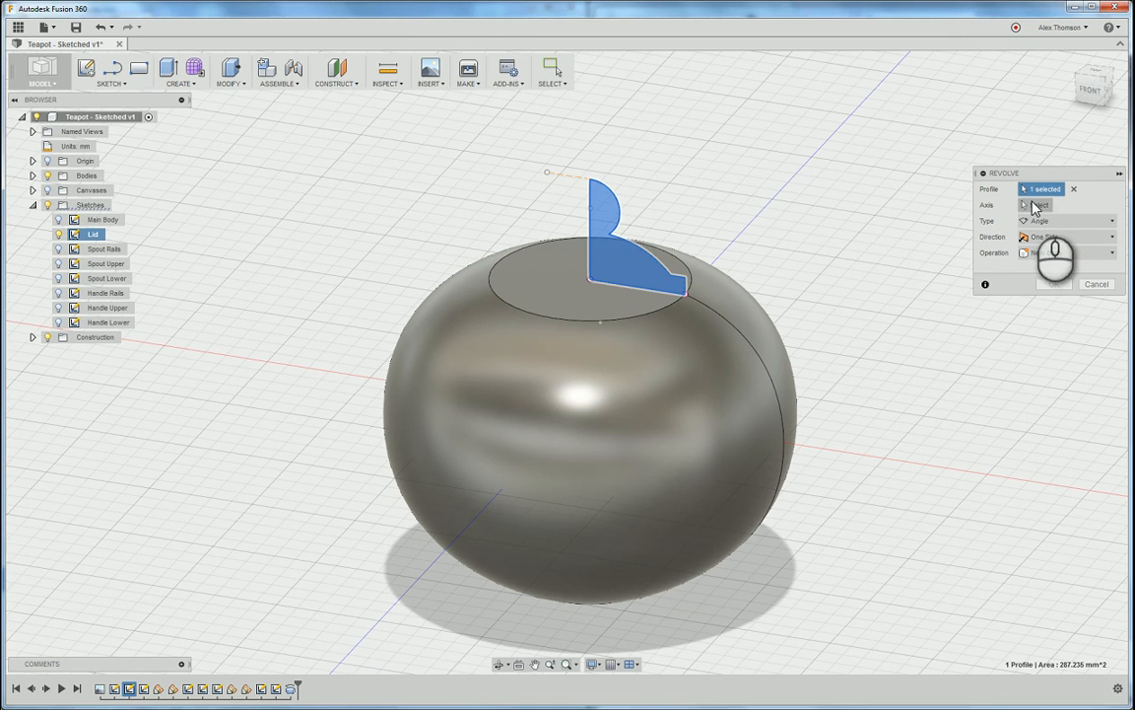
{"action": "left_click", "coordinate": [1036, 205]}
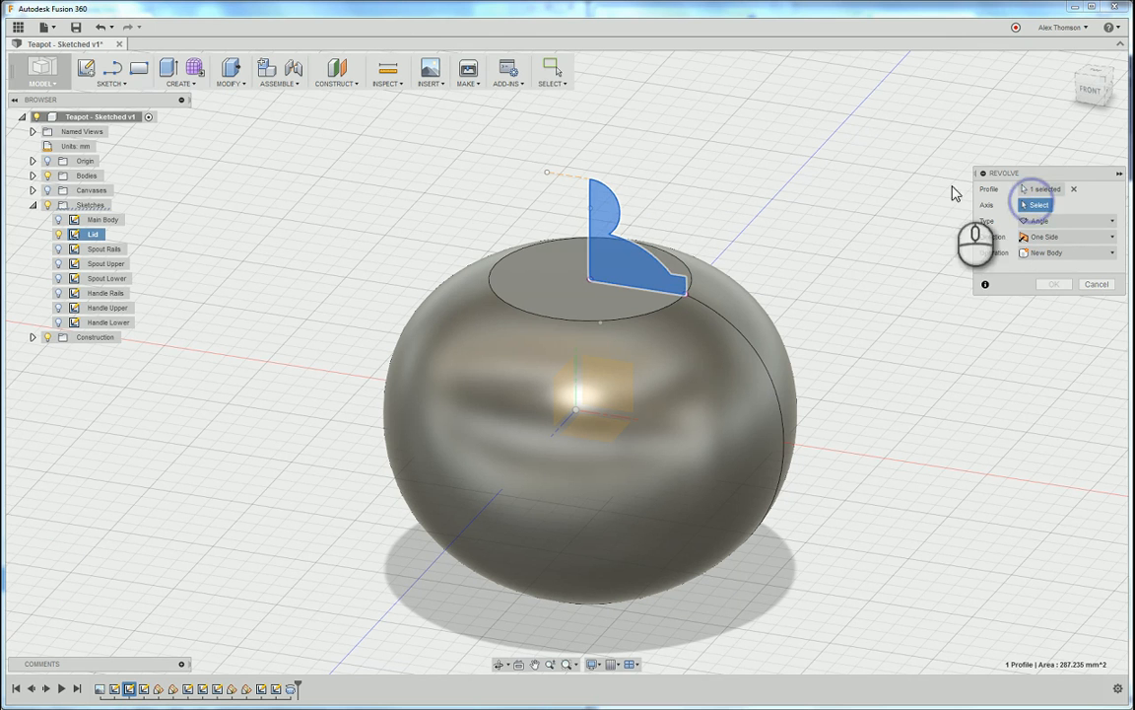
{"action": "left_click", "coordinate": [647, 190]}
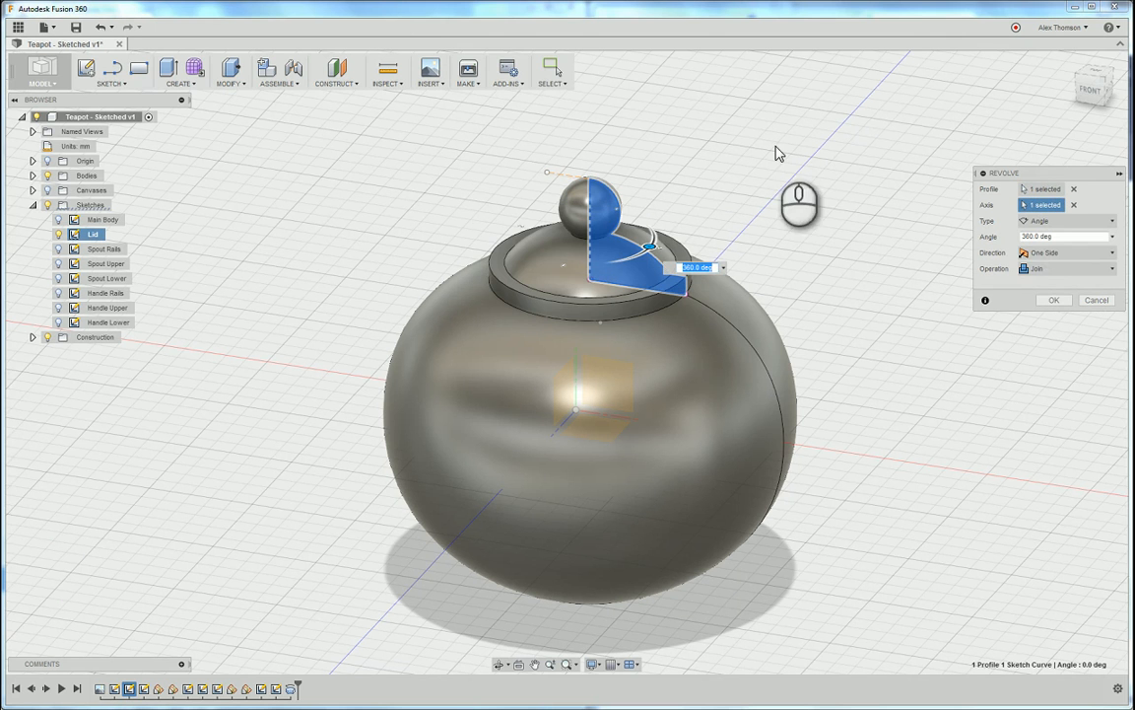
{"action": "left_click", "coordinate": [1043, 269]}
{"action": "left_click", "coordinate": [1040, 327]}
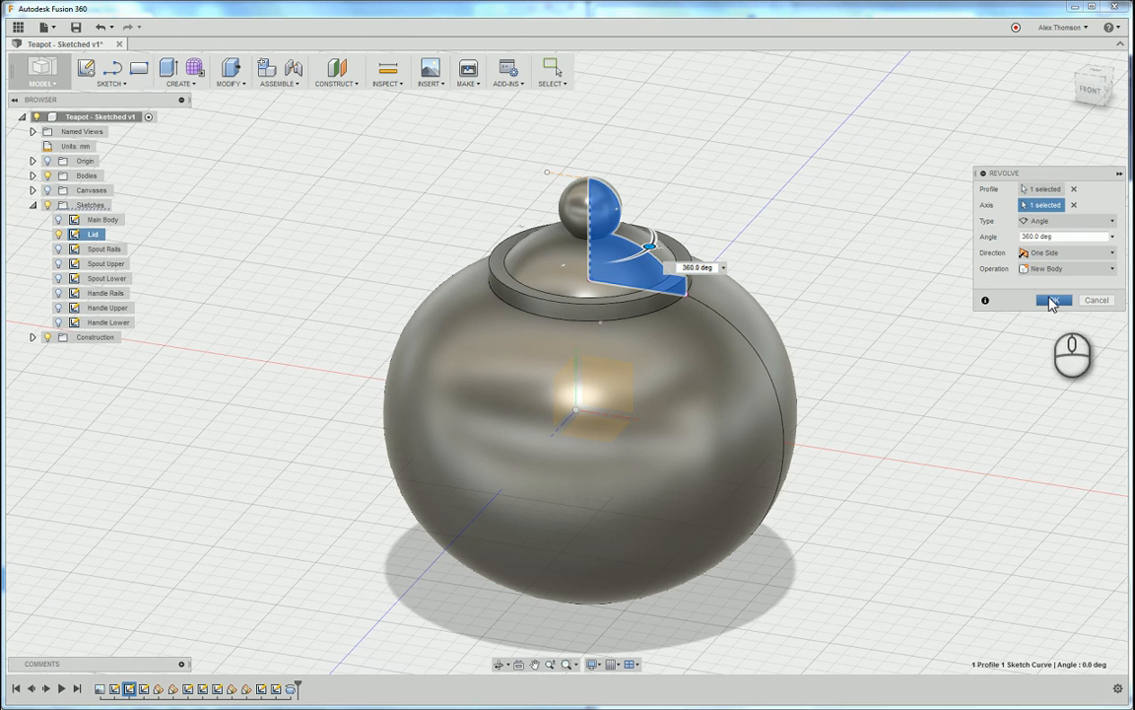
{"action": "left_click", "coordinate": [1053, 301]}
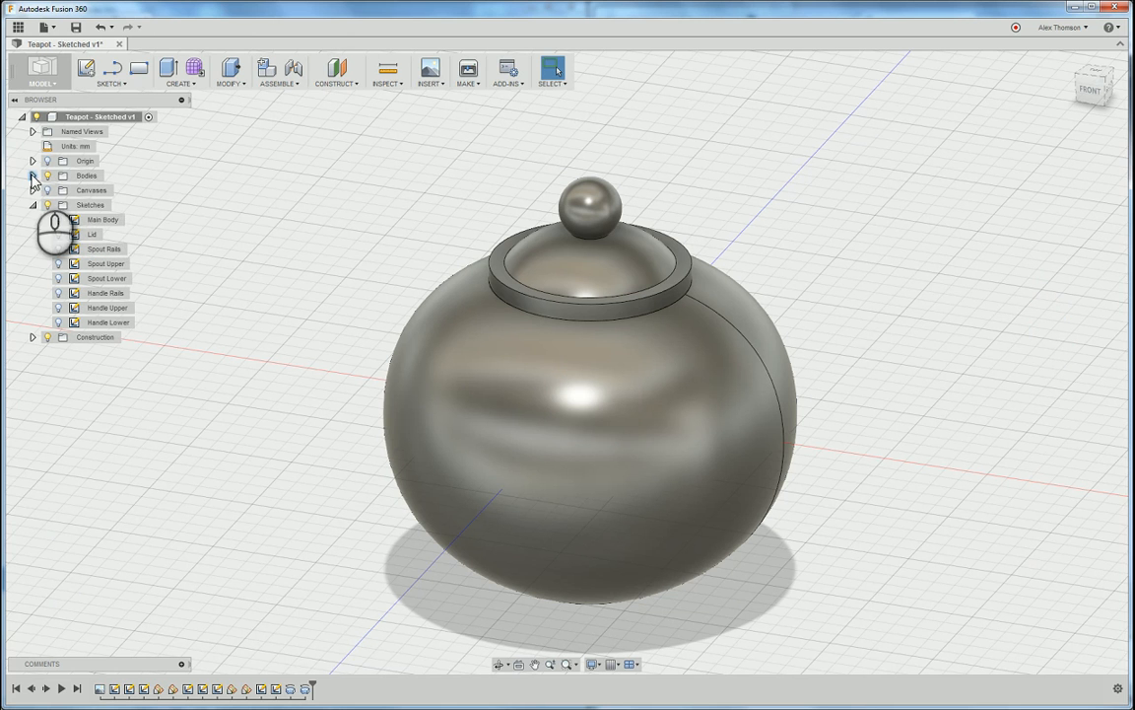
- Rename the large revolved body as Main Body and the revolved lid body as Lid
{"action": "left_click", "coordinate": [32, 175]}
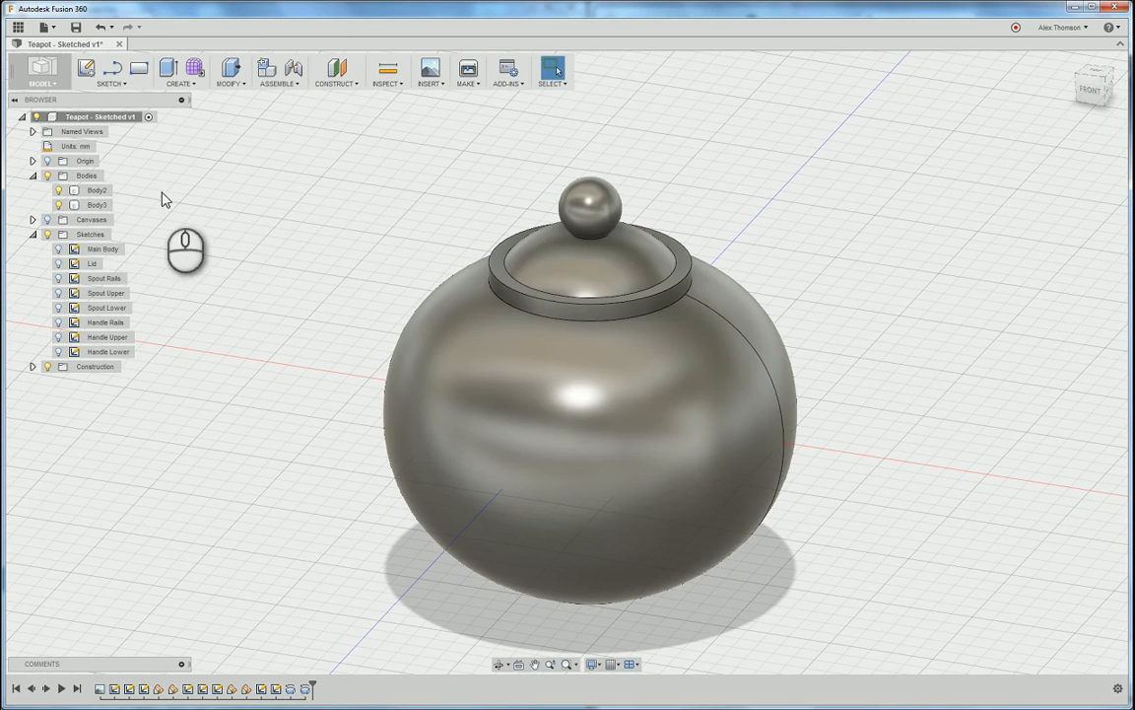
{"action": "left_click", "coordinate": [94, 191]}
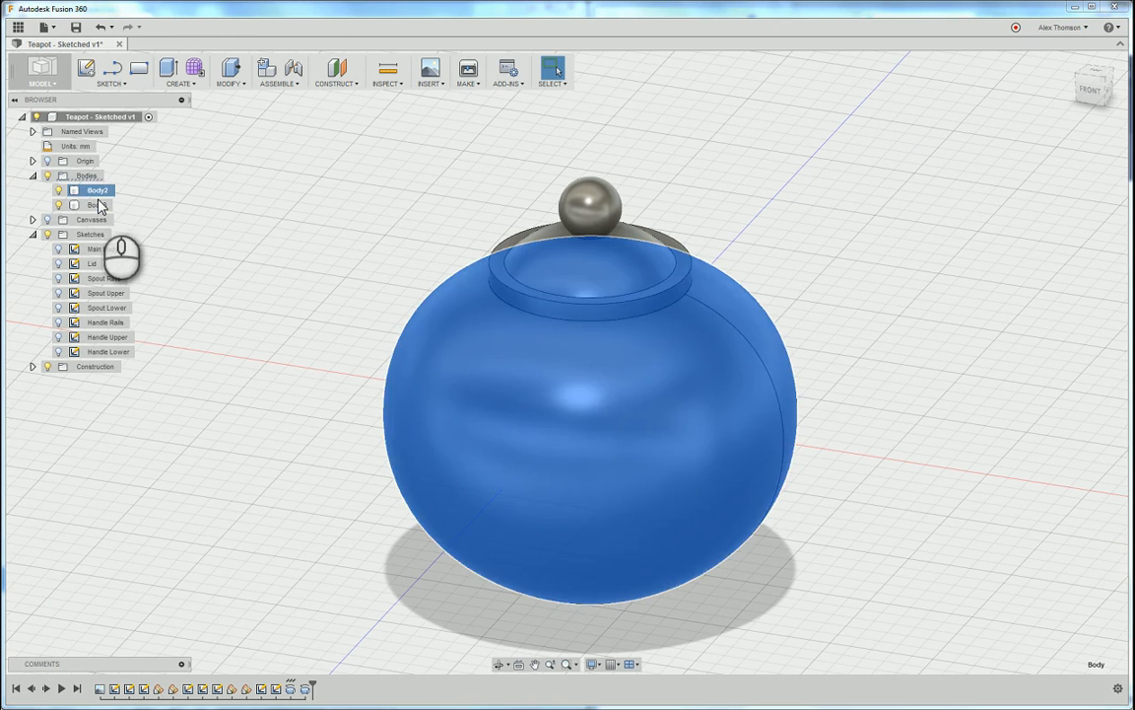
{"action": "double_click", "coordinate": [94, 191]}
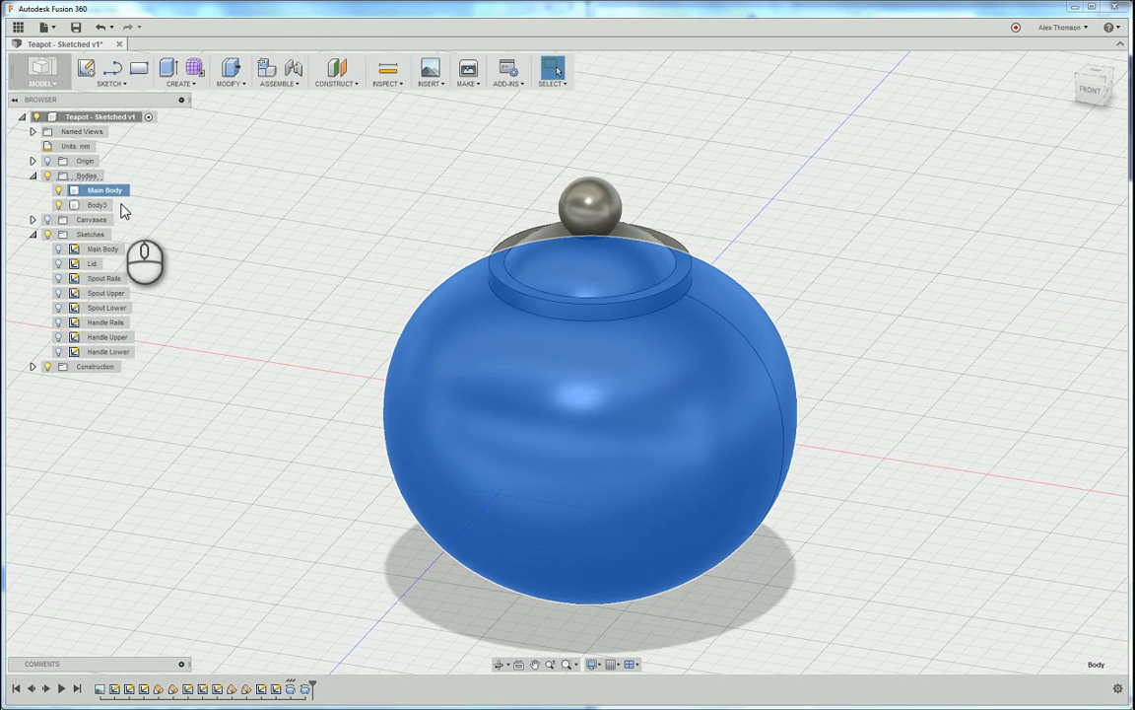
{"action": "left_click", "coordinate": [103, 206]}
{"action": "double_click", "coordinate": [99, 206]}
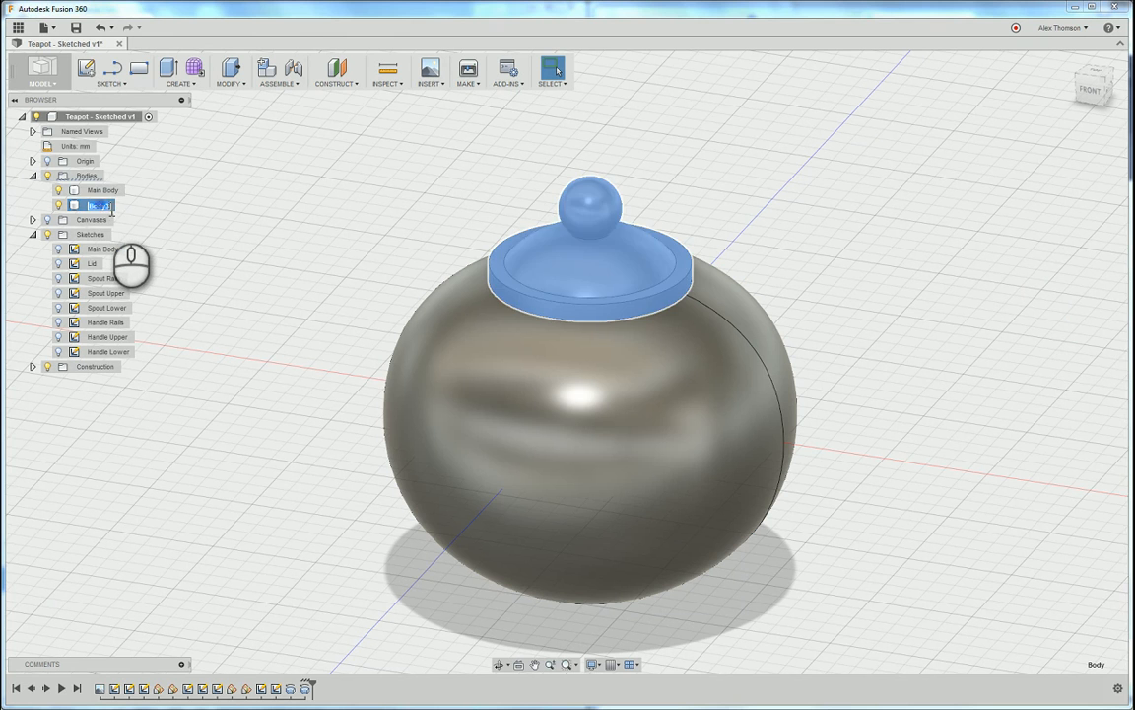
{"action": "type", "text": "Lid"}
{"action": "key", "text": "Return"}
{"action": "left_click", "coordinate": [119, 199]}
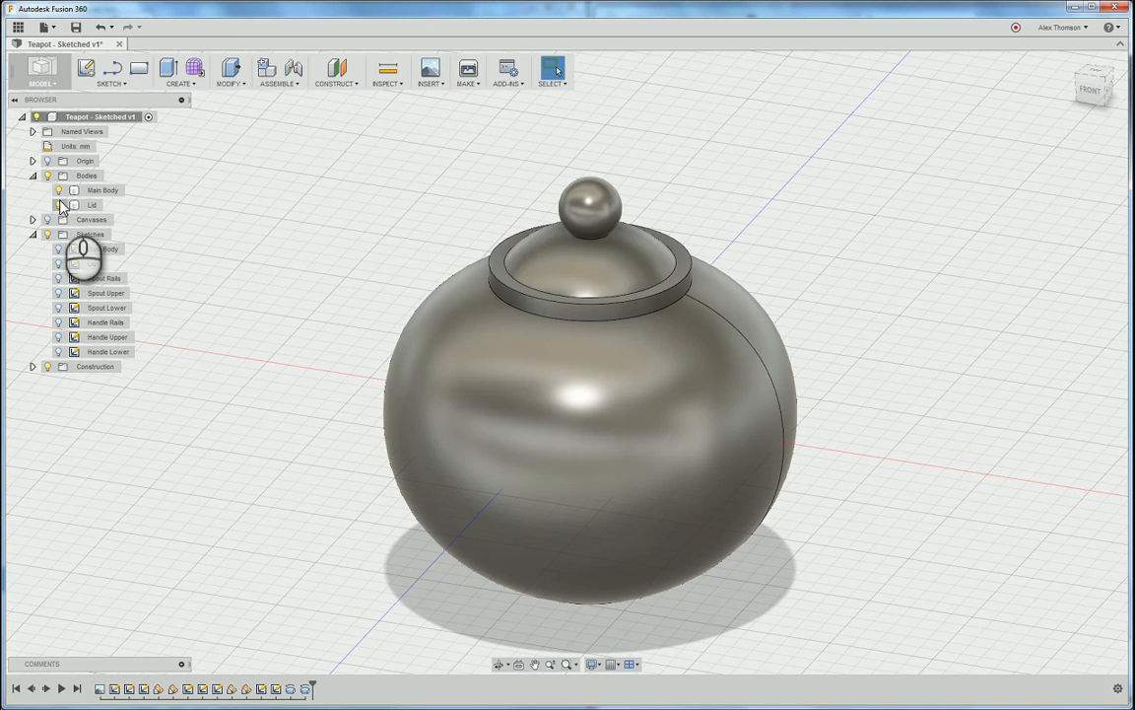
- Check the Lid and Main Body as separate bodies by hiding and showing each one
{"action": "left_click", "coordinate": [58, 205]}
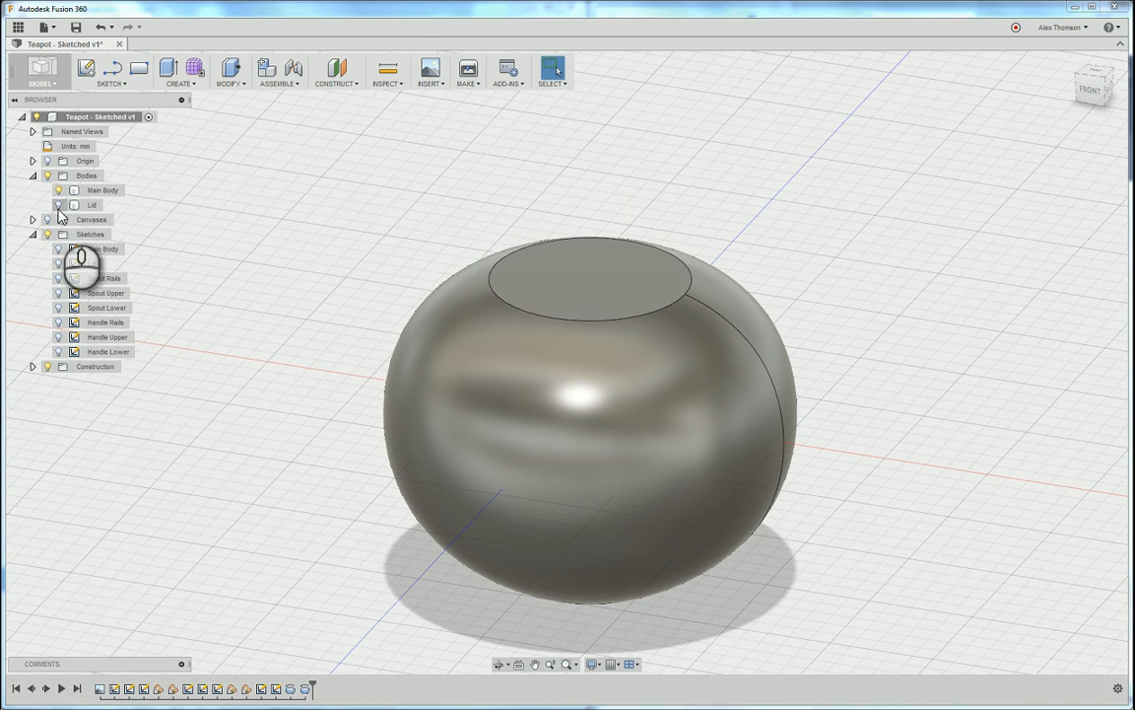
{"action": "left_click", "coordinate": [58, 205]}
{"action": "left_click", "coordinate": [59, 191]}
{"action": "left_click", "coordinate": [58, 190]}
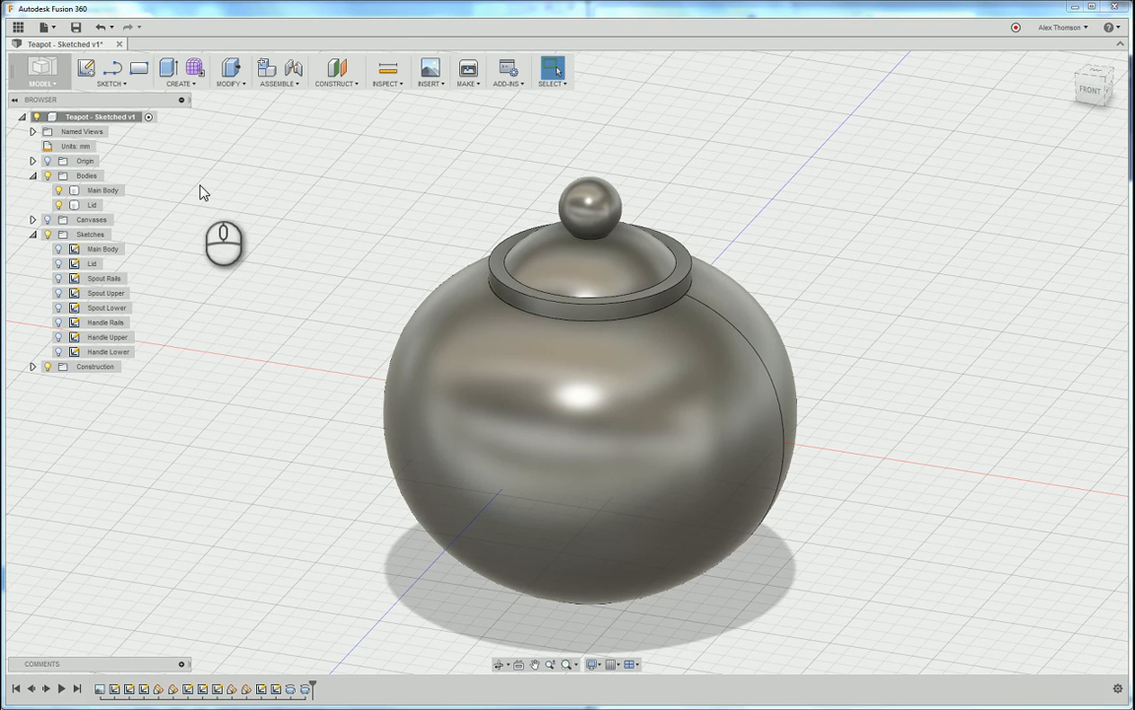
{"action": "left_click", "coordinate": [679, 465]}
{"action": "left_click", "coordinate": [980, 385]}
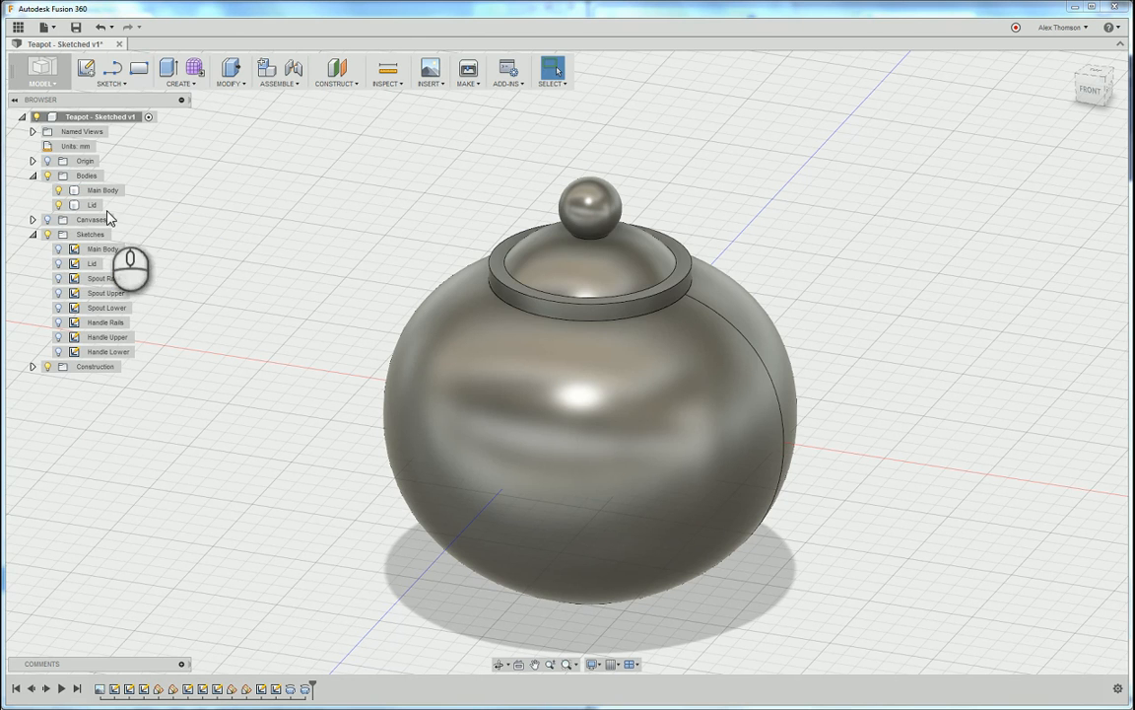
- Hide the Lid and Main Body bodies and show the Spout Rails, Spout Upper and Spout Lower sketches
{"action": "left_click", "coordinate": [59, 205]}
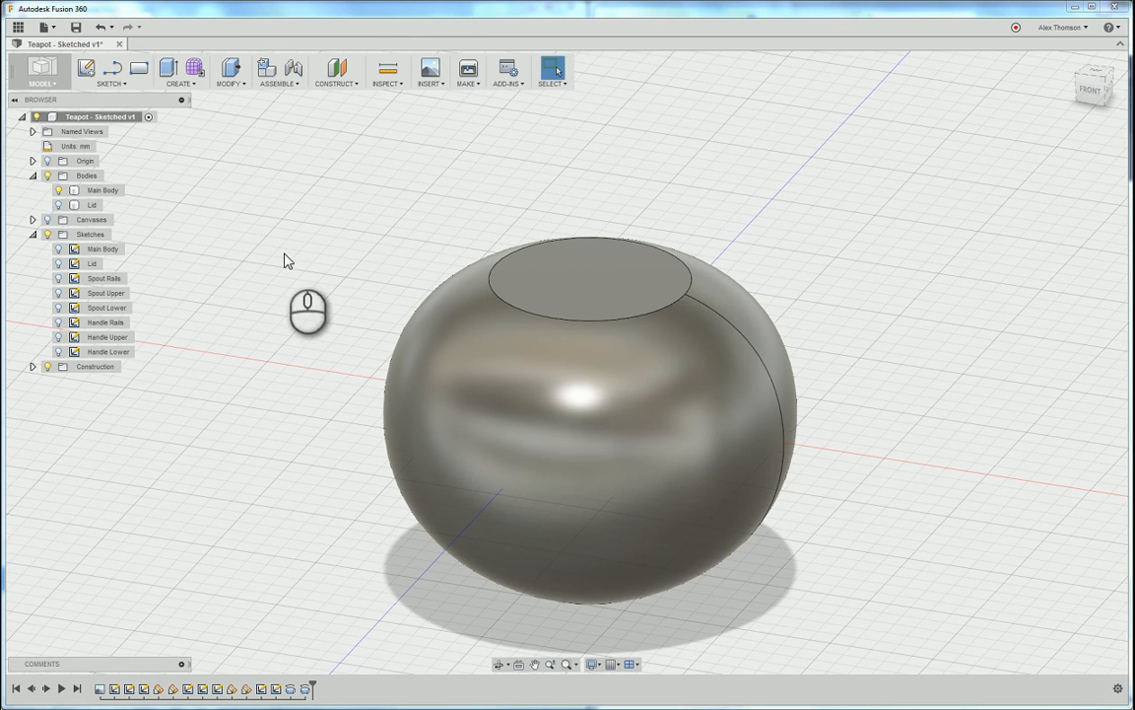
{"action": "left_click", "coordinate": [58, 279]}
{"action": "left_click", "coordinate": [58, 294]}
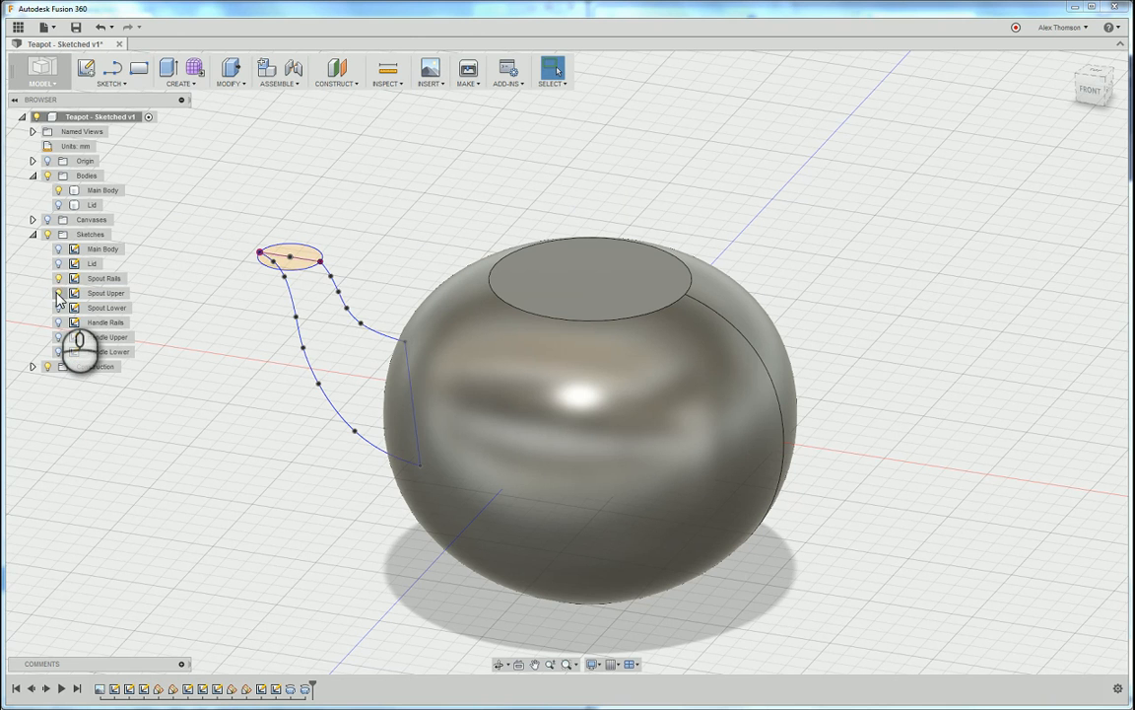
{"action": "left_click", "coordinate": [59, 308]}
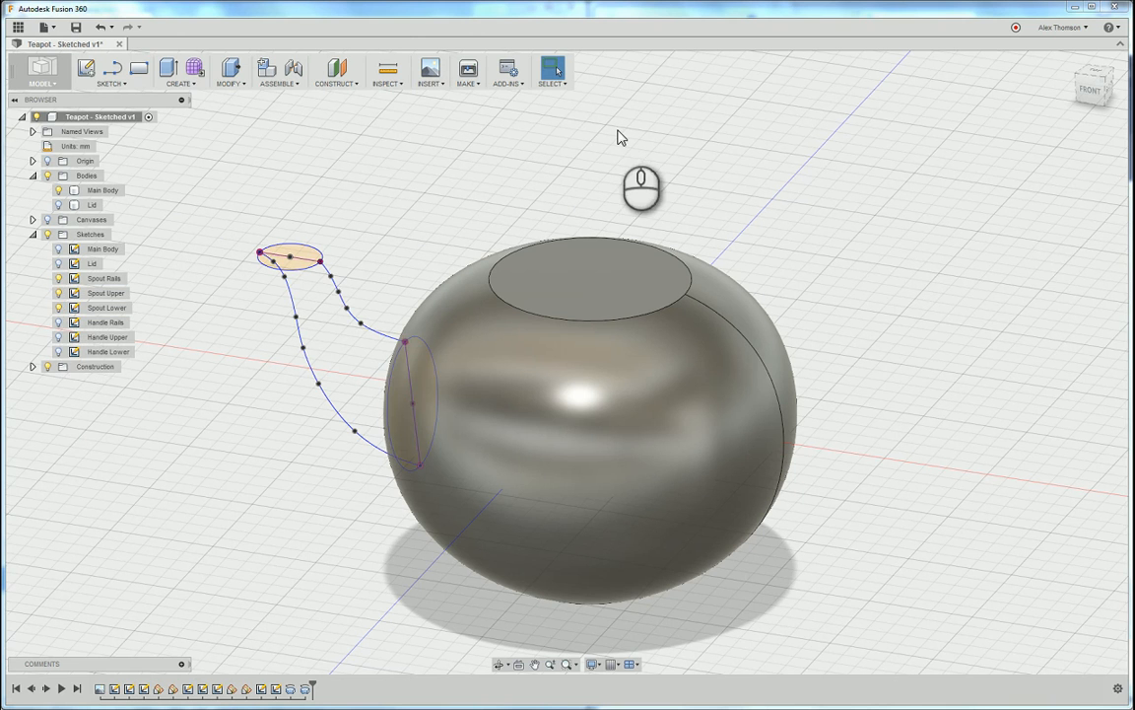
{"action": "mouse_move", "coordinate": [1092, 92]}
{"action": "left_mouse_down"}
{"action": "mouse_move", "coordinate": [1119, 89]}
{"action": "mouse_move", "coordinate": [1115, 117]}
{"action": "left_mouse_up"}
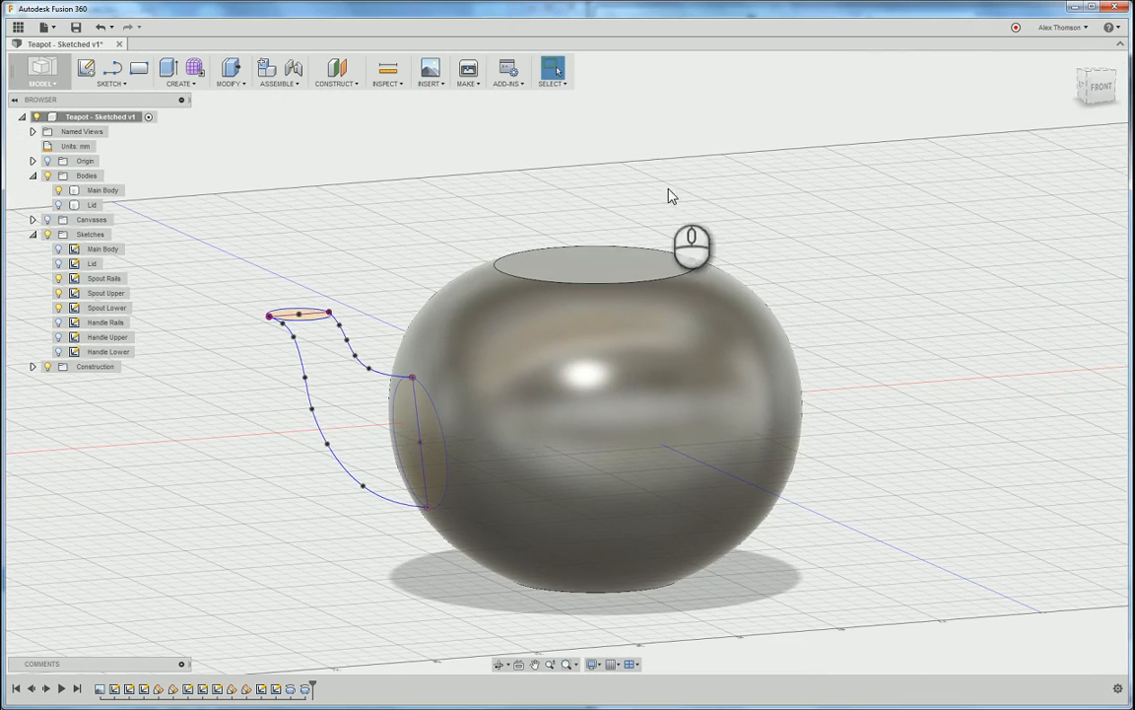
{"action": "left_click", "coordinate": [58, 190]}
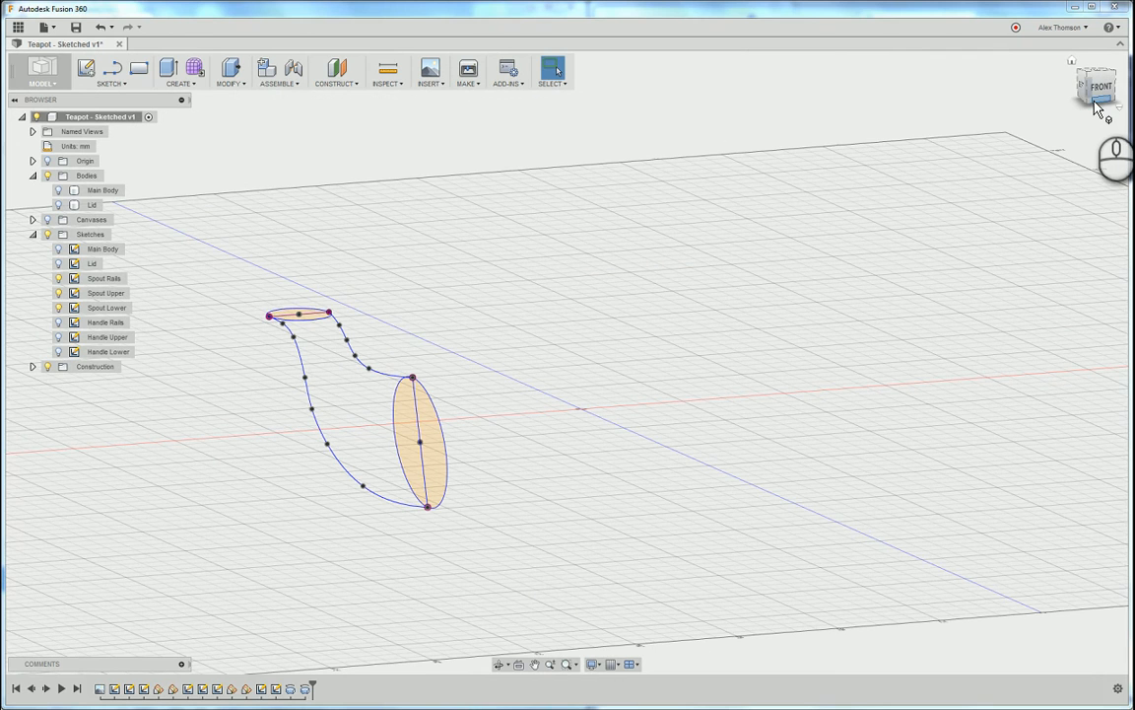
- Start a new-body Loft from both halves of the Spout Upper ellipse to the Spout Lower ellipse
{"action": "mouse_move", "coordinate": [568, 360]}
{"action": "middle_mouse_down", "text": "shift"}
{"action": "mouse_move", "coordinate": [591, 364]}
{"action": "mouse_move", "coordinate": [568, 374]}
{"action": "middle_mouse_up", "text": "shift"}
{"action": "scroll", "coordinate": [643, 396], "scroll_direction": "down", "scroll_amount": 2}
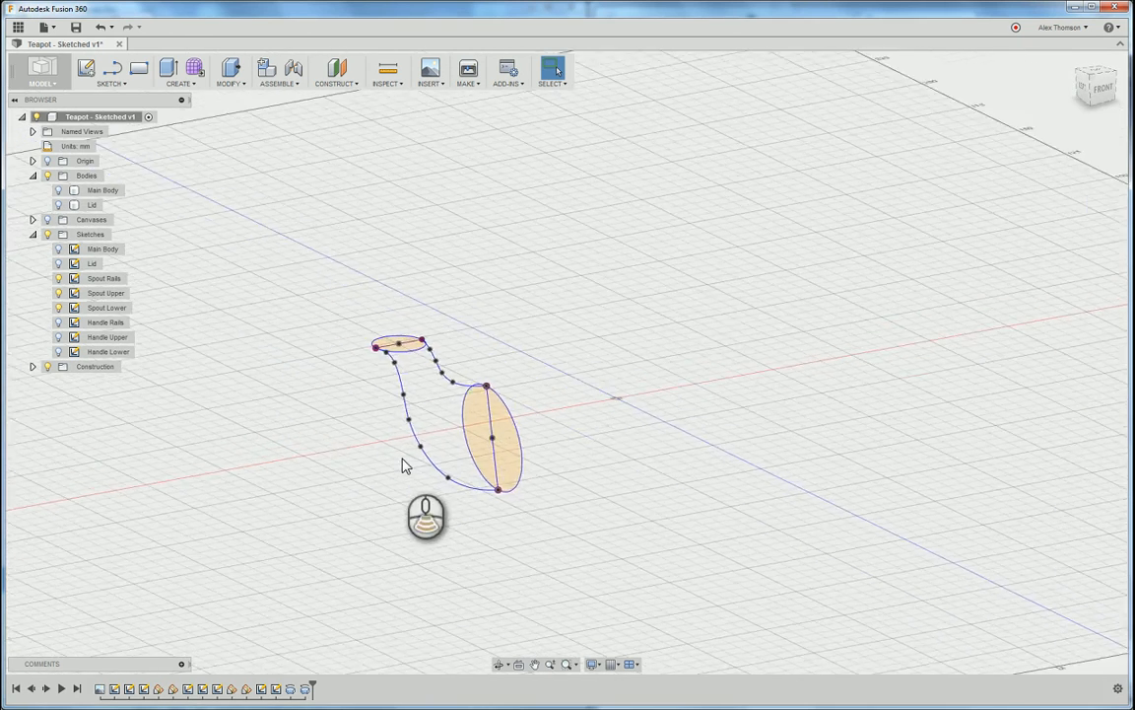
{"action": "scroll", "coordinate": [394, 458], "scroll_direction": "up", "scroll_amount": 6}
{"action": "scroll", "coordinate": [331, 394], "scroll_direction": "up", "scroll_amount": 1}
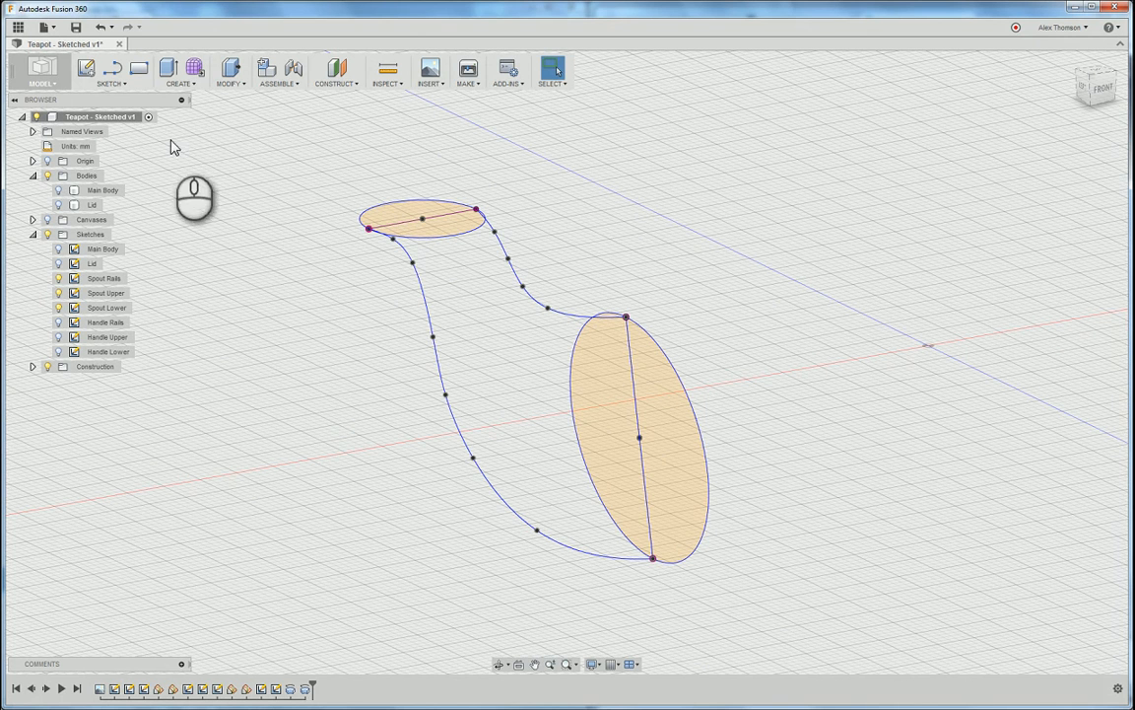
{"action": "left_click", "coordinate": [182, 84]}
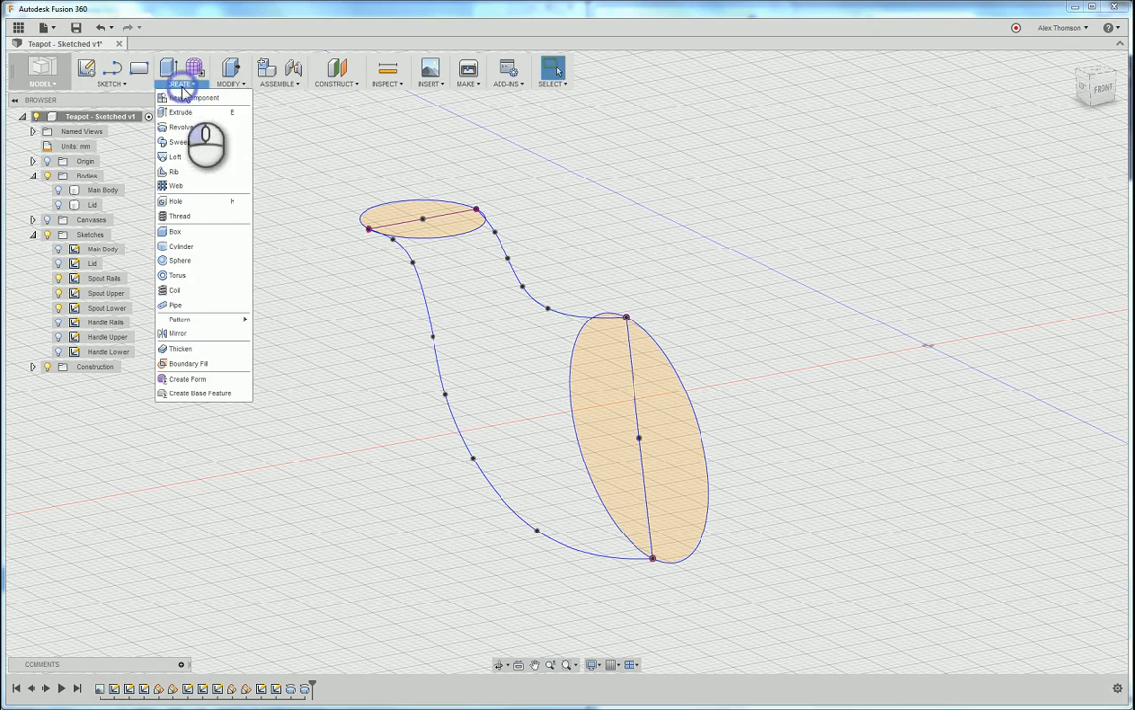
{"action": "left_click", "coordinate": [181, 157]}
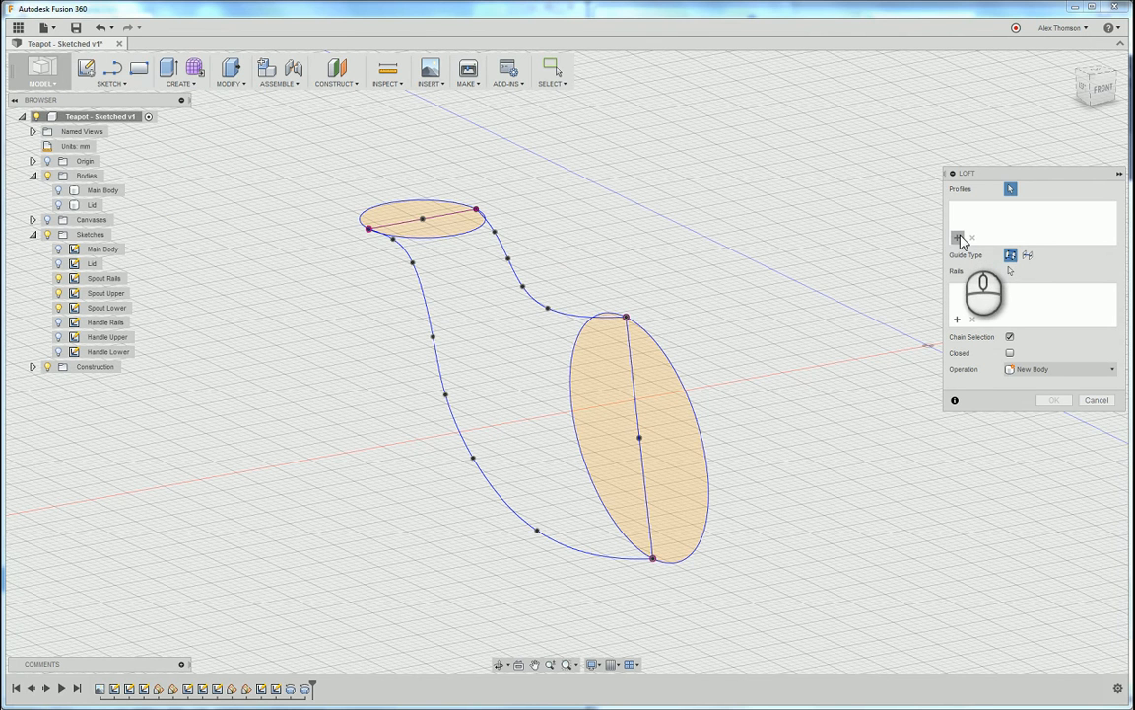
{"action": "left_click", "coordinate": [958, 236]}
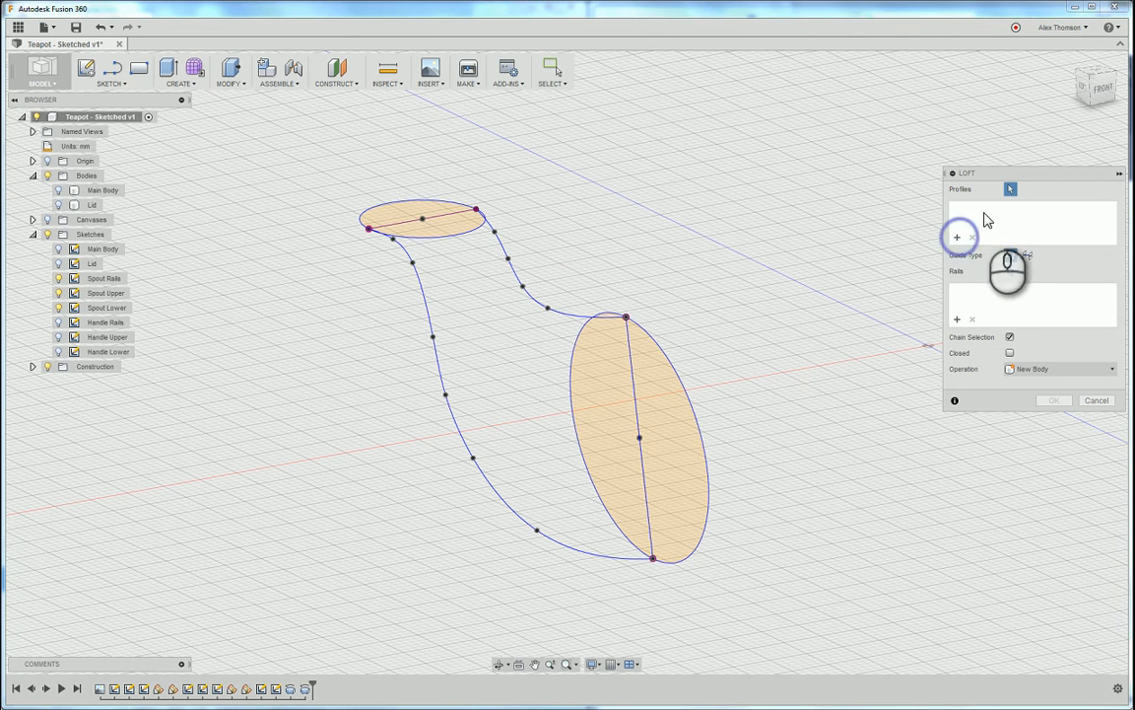
{"action": "left_click", "coordinate": [403, 213]}
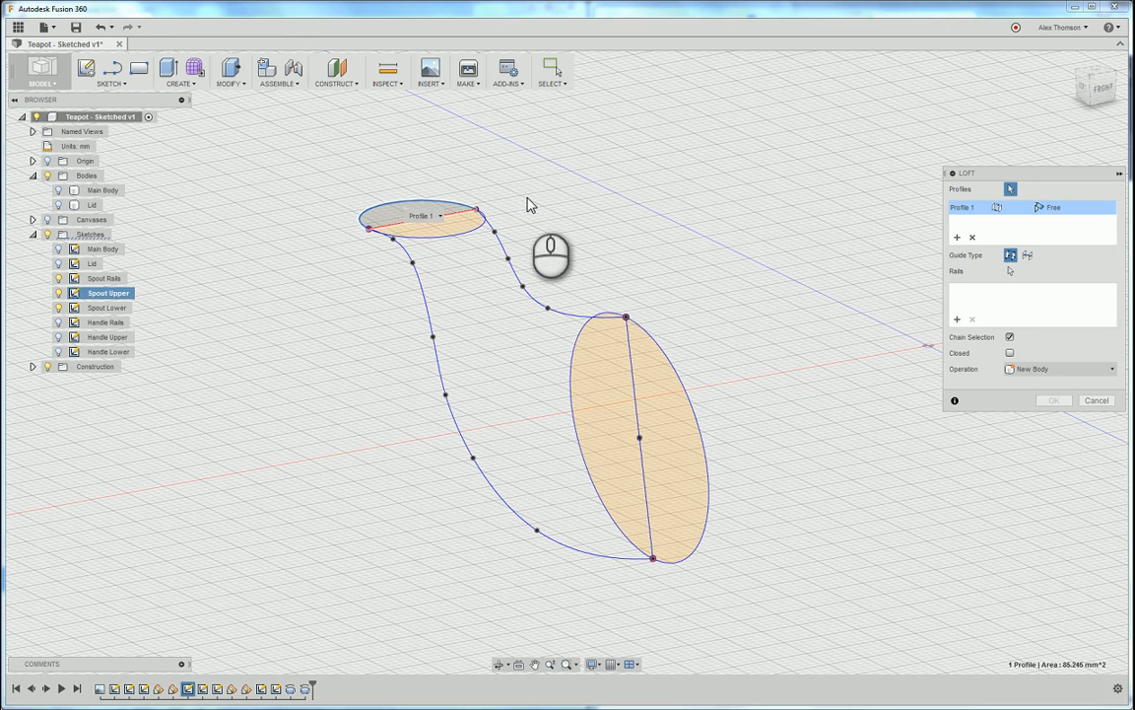
{"action": "left_click", "coordinate": [459, 224]}
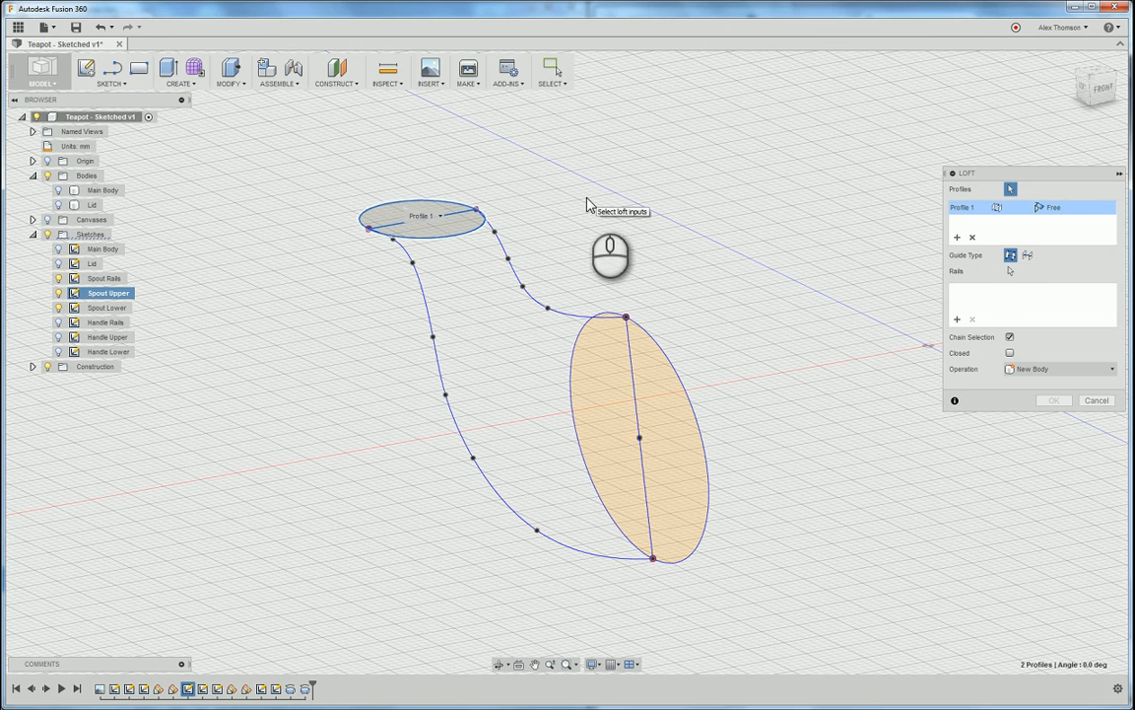
{"action": "left_click", "coordinate": [956, 237]}
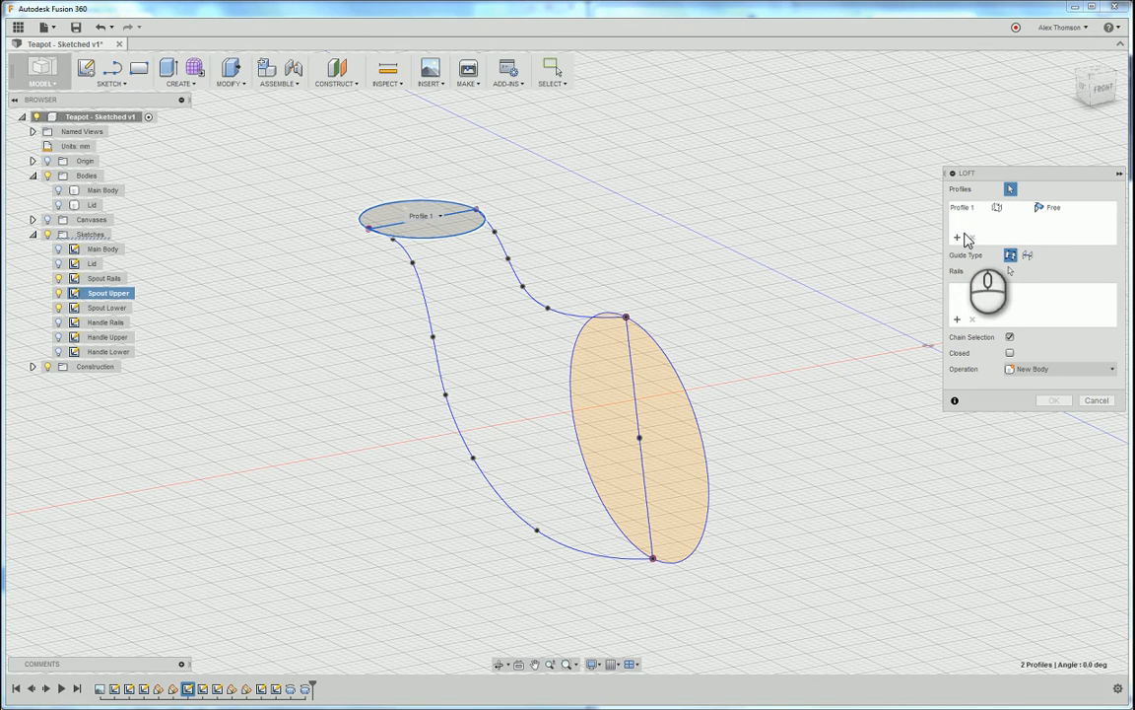
{"action": "left_click", "coordinate": [665, 393]}
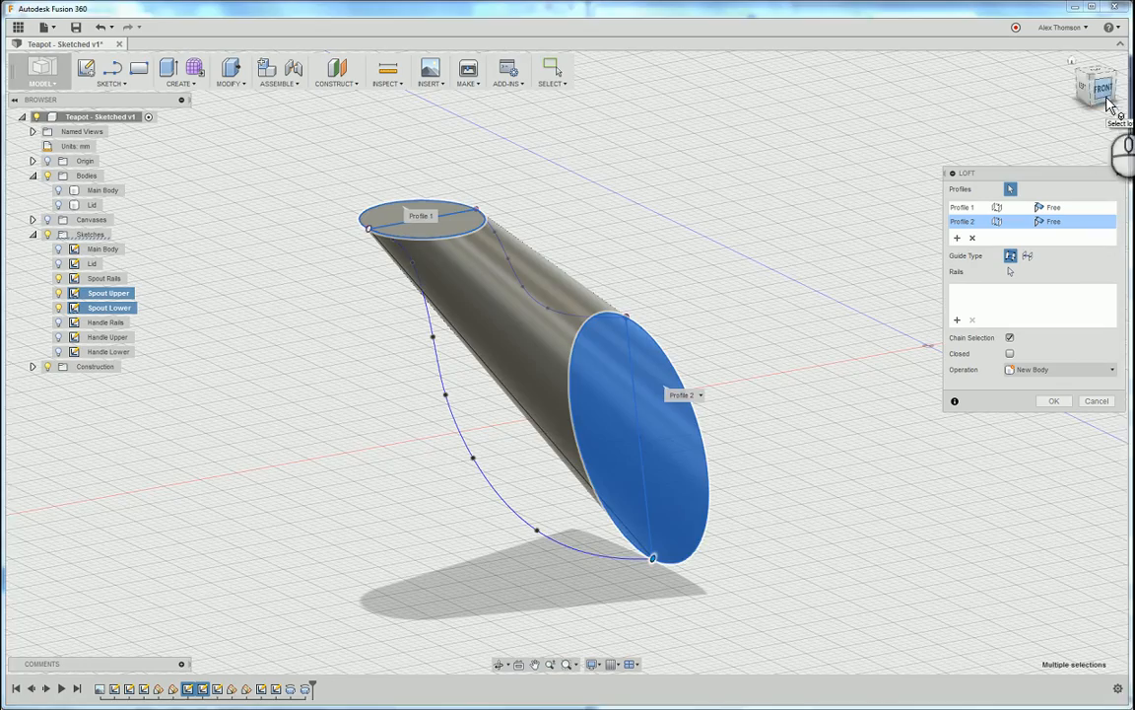
- Turn off Chain Selection for the spout loft and add the short upper Spout Rails curve as its first rail
{"action": "left_click_drag", "start_coordinate": [1098, 92], "coordinate": [706, 92]}
{"action": "scroll", "coordinate": [844, 342], "scroll_direction": "up", "scroll_amount": 2}
{"action": "scroll", "coordinate": [844, 347], "scroll_direction": "down", "scroll_amount": 3}
{"action": "left_click_drag", "start_coordinate": [1085, 88], "coordinate": [915, 133]}
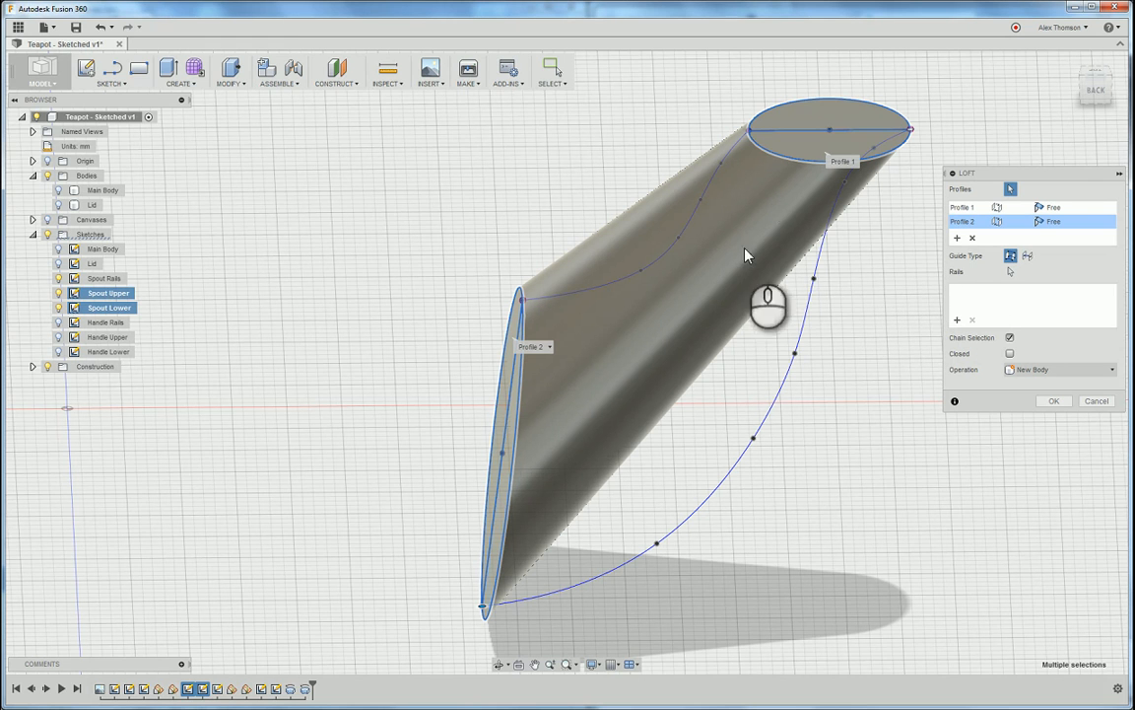
{"action": "left_click", "coordinate": [1009, 338]}
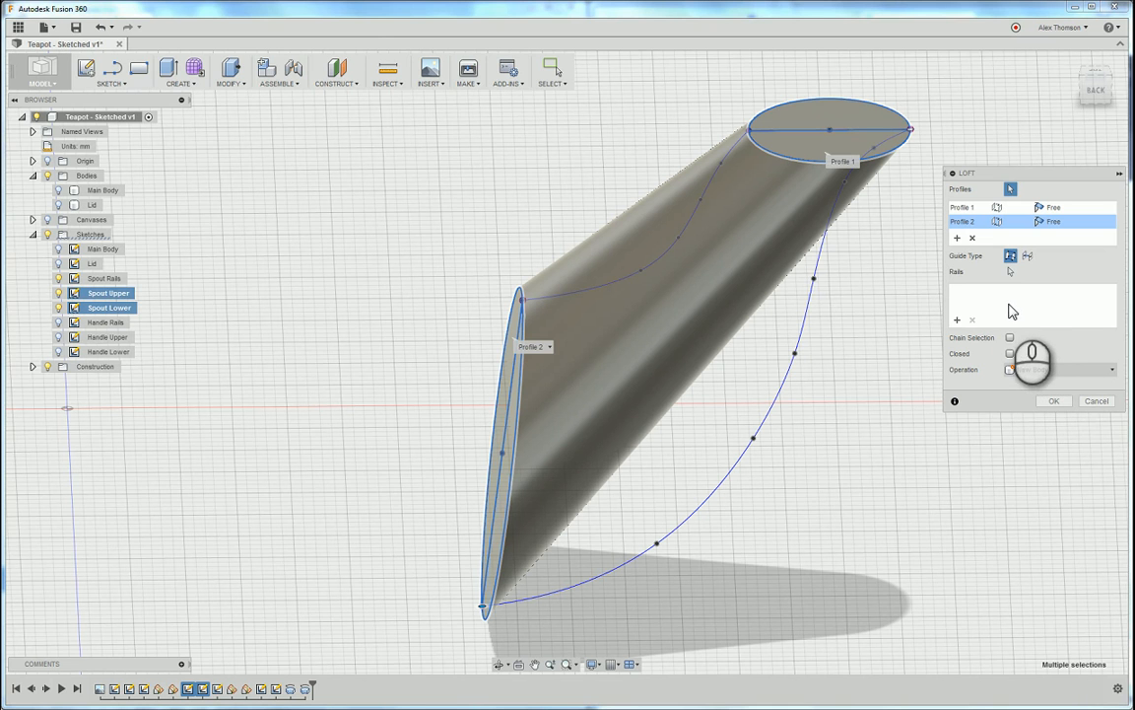
{"action": "left_click", "coordinate": [958, 322]}
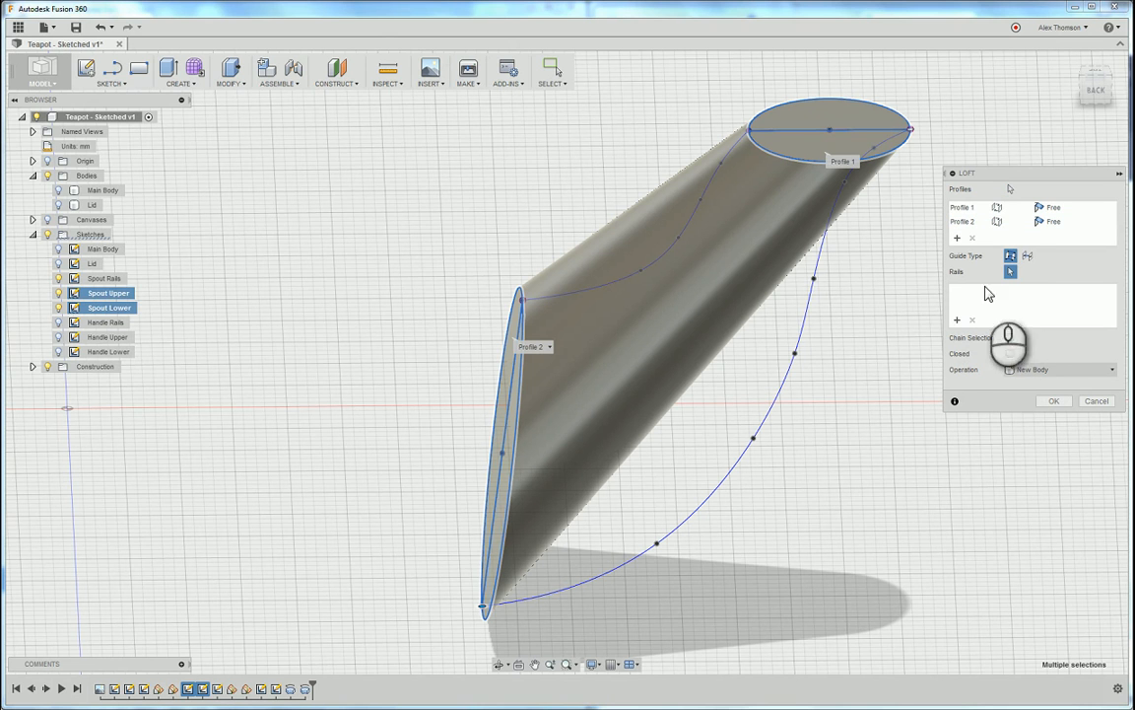
{"action": "left_click", "coordinate": [706, 194]}
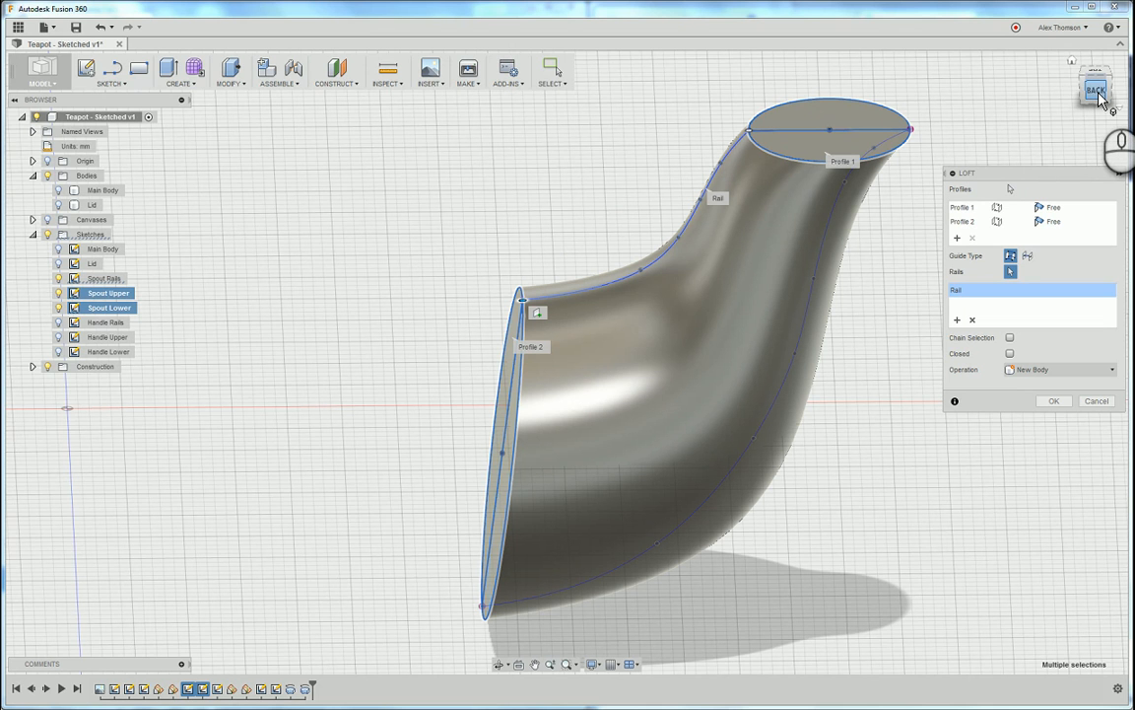
- Add the long lower Spout Rails curve as the second rail of the spout loft
{"action": "left_click_drag", "start_coordinate": [1099, 97], "coordinate": [1099, 79]}
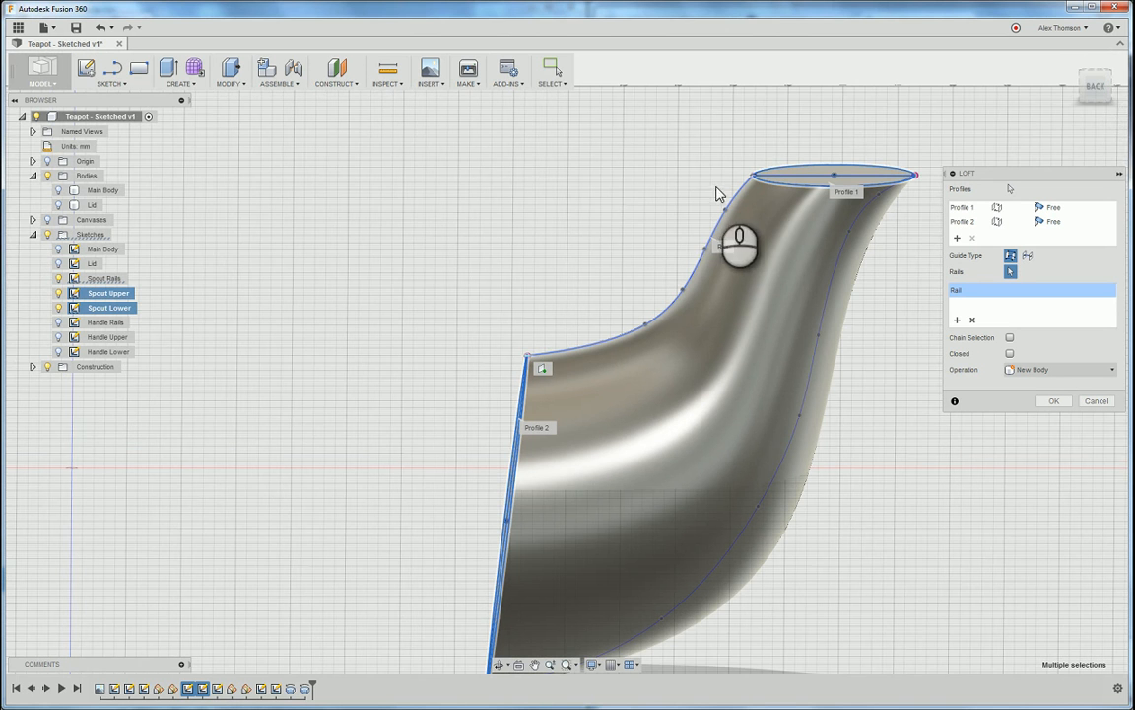
{"action": "left_click", "coordinate": [1097, 93]}
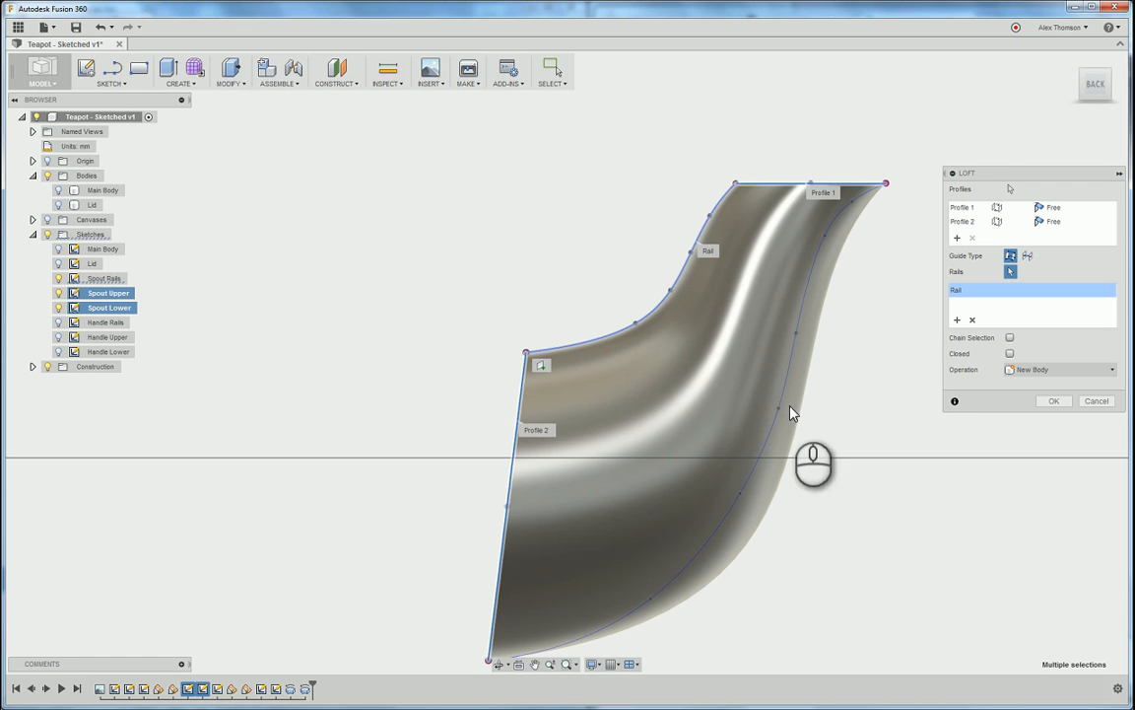
{"action": "left_click", "coordinate": [957, 321]}
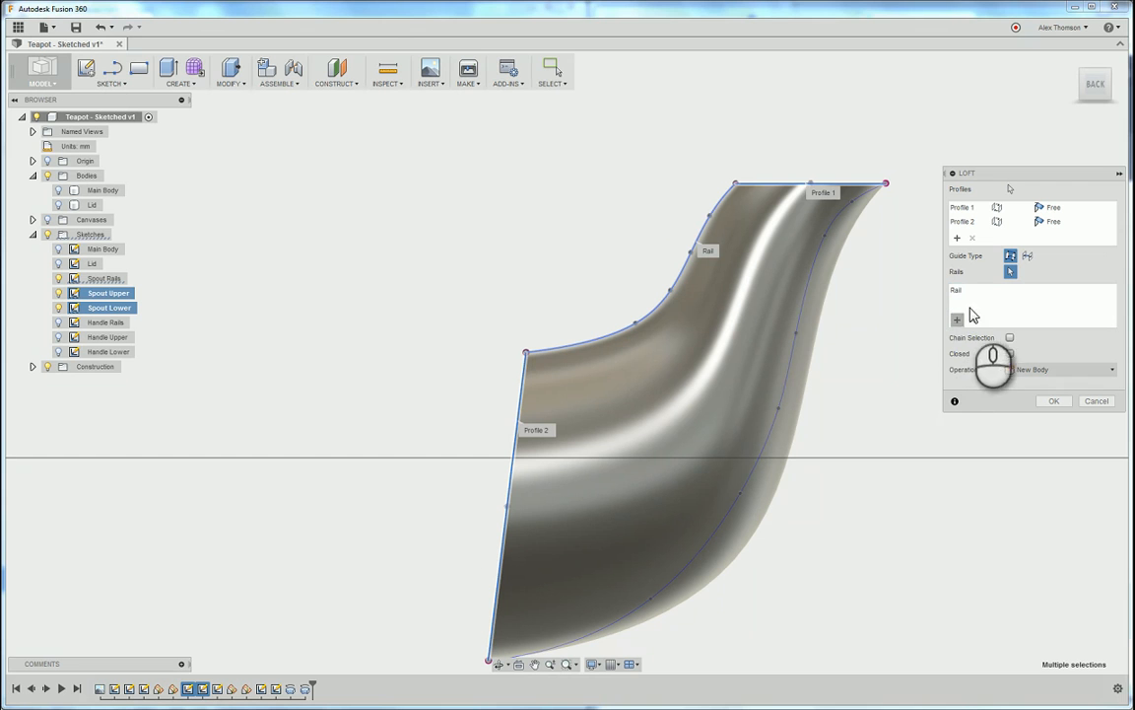
{"action": "left_click", "coordinate": [810, 300]}
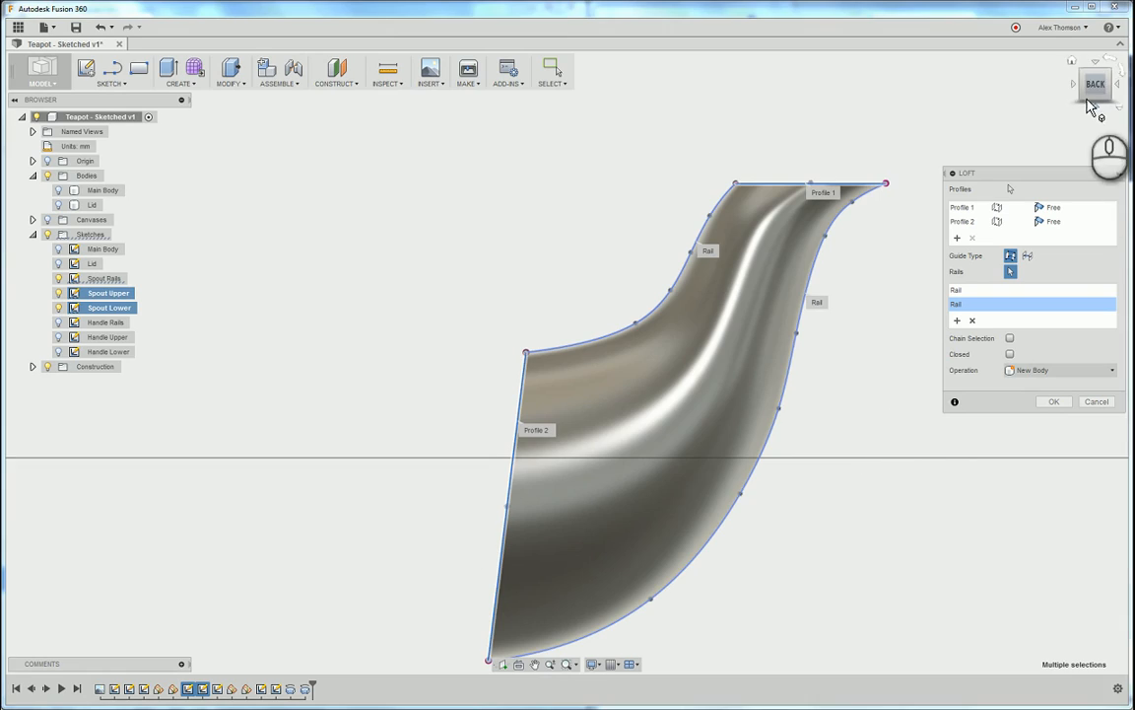
{"action": "left_click_drag", "start_coordinate": [1088, 99], "coordinate": [1134, 93]}
{"action": "left_click_drag", "start_coordinate": [5, 134], "coordinate": [239, 197]}
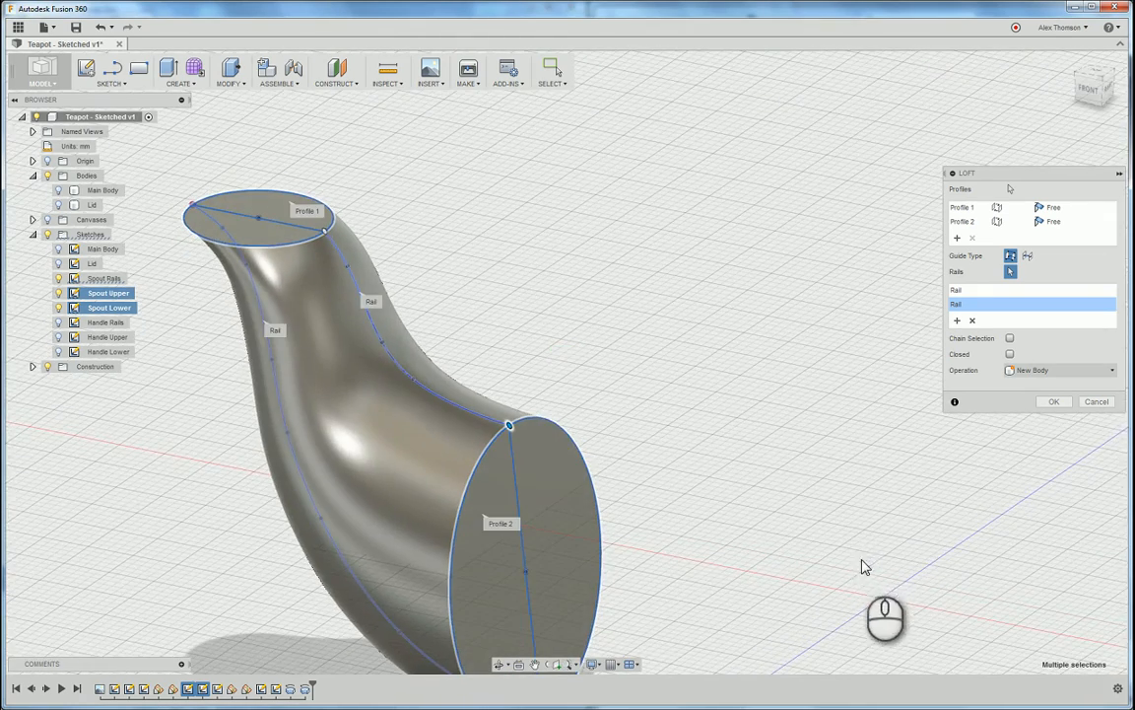
{"action": "scroll", "coordinate": [864, 549], "scroll_direction": "down", "scroll_amount": 2}
{"action": "scroll", "coordinate": [591, 374], "scroll_direction": "down", "scroll_amount": 2}
{"action": "scroll", "coordinate": [621, 503], "scroll_direction": "up", "scroll_amount": 2}
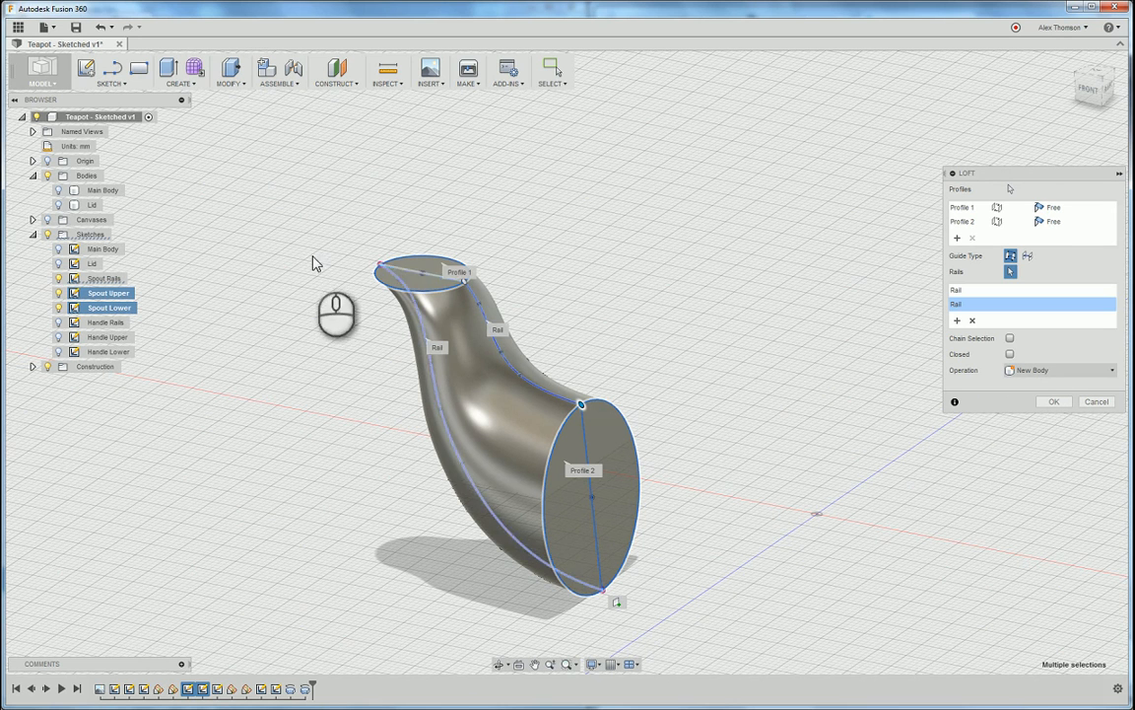
- Show the Main Body, set the loft operation to Join, and complete the spout loft
{"action": "left_click", "coordinate": [57, 190]}
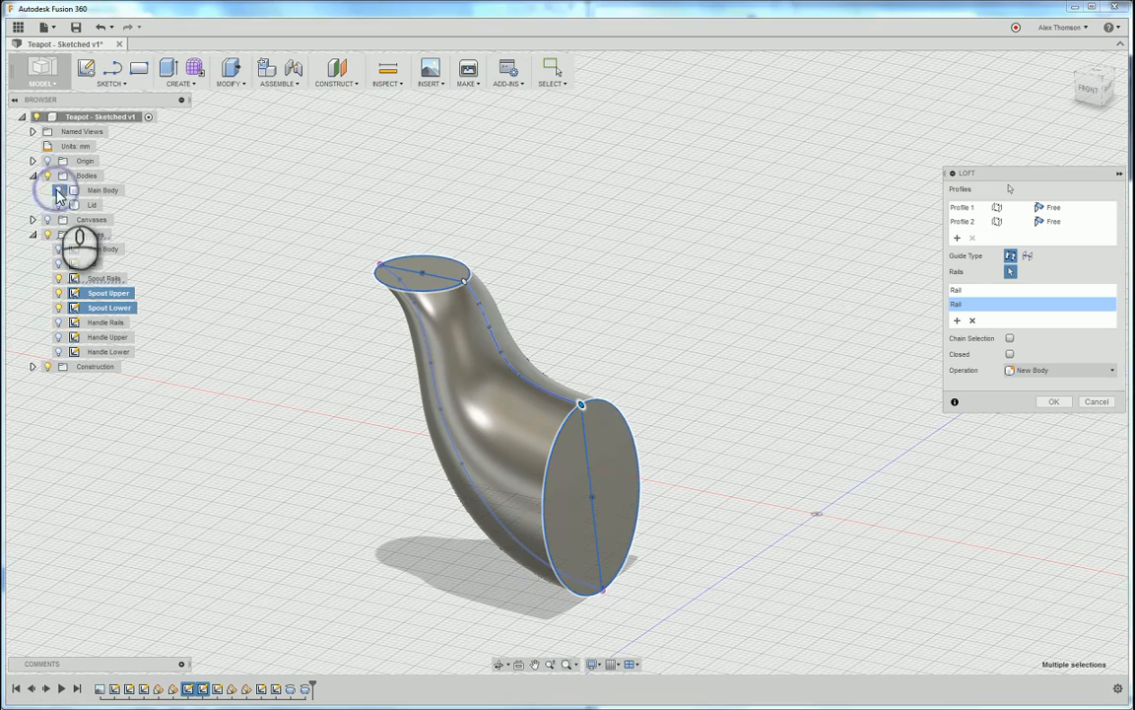
{"action": "scroll", "coordinate": [247, 292], "scroll_direction": "down", "scroll_amount": 3}
{"action": "scroll", "coordinate": [243, 285], "scroll_direction": "down", "scroll_amount": 2}
{"action": "scroll", "coordinate": [393, 395], "scroll_direction": "up", "scroll_amount": 3}
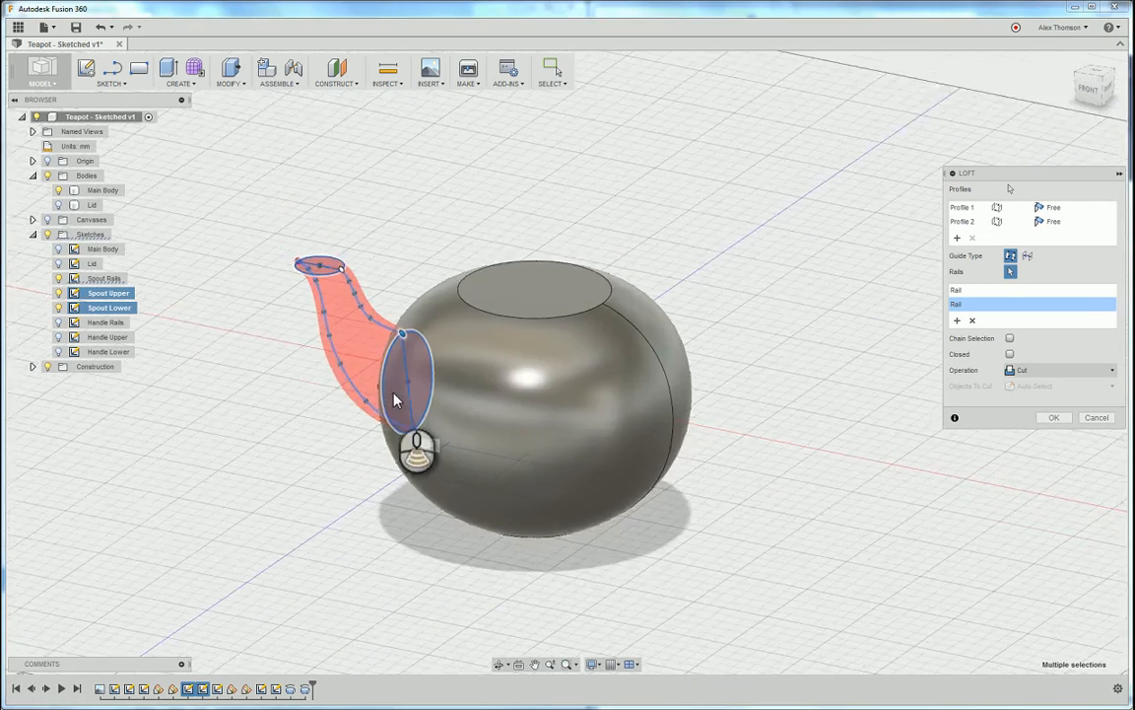
{"action": "mouse_move", "coordinate": [1092, 96]}
{"action": "left_mouse_down"}
{"action": "mouse_move", "coordinate": [76, 132]}
{"action": "mouse_move", "coordinate": [1111, 99]}
{"action": "left_mouse_up"}
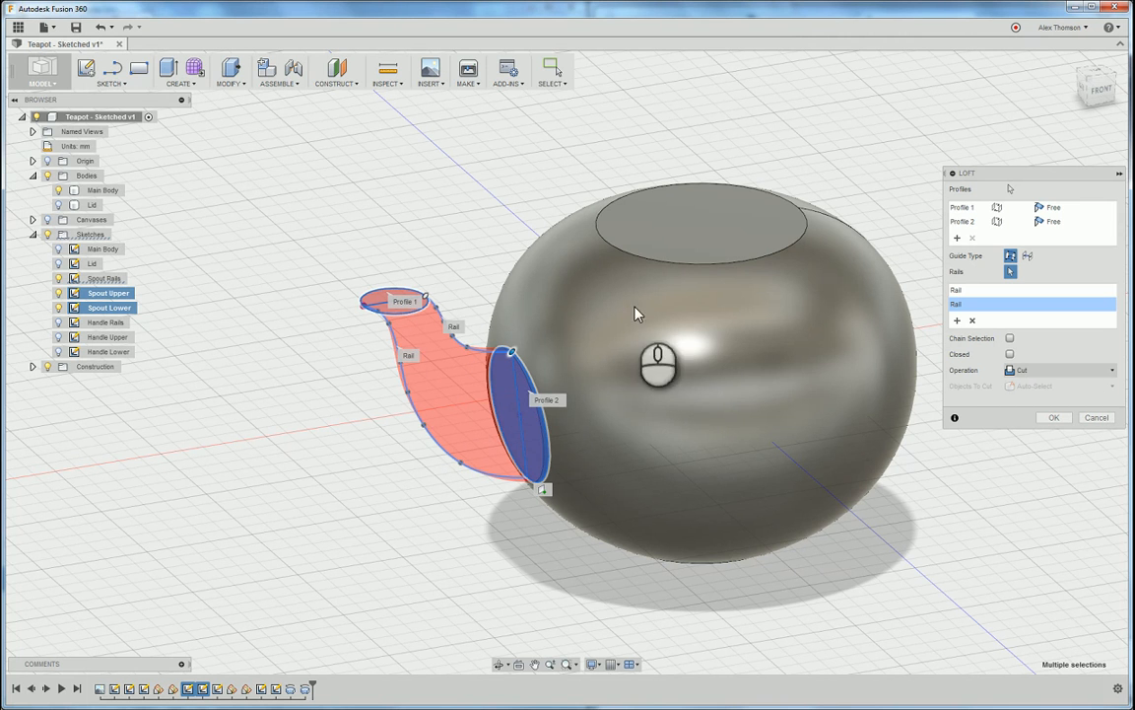
{"action": "left_click", "coordinate": [1046, 371]}
{"action": "left_click", "coordinate": [1041, 389]}
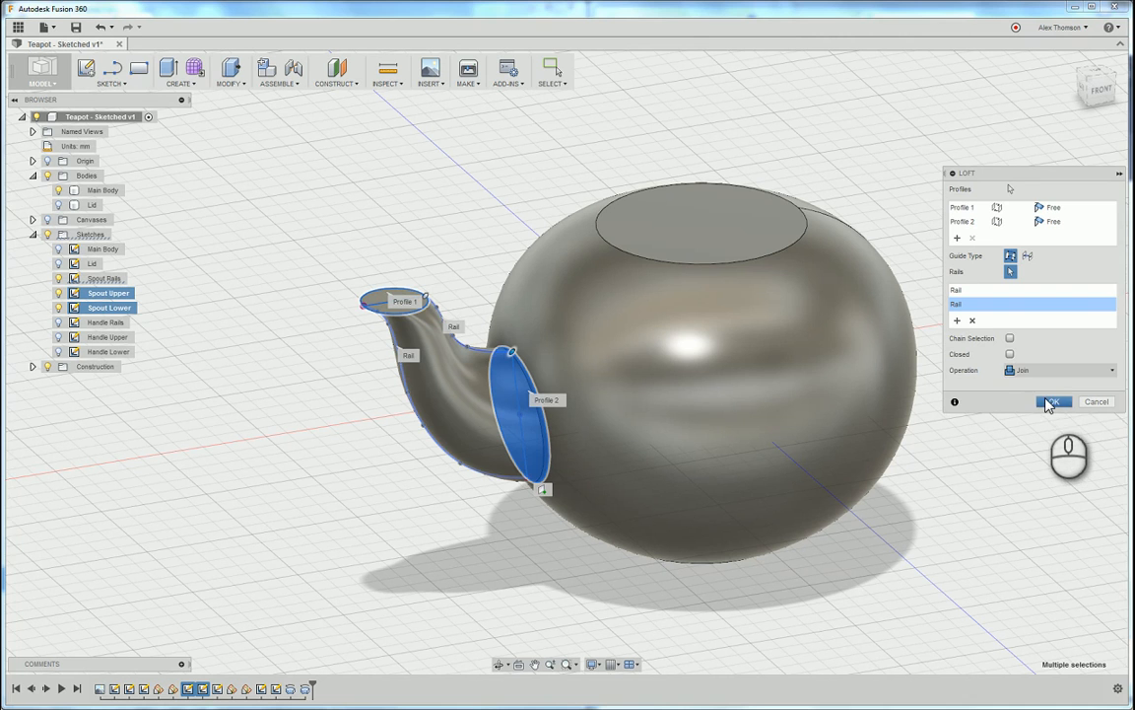
{"action": "left_click", "coordinate": [1051, 400]}
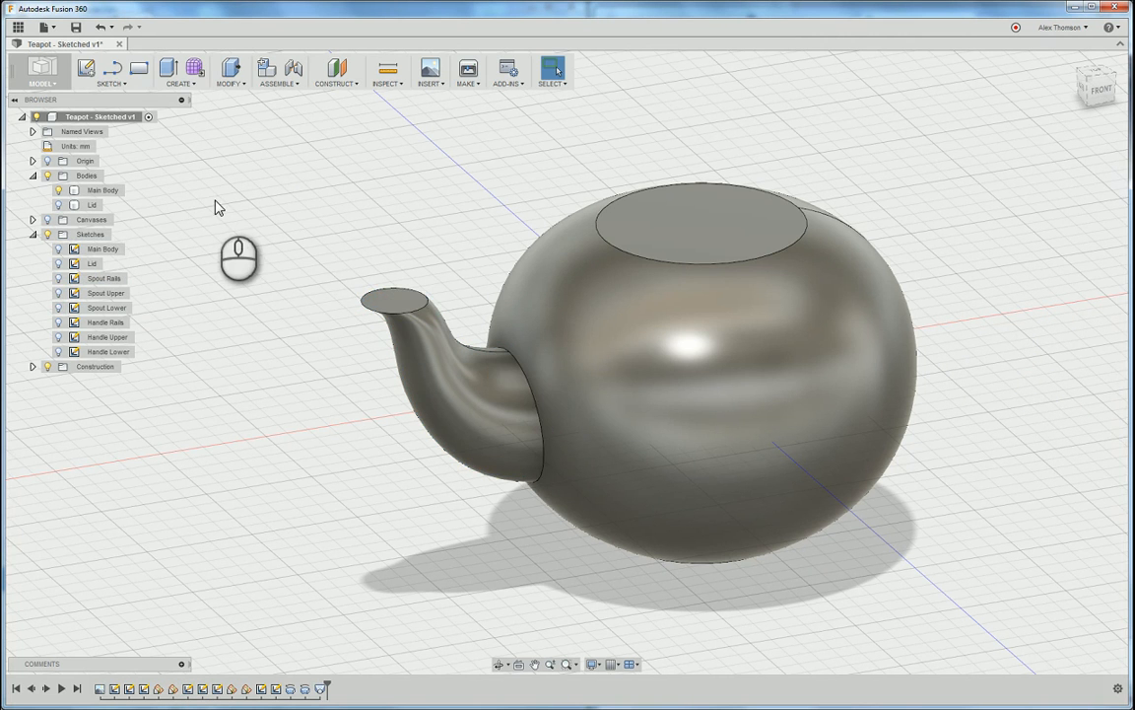
- Examine the Main Body from several angles to check that the spout is joined to it
{"action": "left_click", "coordinate": [108, 190]}
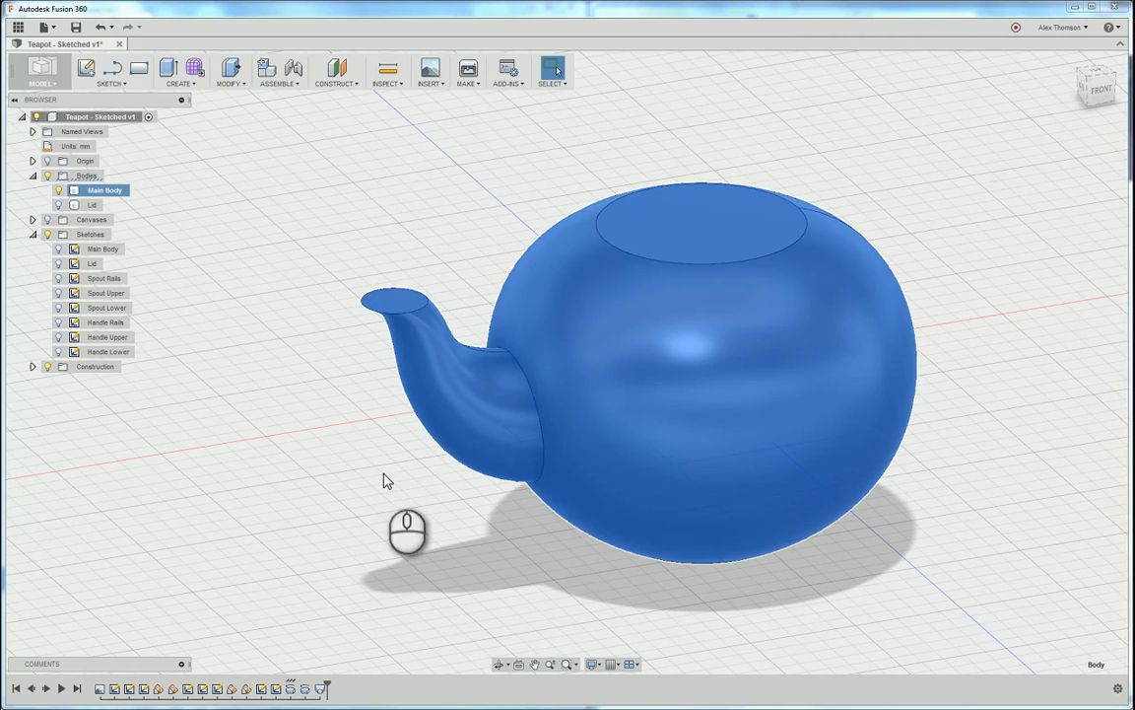
{"action": "left_click", "coordinate": [426, 196]}
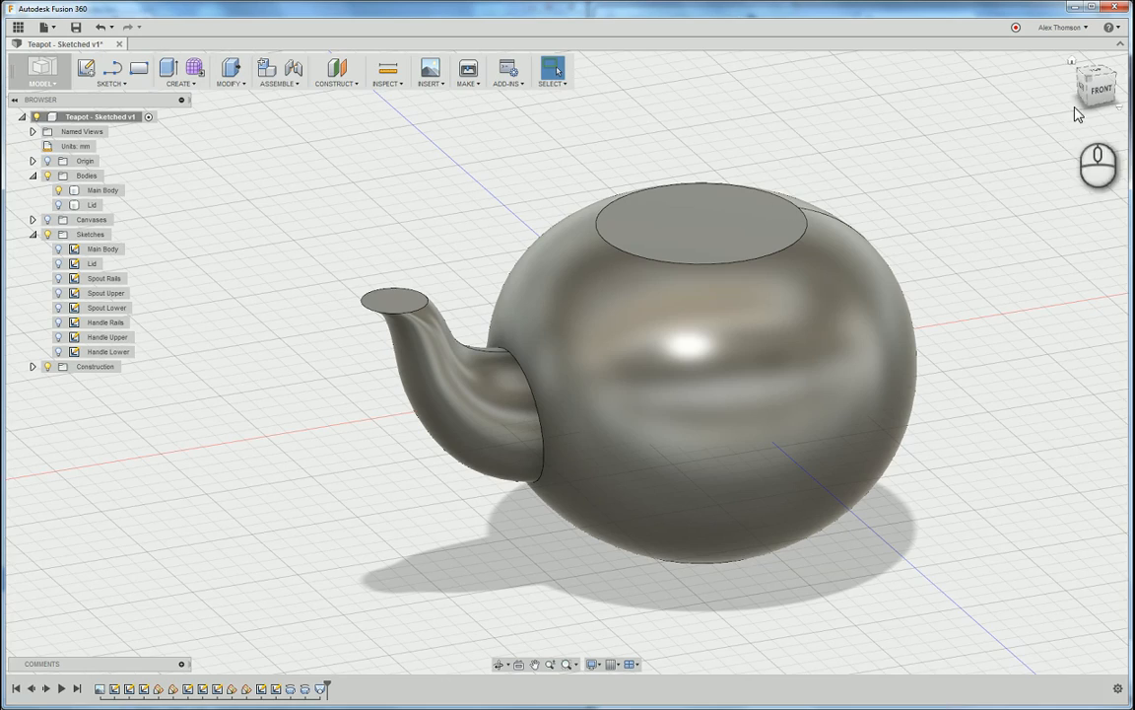
{"action": "middle_click_drag", "start_coordinate": [1074, 109], "coordinate": [981, 121], "text": "shift"}
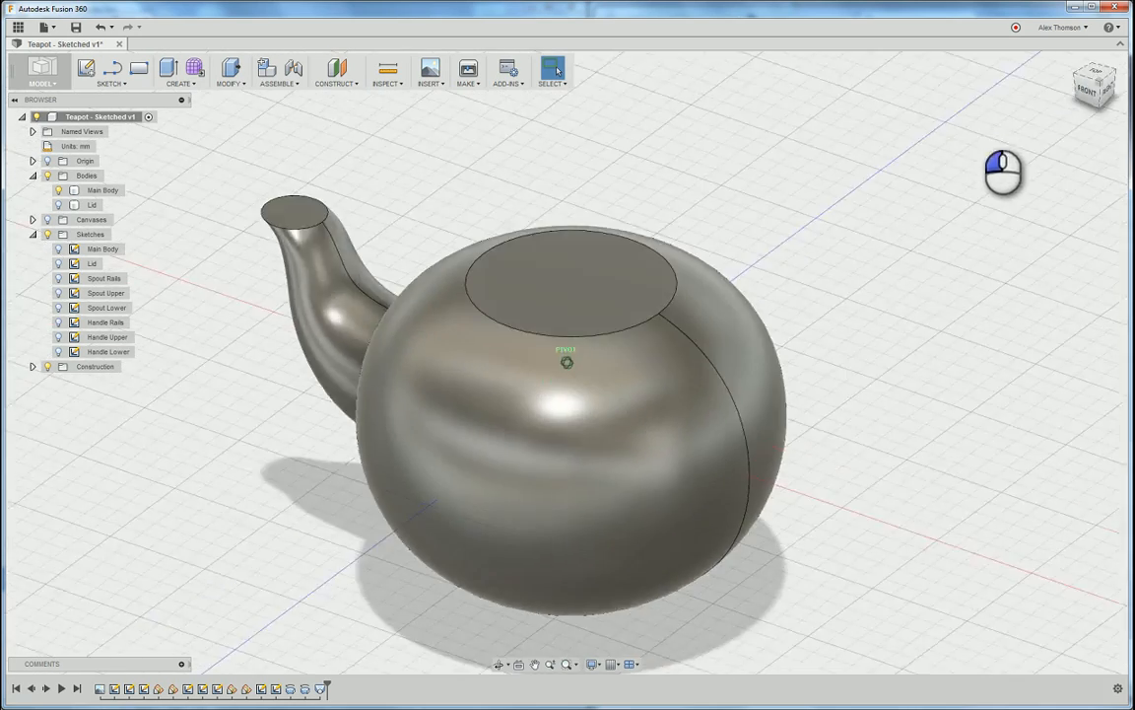
{"action": "middle_click_drag", "start_coordinate": [1003, 173], "coordinate": [1076, 158], "text": "shift"}
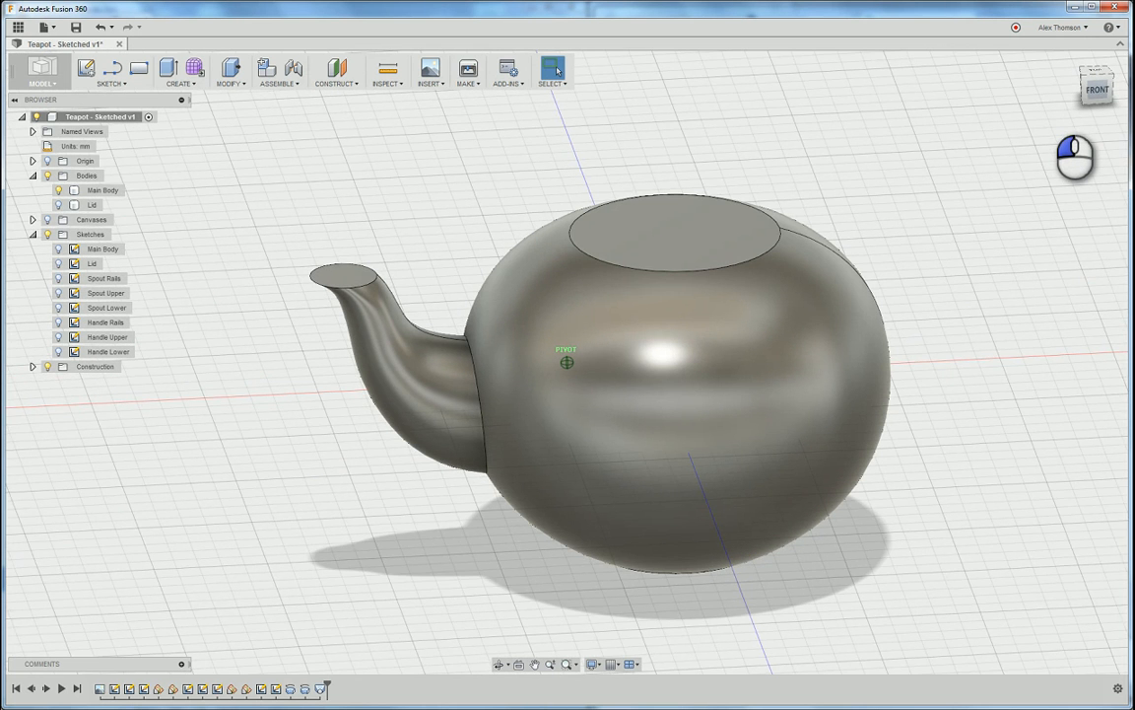
{"action": "mouse_move", "coordinate": [1075, 158]}
{"action": "middle_mouse_down", "text": "shift"}
{"action": "mouse_move", "coordinate": [1069, 178]}
{"action": "mouse_move", "coordinate": [1080, 148]}
{"action": "middle_mouse_up", "text": "shift"}
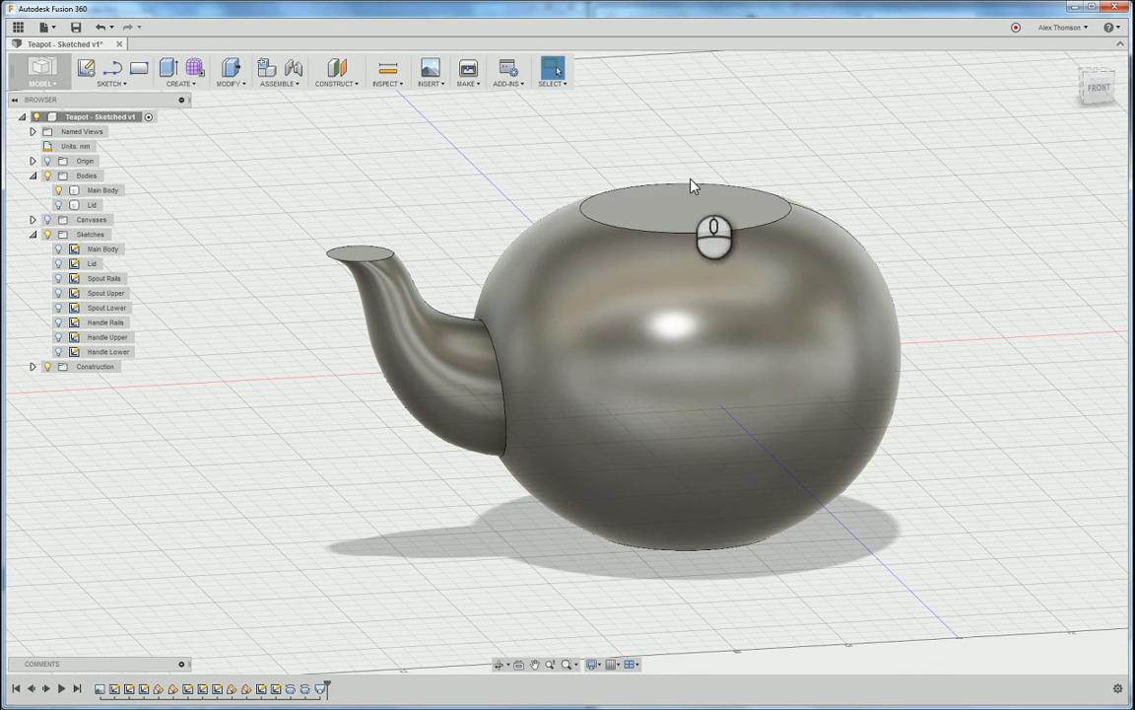
{"action": "middle_click_drag", "start_coordinate": [1080, 99], "coordinate": [1071, 259], "text": "shift"}
{"action": "scroll", "coordinate": [1068, 258], "scroll_direction": "up", "scroll_amount": 3}
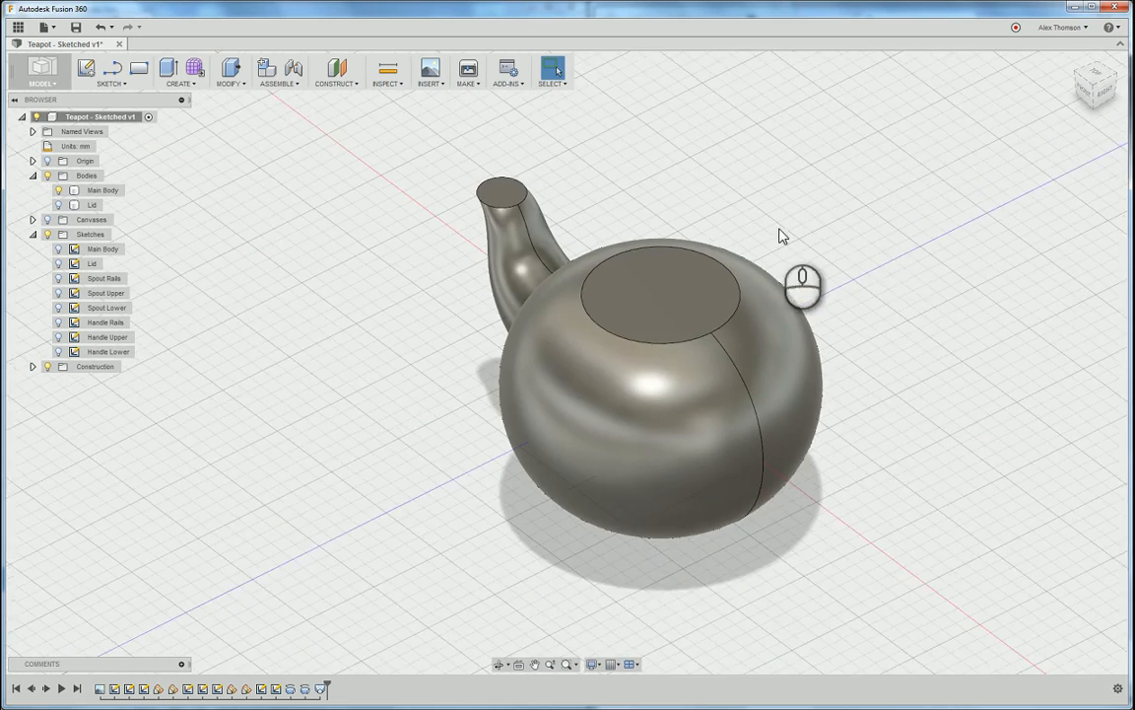
{"action": "scroll", "coordinate": [782, 234], "scroll_direction": "down", "scroll_amount": 2}
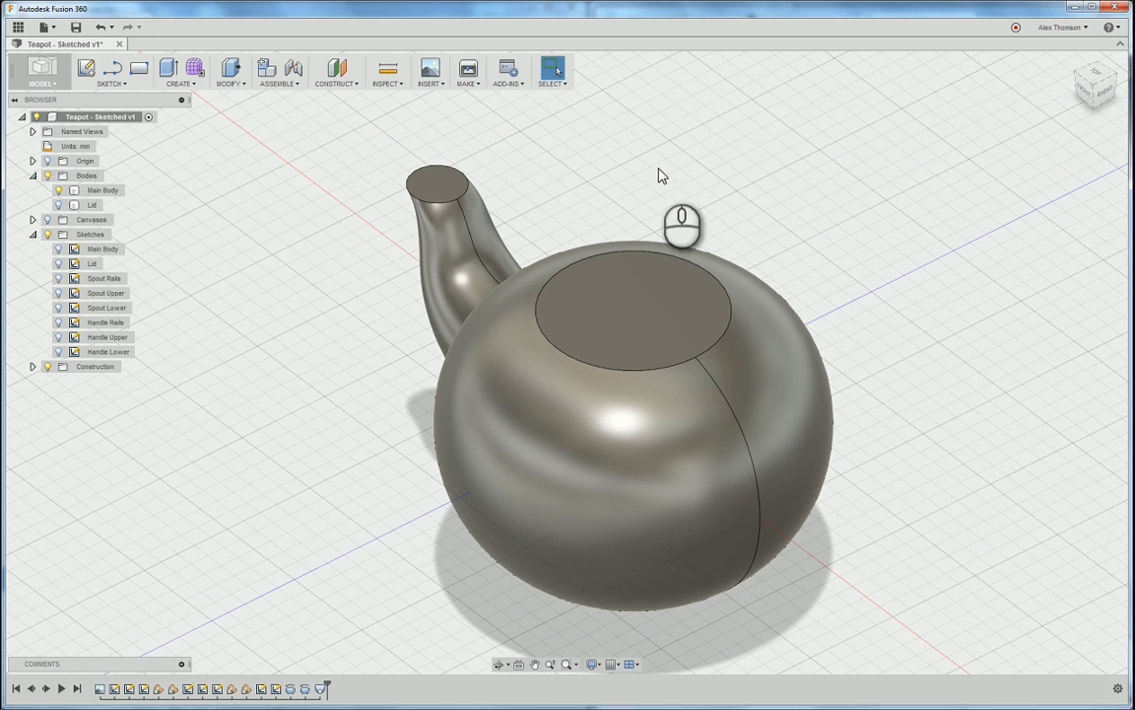
- Start a Shell on the Main Body, removing the flat circular top face and the spout's end face
{"action": "left_click", "coordinate": [230, 85]}
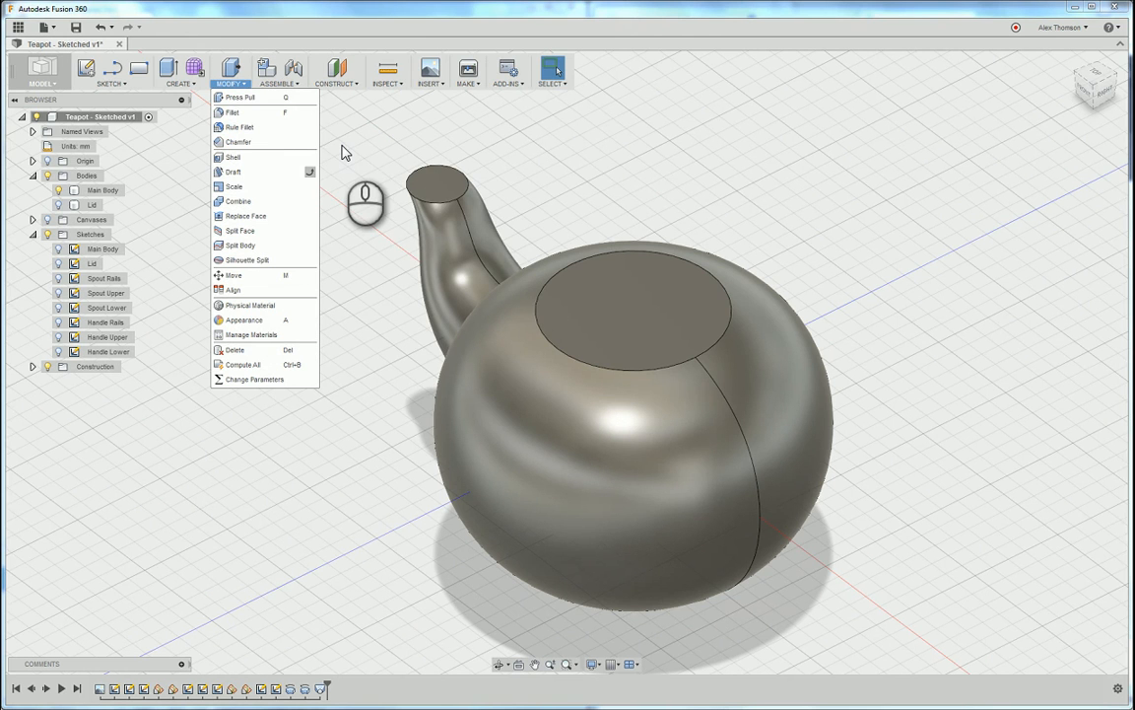
{"action": "left_click", "coordinate": [246, 161]}
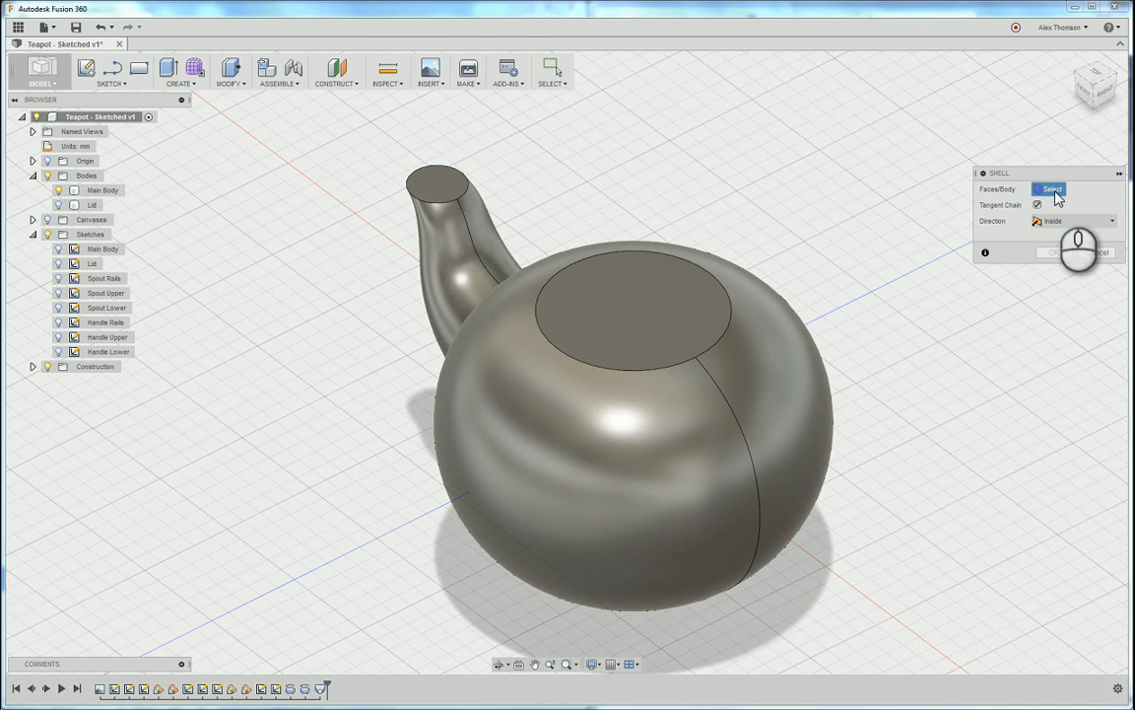
{"action": "left_click", "coordinate": [637, 295]}
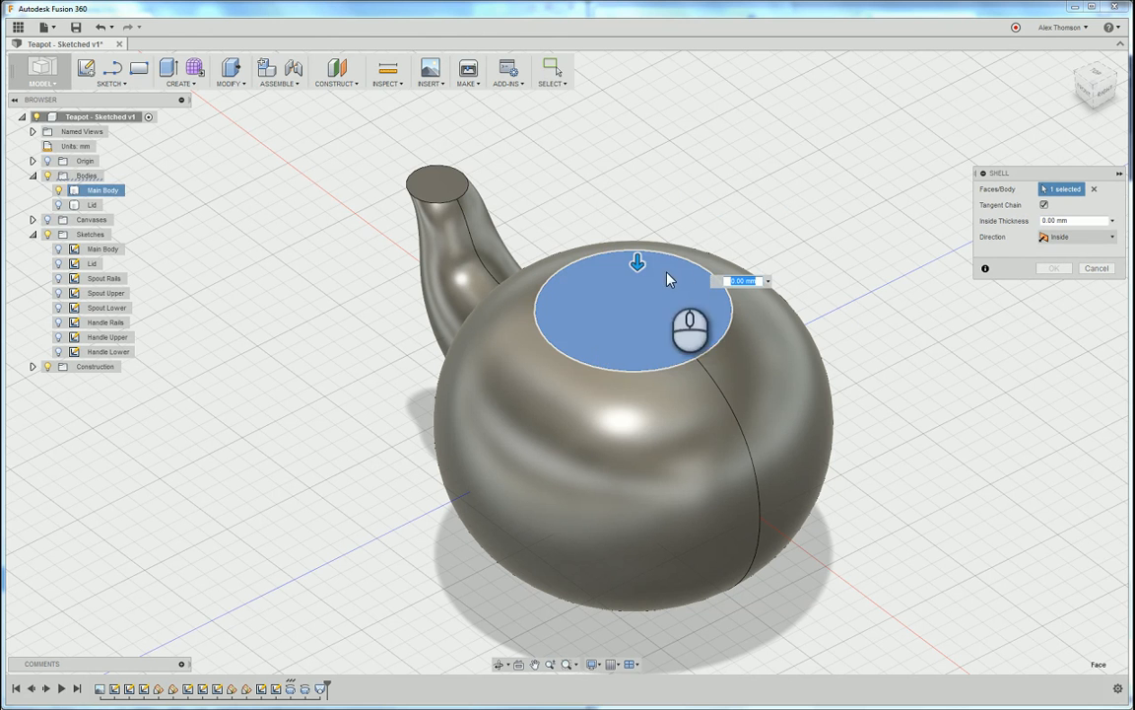
{"action": "left_click", "coordinate": [440, 182]}
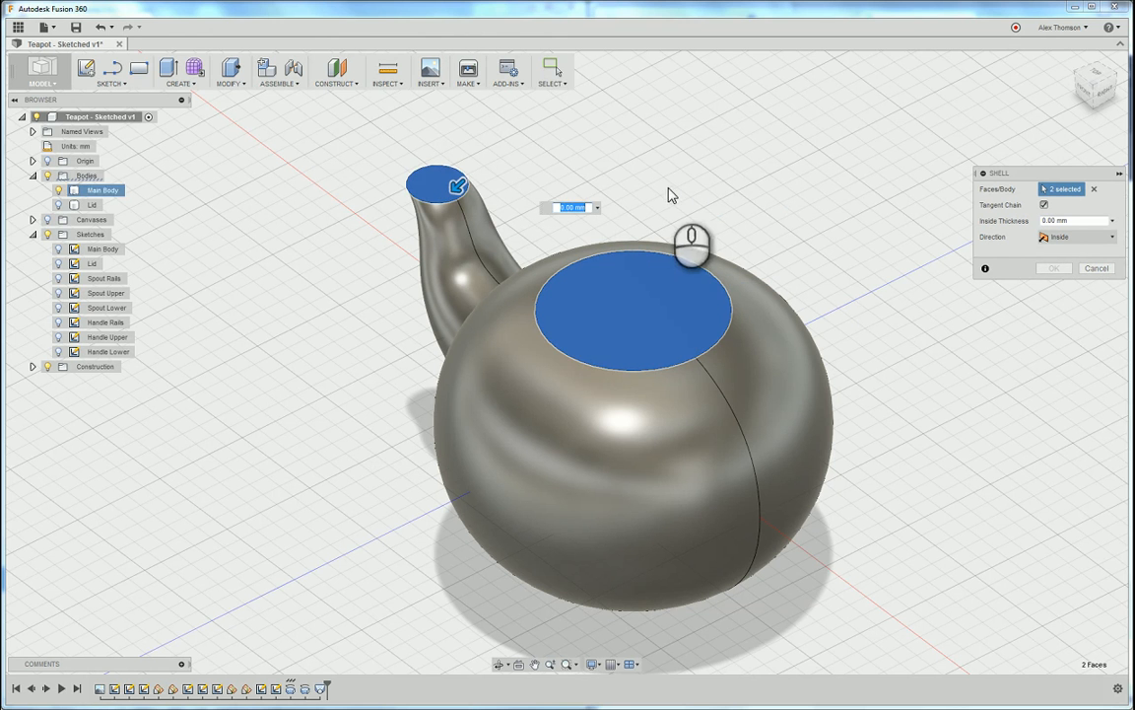
{"action": "left_click_drag", "start_coordinate": [1094, 91], "coordinate": [80, 83]}
{"action": "middle_click_drag", "start_coordinate": [945, 133], "coordinate": [925, 211]}
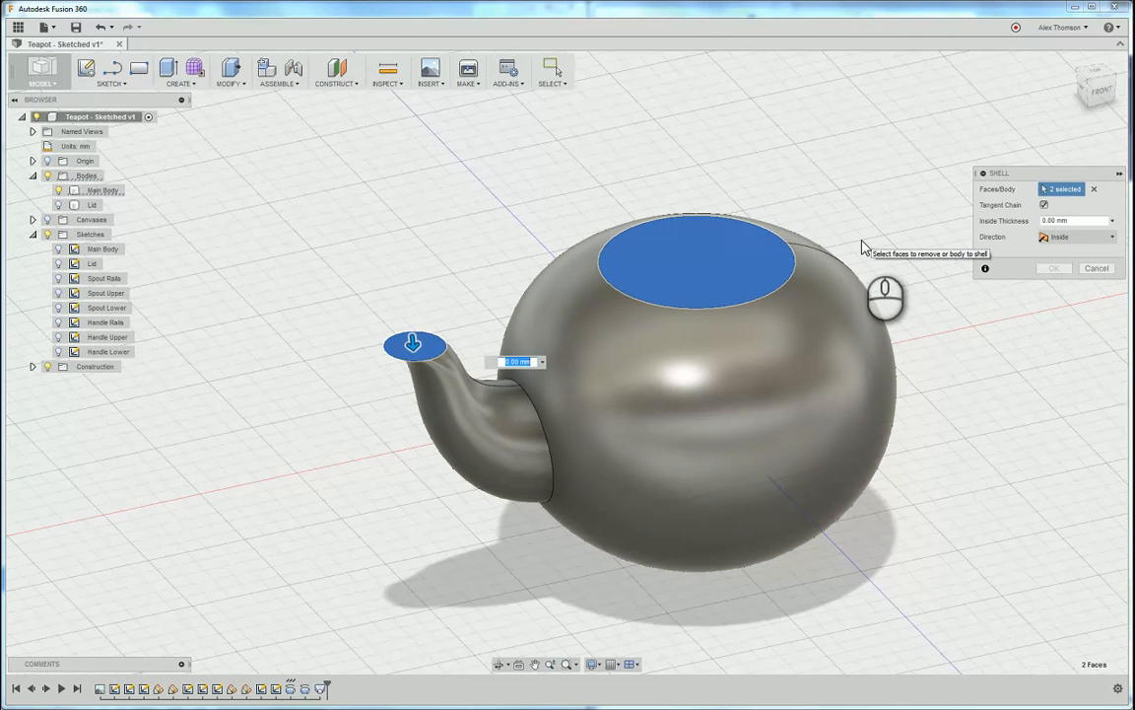
{"action": "left_click_drag", "start_coordinate": [1090, 98], "coordinate": [1098, 117]}
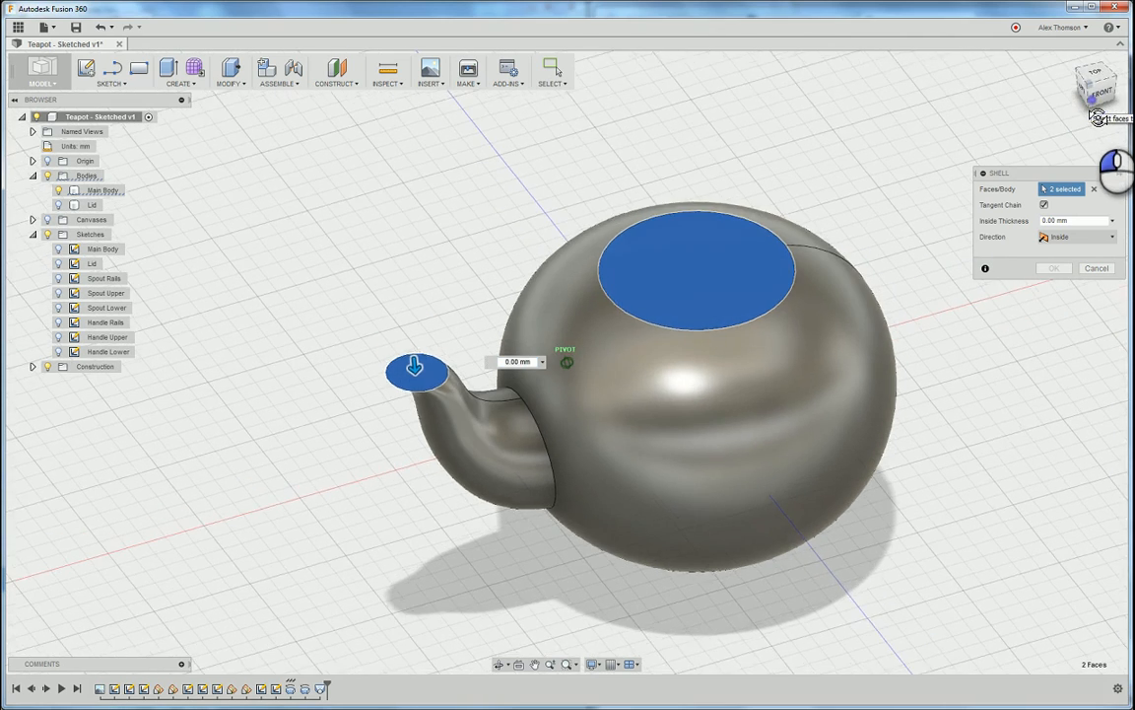
{"action": "scroll", "coordinate": [641, 276], "scroll_direction": "up", "scroll_amount": 3}
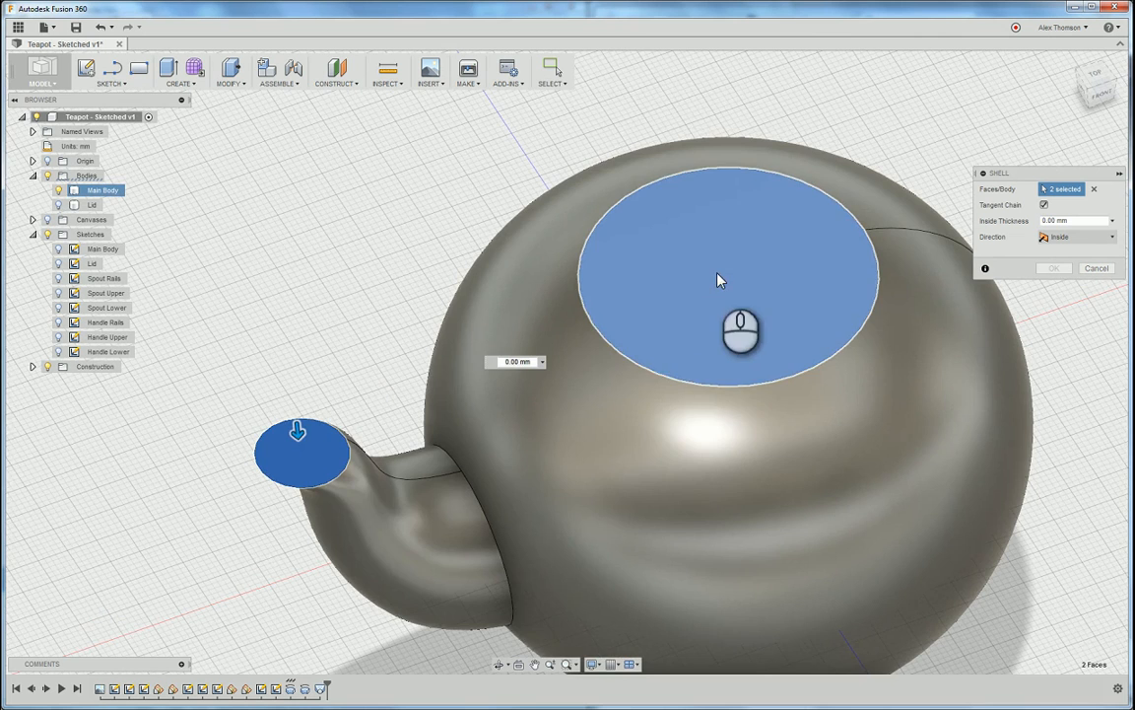
{"action": "scroll", "coordinate": [717, 281], "scroll_direction": "down", "scroll_amount": 3}
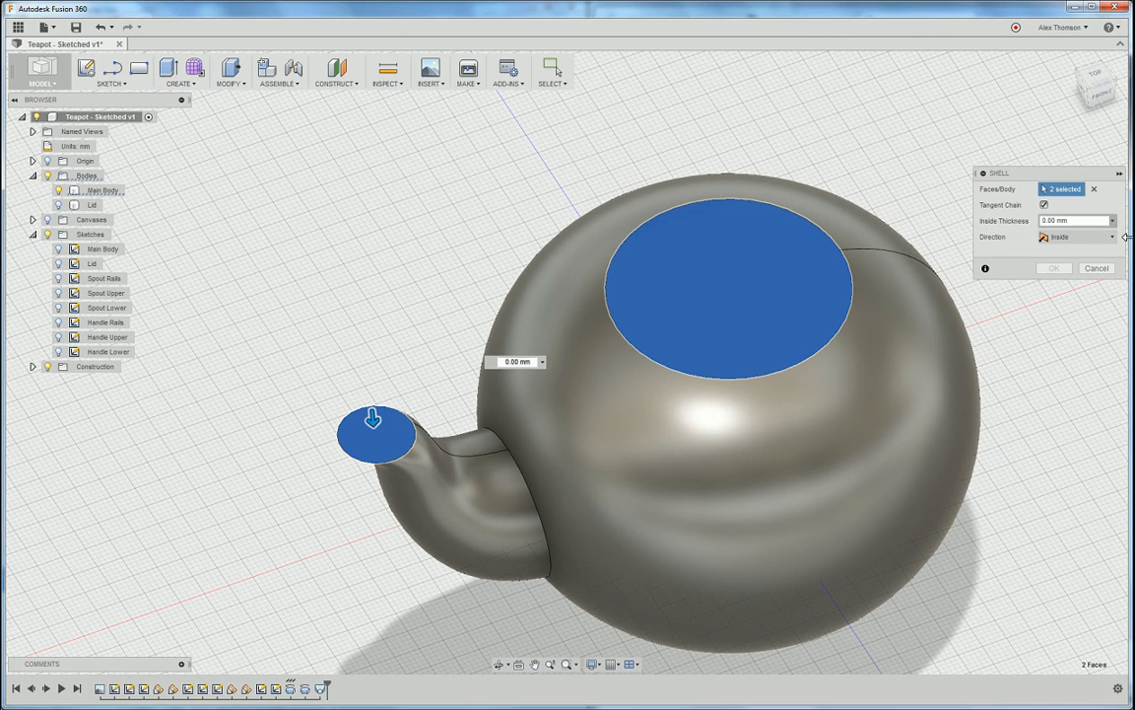
- Try an inside thickness of 0.1 mm for the shell and check the wall at the spout opening
{"action": "left_click", "coordinate": [1074, 220]}
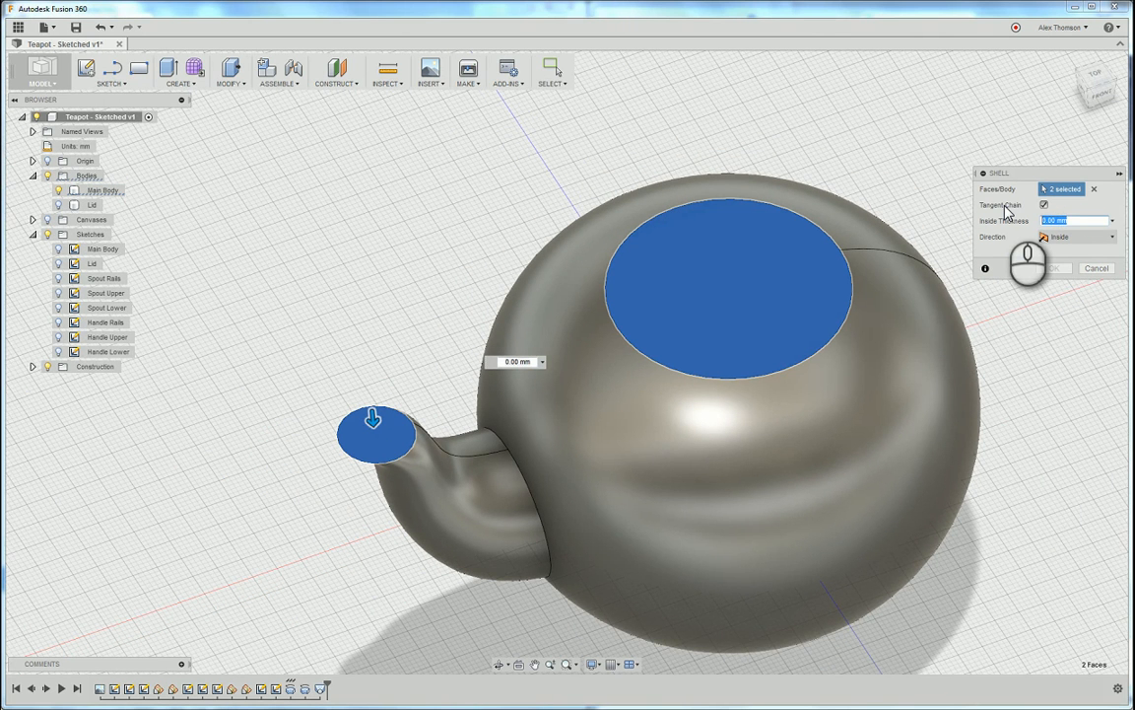
{"action": "type", "text": ".1"}
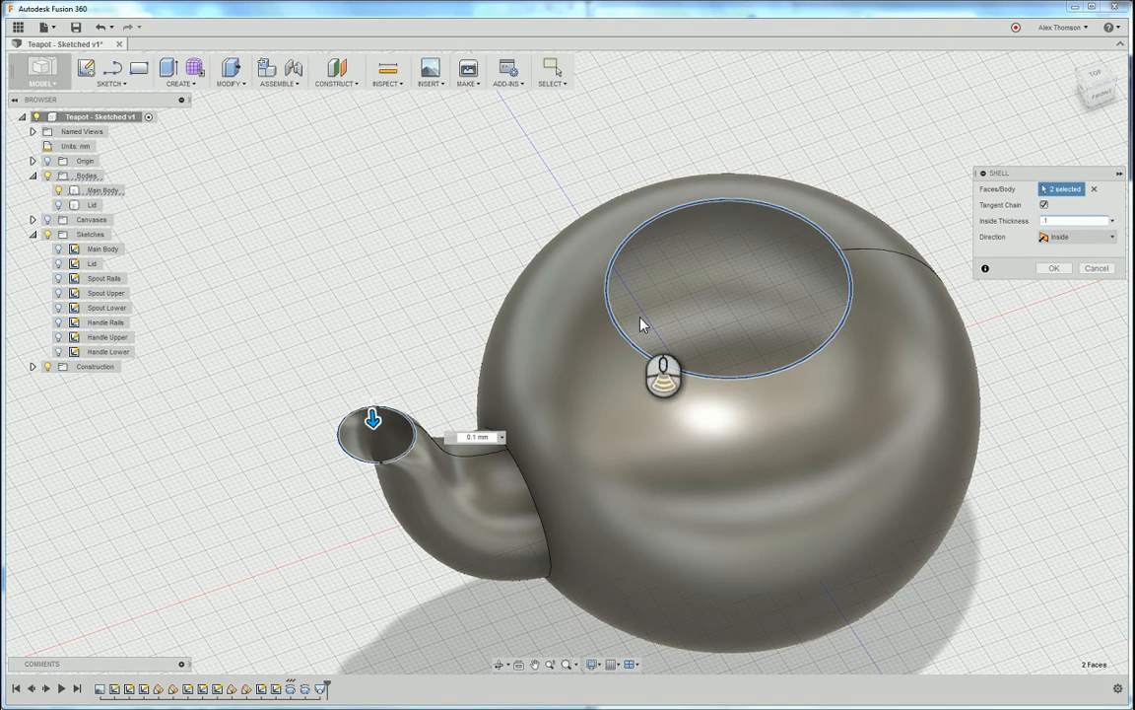
{"action": "scroll", "coordinate": [640, 322], "scroll_direction": "up", "scroll_amount": 5}
{"action": "scroll", "coordinate": [326, 503], "scroll_direction": "down", "scroll_amount": 5}
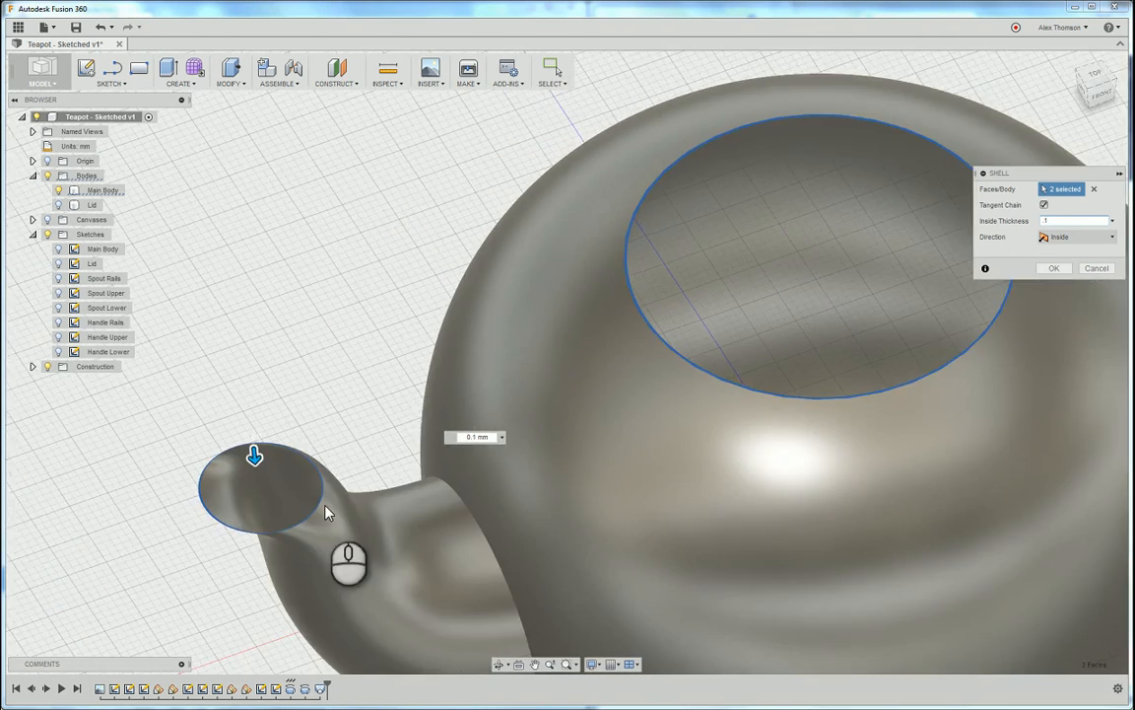
{"action": "scroll", "coordinate": [197, 493], "scroll_direction": "up", "scroll_amount": 6}
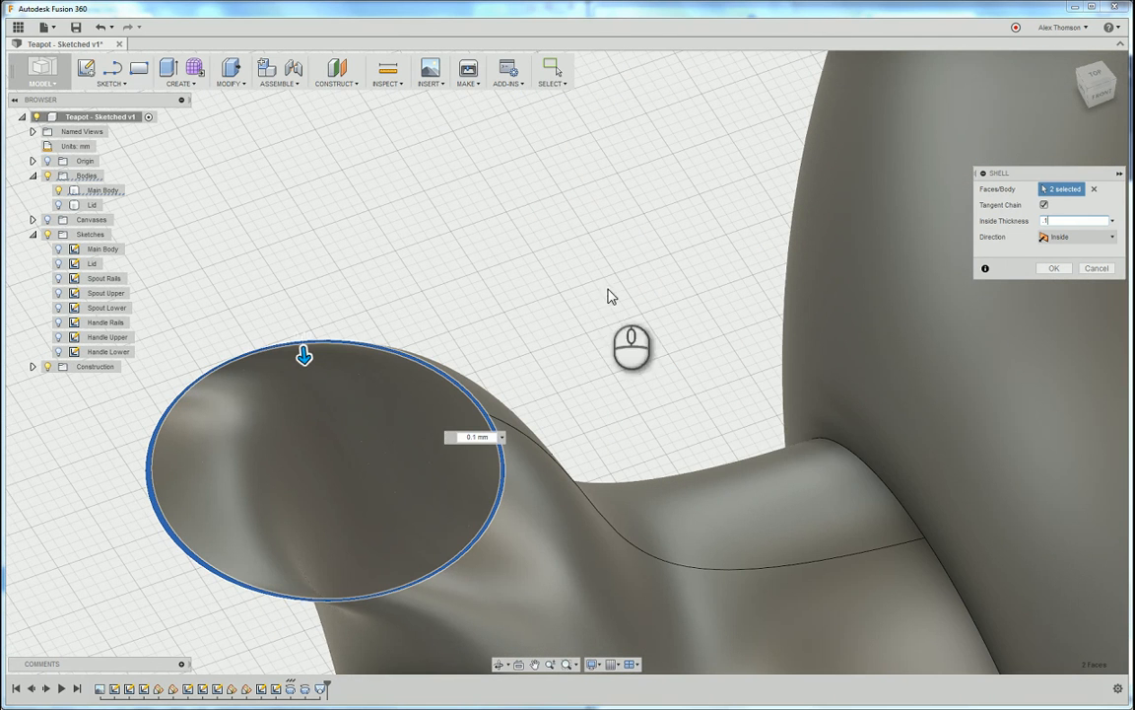
- Set the shell's inside thickness to 0.5 mm, check the wall at both openings, and complete the shell
{"action": "left_click_drag", "start_coordinate": [1067, 223], "coordinate": [1025, 230]}
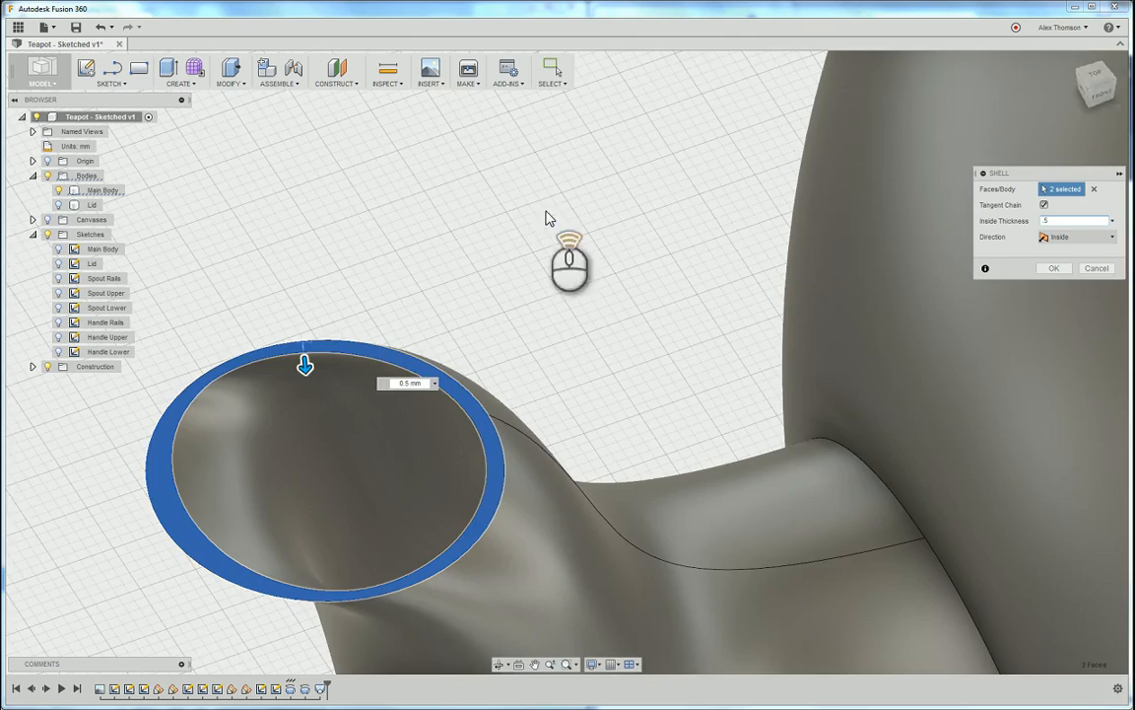
{"action": "middle_click_drag", "start_coordinate": [547, 218], "coordinate": [496, 266], "text": "shift"}
{"action": "scroll", "coordinate": [468, 392], "scroll_direction": "down", "scroll_amount": 6}
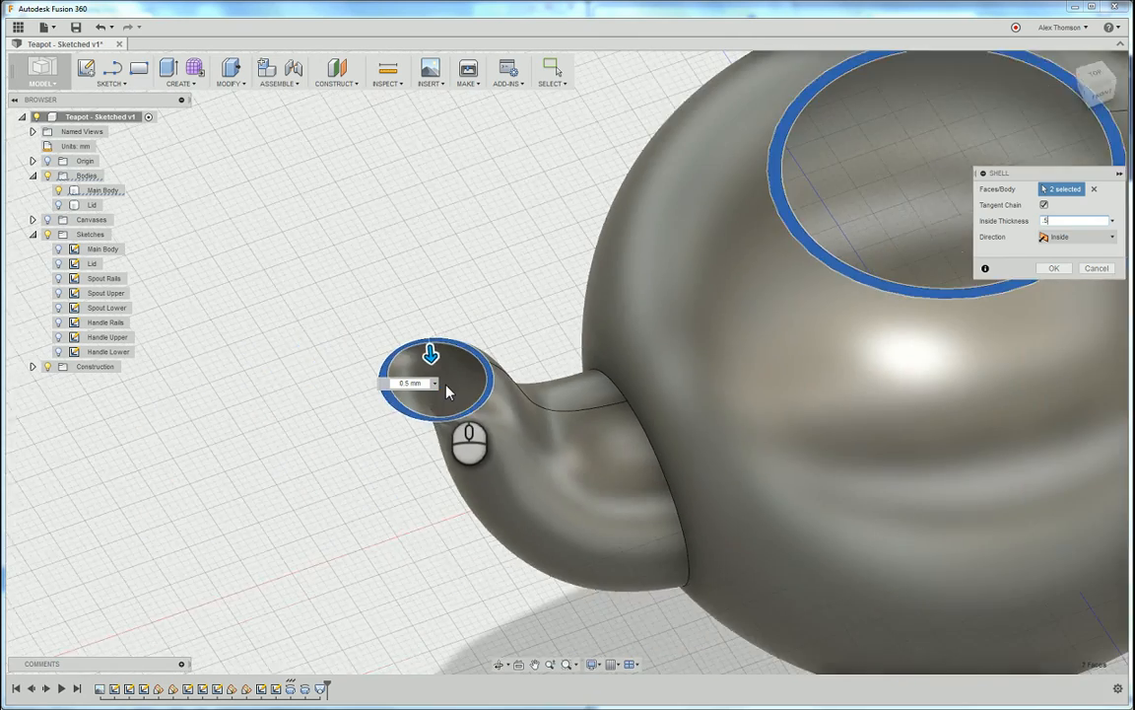
{"action": "scroll", "coordinate": [604, 280], "scroll_direction": "up", "scroll_amount": 3}
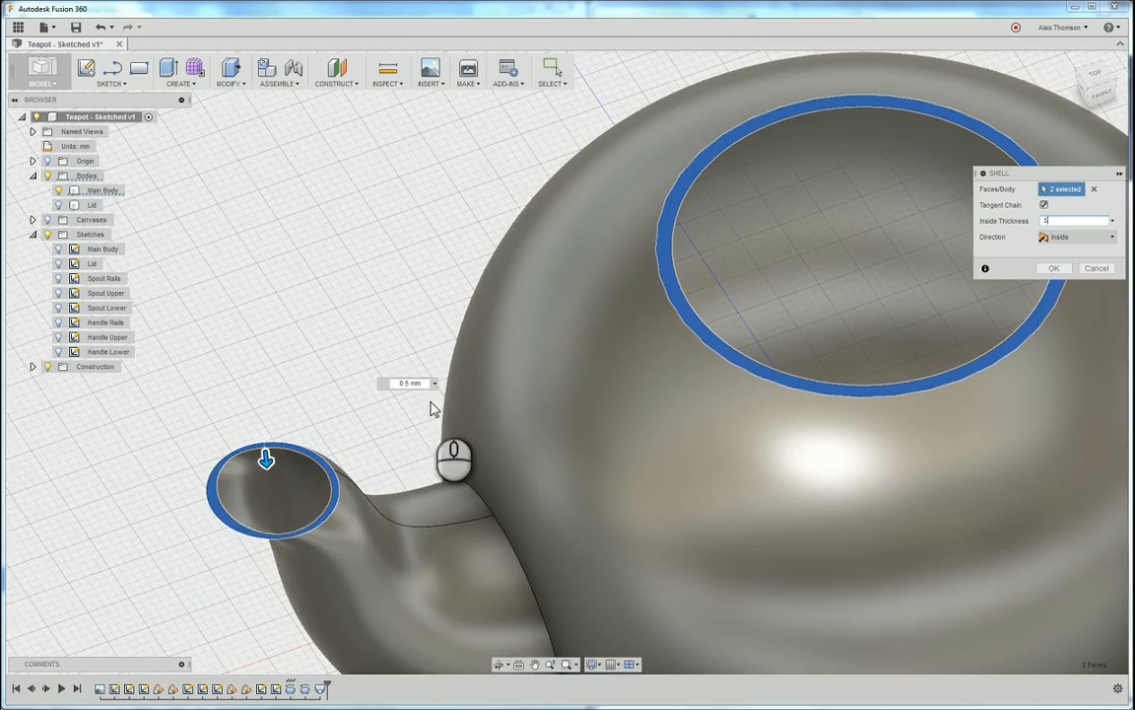
{"action": "scroll", "coordinate": [262, 482], "scroll_direction": "down", "scroll_amount": 2}
{"action": "scroll", "coordinate": [307, 482], "scroll_direction": "up", "scroll_amount": 5}
{"action": "scroll", "coordinate": [308, 481], "scroll_direction": "up", "scroll_amount": 3}
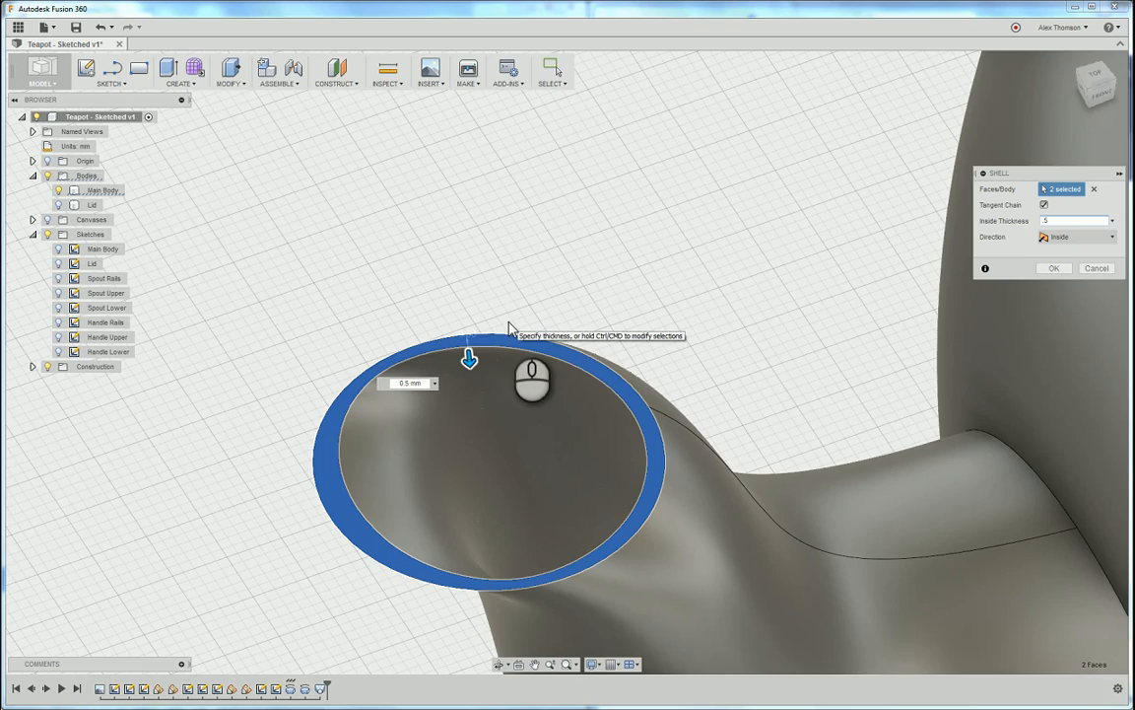
{"action": "scroll", "coordinate": [322, 307], "scroll_direction": "down", "scroll_amount": 8}
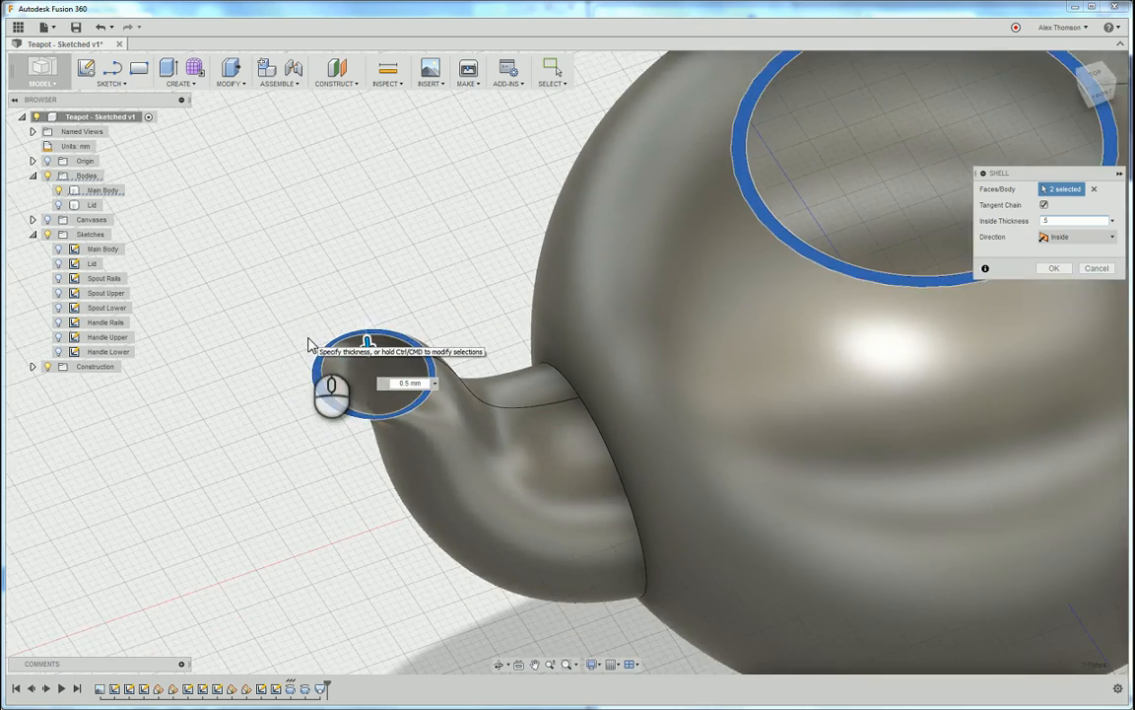
{"action": "scroll", "coordinate": [402, 380], "scroll_direction": "down", "scroll_amount": 3}
{"action": "scroll", "coordinate": [576, 296], "scroll_direction": "up", "scroll_amount": 3}
{"action": "scroll", "coordinate": [520, 326], "scroll_direction": "down", "scroll_amount": 2}
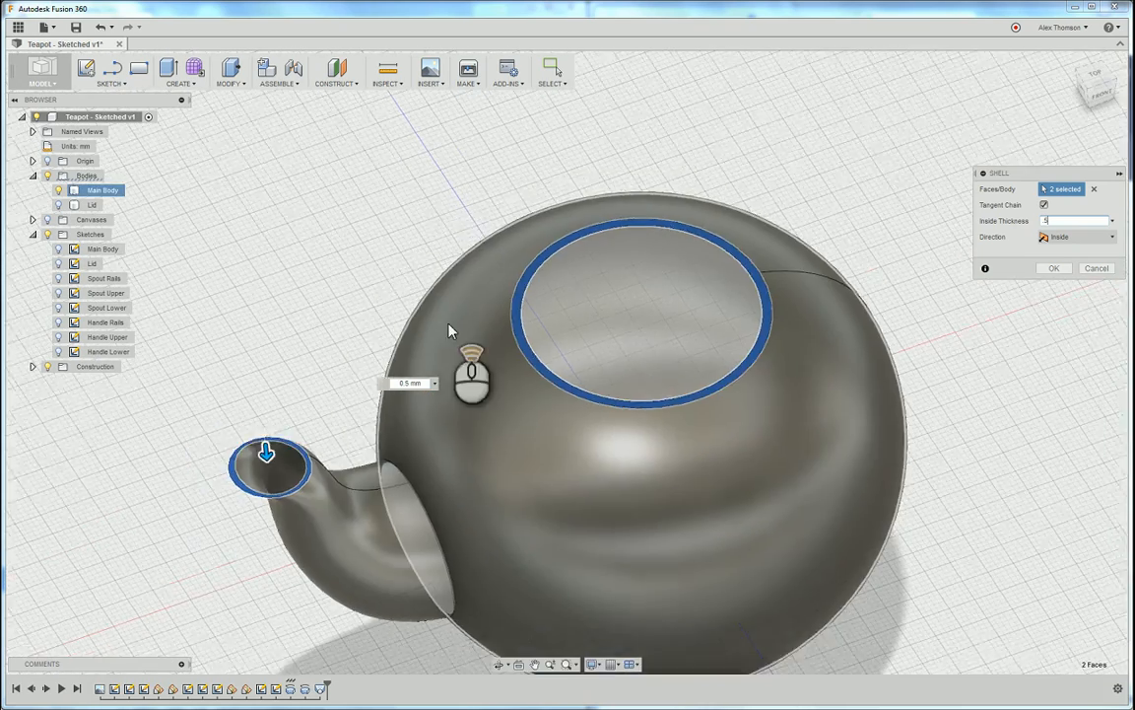
{"action": "scroll", "coordinate": [388, 316], "scroll_direction": "down", "scroll_amount": 2}
{"action": "scroll", "coordinate": [524, 437], "scroll_direction": "up", "scroll_amount": 2}
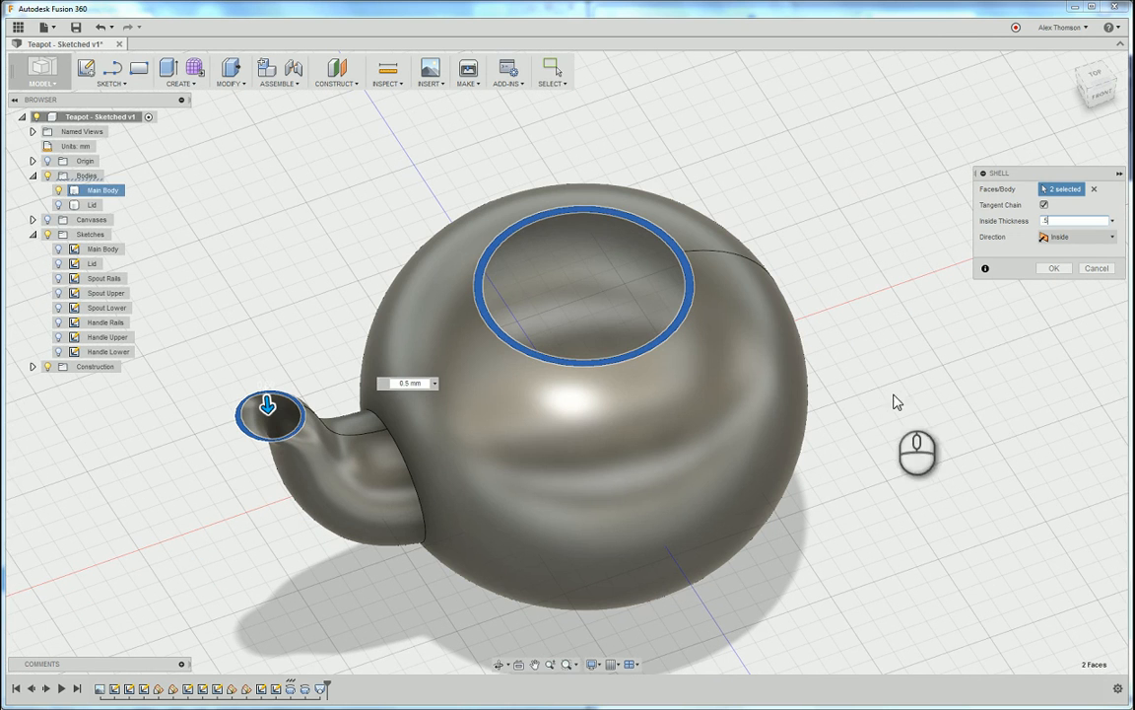
{"action": "left_click", "coordinate": [1052, 268]}
- Examine the shelled Main Body from several angles, looking into the top opening and the hollow spout
{"action": "mouse_move", "coordinate": [1088, 92]}
{"action": "left_mouse_down"}
{"action": "mouse_move", "coordinate": [986, 54]}
{"action": "mouse_move", "coordinate": [946, 66]}
{"action": "mouse_move", "coordinate": [1055, 45]}
{"action": "mouse_move", "coordinate": [1100, 66]}
{"action": "left_mouse_up"}
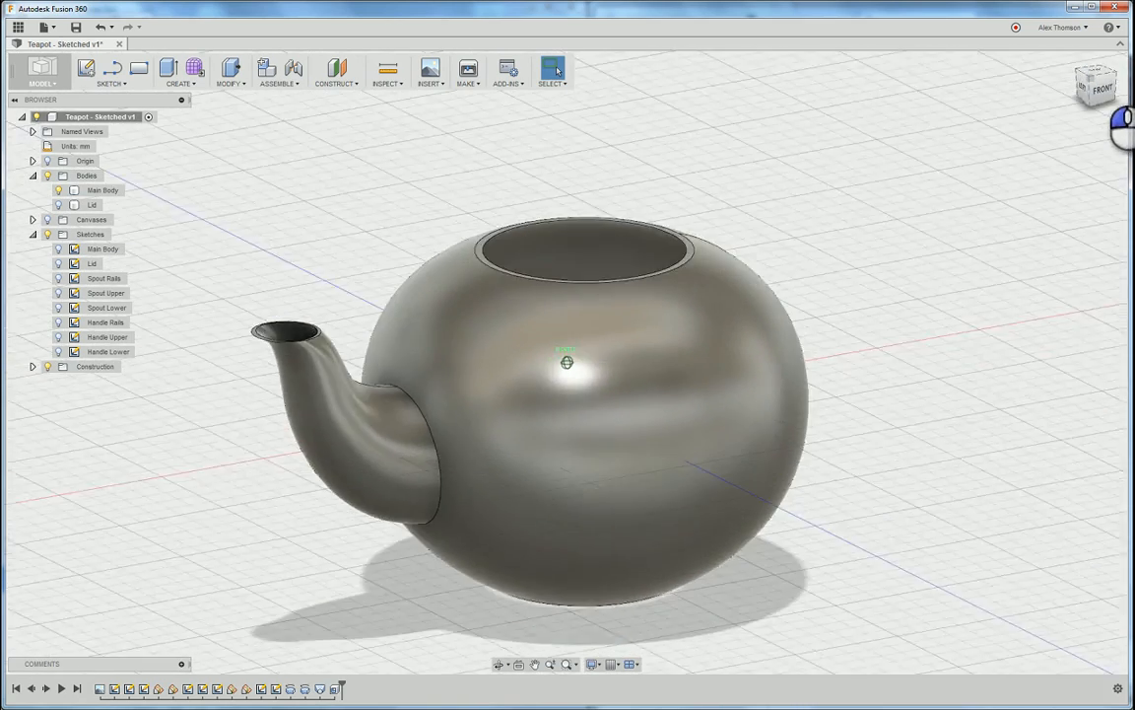
{"action": "left_click_drag", "start_coordinate": [1121, 126], "coordinate": [891, 145]}
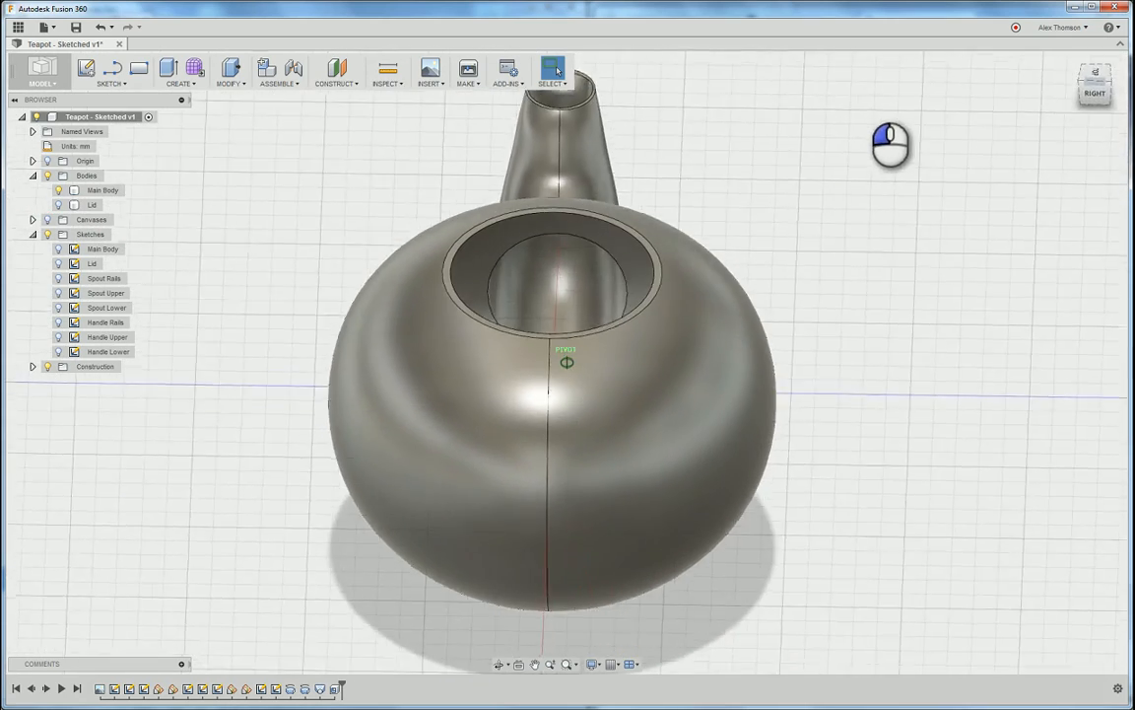
{"action": "left_click_drag", "start_coordinate": [873, 91], "coordinate": [1102, 101]}
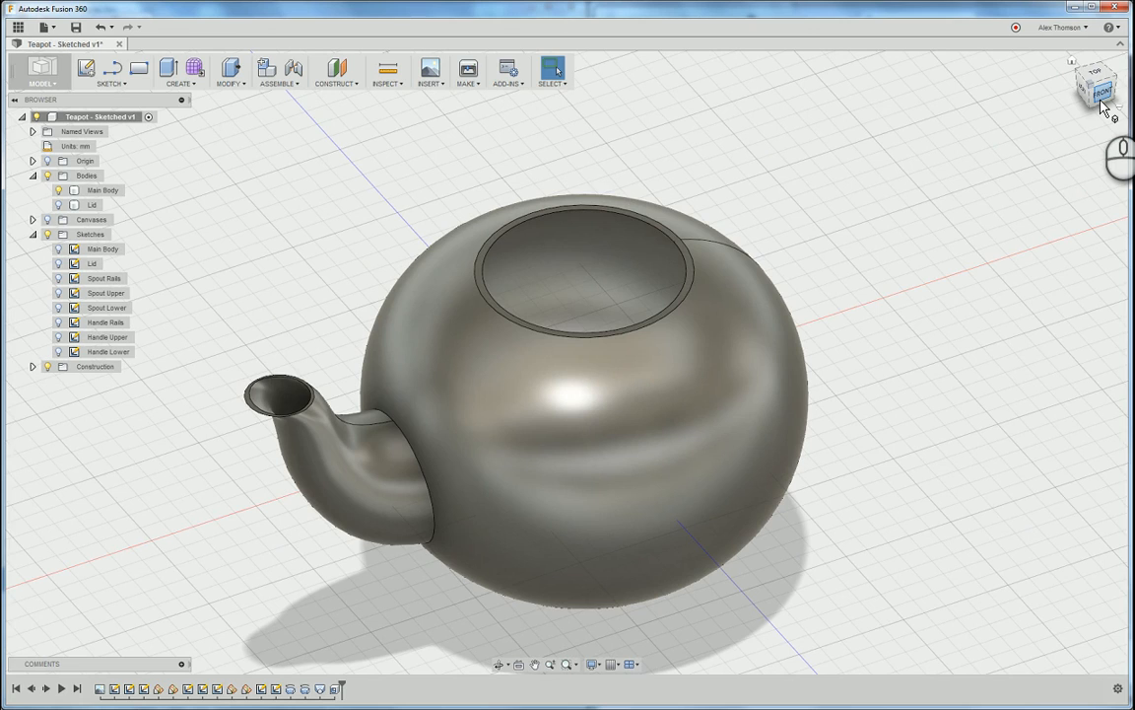
{"action": "scroll", "coordinate": [522, 289], "scroll_direction": "up", "scroll_amount": 3}
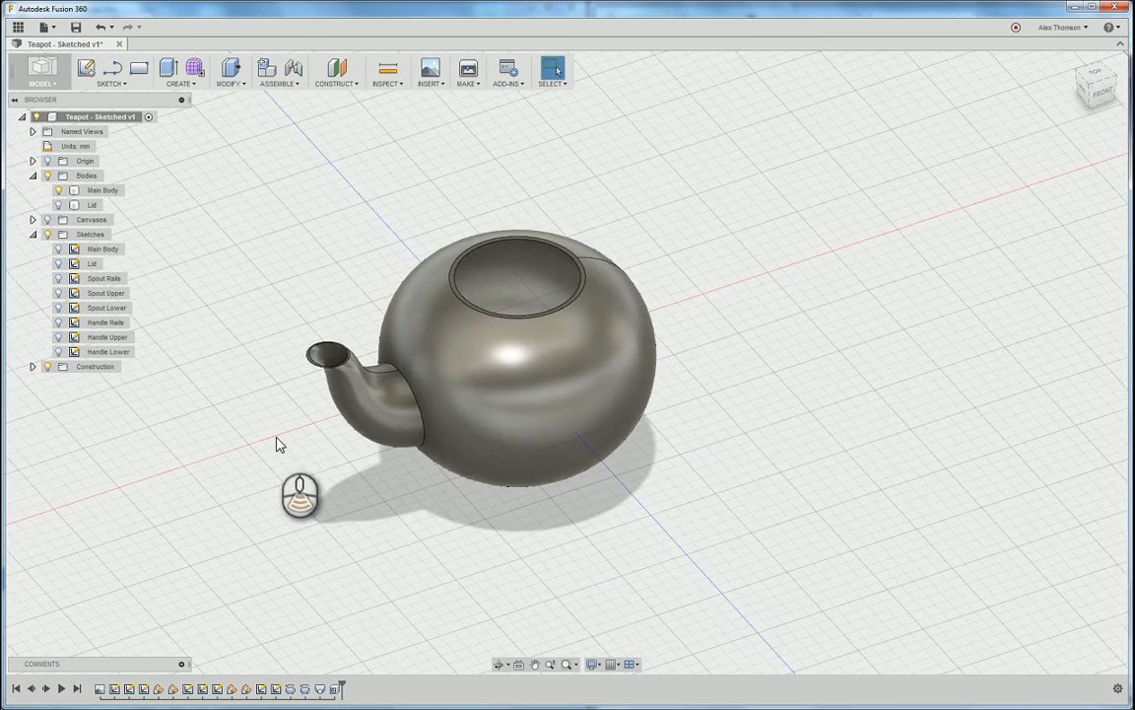
{"action": "scroll", "coordinate": [278, 438], "scroll_direction": "down", "scroll_amount": 3}
{"action": "scroll", "coordinate": [576, 567], "scroll_direction": "up", "scroll_amount": 1}
{"action": "scroll", "coordinate": [727, 211], "scroll_direction": "down", "scroll_amount": 2}
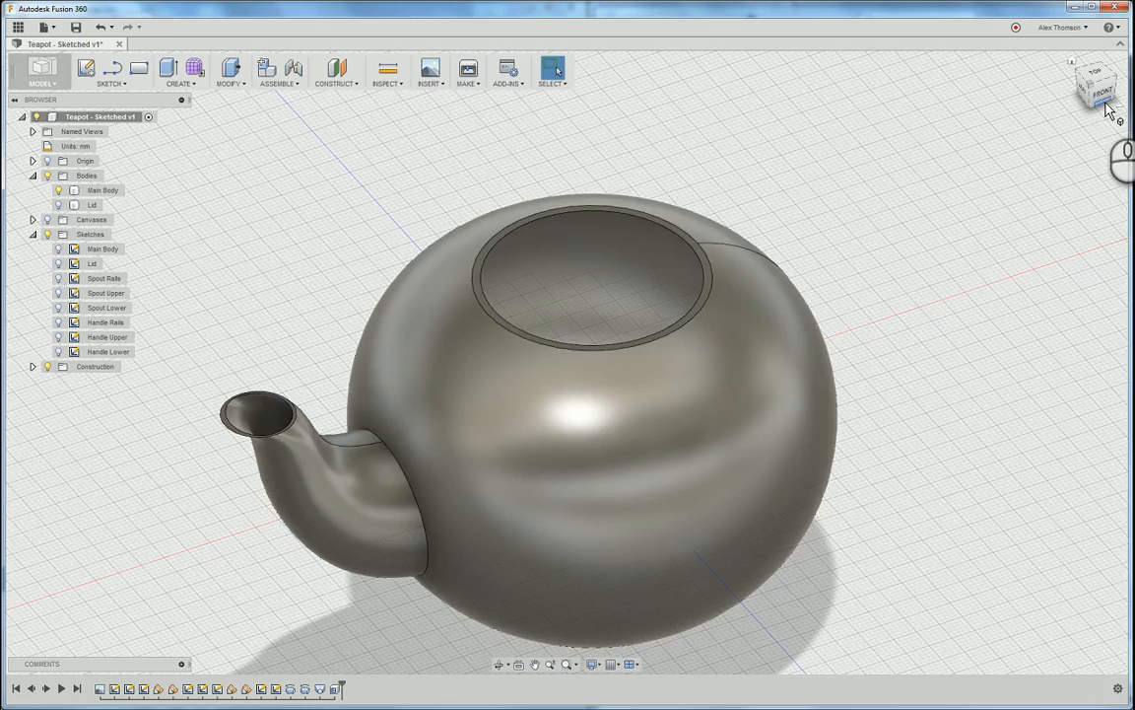
{"action": "mouse_move", "coordinate": [1101, 102]}
{"action": "left_mouse_down"}
{"action": "mouse_move", "coordinate": [1049, 76]}
{"action": "mouse_move", "coordinate": [1007, 69]}
{"action": "mouse_move", "coordinate": [996, 81]}
{"action": "mouse_move", "coordinate": [1082, 116]}
{"action": "left_mouse_up"}
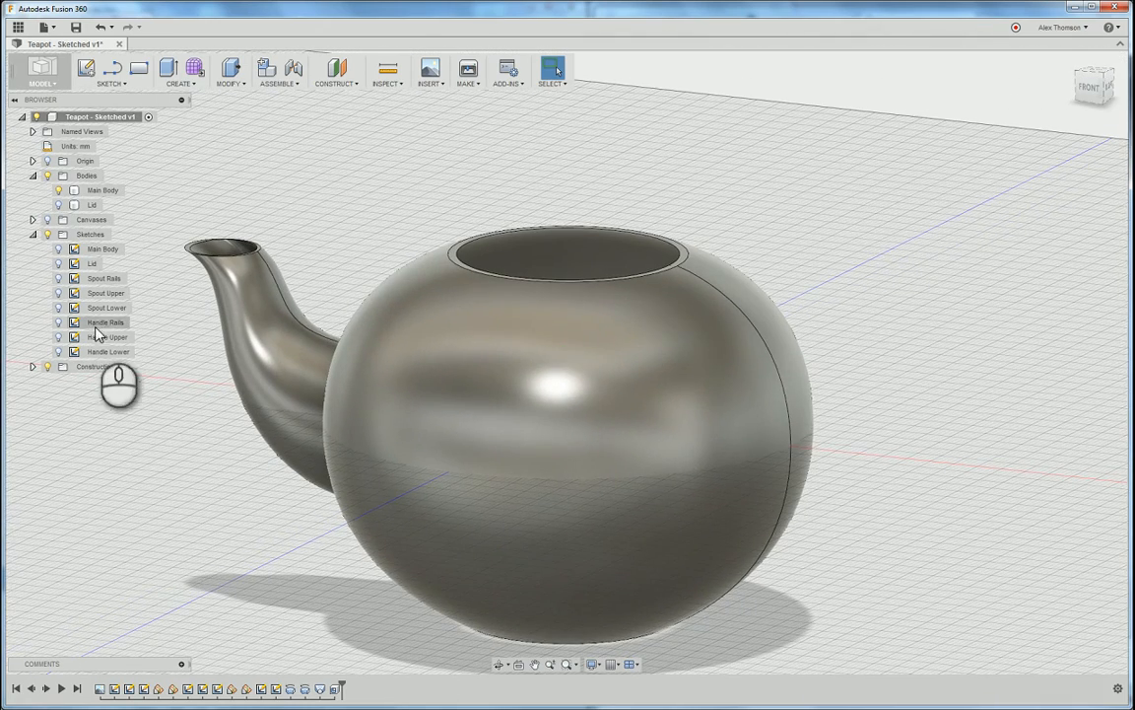
- Show the Handle Rails, Handle Upper and Handle Lower sketches and hide the Main Body
{"action": "left_click", "coordinate": [58, 323]}
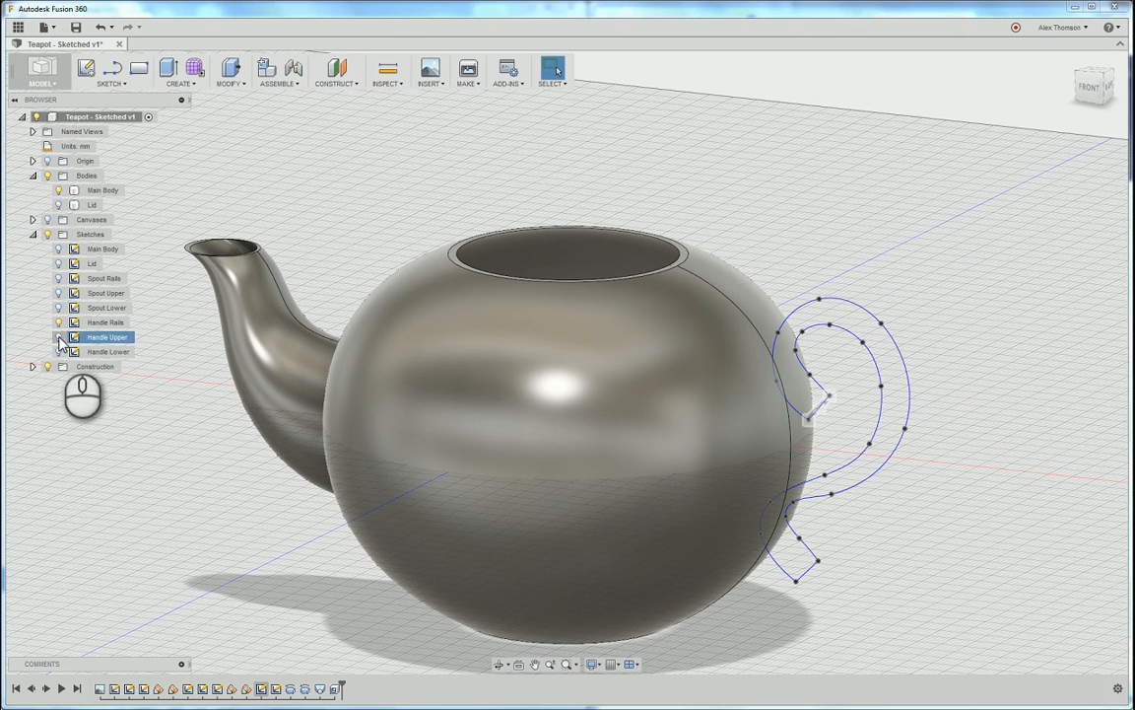
{"action": "left_click", "coordinate": [58, 338]}
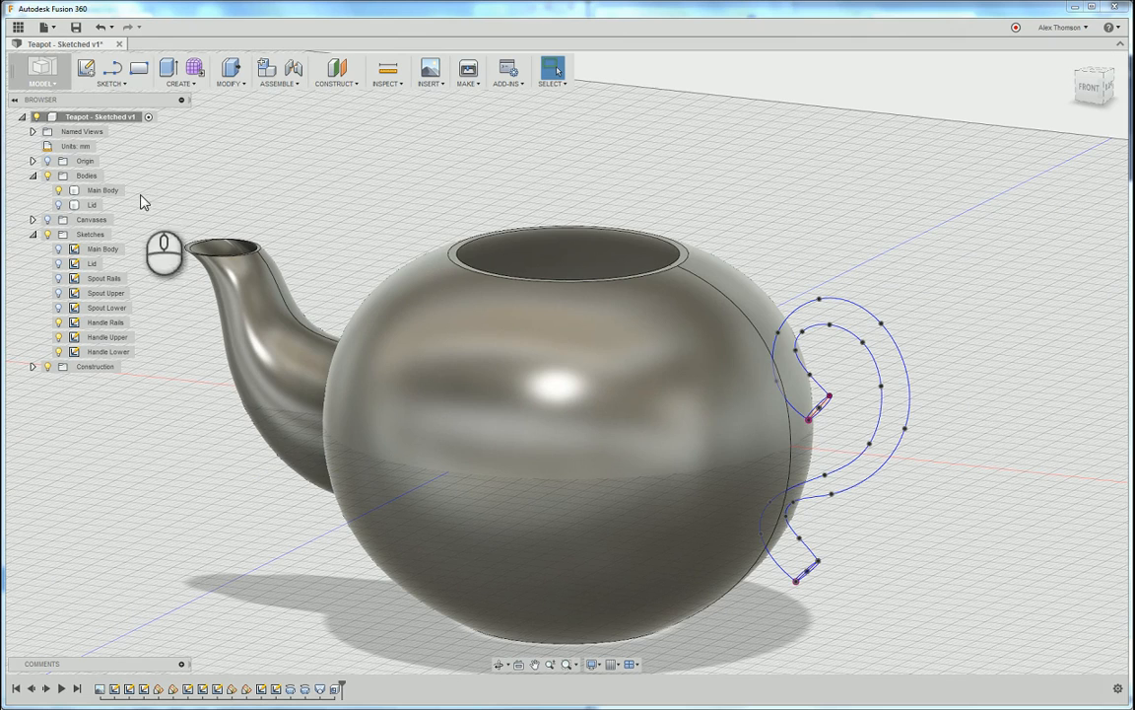
{"action": "left_click", "coordinate": [59, 205]}
{"action": "left_click", "coordinate": [58, 192]}
- Start a Loft for the handle using the Handle Upper and Handle Lower ellipses as its two profiles
{"action": "scroll", "coordinate": [463, 323], "scroll_direction": "down", "scroll_amount": 2}
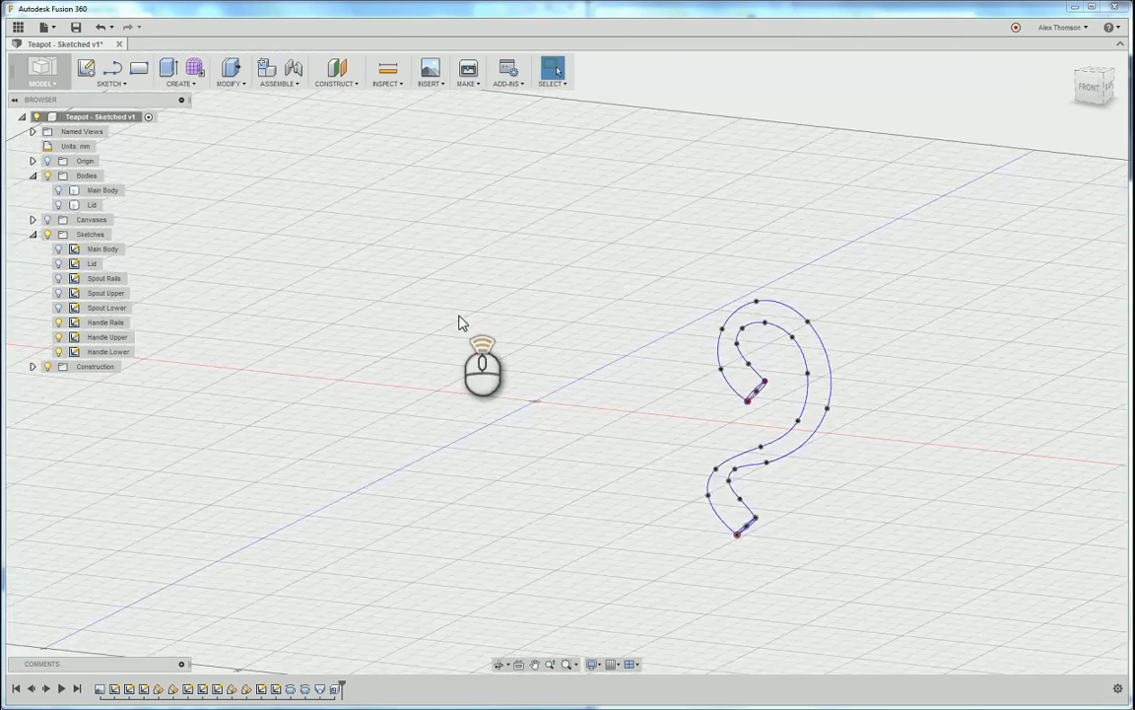
{"action": "scroll", "coordinate": [806, 456], "scroll_direction": "up", "scroll_amount": 5}
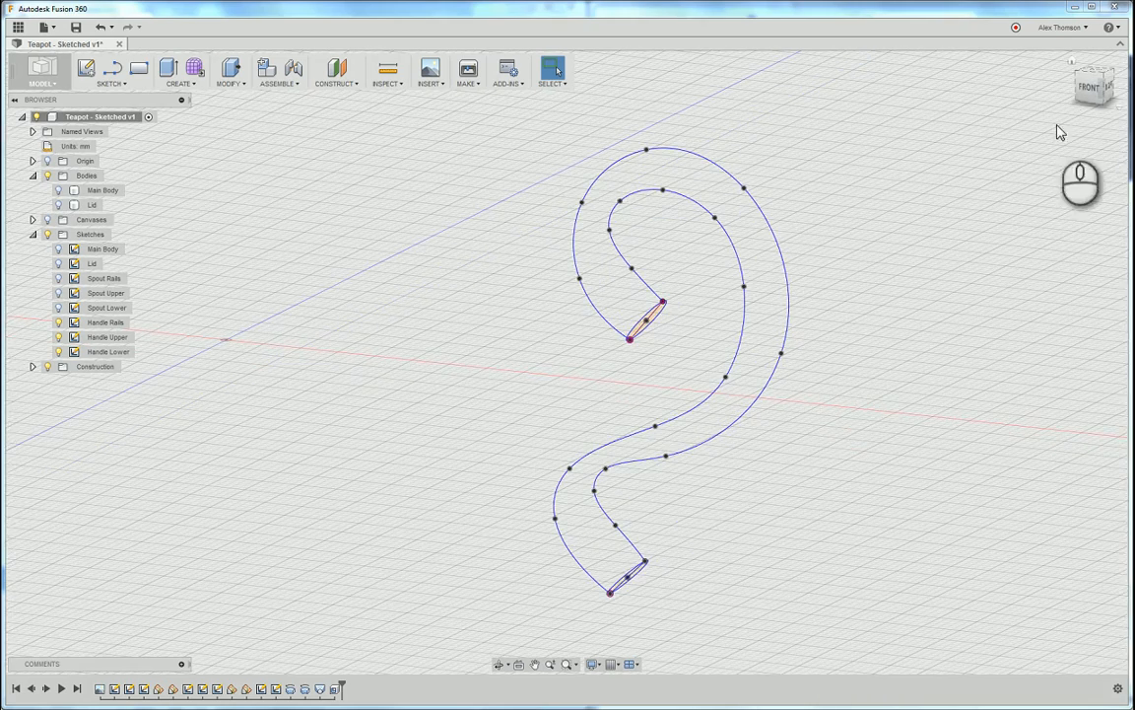
{"action": "left_click_drag", "start_coordinate": [1083, 98], "coordinate": [1069, 83]}
{"action": "middle_click_drag", "start_coordinate": [838, 281], "coordinate": [817, 307]}
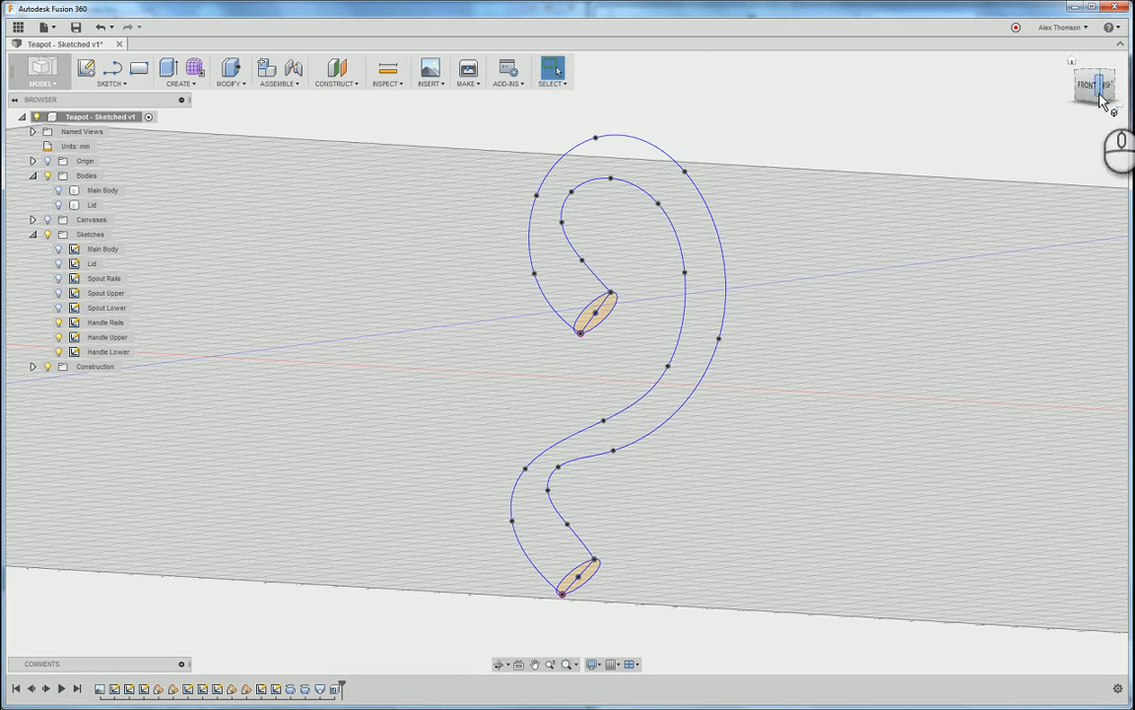
{"action": "mouse_move", "coordinate": [1090, 90]}
{"action": "left_mouse_down"}
{"action": "mouse_move", "coordinate": [912, 93]}
{"action": "mouse_move", "coordinate": [892, 105]}
{"action": "mouse_move", "coordinate": [1061, 106]}
{"action": "mouse_move", "coordinate": [1077, 177]}
{"action": "mouse_move", "coordinate": [1087, 100]}
{"action": "left_mouse_up"}
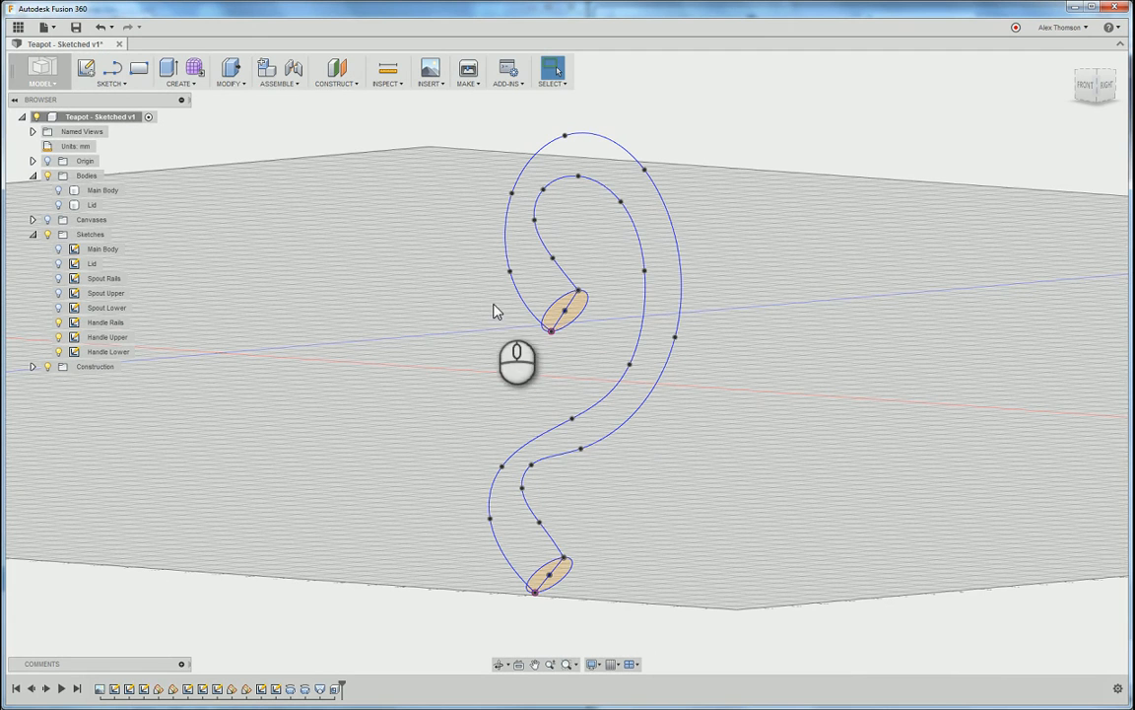
{"action": "left_click", "coordinate": [180, 85]}
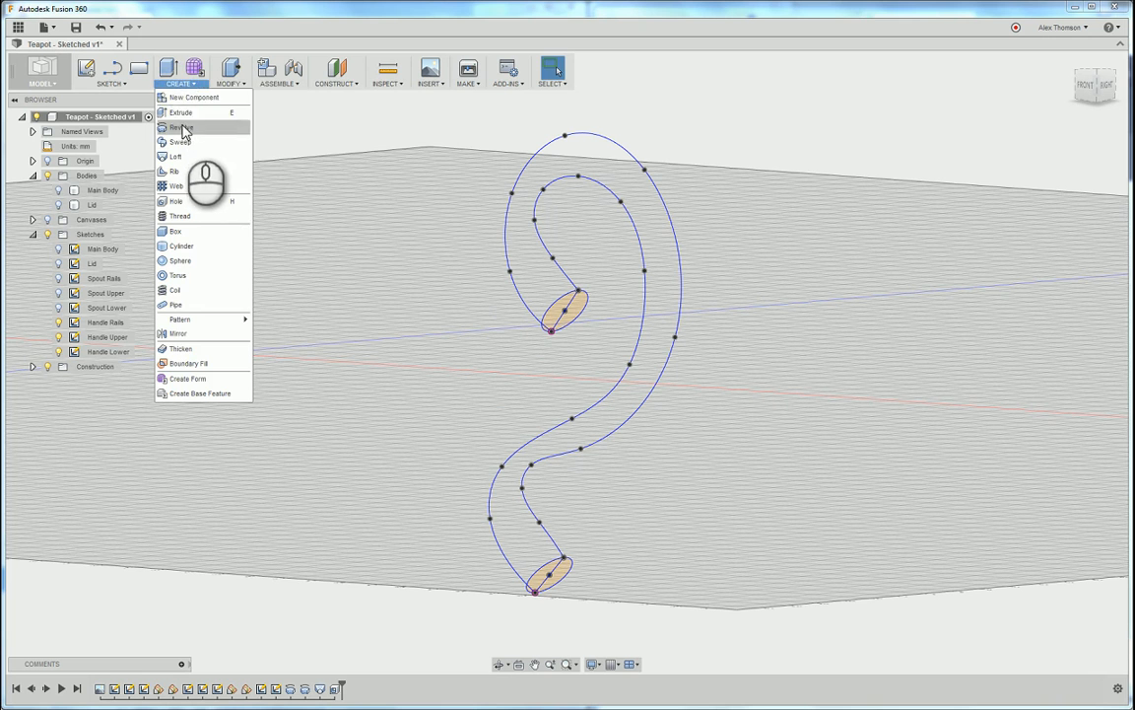
{"action": "left_click", "coordinate": [188, 157]}
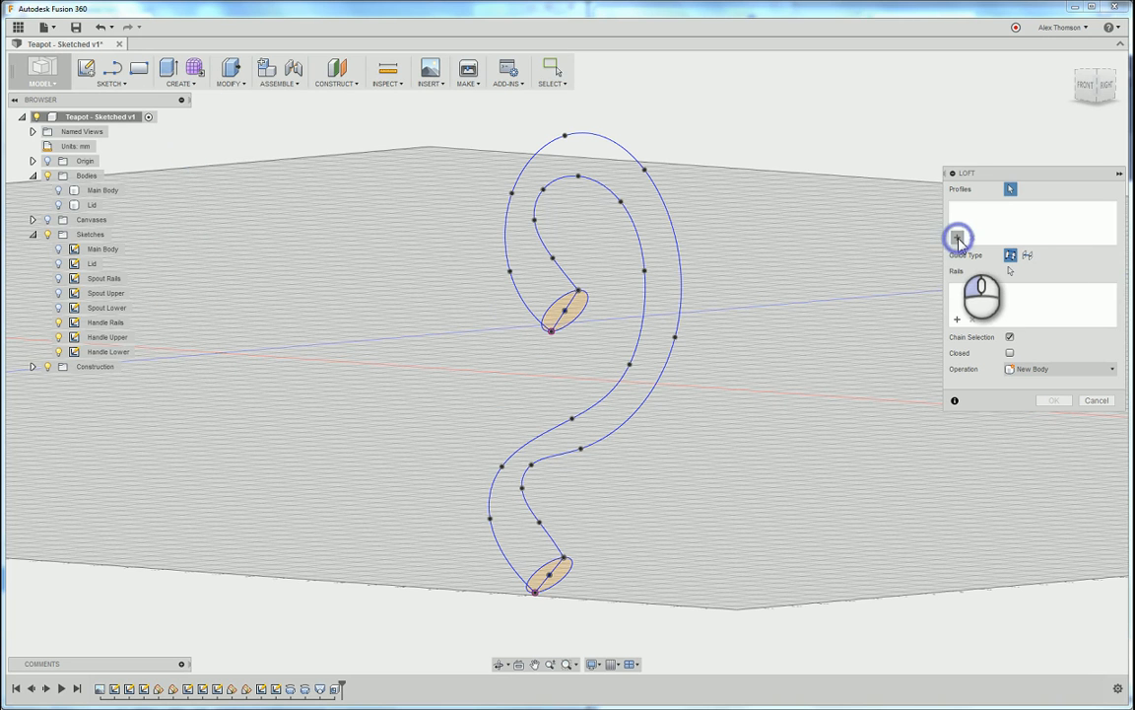
{"action": "left_click", "coordinate": [560, 314]}
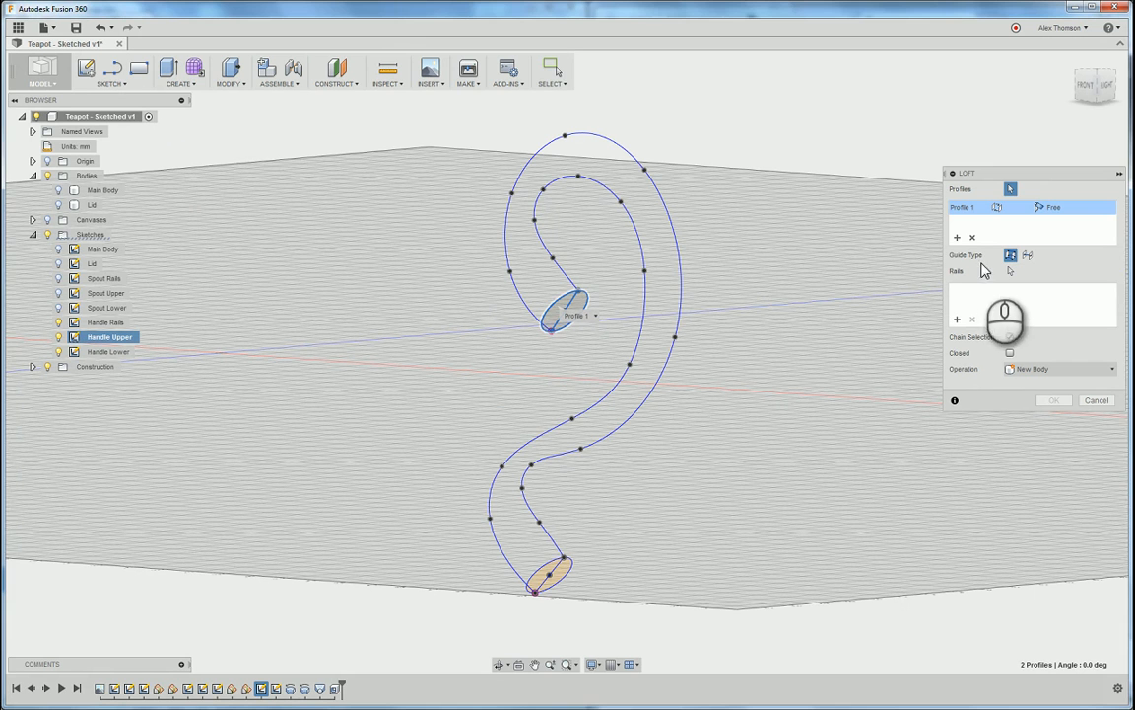
{"action": "left_click", "coordinate": [960, 239]}
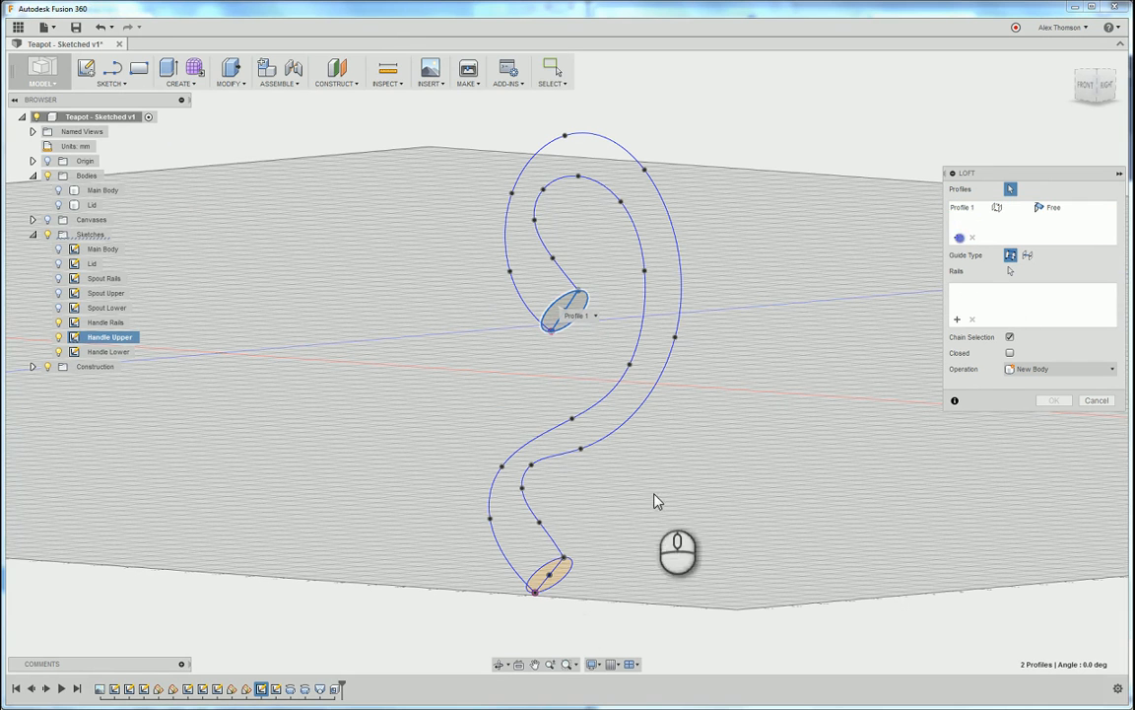
{"action": "left_click", "coordinate": [542, 567]}
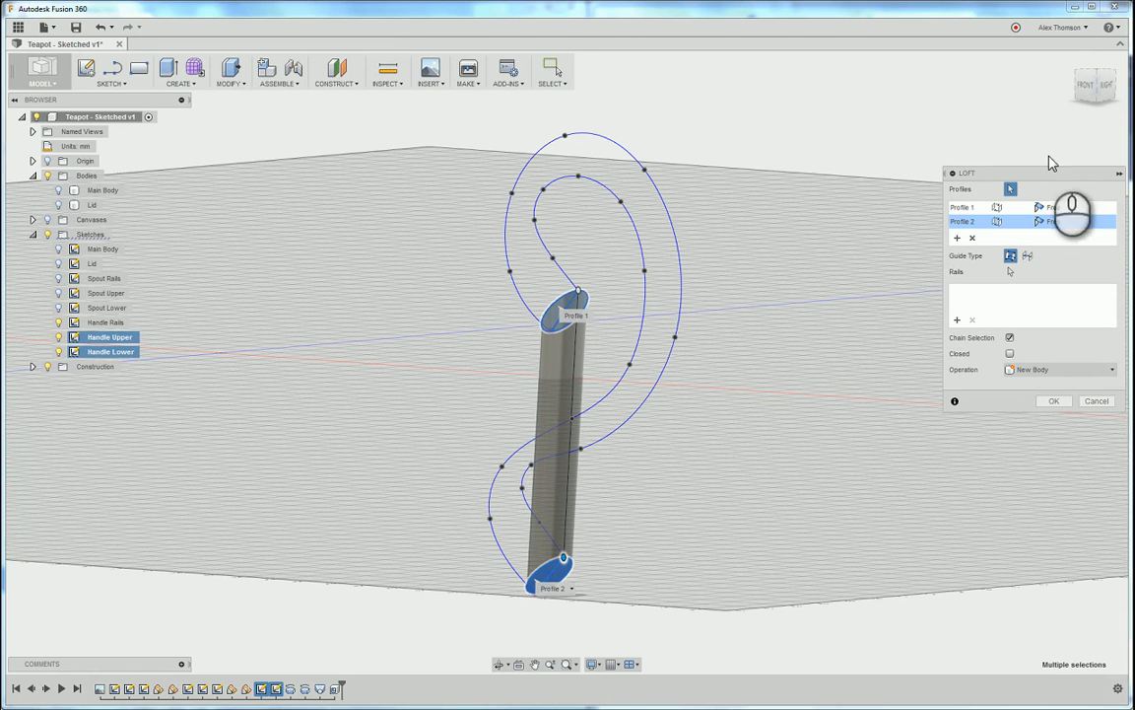
- Turn off chain selection for the loft and add the two Handle Rails curves as separate rails
{"action": "left_click", "coordinate": [1089, 87]}
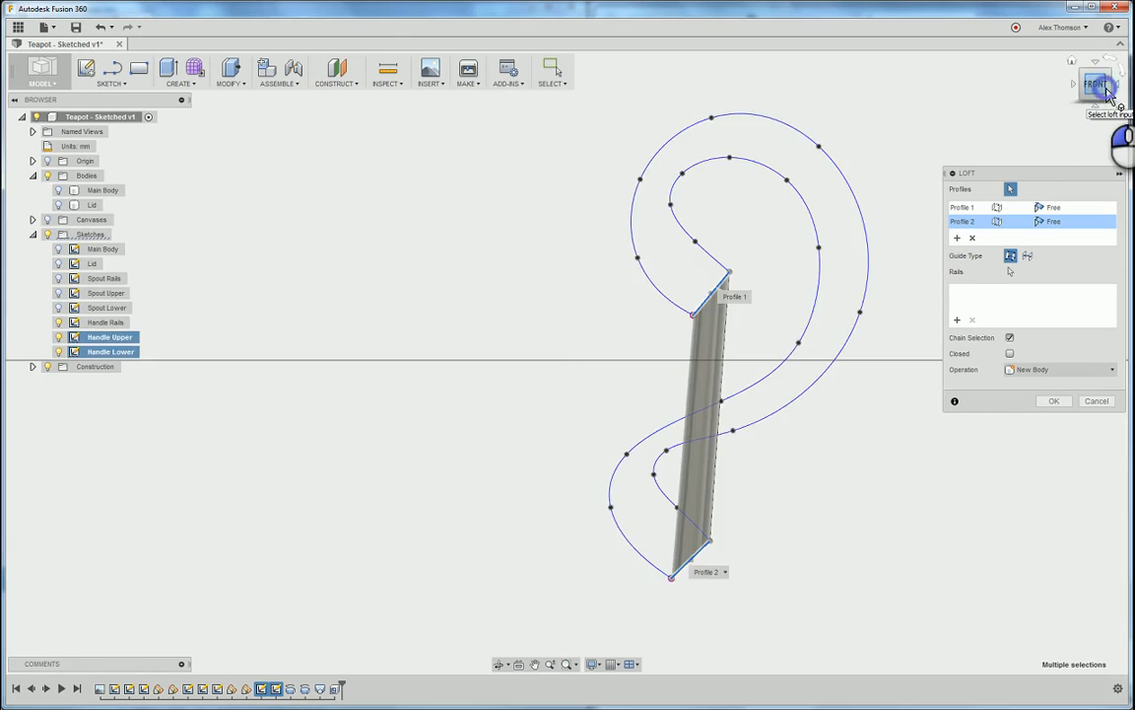
{"action": "left_click", "coordinate": [1108, 91]}
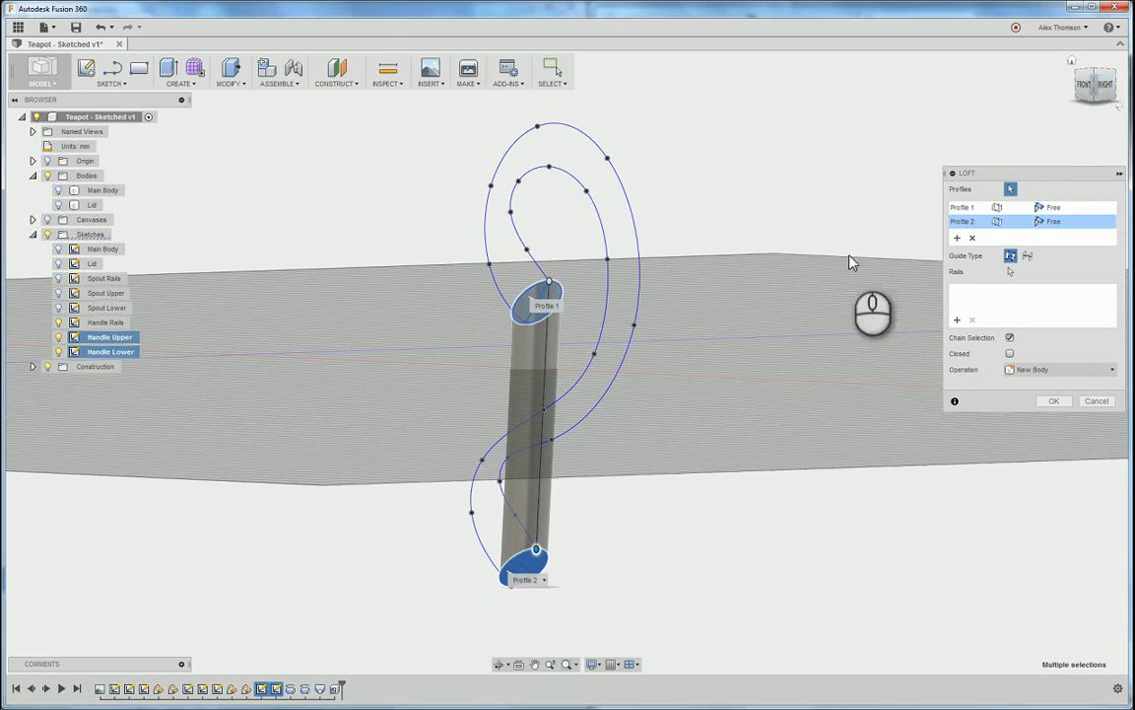
{"action": "middle_click_drag", "start_coordinate": [764, 228], "coordinate": [571, 335], "text": "shift"}
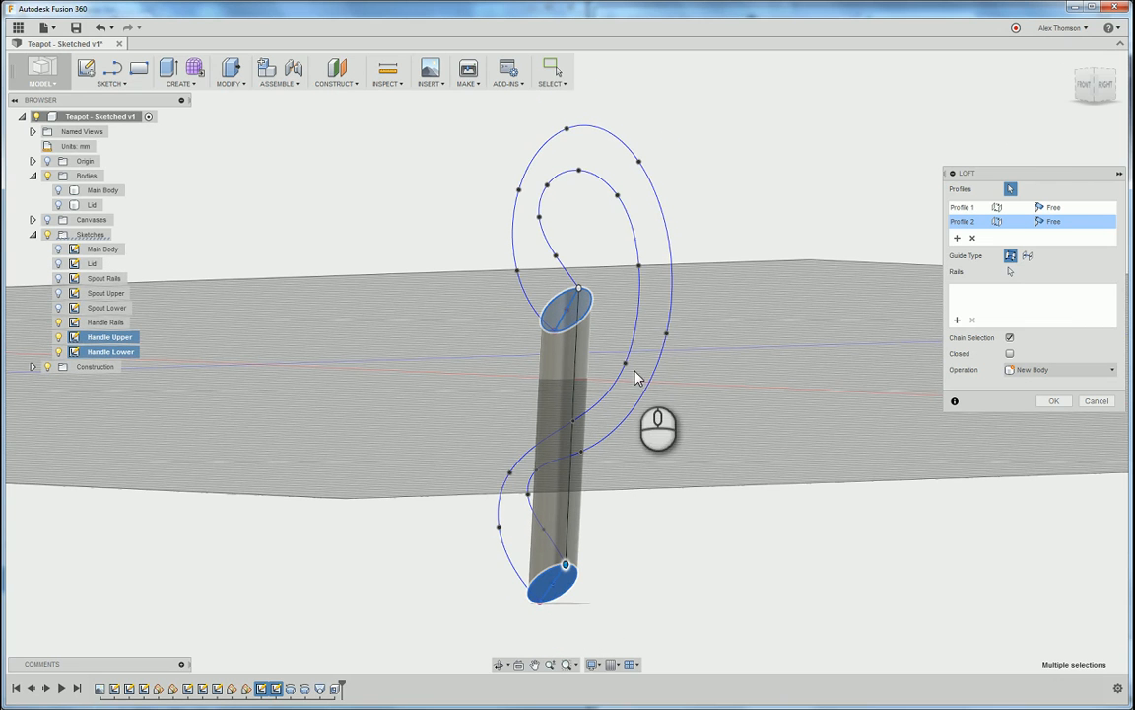
{"action": "left_click", "coordinate": [1009, 339]}
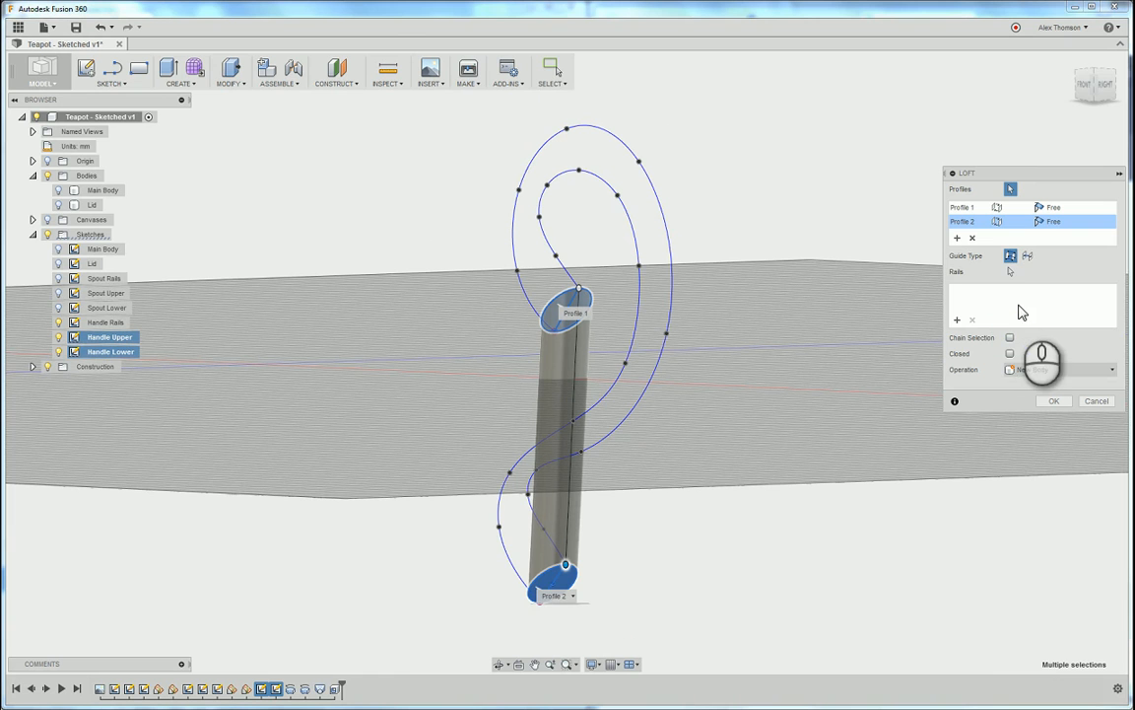
{"action": "left_click", "coordinate": [957, 321]}
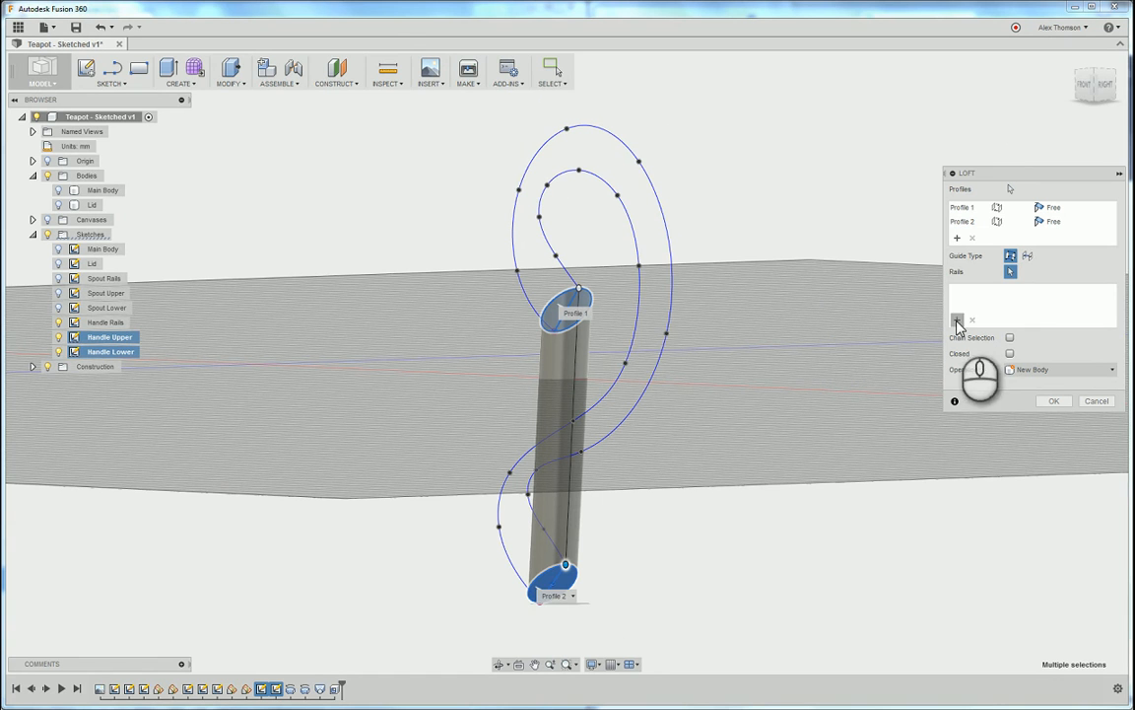
{"action": "left_click", "coordinate": [514, 260]}
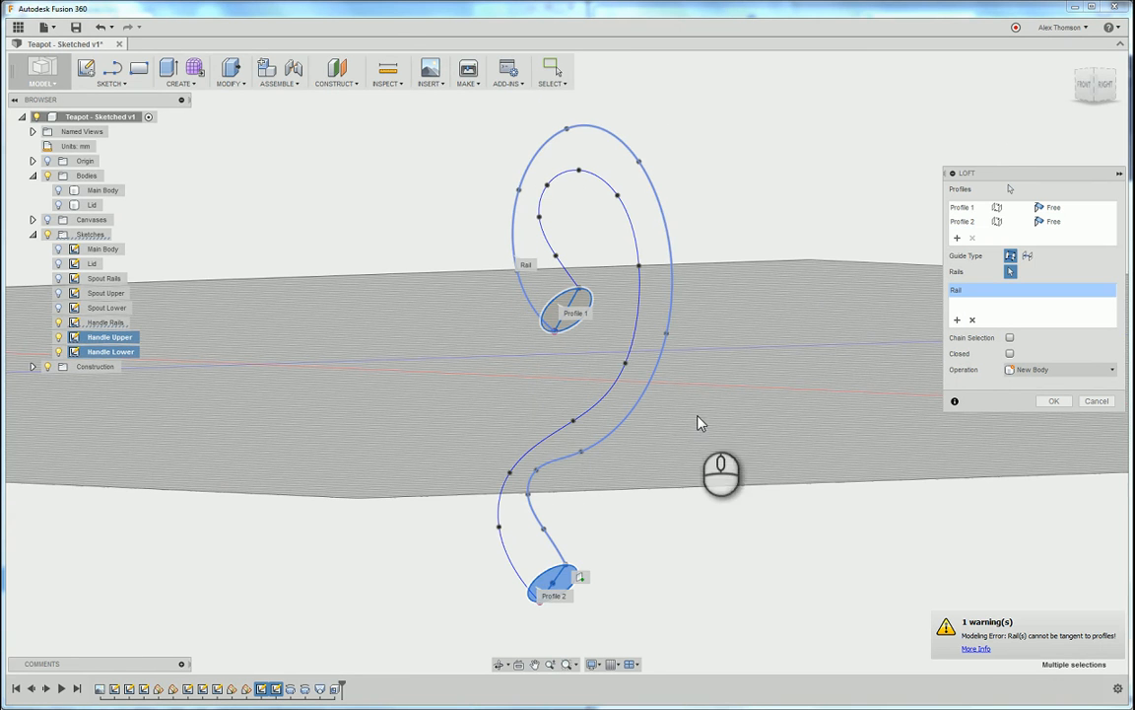
{"action": "left_click", "coordinate": [955, 323]}
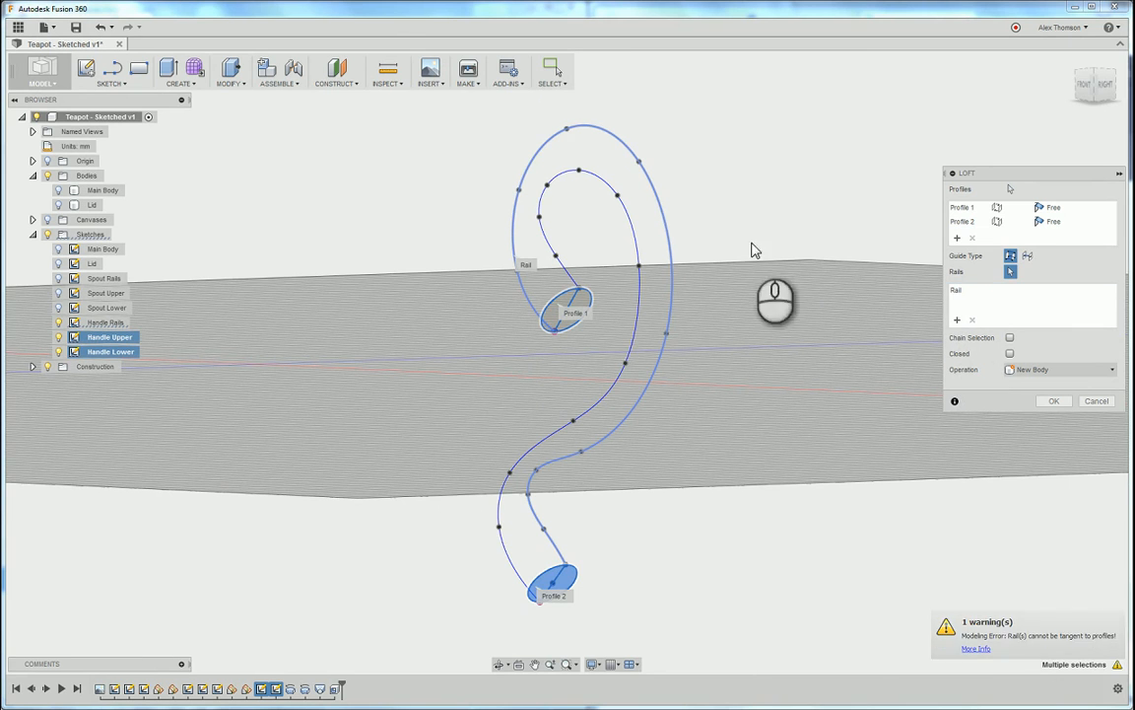
{"action": "left_click", "coordinate": [545, 242]}
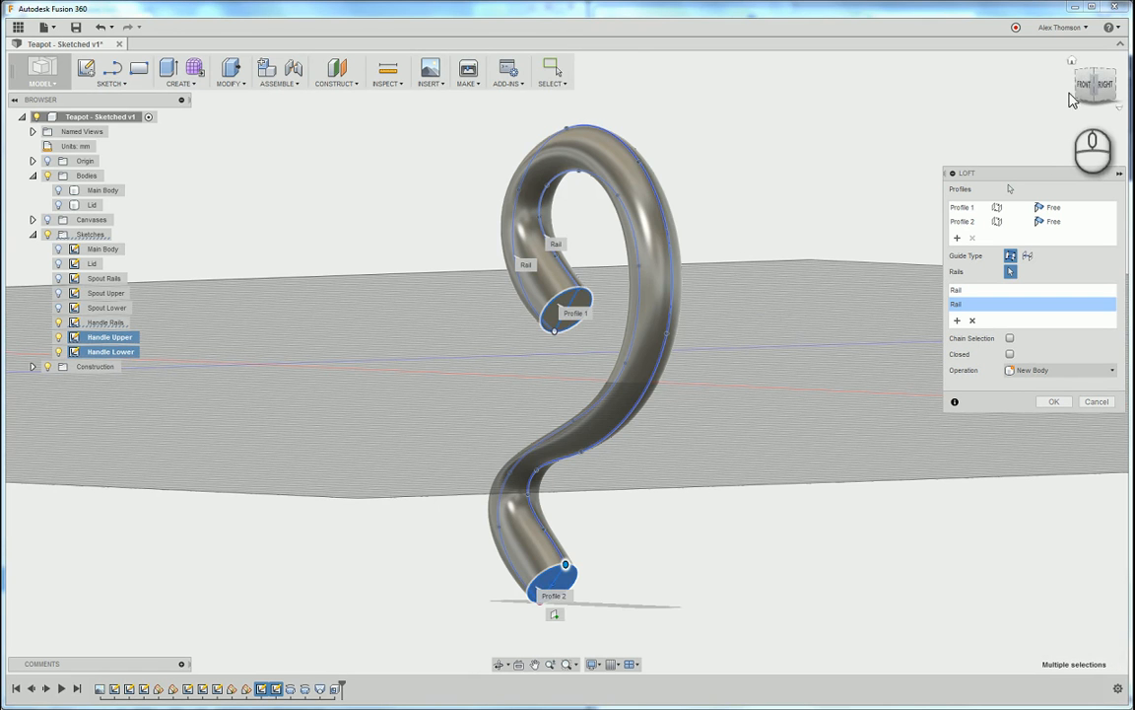
- Show the Main Body, set the loft operation to Join, and complete the handle loft
{"action": "mouse_move", "coordinate": [971, 84]}
{"action": "middle_mouse_down", "text": "shift"}
{"action": "mouse_move", "coordinate": [1121, 93]}
{"action": "mouse_move", "coordinate": [1009, 188]}
{"action": "middle_mouse_up", "text": "shift"}
{"action": "left_click_drag", "start_coordinate": [1097, 84], "coordinate": [1092, 110]}
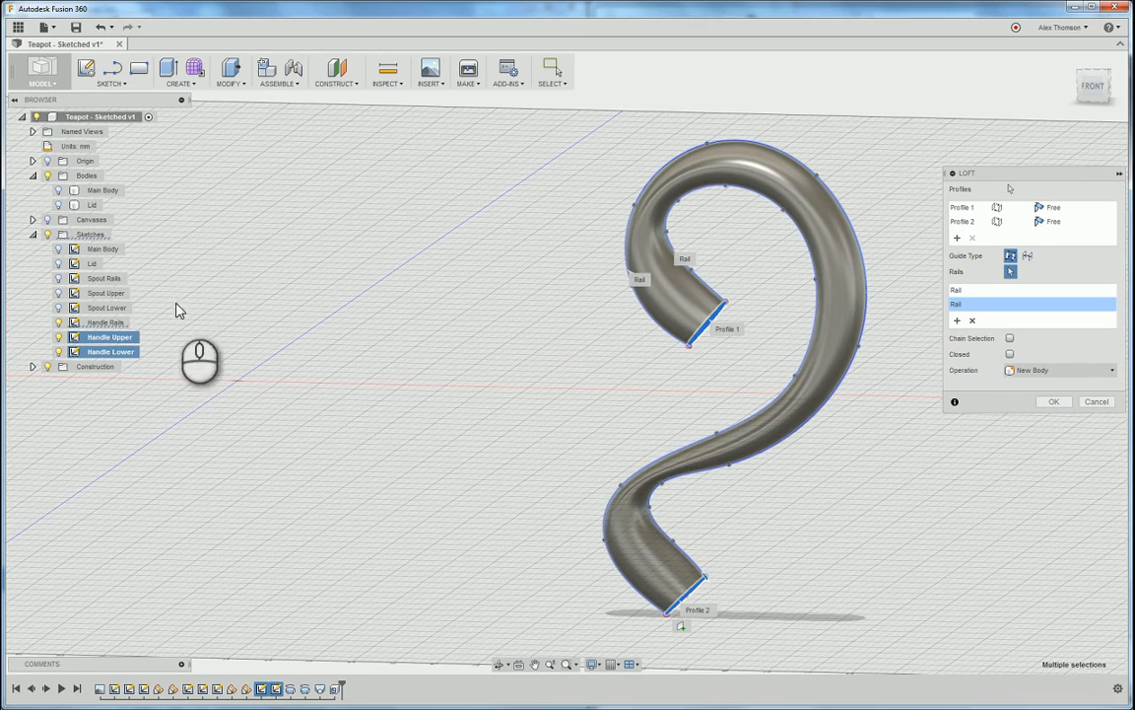
{"action": "left_click", "coordinate": [58, 204]}
{"action": "left_click", "coordinate": [58, 189]}
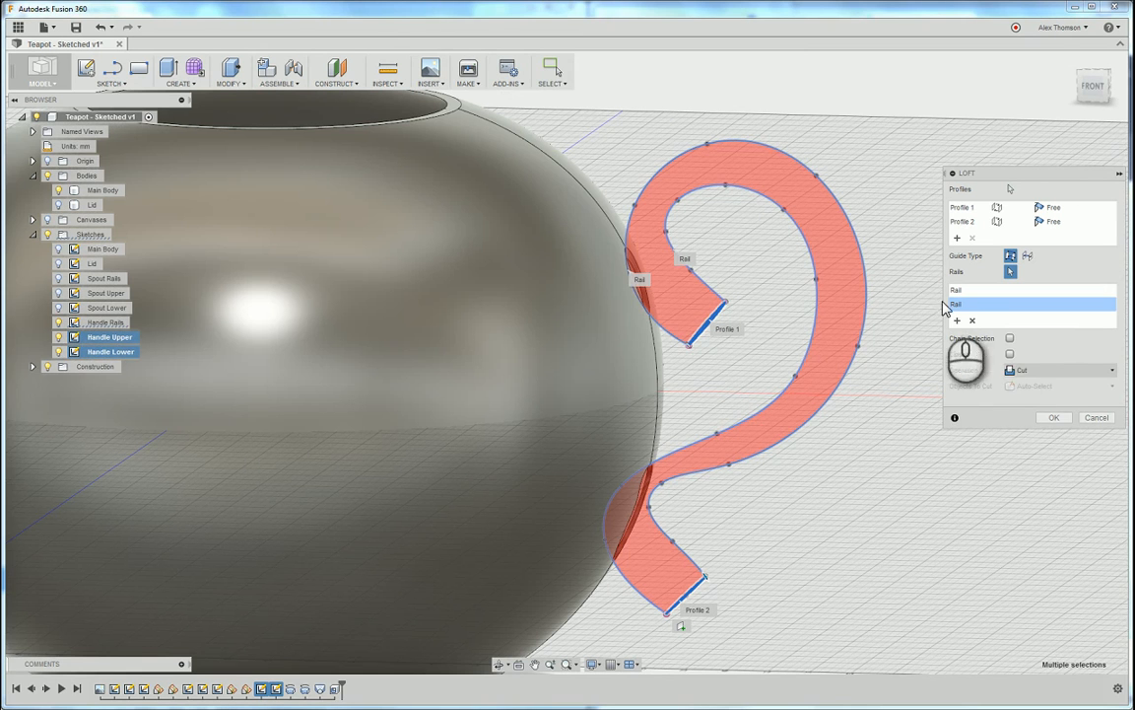
{"action": "left_click", "coordinate": [1034, 372]}
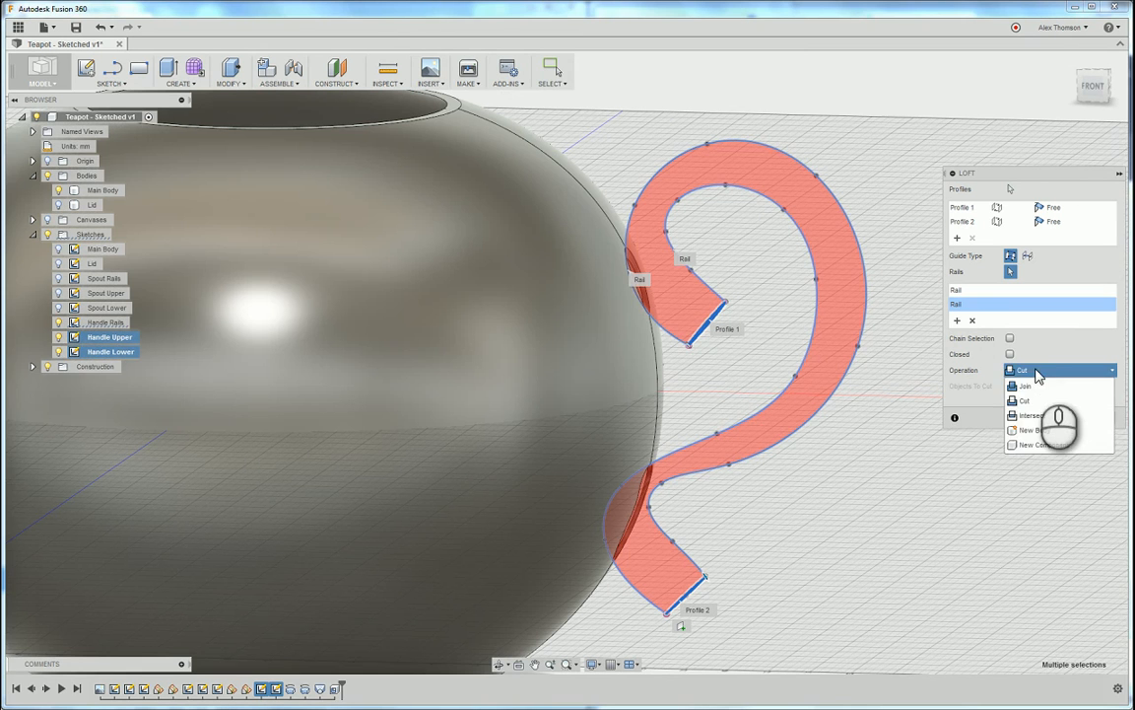
{"action": "left_click", "coordinate": [1037, 384]}
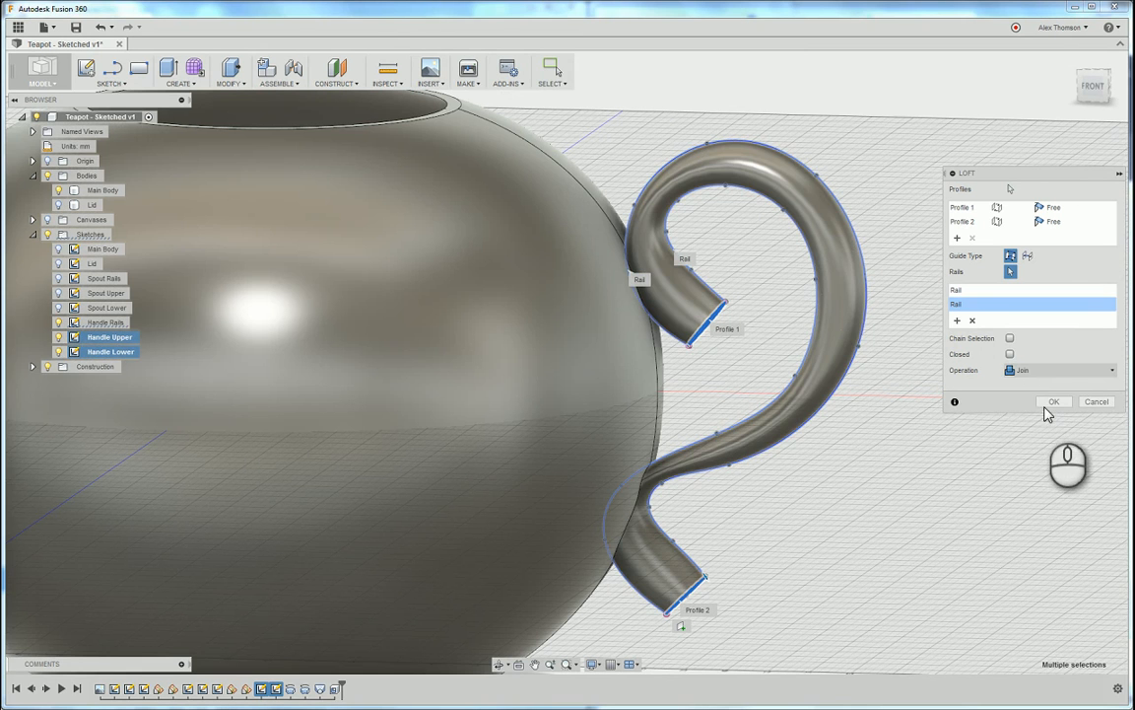
{"action": "left_click", "coordinate": [1050, 402]}
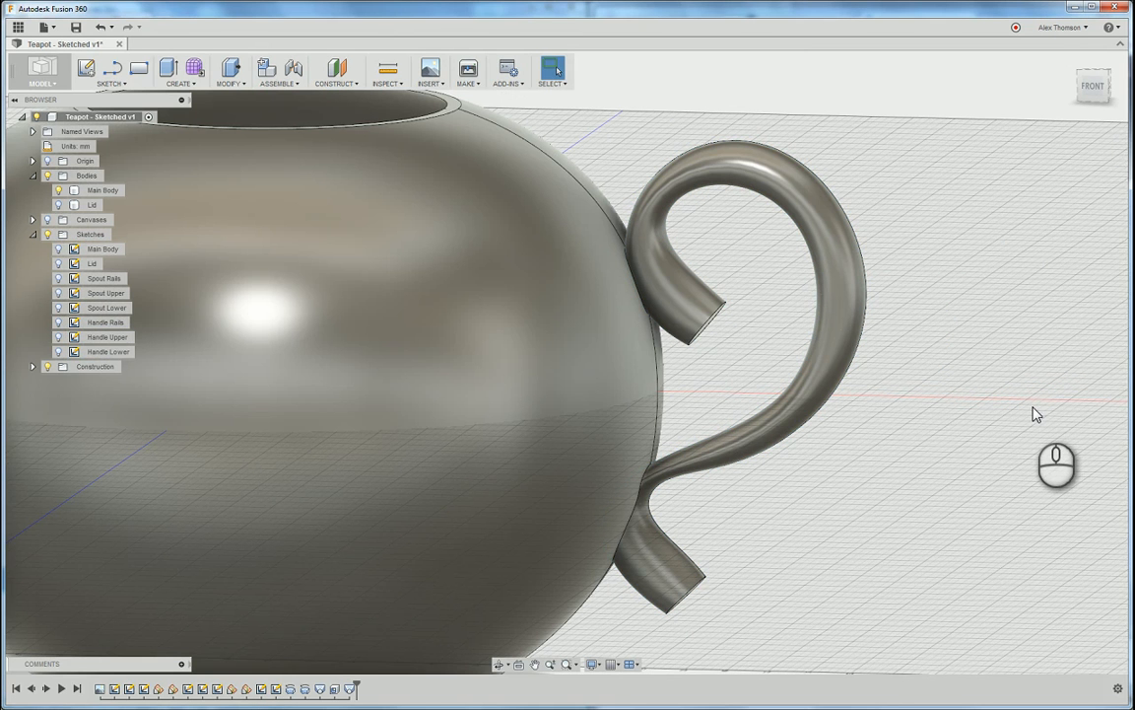
- Compare the handle's shape and ends with the reference canvas by showing it temporarily over the Main Body
{"action": "scroll", "coordinate": [596, 320], "scroll_direction": "down", "scroll_amount": 3}
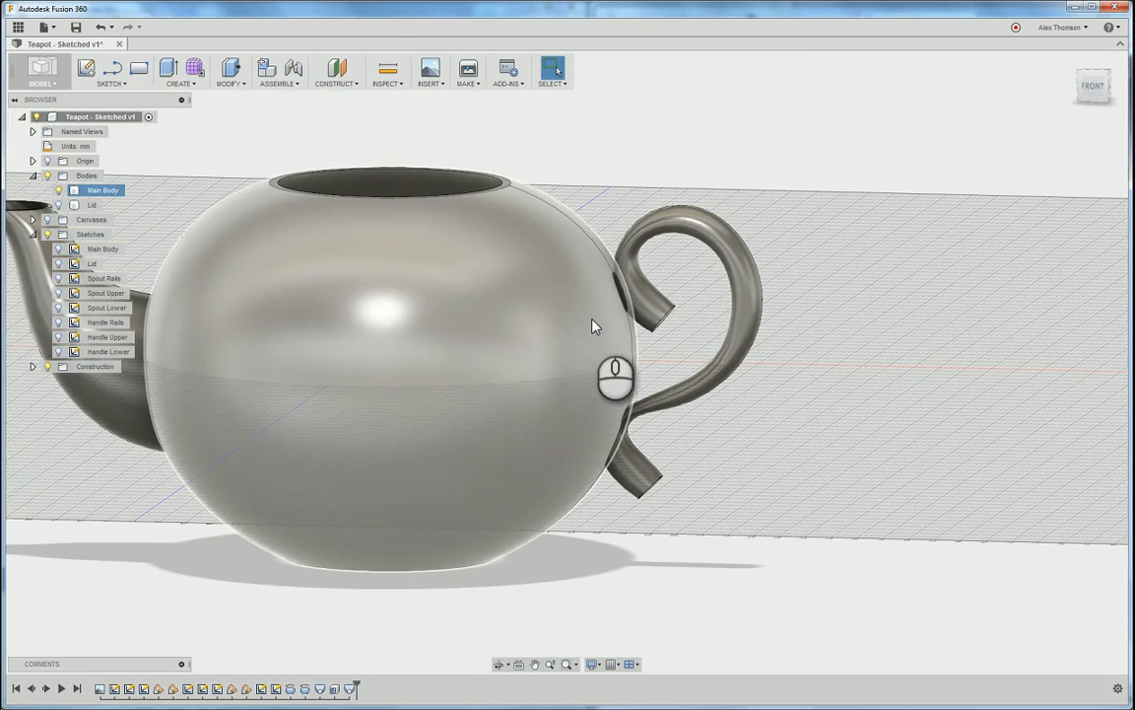
{"action": "scroll", "coordinate": [725, 376], "scroll_direction": "up", "scroll_amount": 2}
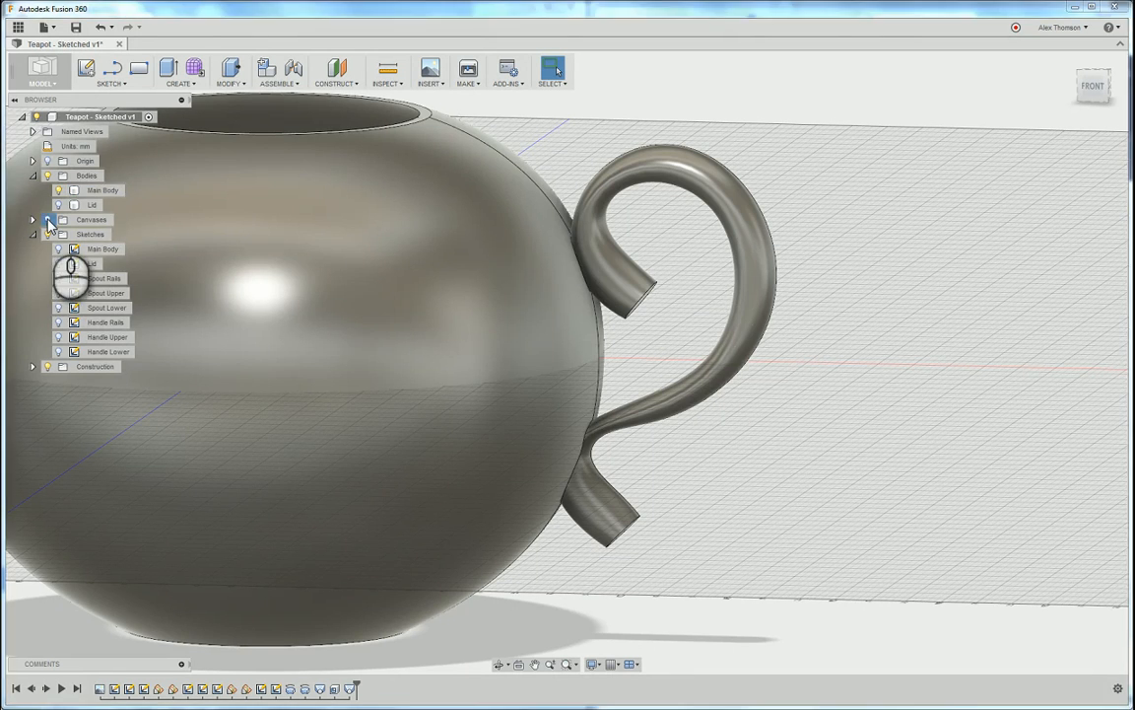
{"action": "left_click", "coordinate": [47, 219]}
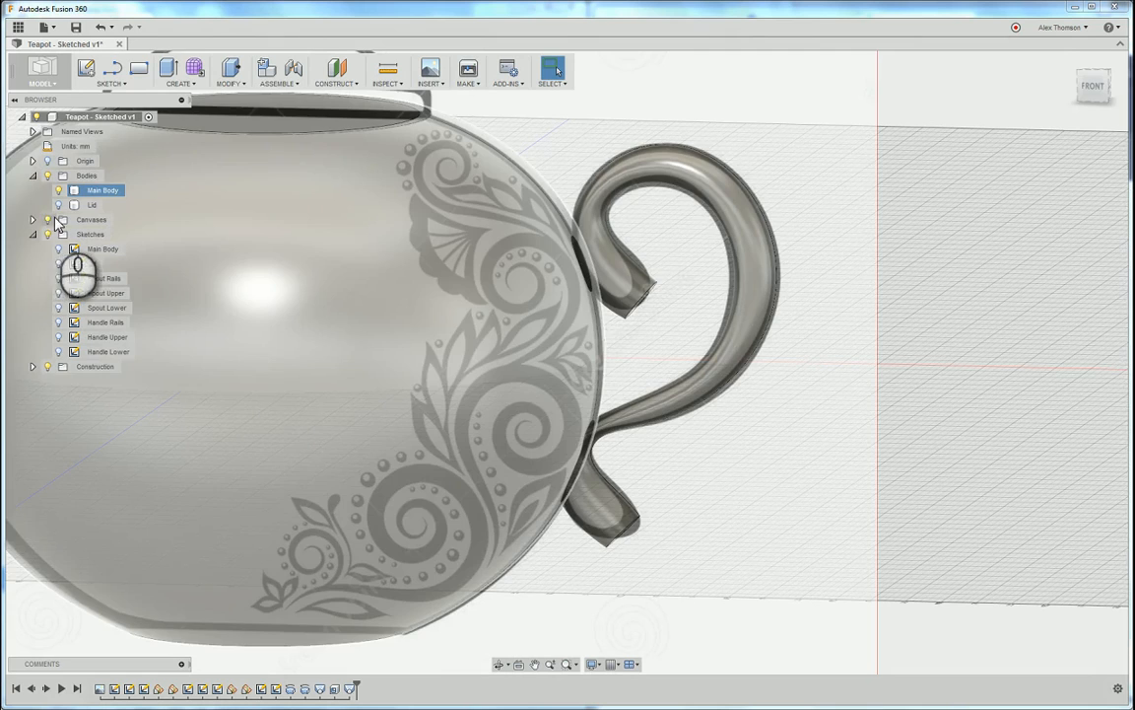
{"action": "scroll", "coordinate": [675, 296], "scroll_direction": "down", "scroll_amount": 1}
{"action": "scroll", "coordinate": [638, 324], "scroll_direction": "up", "scroll_amount": 1}
{"action": "scroll", "coordinate": [637, 324], "scroll_direction": "down", "scroll_amount": 1}
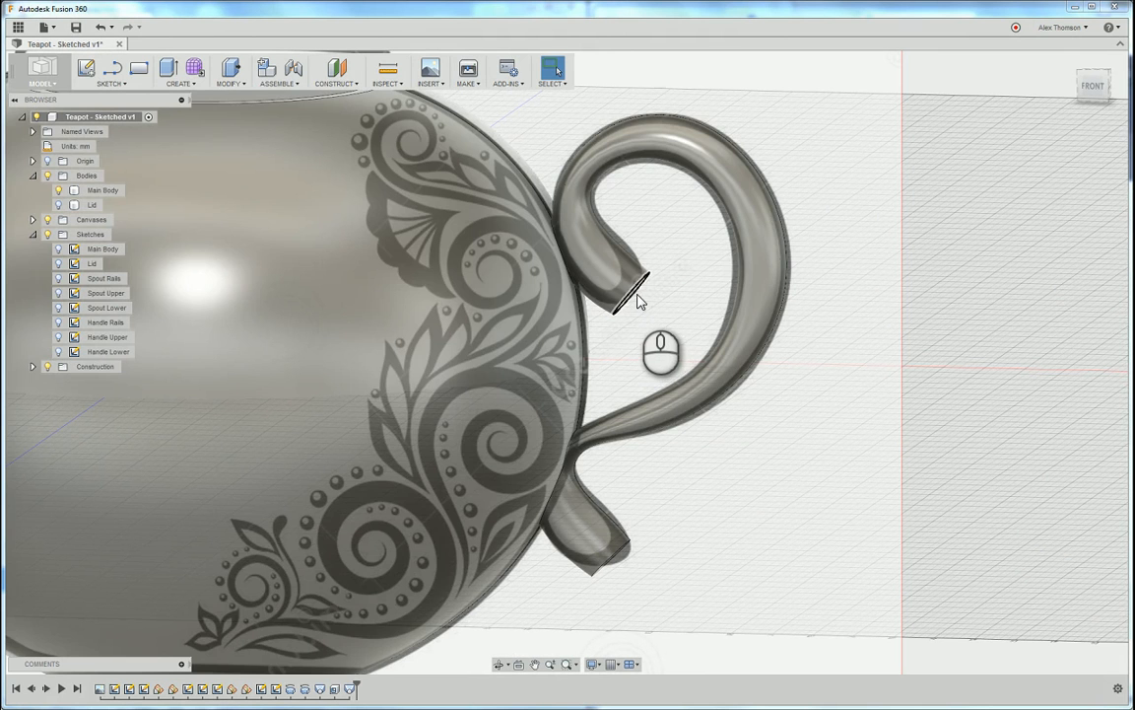
{"action": "left_click", "coordinate": [638, 301]}
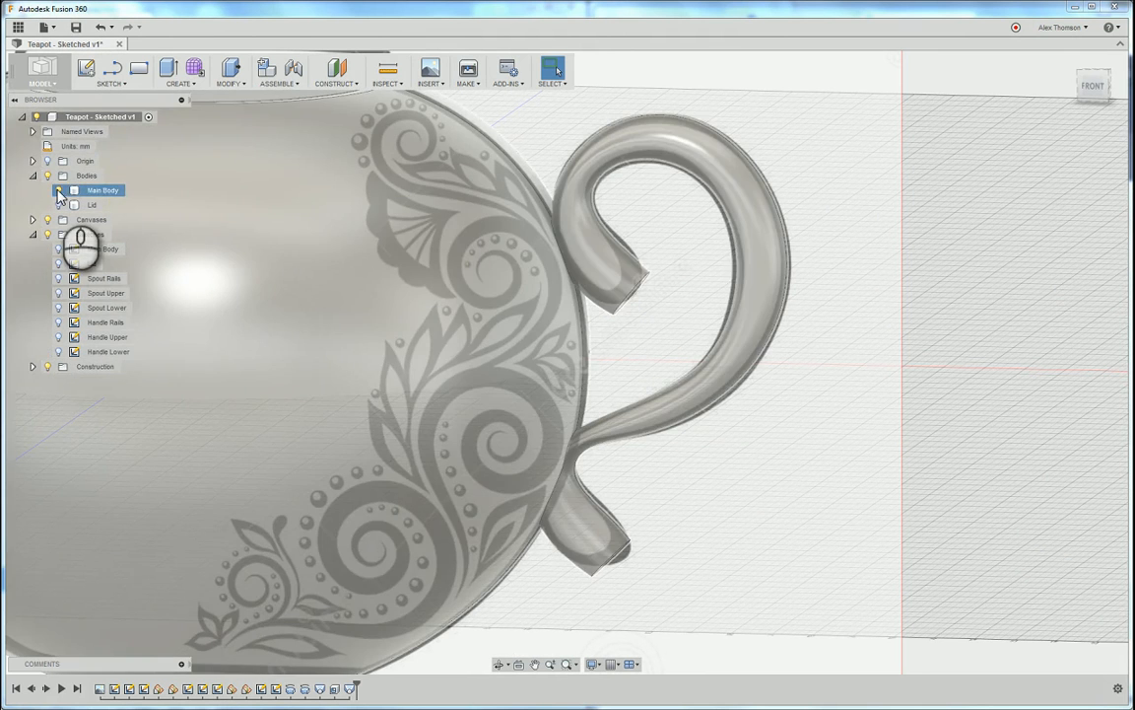
{"action": "left_click", "coordinate": [58, 190]}
{"action": "left_click", "coordinate": [58, 190]}
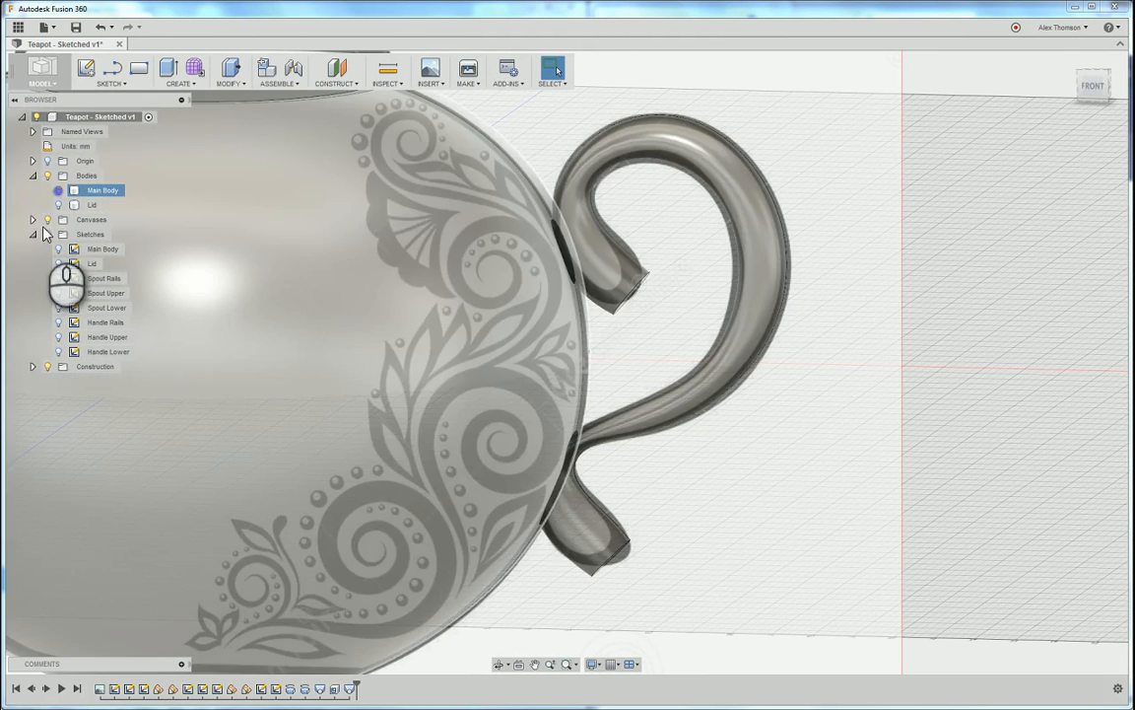
{"action": "left_click", "coordinate": [47, 220]}
{"action": "scroll", "coordinate": [350, 336], "scroll_direction": "up", "scroll_amount": 3}
{"action": "left_click", "coordinate": [694, 192]}
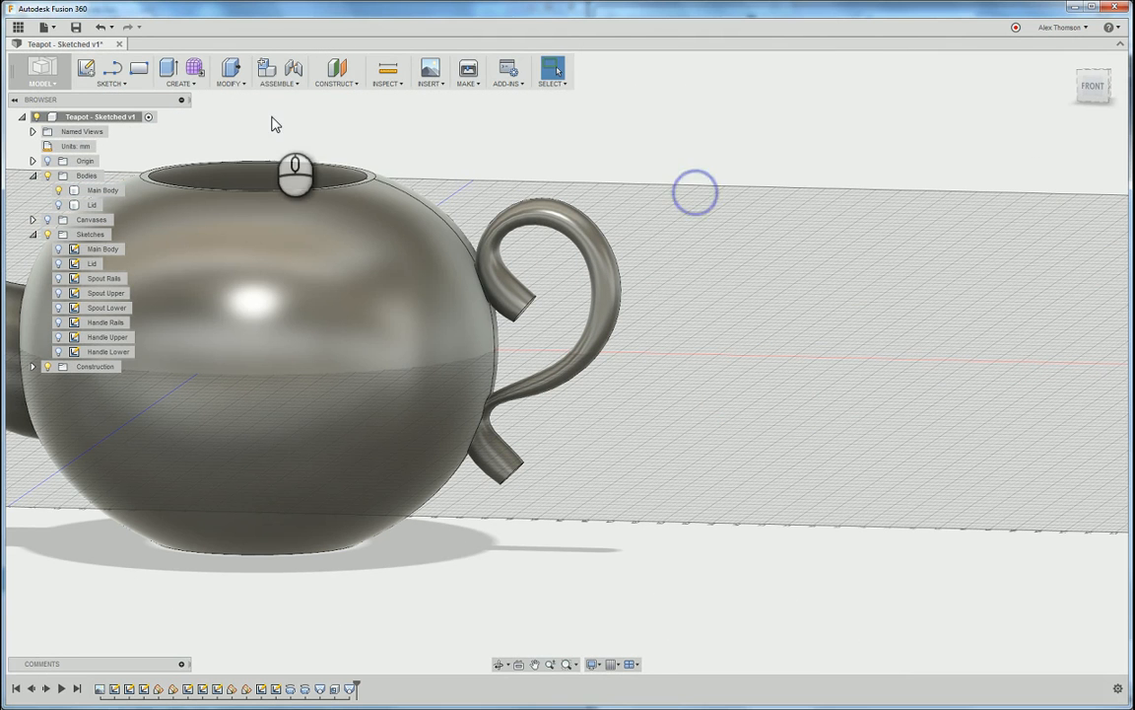
- Start a constant-radius Fillet on the end edge of the handle's upper tip
{"action": "left_click", "coordinate": [229, 81]}
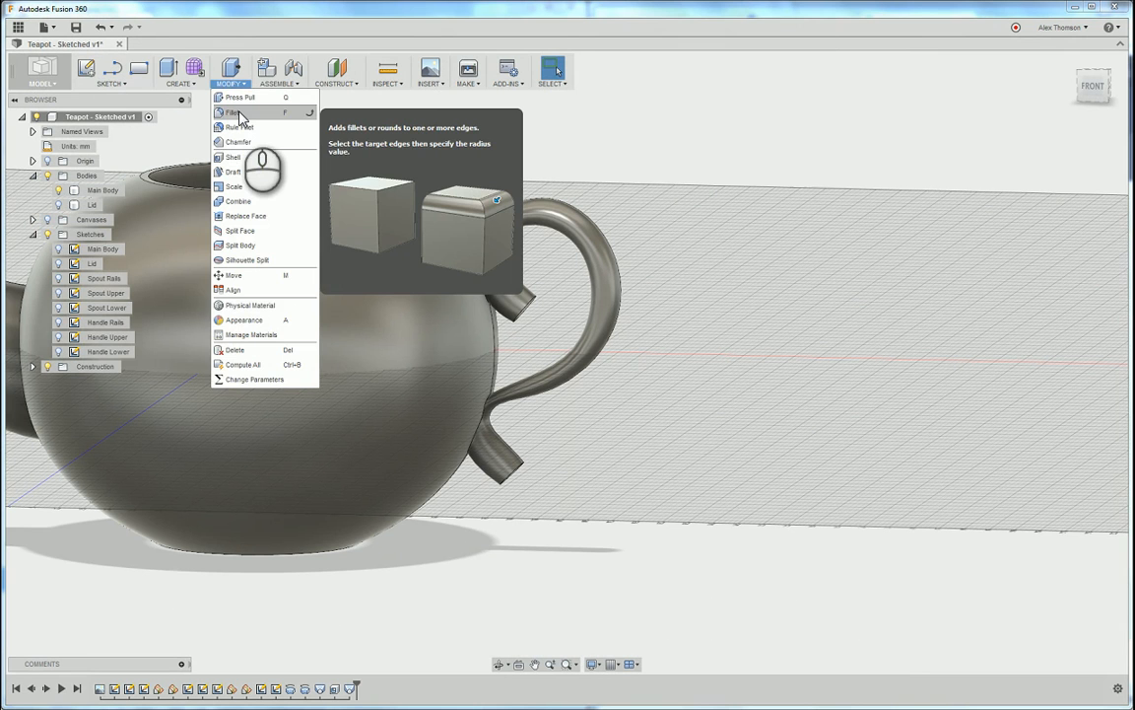
{"action": "left_click", "coordinate": [240, 114]}
{"action": "scroll", "coordinate": [572, 311], "scroll_direction": "down", "scroll_amount": 5}
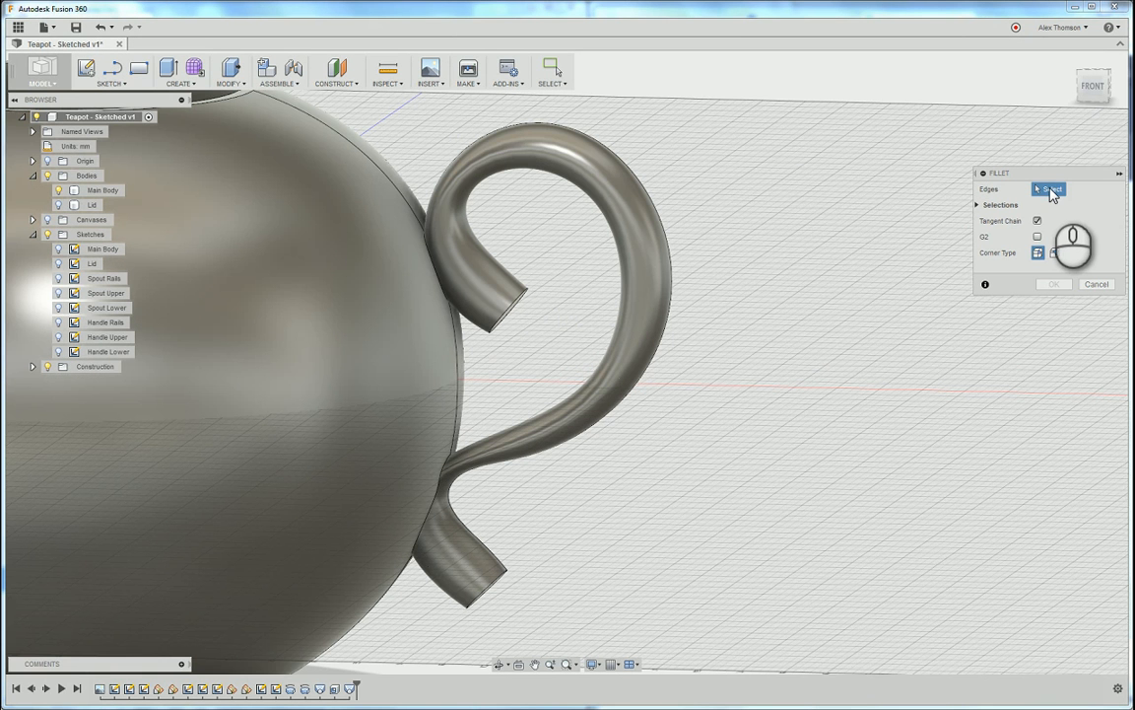
{"action": "left_click_drag", "start_coordinate": [1084, 87], "coordinate": [1067, 84]}
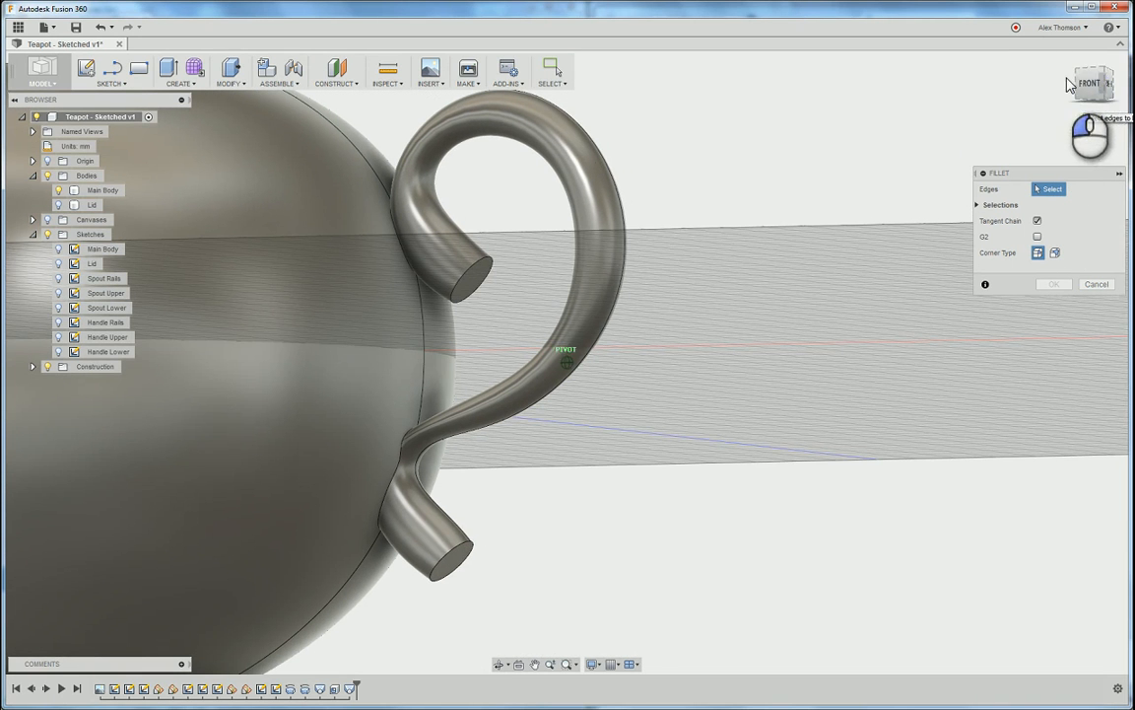
{"action": "left_click", "coordinate": [483, 266]}
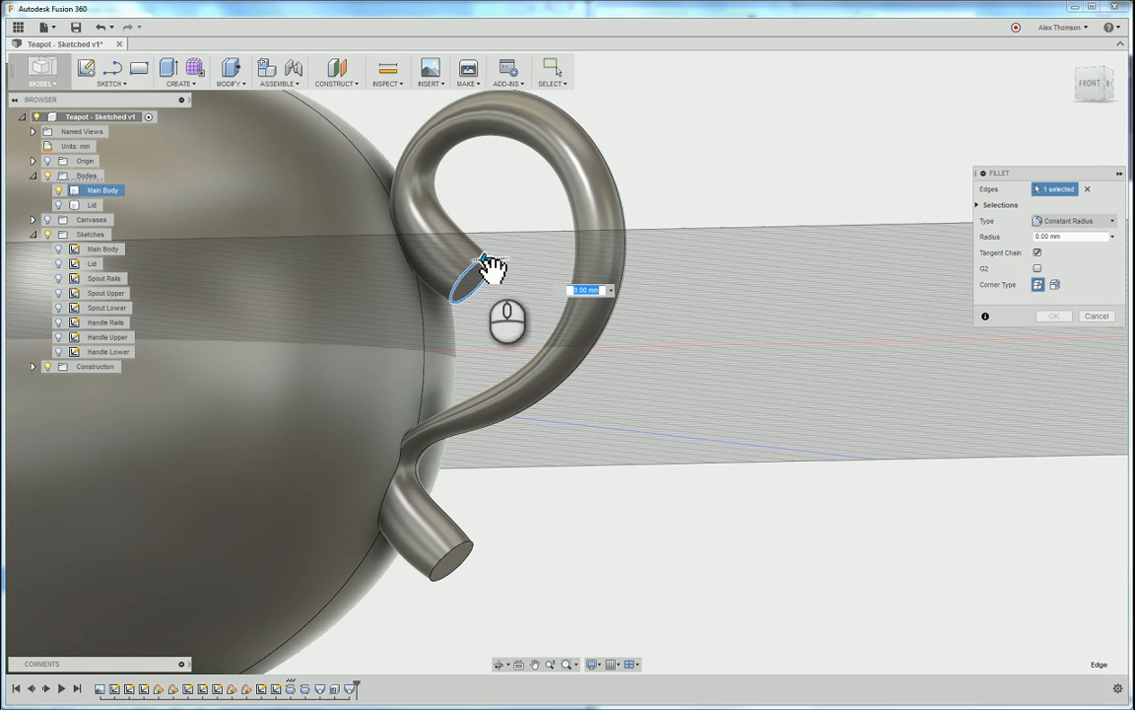
{"action": "scroll", "coordinate": [481, 273], "scroll_direction": "down", "scroll_amount": 2}
{"action": "scroll", "coordinate": [488, 271], "scroll_direction": "up", "scroll_amount": 4}
{"action": "scroll", "coordinate": [495, 270], "scroll_direction": "up", "scroll_amount": 1}
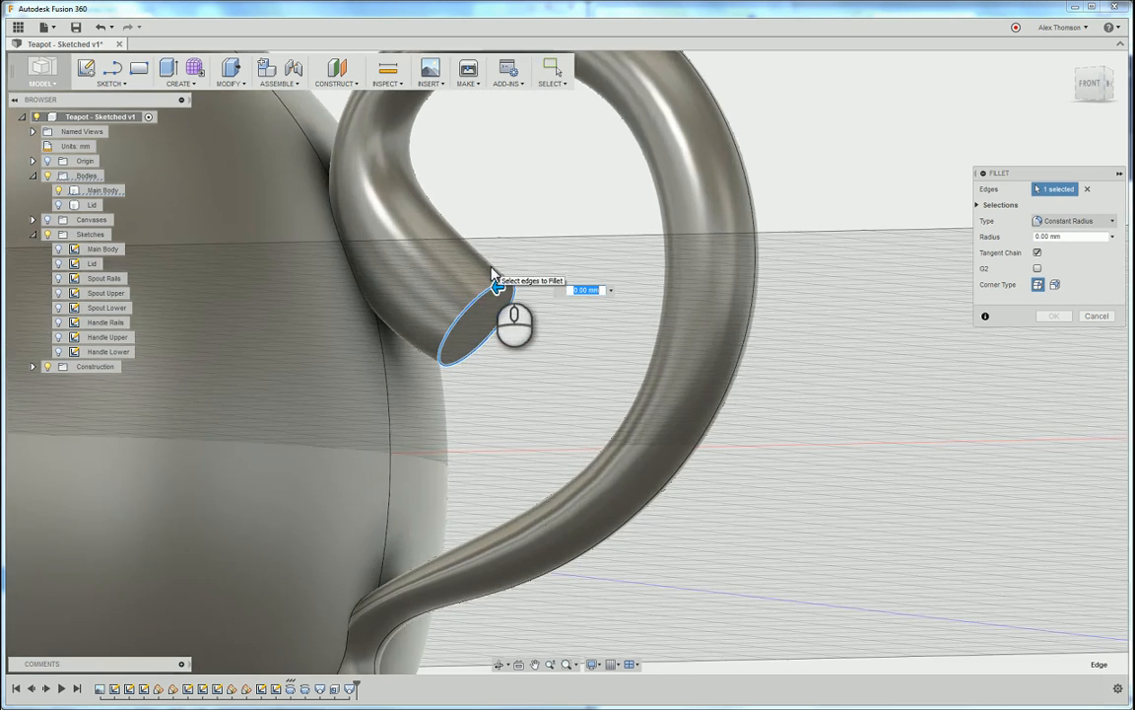
{"action": "scroll", "coordinate": [503, 294], "scroll_direction": "down", "scroll_amount": 2}
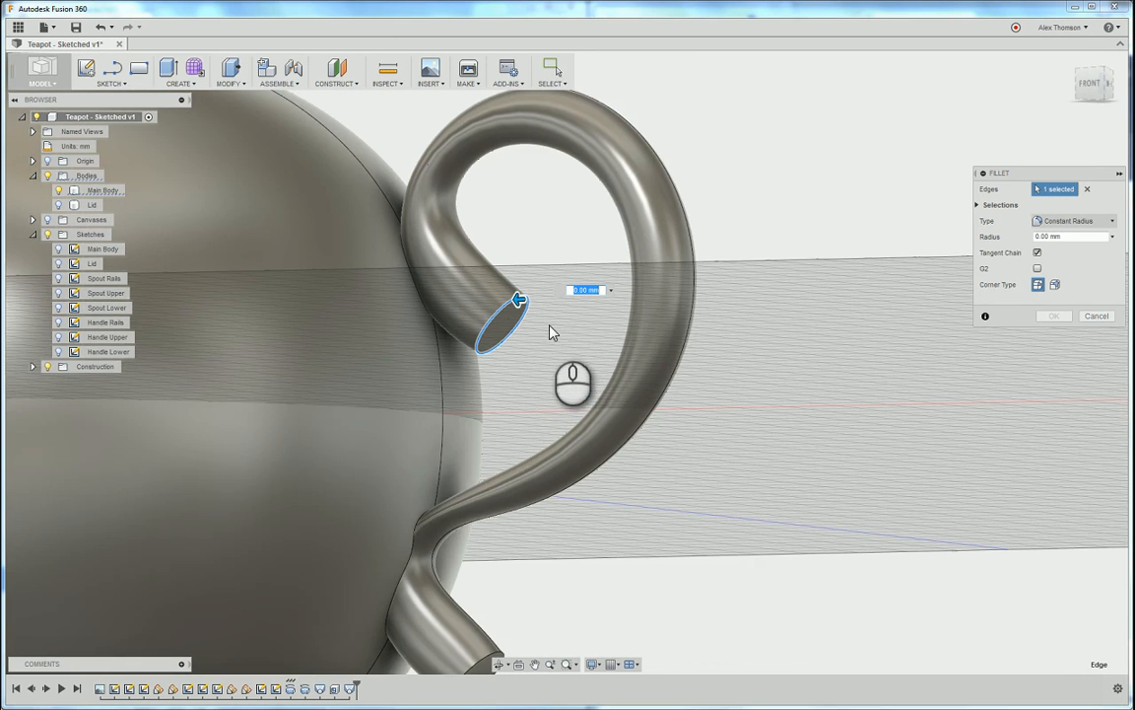
{"action": "scroll", "coordinate": [537, 321], "scroll_direction": "down", "scroll_amount": 2}
{"action": "scroll", "coordinate": [523, 313], "scroll_direction": "up", "scroll_amount": 4}
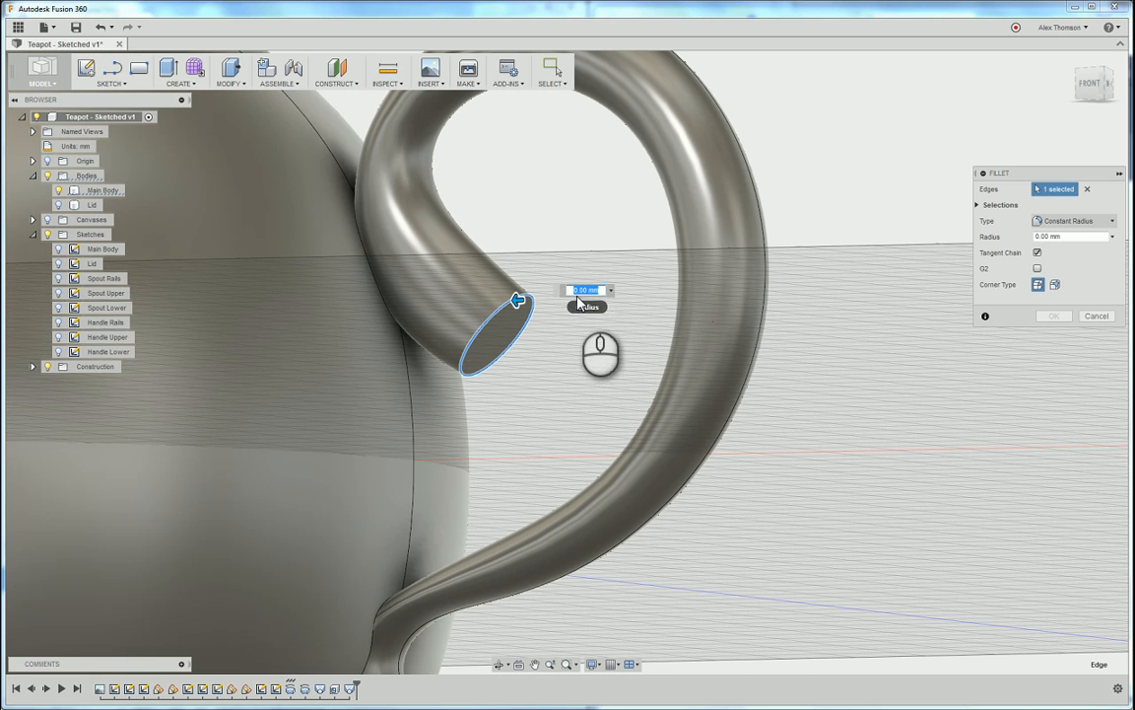
{"action": "middle_click_drag", "start_coordinate": [653, 388], "coordinate": [540, 314], "text": "shift"}
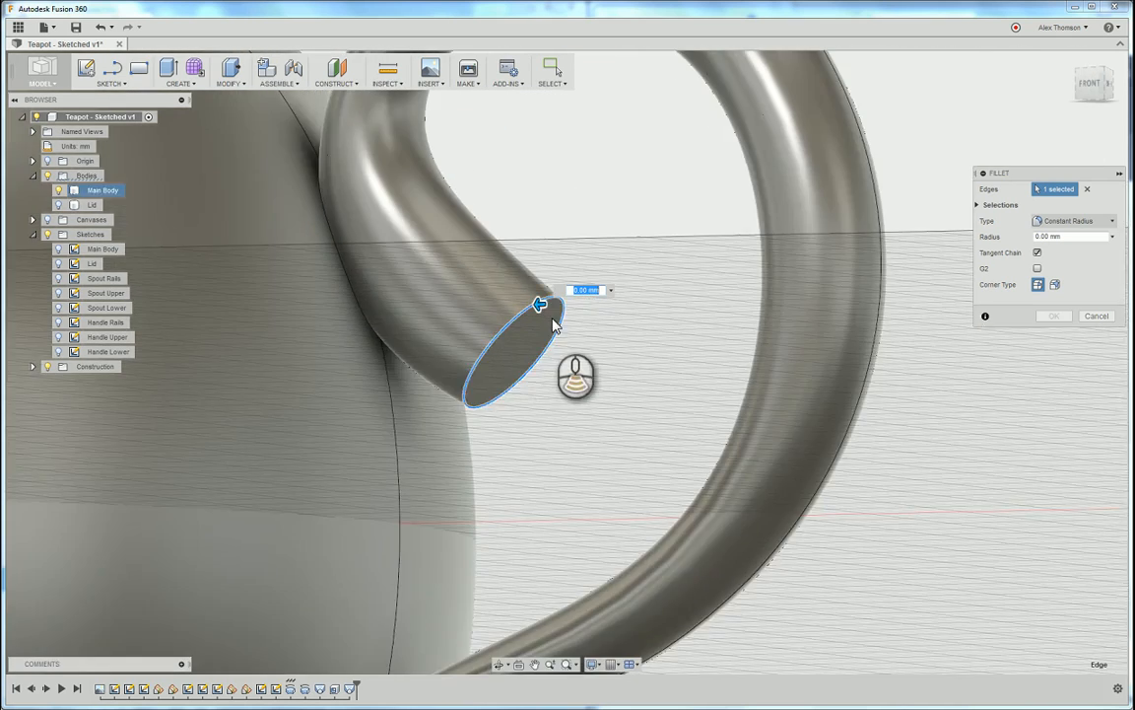
- Set the fillet radius on the upper handle tip to 2 mm and complete the fillet
{"action": "scroll", "coordinate": [552, 321], "scroll_direction": "up", "scroll_amount": 3}
{"action": "left_click", "coordinate": [521, 295]}
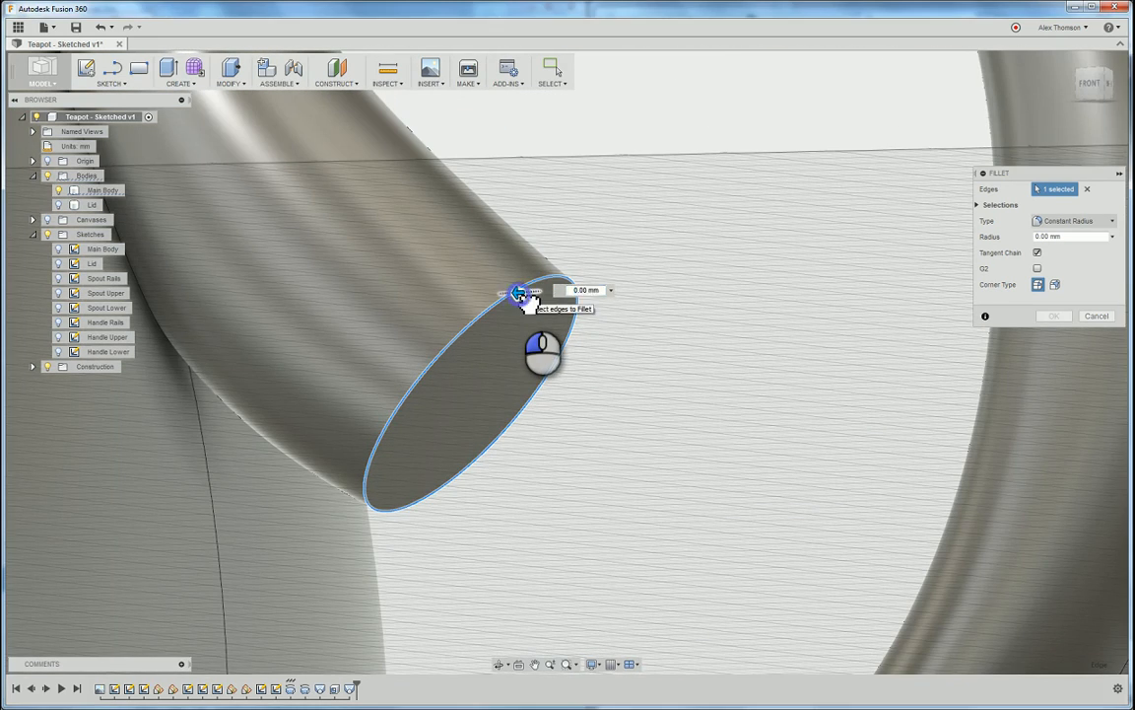
{"action": "left_click_drag", "start_coordinate": [521, 295], "coordinate": [503, 302]}
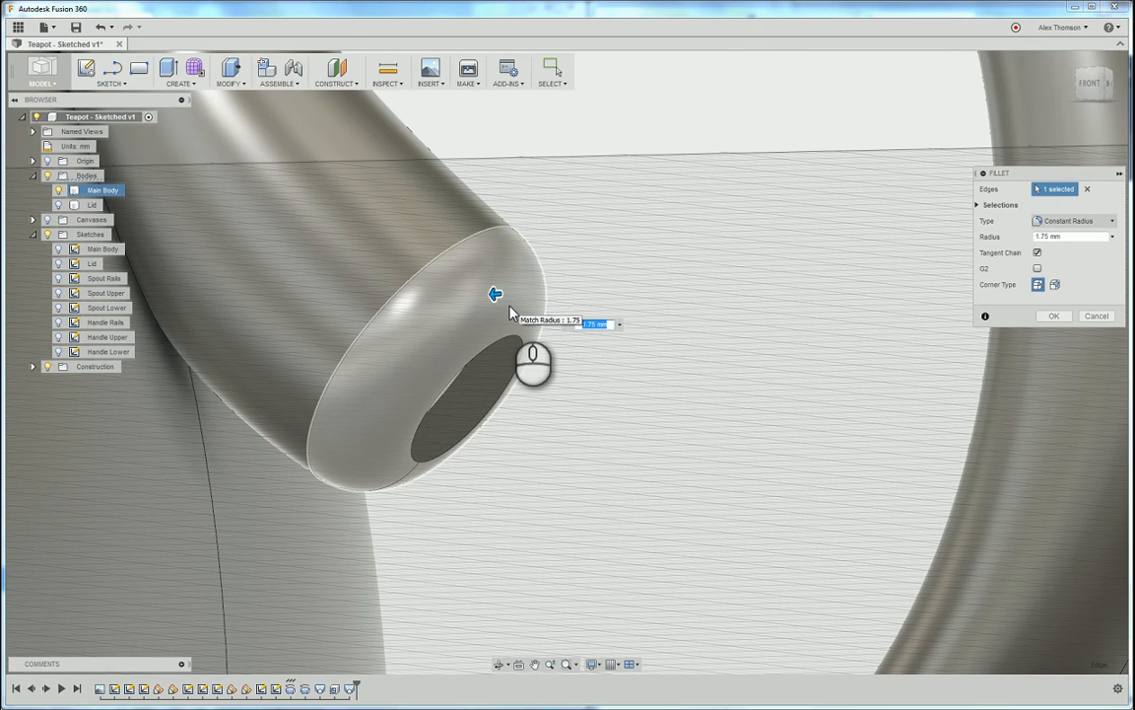
{"action": "scroll", "coordinate": [394, 301], "scroll_direction": "up", "scroll_amount": 3}
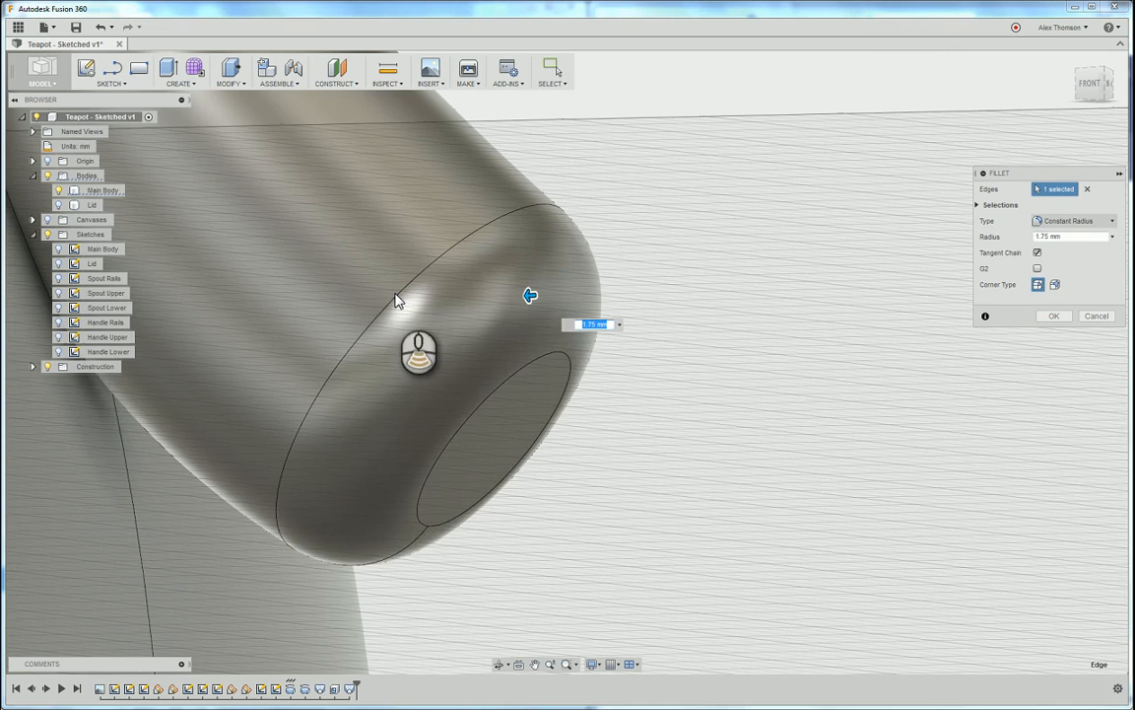
{"action": "scroll", "coordinate": [488, 314], "scroll_direction": "down", "scroll_amount": 2}
{"action": "left_click_drag", "start_coordinate": [529, 306], "coordinate": [530, 304]}
{"action": "middle_click_drag", "start_coordinate": [529, 304], "coordinate": [508, 372], "text": "shift"}
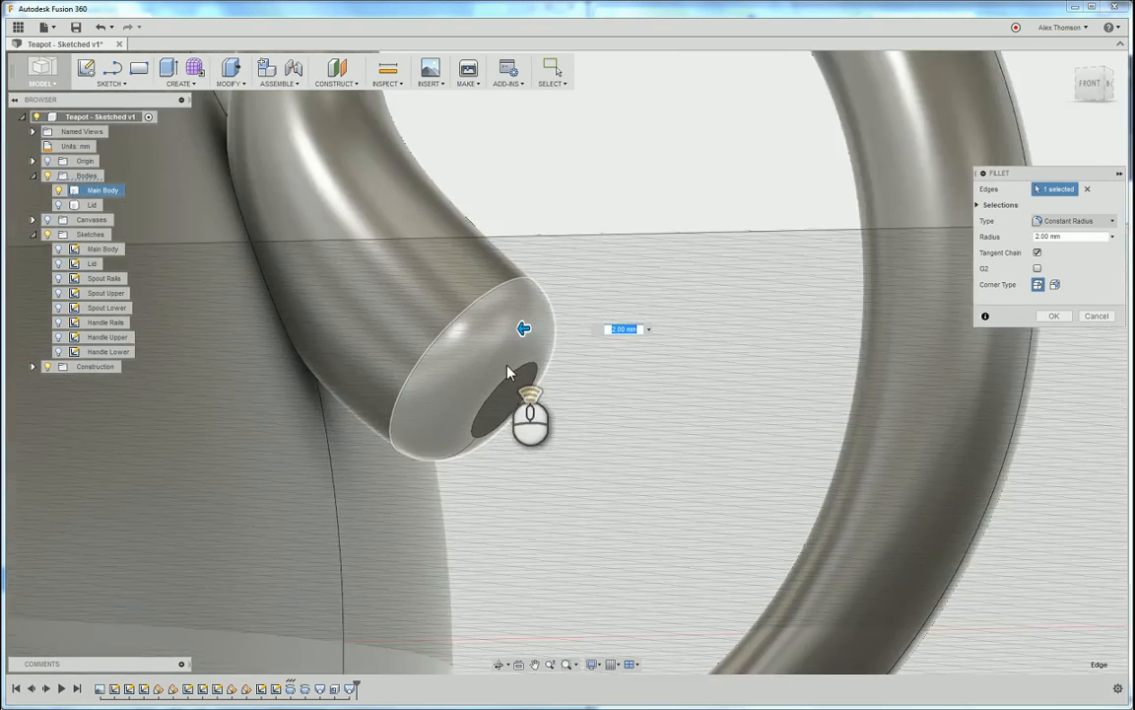
{"action": "scroll", "coordinate": [509, 372], "scroll_direction": "up", "scroll_amount": 4}
{"action": "scroll", "coordinate": [555, 369], "scroll_direction": "up", "scroll_amount": 2}
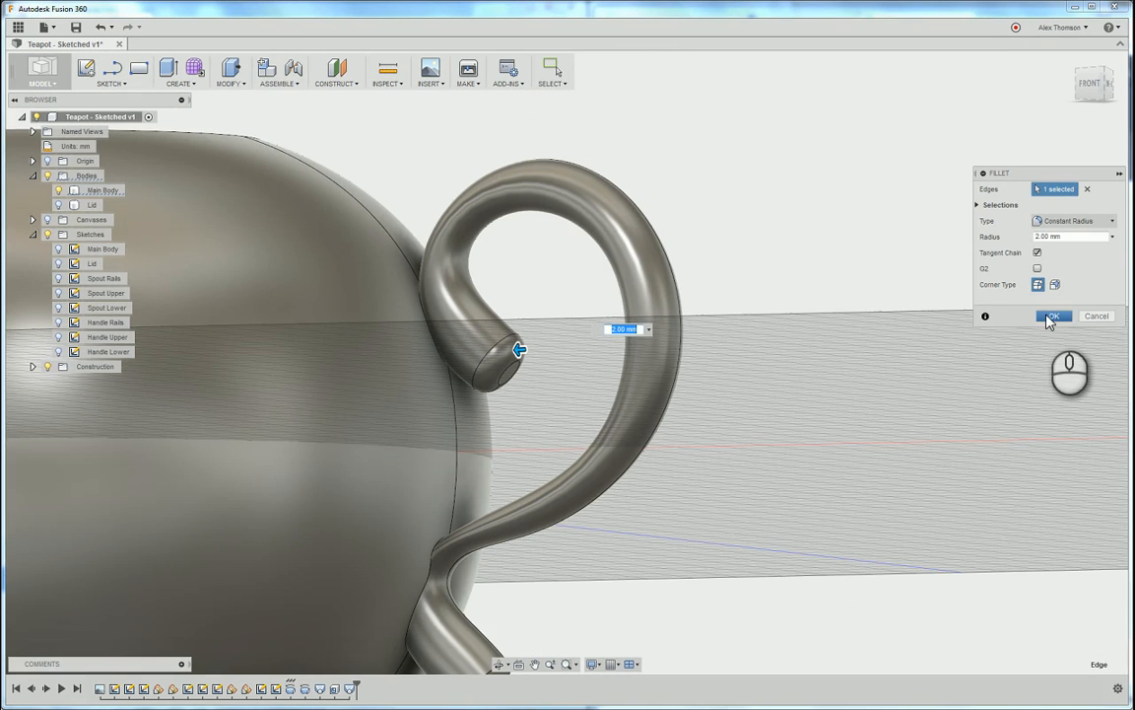
{"action": "left_click", "coordinate": [1050, 316]}
{"action": "middle_click_drag", "start_coordinate": [1034, 324], "coordinate": [634, 364], "text": "shift"}
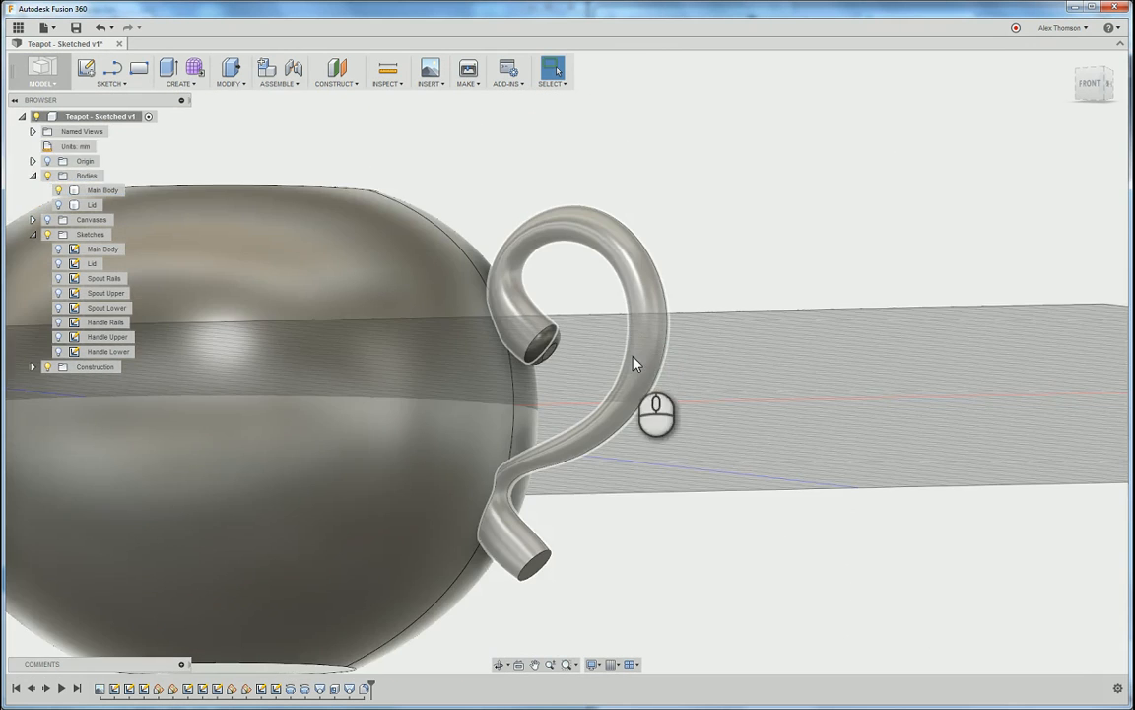
{"action": "scroll", "coordinate": [582, 516], "scroll_direction": "down", "scroll_amount": 3}
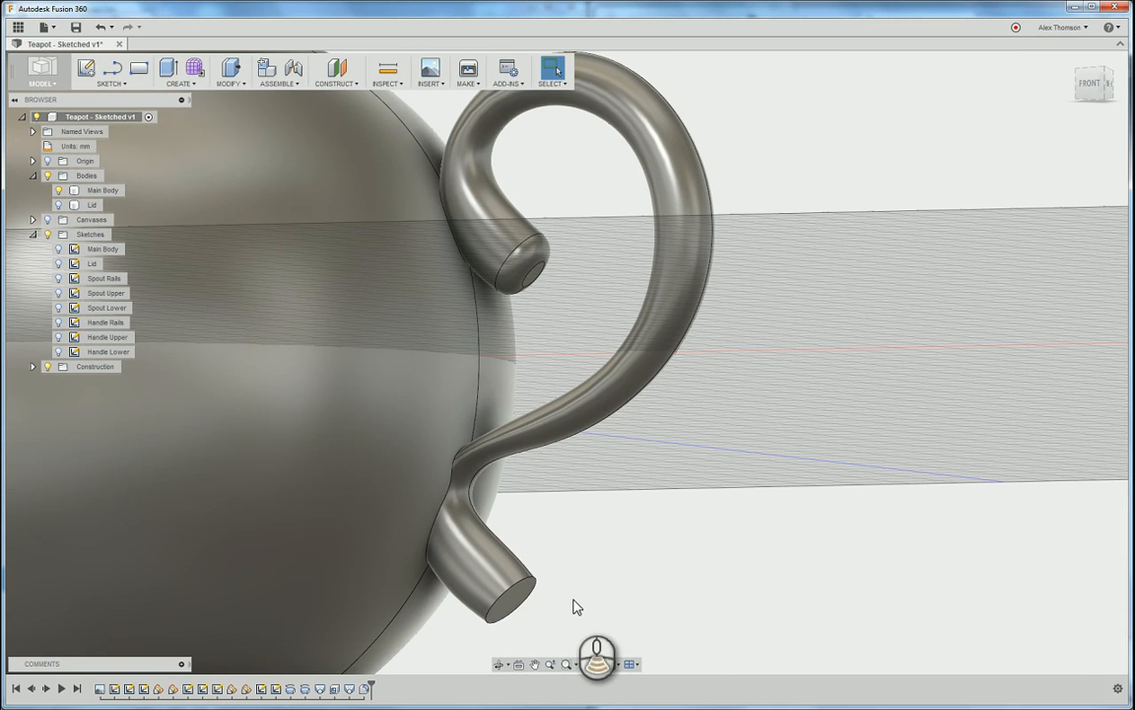
- Round the end edge of the handle's lower tip with a constant-radius Fillet of 2 mm
{"action": "scroll", "coordinate": [566, 616], "scroll_direction": "up", "scroll_amount": 3}
{"action": "scroll", "coordinate": [519, 618], "scroll_direction": "down", "scroll_amount": 5}
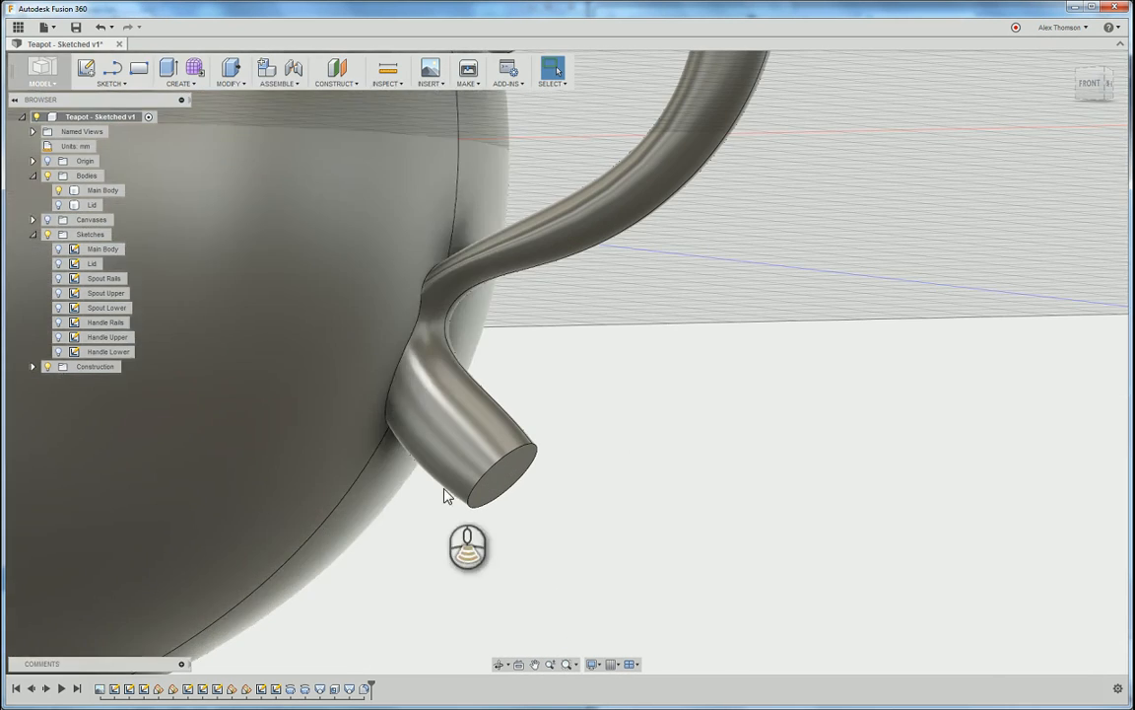
{"action": "left_click", "coordinate": [230, 83]}
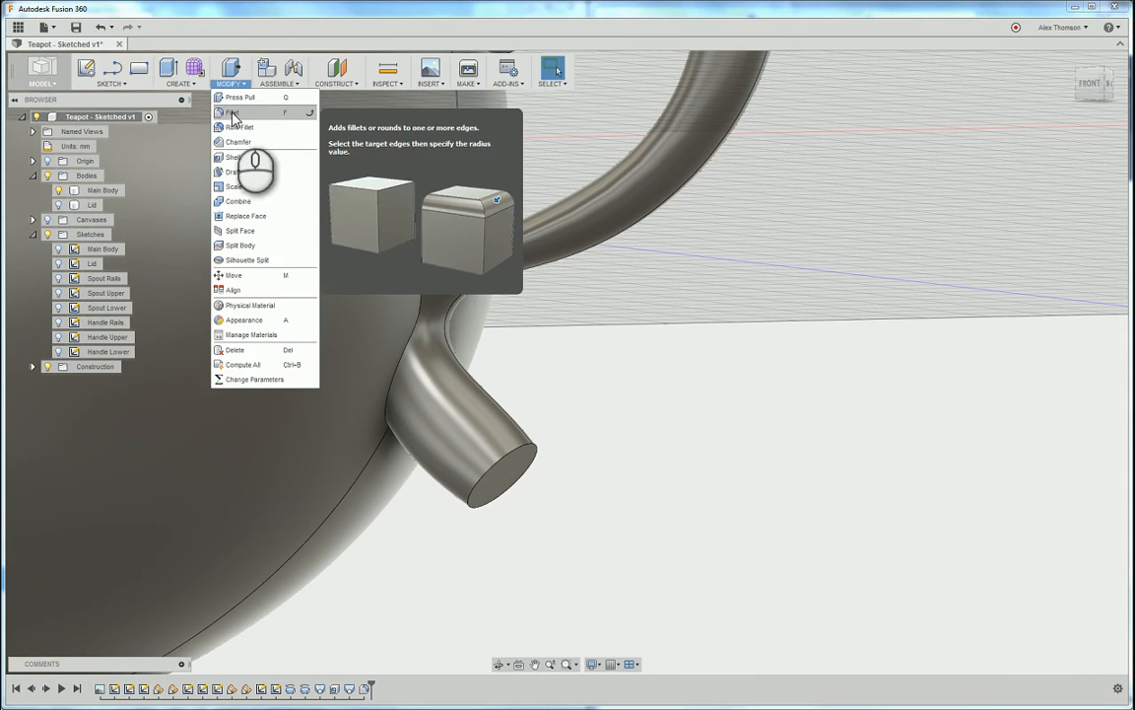
{"action": "left_click", "coordinate": [234, 117]}
{"action": "scroll", "coordinate": [483, 473], "scroll_direction": "down", "scroll_amount": 3}
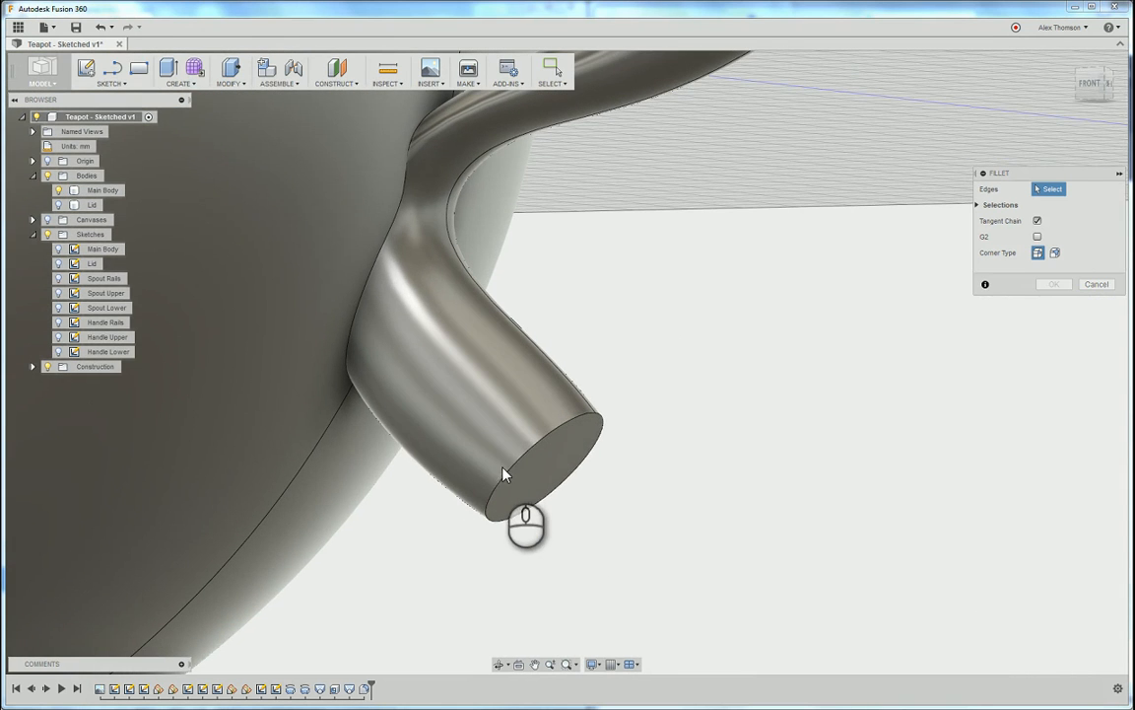
{"action": "left_click", "coordinate": [518, 467]}
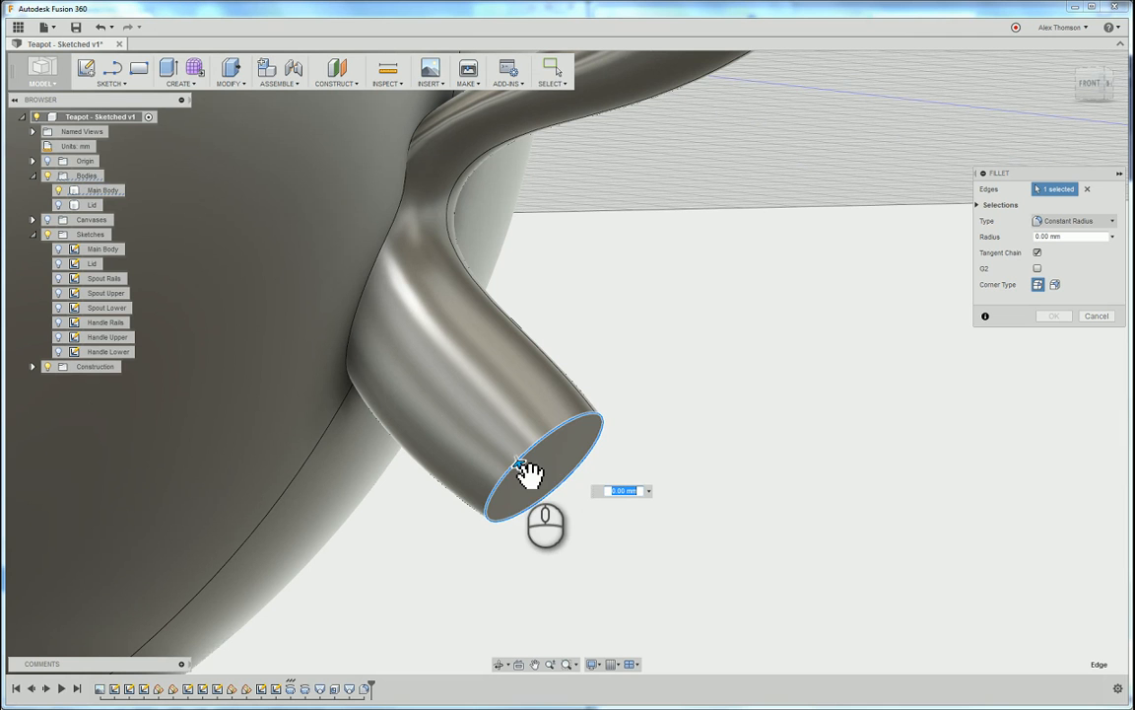
{"action": "type", "text": "2"}
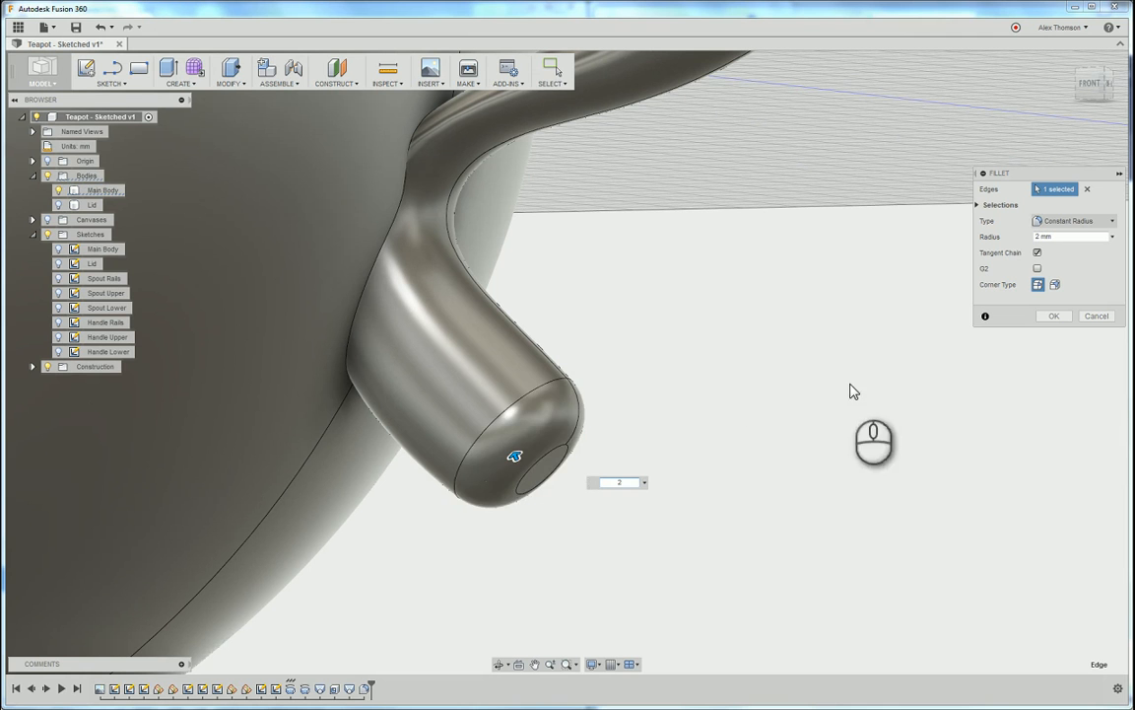
{"action": "left_click", "coordinate": [1053, 317]}
- Examine the rounded handle tips and the whole teapot from the front and from an angled view
{"action": "scroll", "coordinate": [766, 498], "scroll_direction": "down", "scroll_amount": 5}
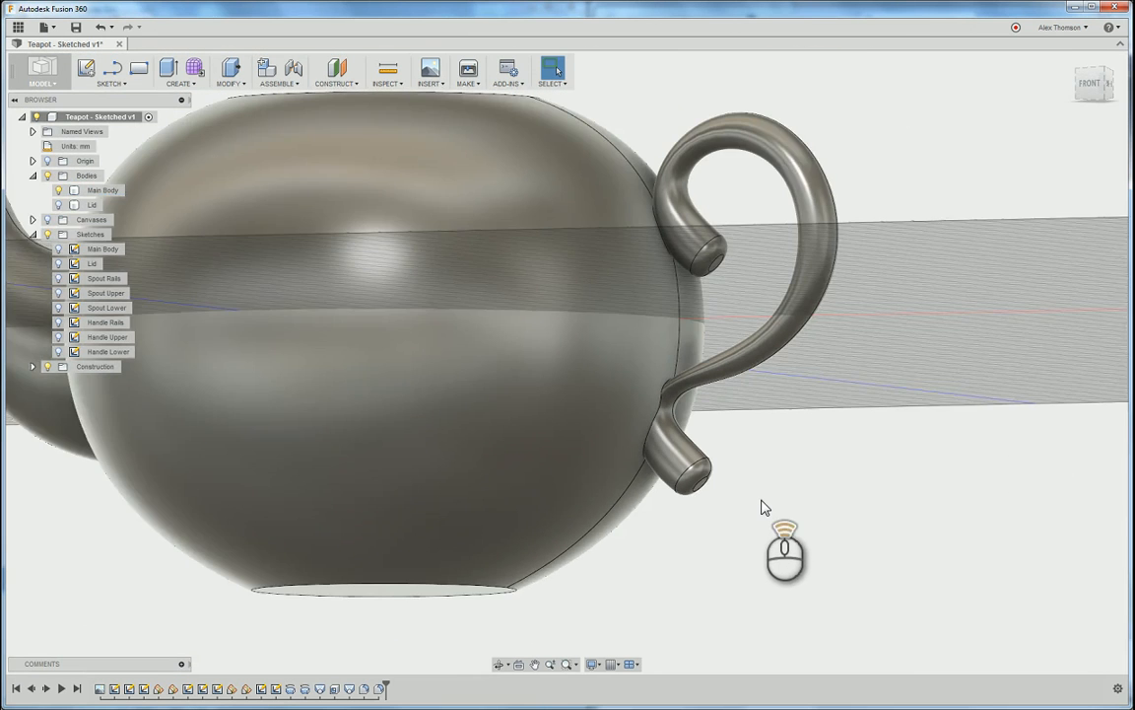
{"action": "left_click", "coordinate": [1094, 89]}
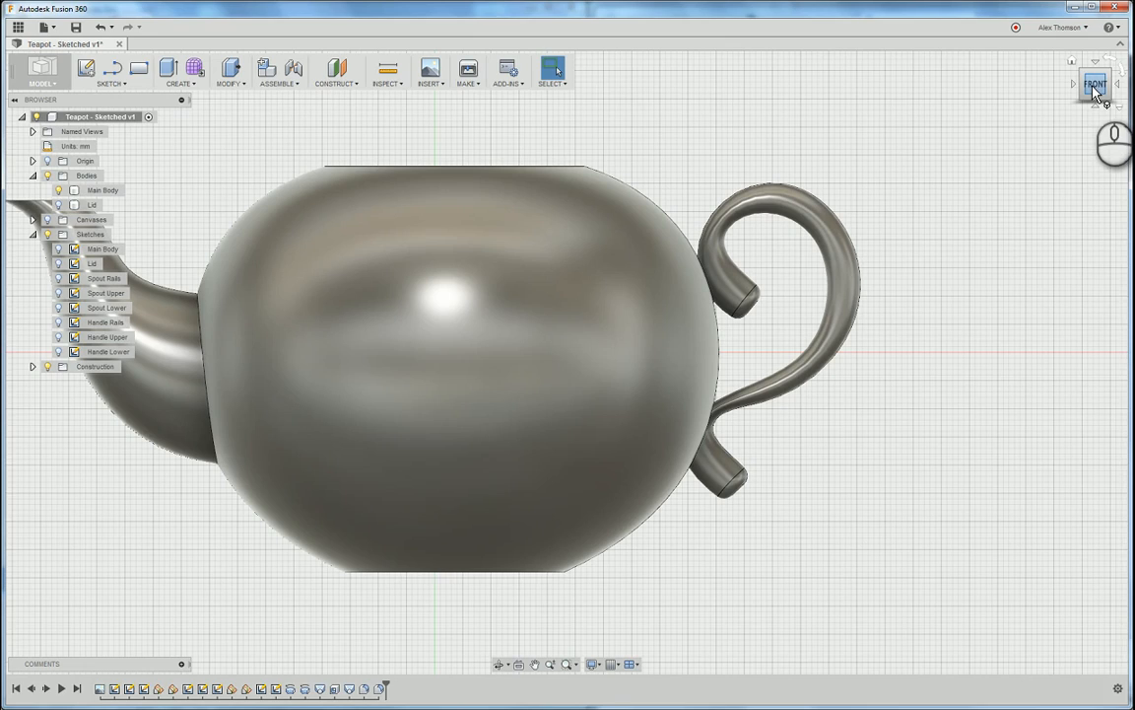
{"action": "left_click_drag", "start_coordinate": [1092, 91], "coordinate": [1134, 116]}
{"action": "scroll", "coordinate": [931, 373], "scroll_direction": "down", "scroll_amount": 4}
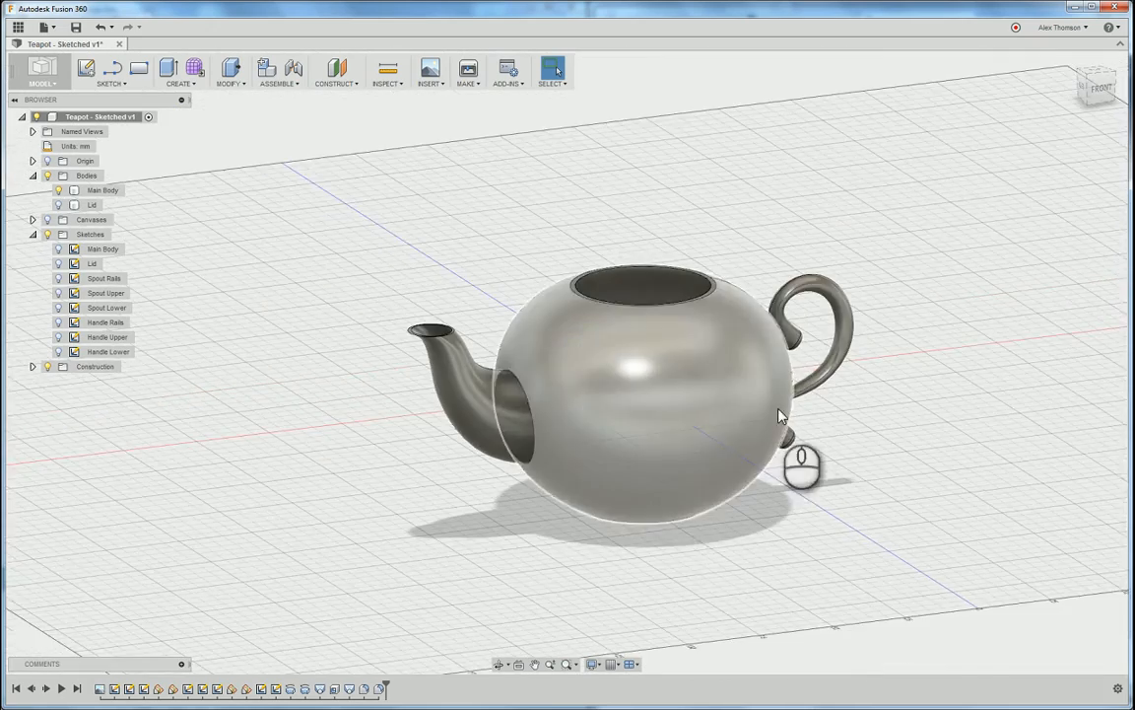
{"action": "scroll", "coordinate": [808, 394], "scroll_direction": "up", "scroll_amount": 4}
{"action": "scroll", "coordinate": [930, 387], "scroll_direction": "up", "scroll_amount": 2}
{"action": "scroll", "coordinate": [742, 325], "scroll_direction": "down", "scroll_amount": 3}
{"action": "scroll", "coordinate": [825, 412], "scroll_direction": "up", "scroll_amount": 3}
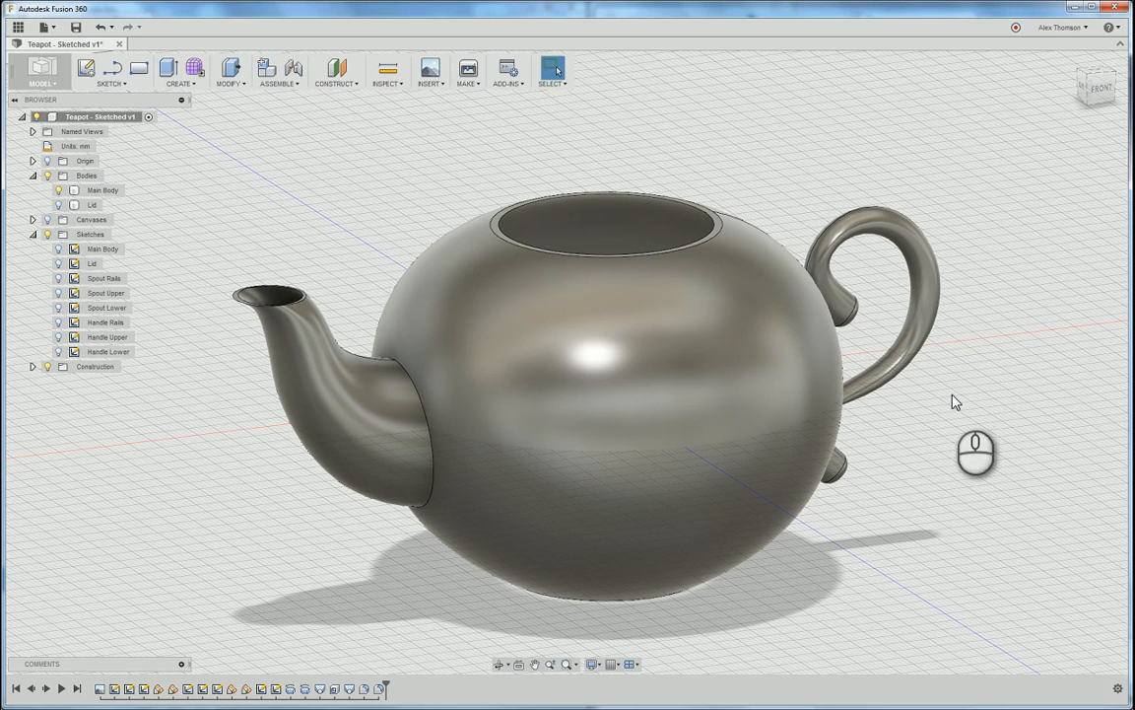
{"action": "scroll", "coordinate": [957, 403], "scroll_direction": "down", "scroll_amount": 2}
{"action": "scroll", "coordinate": [732, 333], "scroll_direction": "up", "scroll_amount": 2}
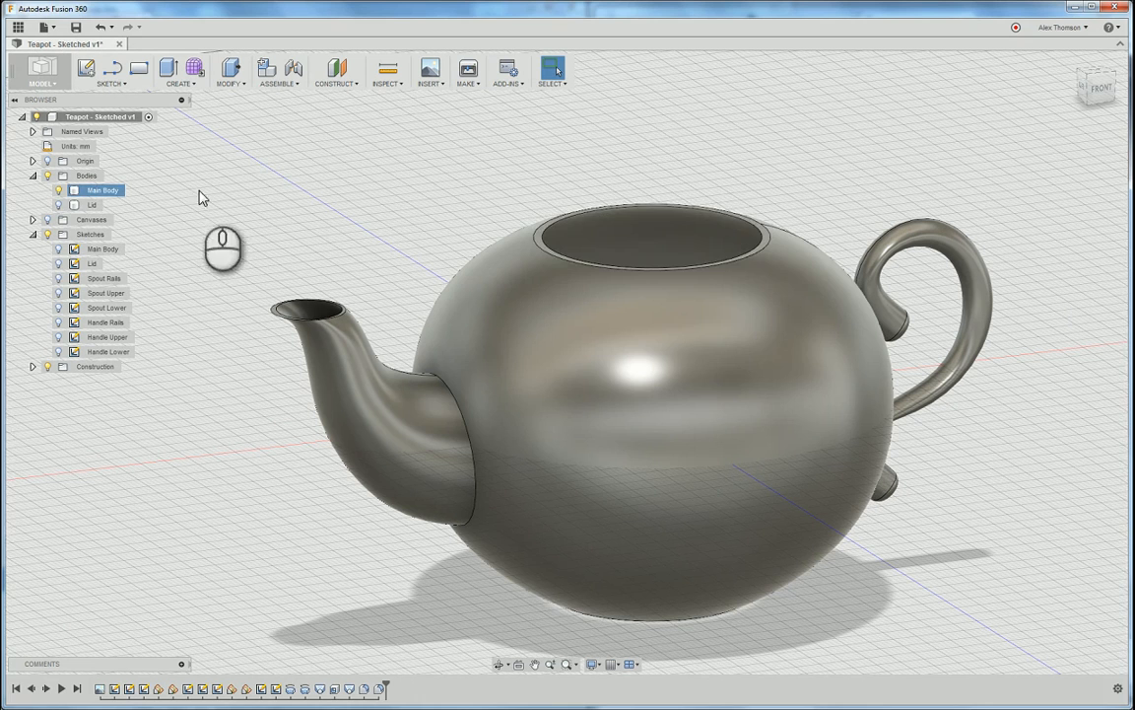
- Show the Lid body and start the Appearance command with the whole teapot in view
{"action": "left_click", "coordinate": [59, 204]}
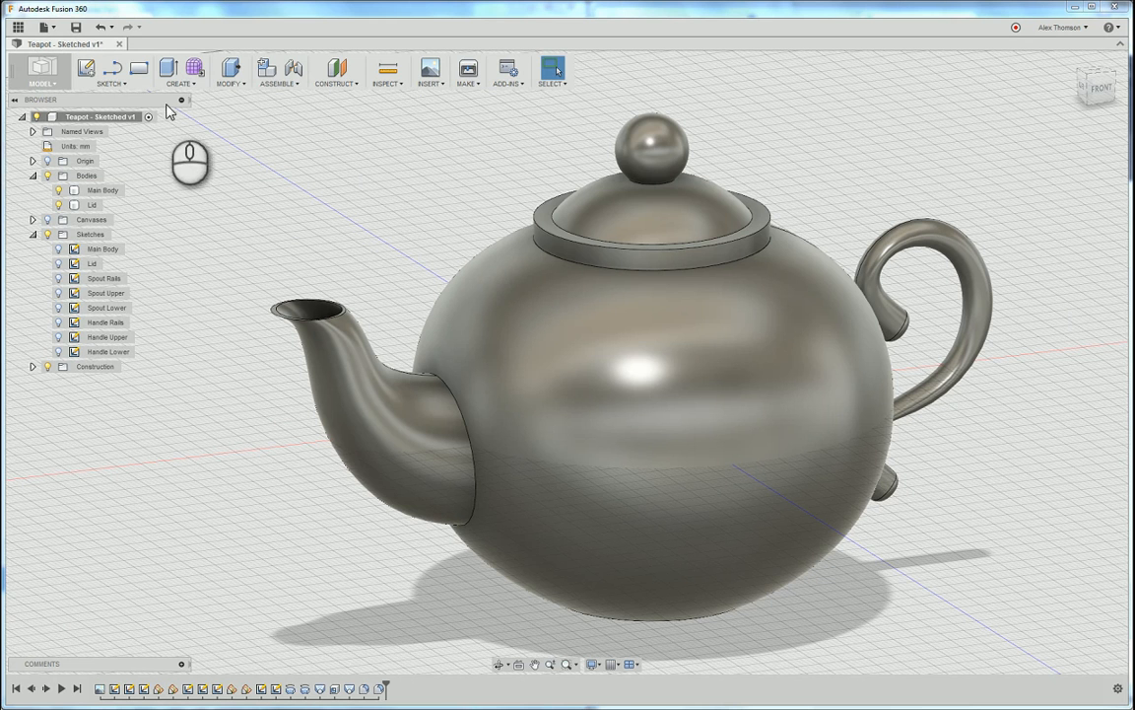
{"action": "left_click", "coordinate": [230, 83]}
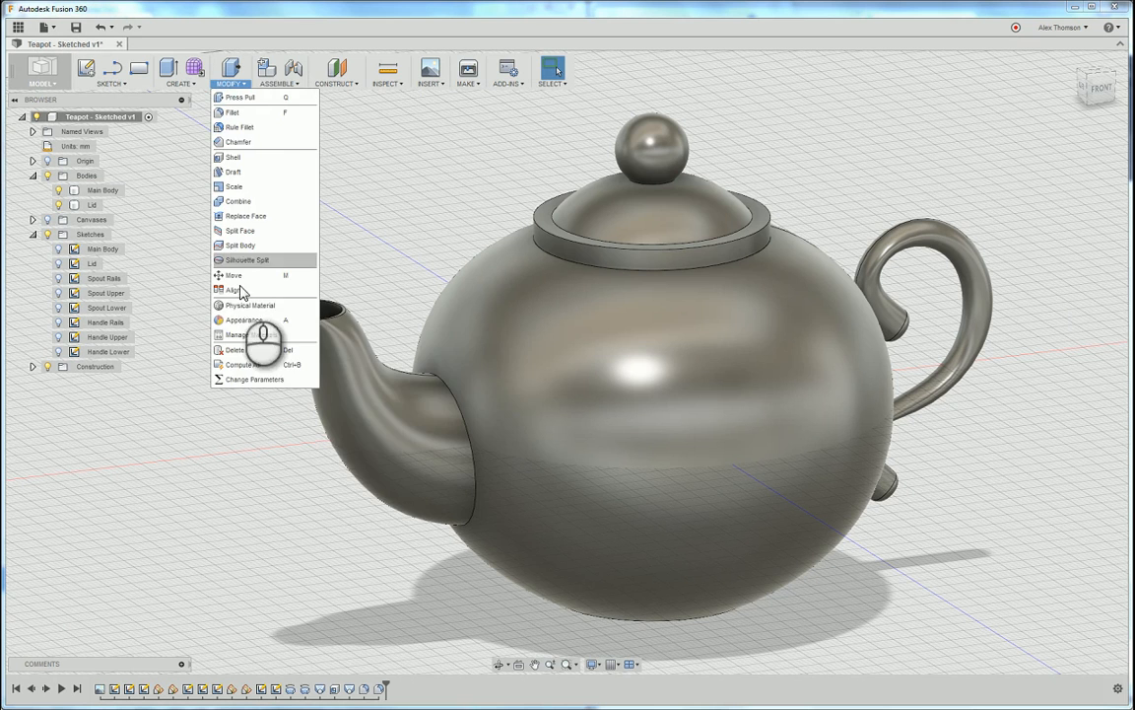
{"action": "left_click", "coordinate": [244, 322]}
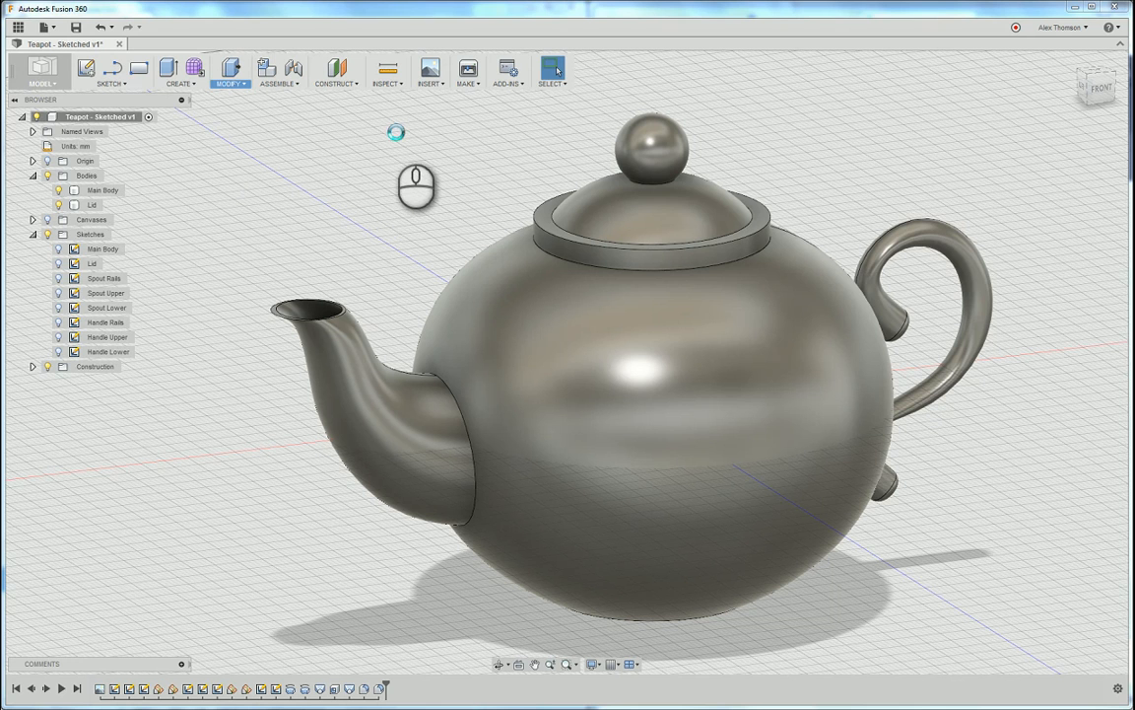
{"action": "middle_click_drag", "start_coordinate": [448, 170], "coordinate": [296, 190]}
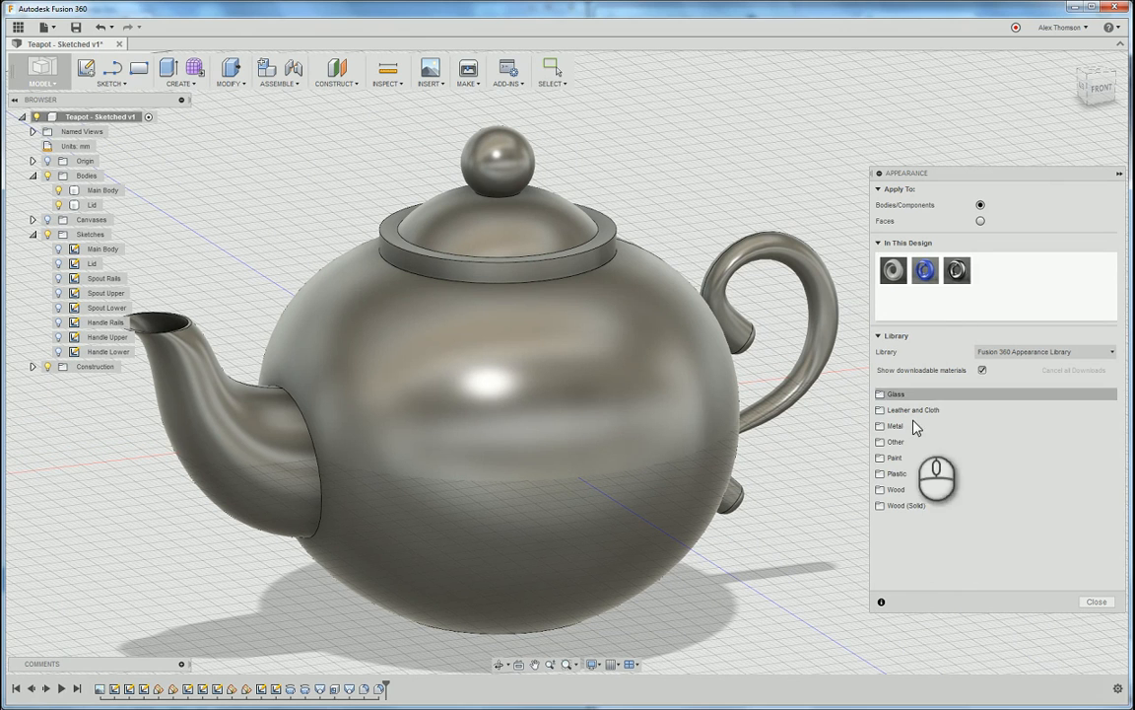
- Apply Paint - Enamel Glossy (White) from the Fusion 360 Appearance Library's glossy paints to the Main Body
{"action": "left_click", "coordinate": [911, 458]}
{"action": "left_click", "coordinate": [918, 475]}
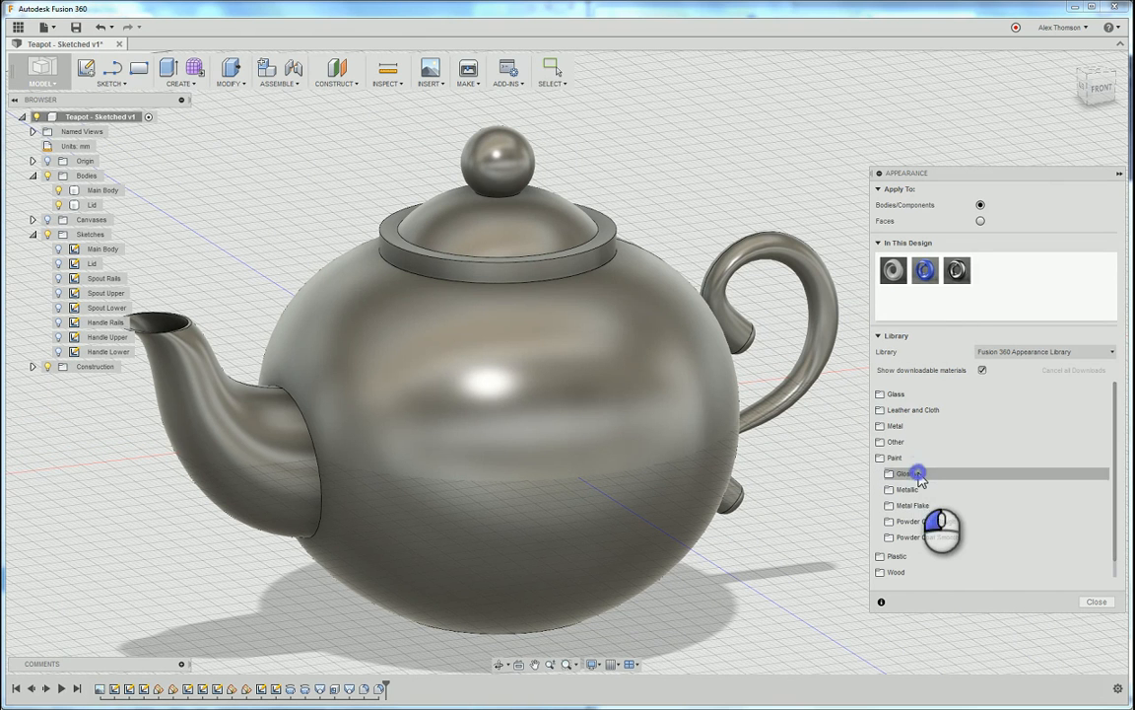
{"action": "scroll", "coordinate": [941, 478], "scroll_direction": "down", "scroll_amount": 3}
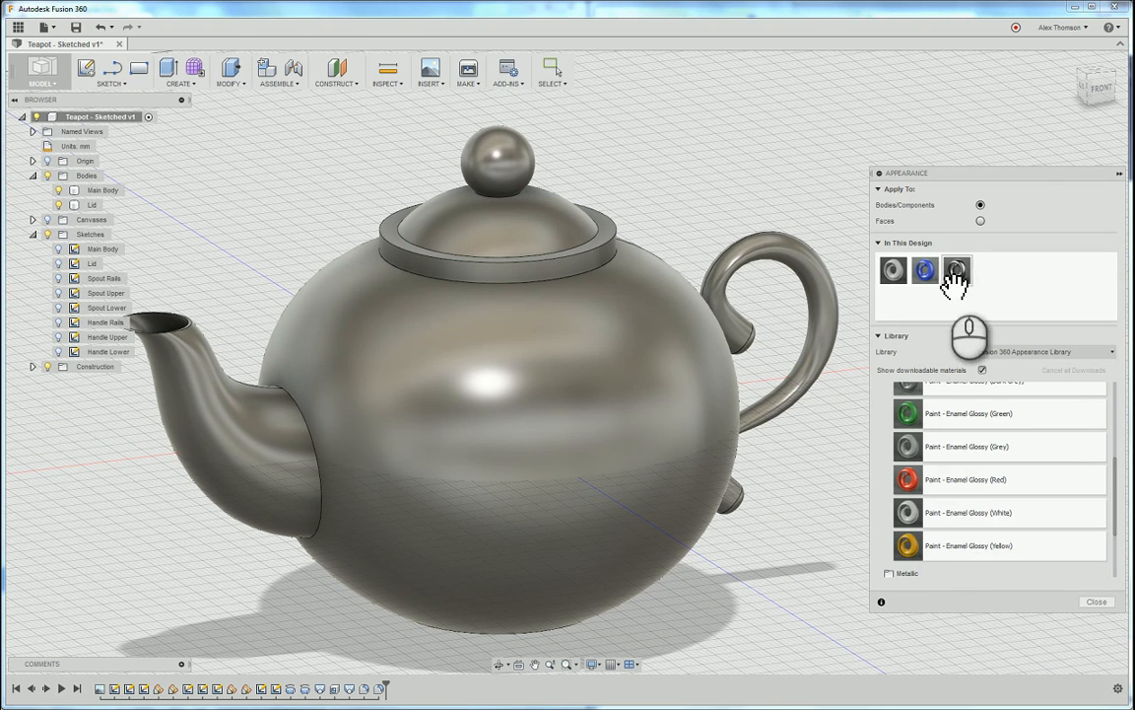
{"action": "scroll", "coordinate": [961, 475], "scroll_direction": "up", "scroll_amount": 4}
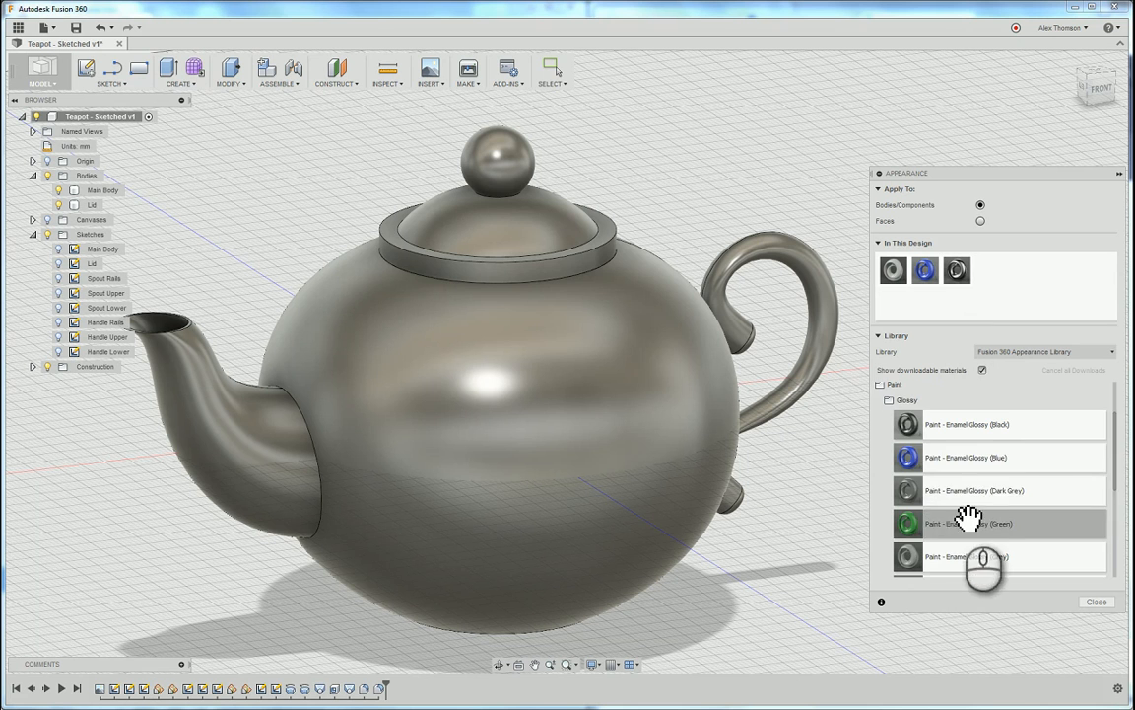
{"action": "scroll", "coordinate": [965, 512], "scroll_direction": "down", "scroll_amount": 4}
{"action": "left_click_drag", "start_coordinate": [983, 495], "coordinate": [651, 538]}
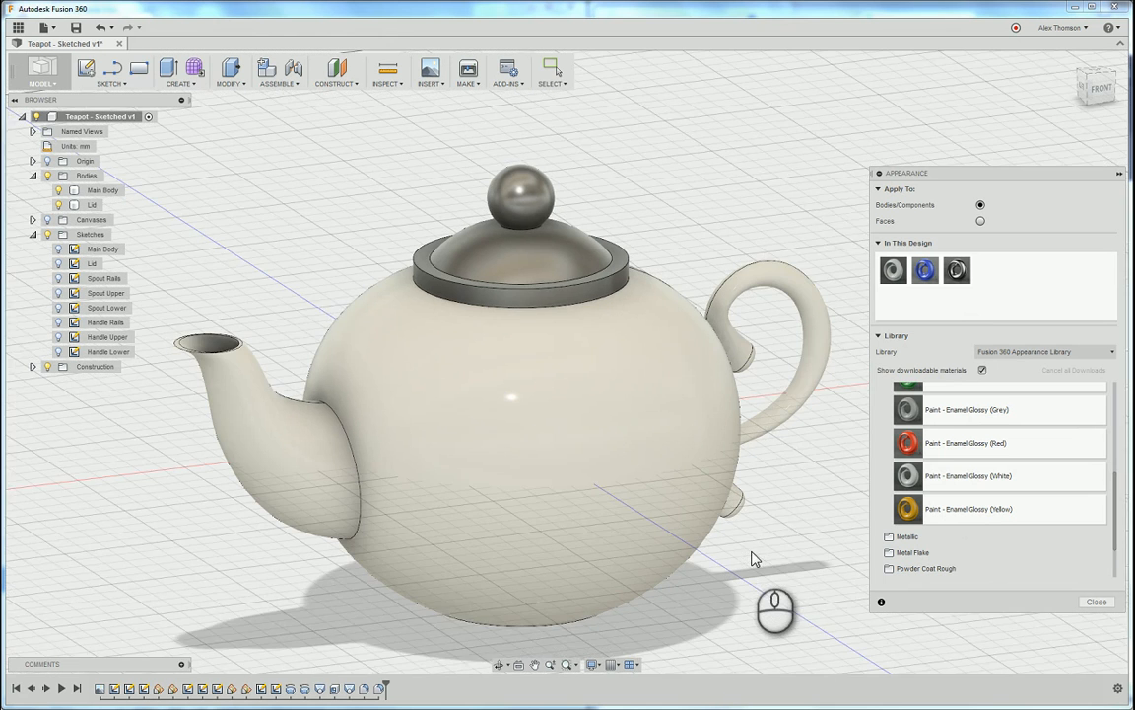
- Apply Paint - Enamel Glossy (Blue) to the Lid body, and to the spout's outer face with appearances set to affect Faces
{"action": "scroll", "coordinate": [752, 552], "scroll_direction": "down", "scroll_amount": 1}
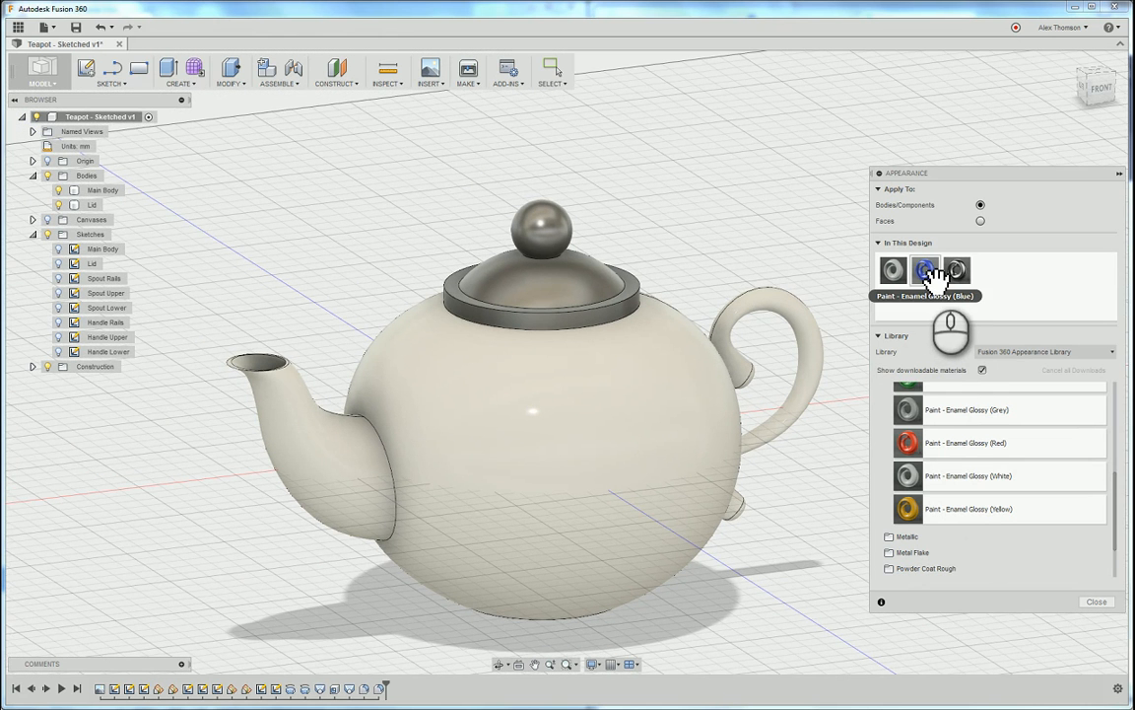
{"action": "left_click_drag", "start_coordinate": [932, 279], "coordinate": [558, 219]}
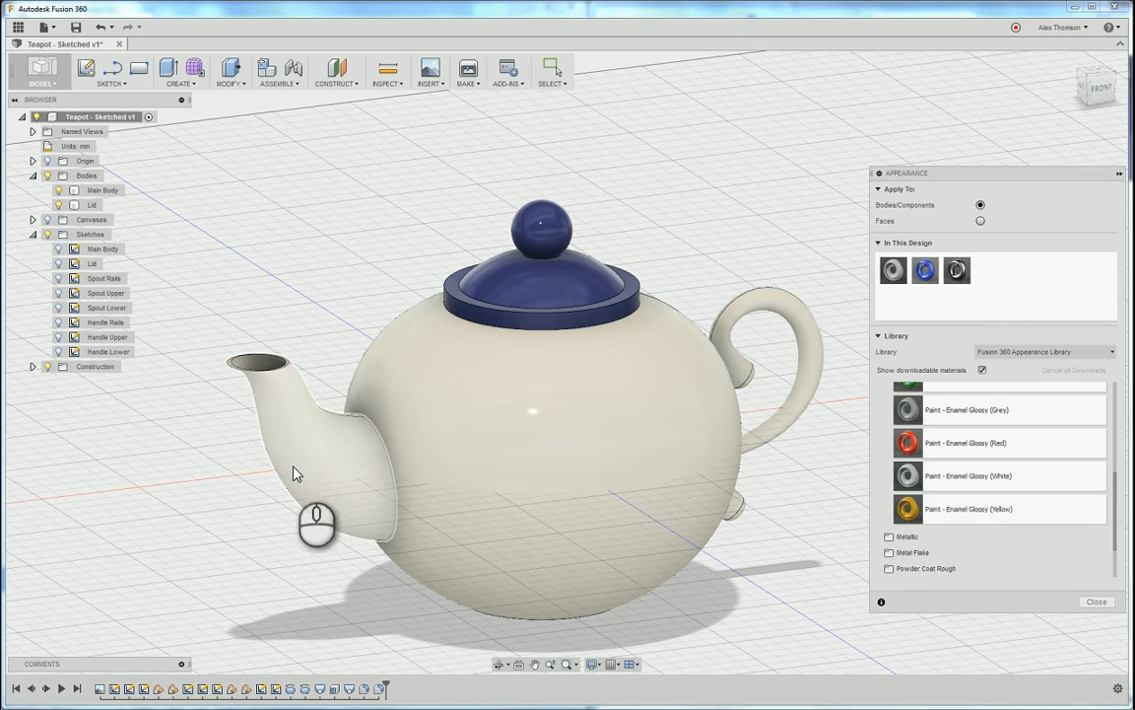
{"action": "left_click", "coordinate": [262, 416]}
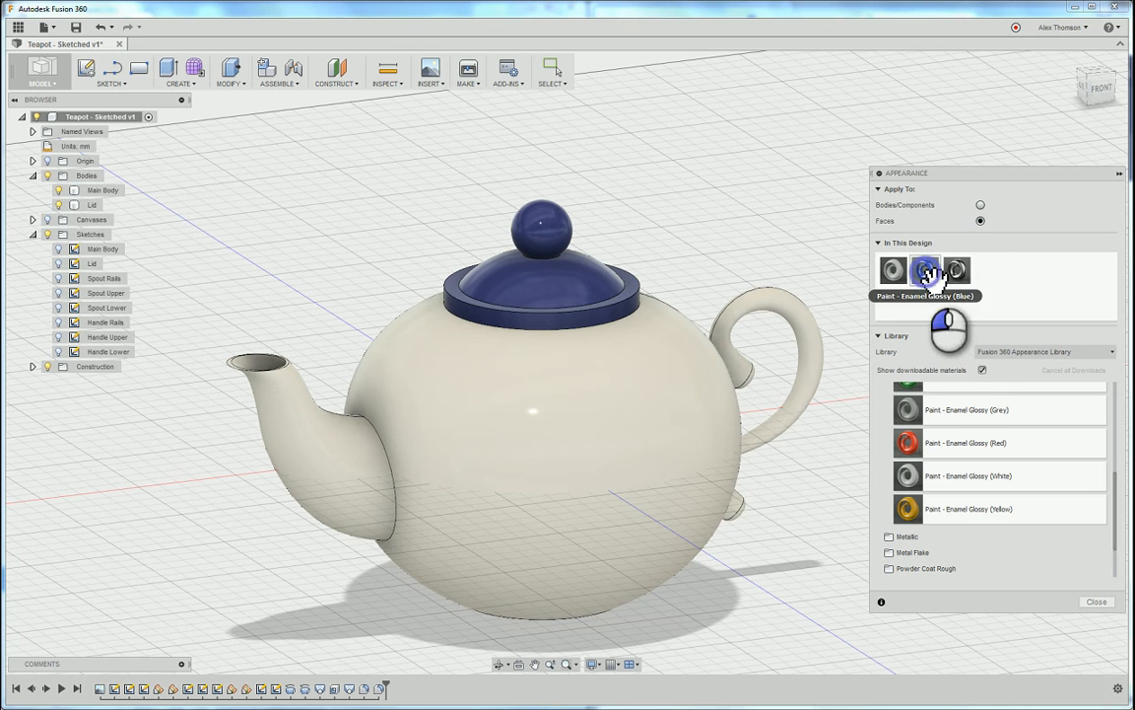
{"action": "left_click_drag", "start_coordinate": [931, 274], "coordinate": [320, 444]}
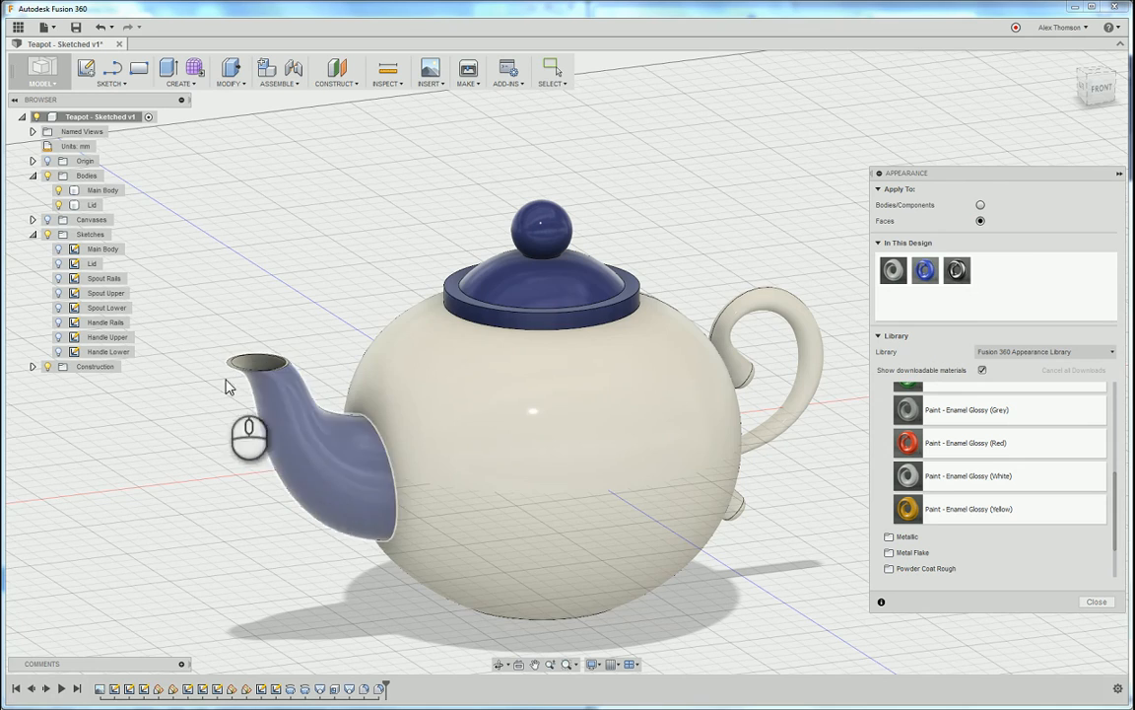
- Apply Paint - Enamel Glossy (Blue) to the handle's outer face and to the fillet faces at both handle tips
{"action": "left_click_drag", "start_coordinate": [1085, 94], "coordinate": [976, 103]}
{"action": "scroll", "coordinate": [828, 430], "scroll_direction": "up", "scroll_amount": 5}
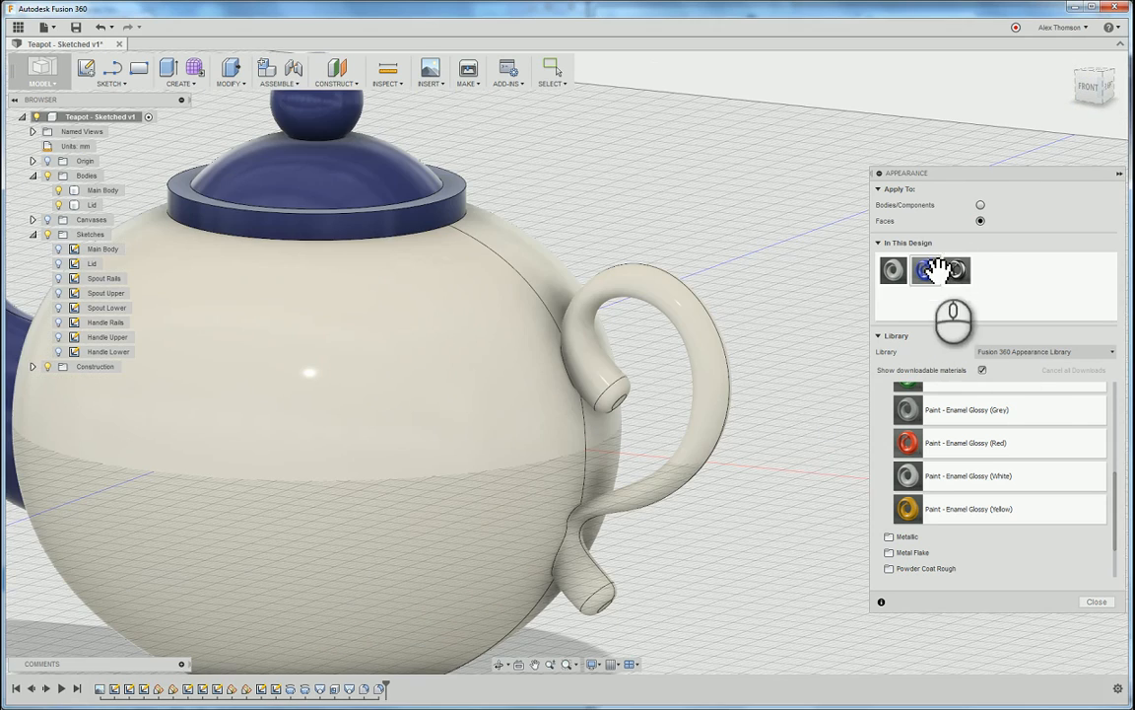
{"action": "left_click_drag", "start_coordinate": [926, 269], "coordinate": [676, 296]}
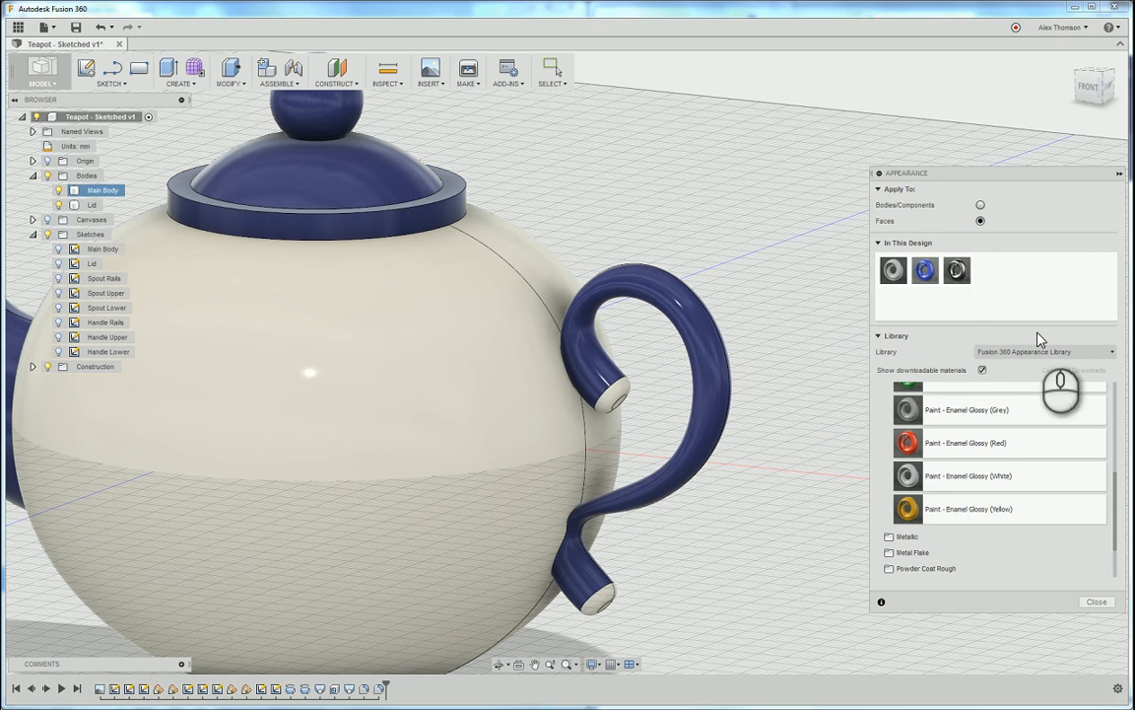
{"action": "left_click_drag", "start_coordinate": [925, 269], "coordinate": [612, 399]}
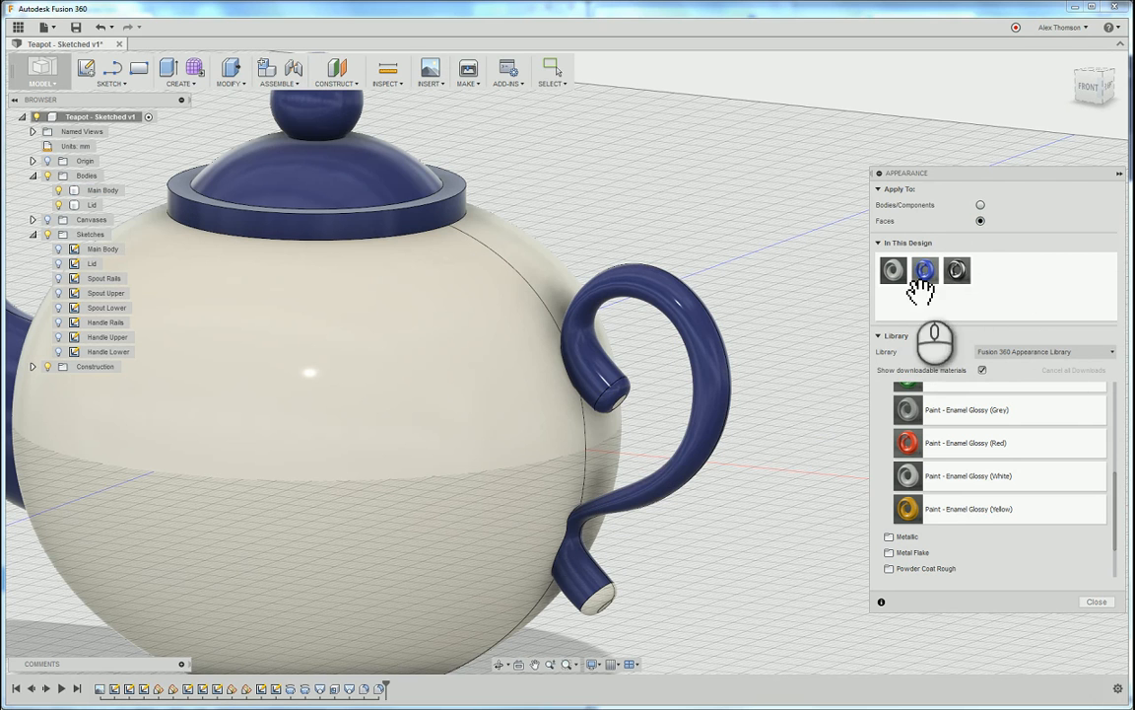
{"action": "left_click_drag", "start_coordinate": [925, 269], "coordinate": [600, 599]}
- Apply Paint - Enamel Glossy (Blue) to the small flat end faces of both handle tips and finish the appearance editing
{"action": "scroll", "coordinate": [629, 412], "scroll_direction": "up", "scroll_amount": 3}
{"action": "scroll", "coordinate": [629, 417], "scroll_direction": "up", "scroll_amount": 3}
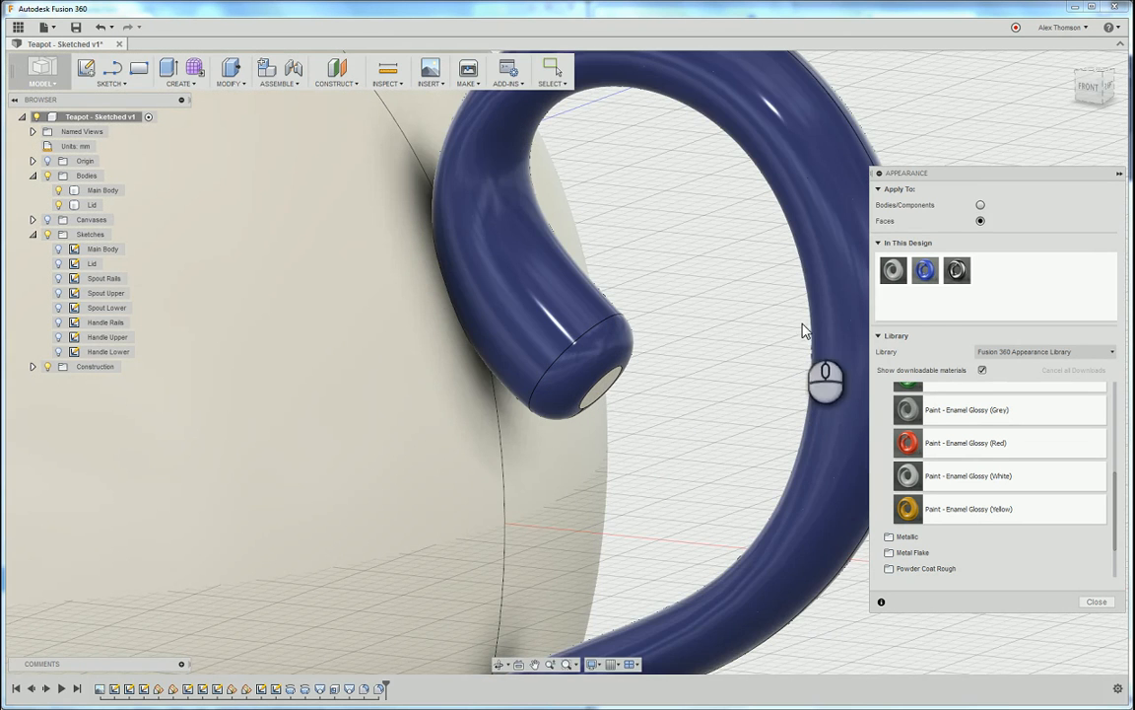
{"action": "left_click_drag", "start_coordinate": [928, 272], "coordinate": [601, 394]}
{"action": "scroll", "coordinate": [621, 423], "scroll_direction": "down", "scroll_amount": 6}
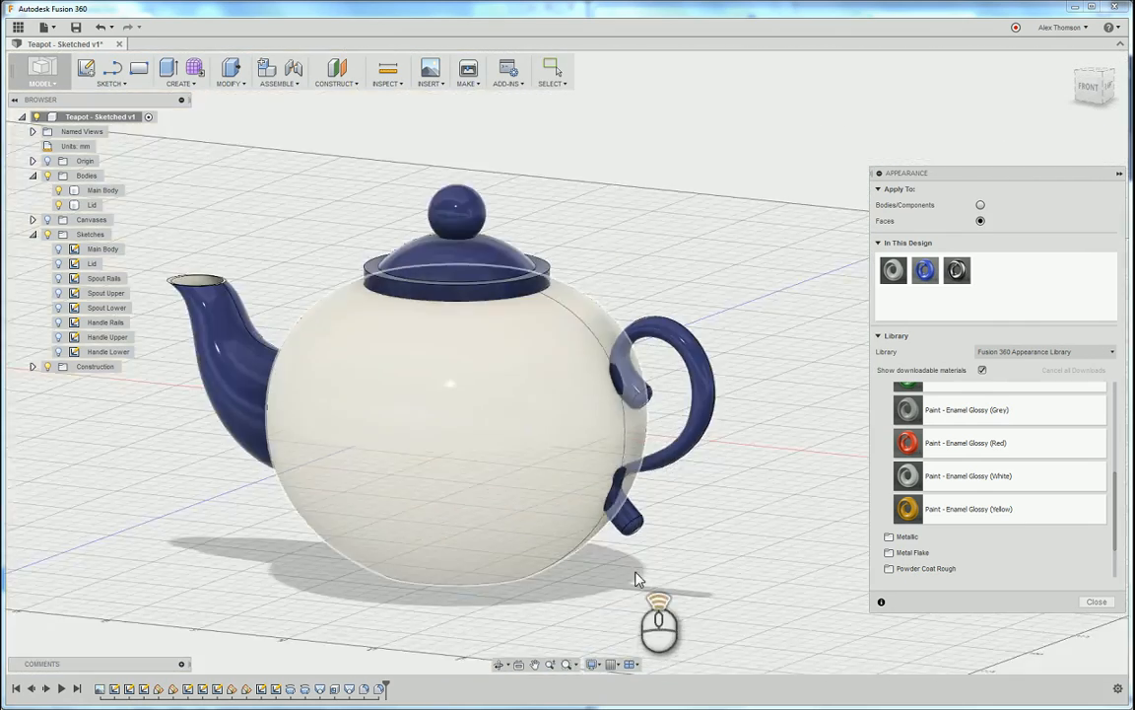
{"action": "scroll", "coordinate": [633, 523], "scroll_direction": "up", "scroll_amount": 8}
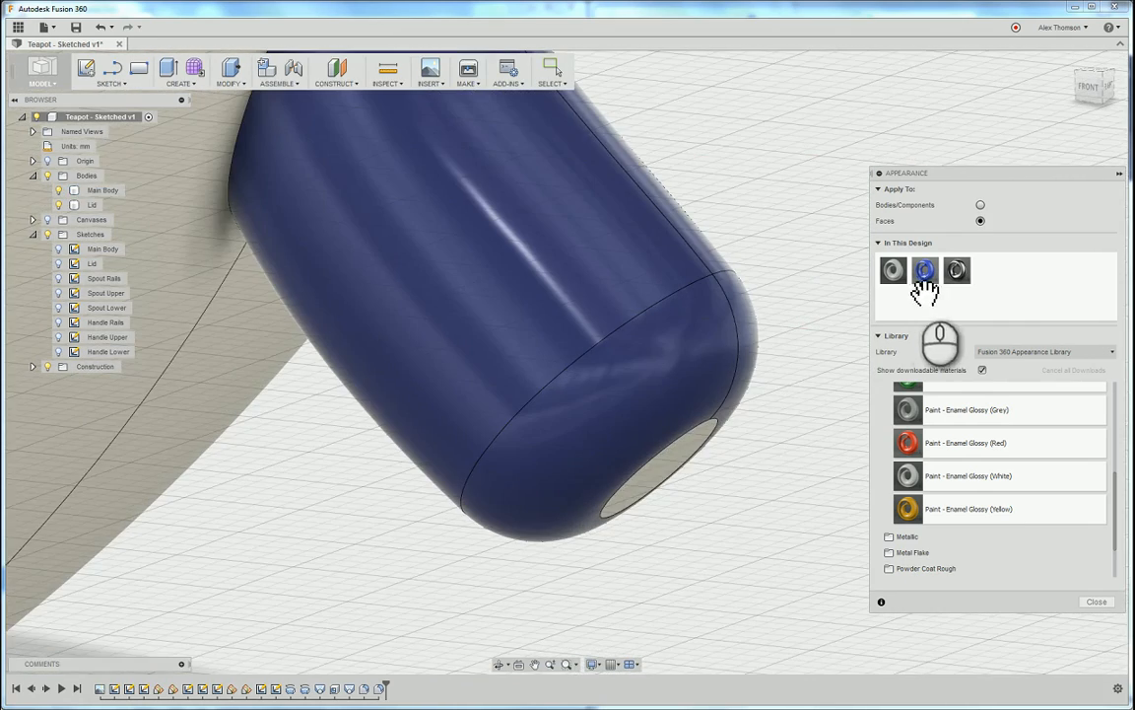
{"action": "left_click_drag", "start_coordinate": [922, 278], "coordinate": [680, 474]}
{"action": "scroll", "coordinate": [695, 498], "scroll_direction": "down", "scroll_amount": 8}
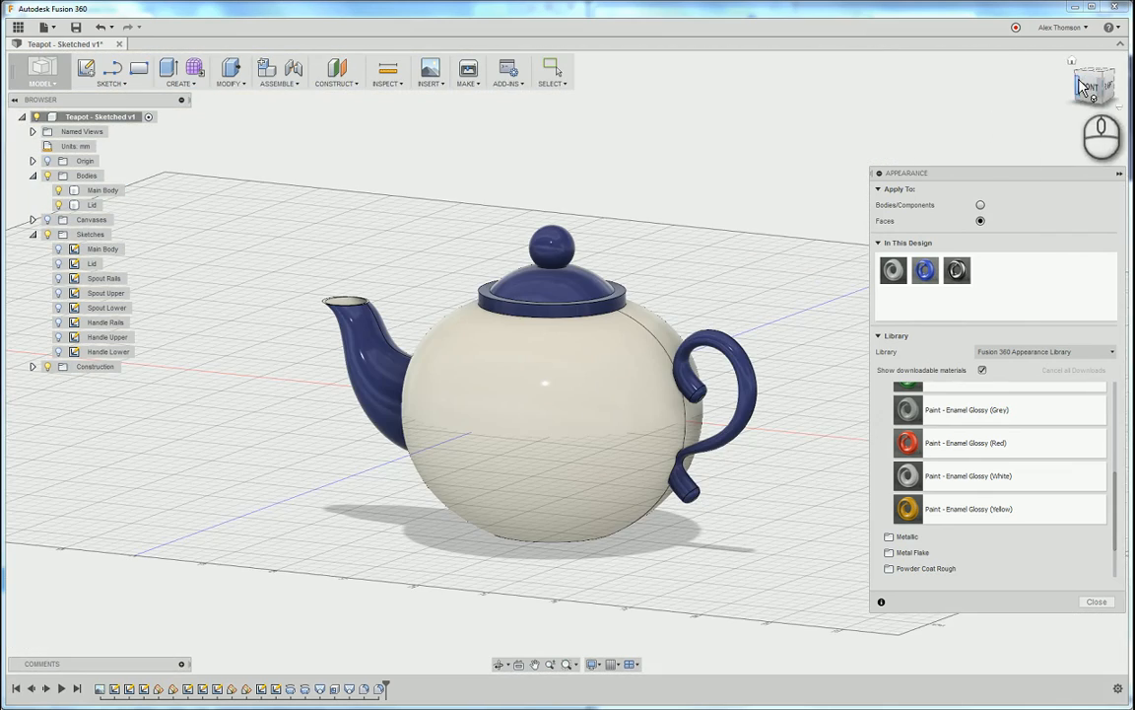
{"action": "left_click", "coordinate": [1072, 63]}
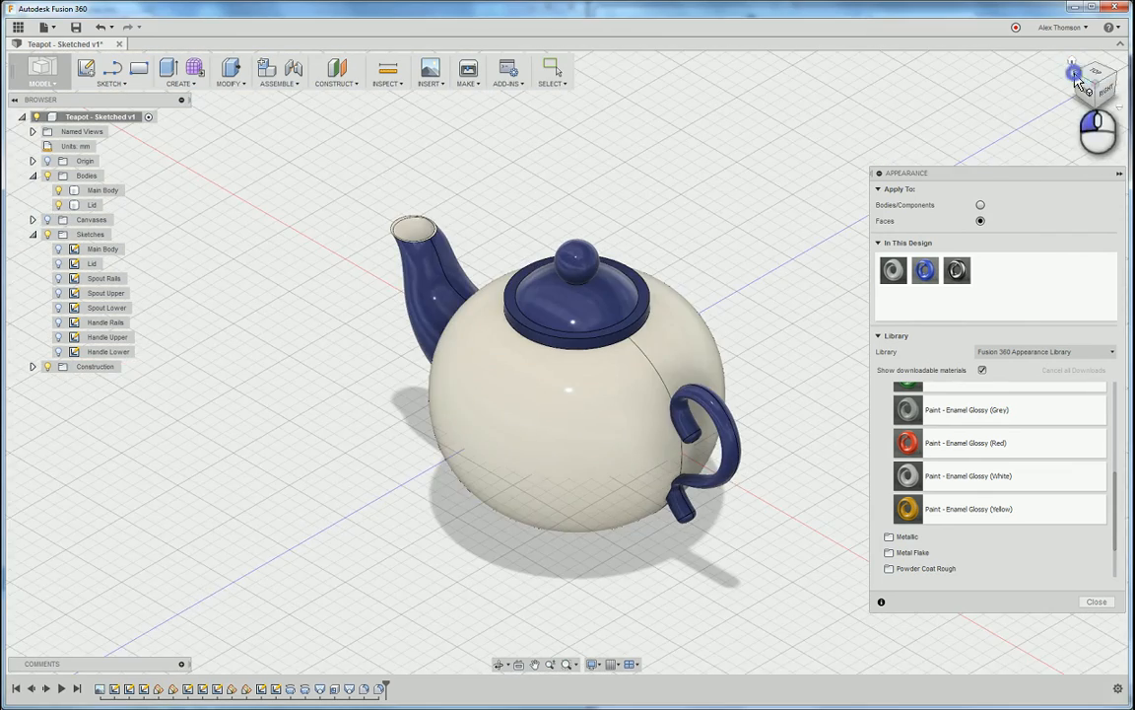
{"action": "left_click", "coordinate": [1077, 83]}
{"action": "left_click", "coordinate": [1105, 94]}
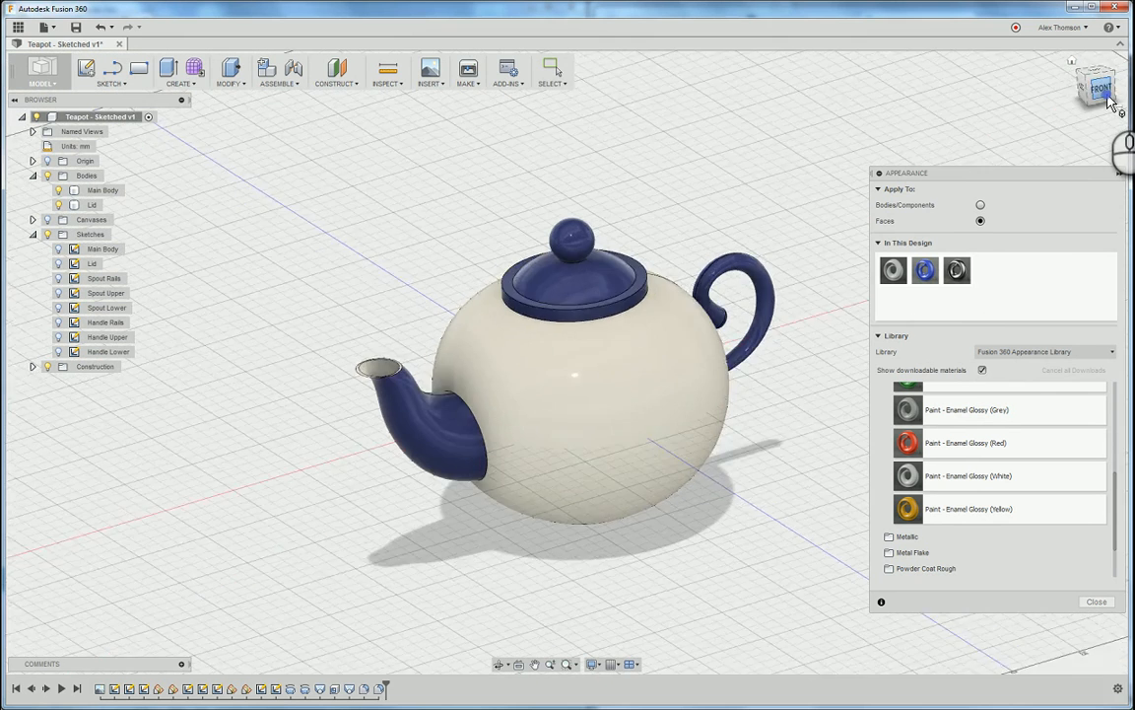
{"action": "left_click_drag", "start_coordinate": [1101, 86], "coordinate": [1122, 98]}
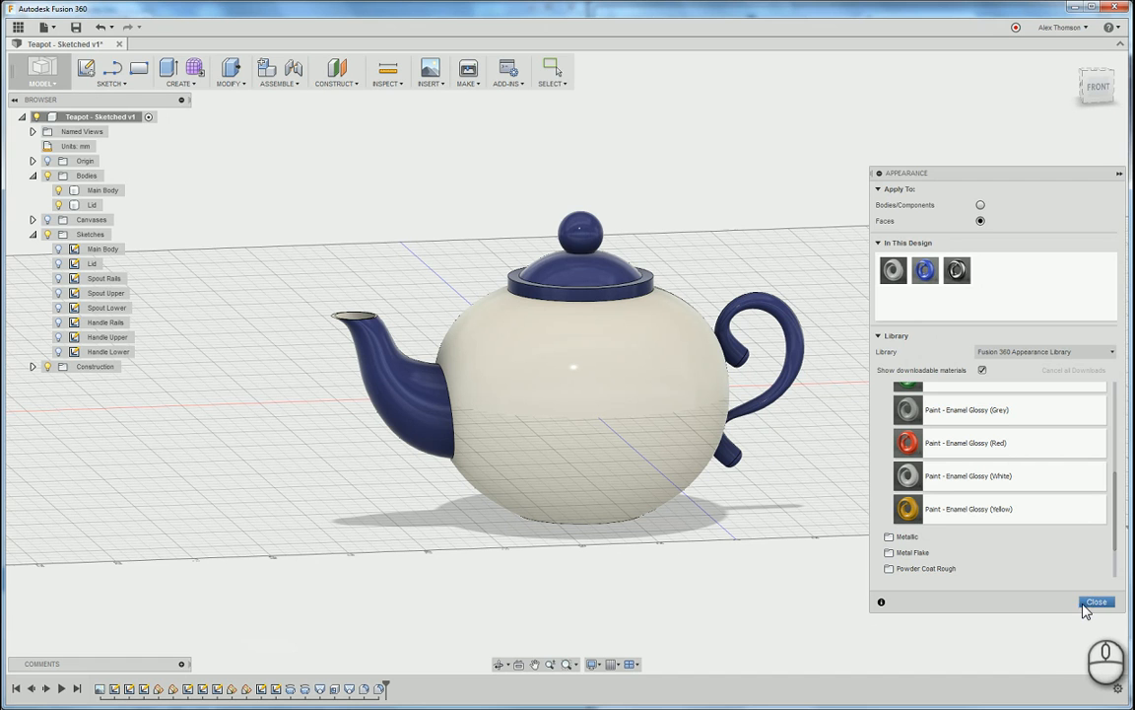
{"action": "left_click", "coordinate": [1084, 603]}
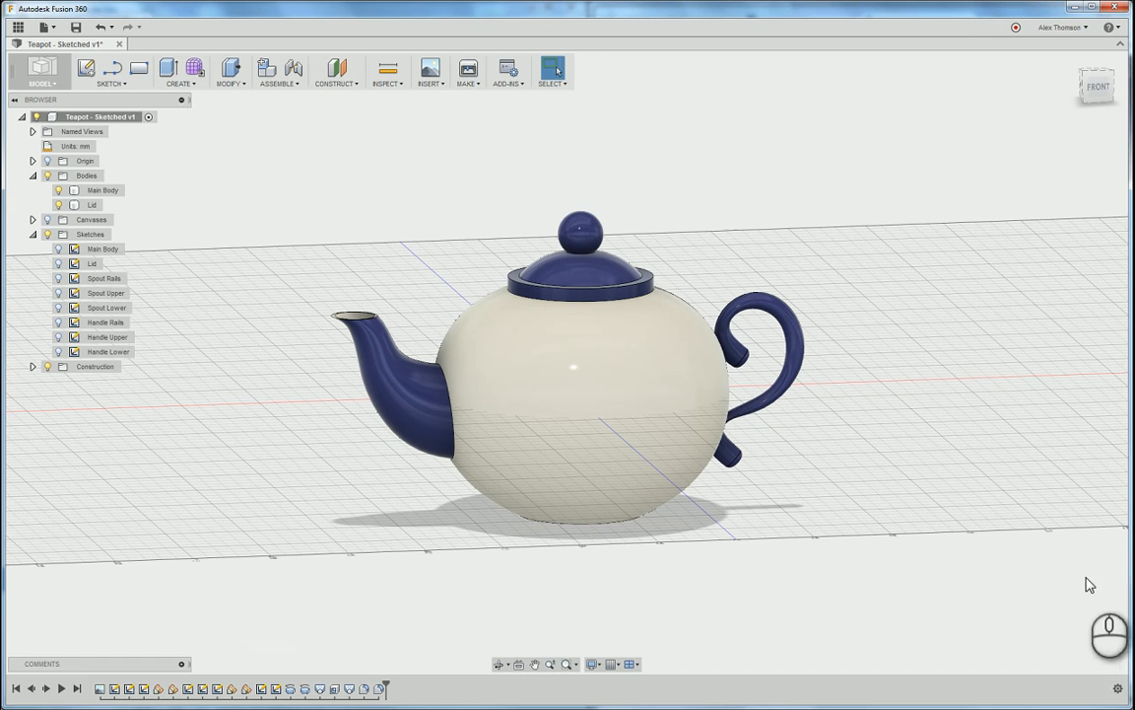
- Insert the side_flower image from the Downloads folder as a decal on the Main Body's outer face
{"action": "left_click", "coordinate": [430, 88]}
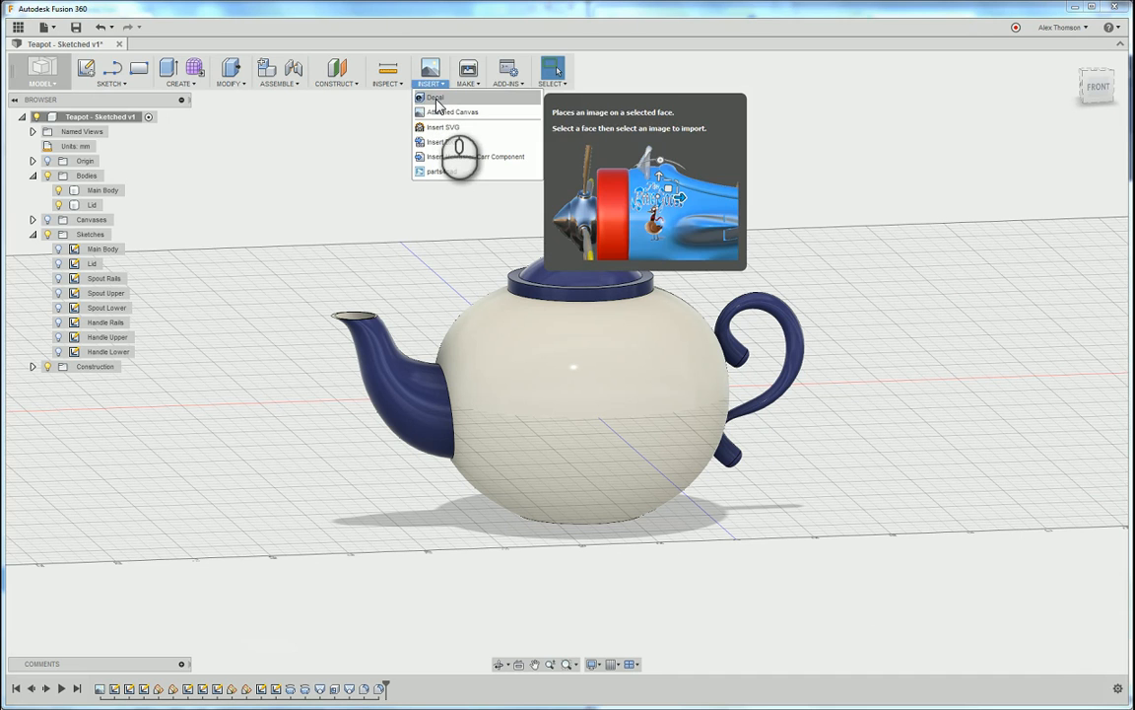
{"action": "left_click", "coordinate": [438, 100]}
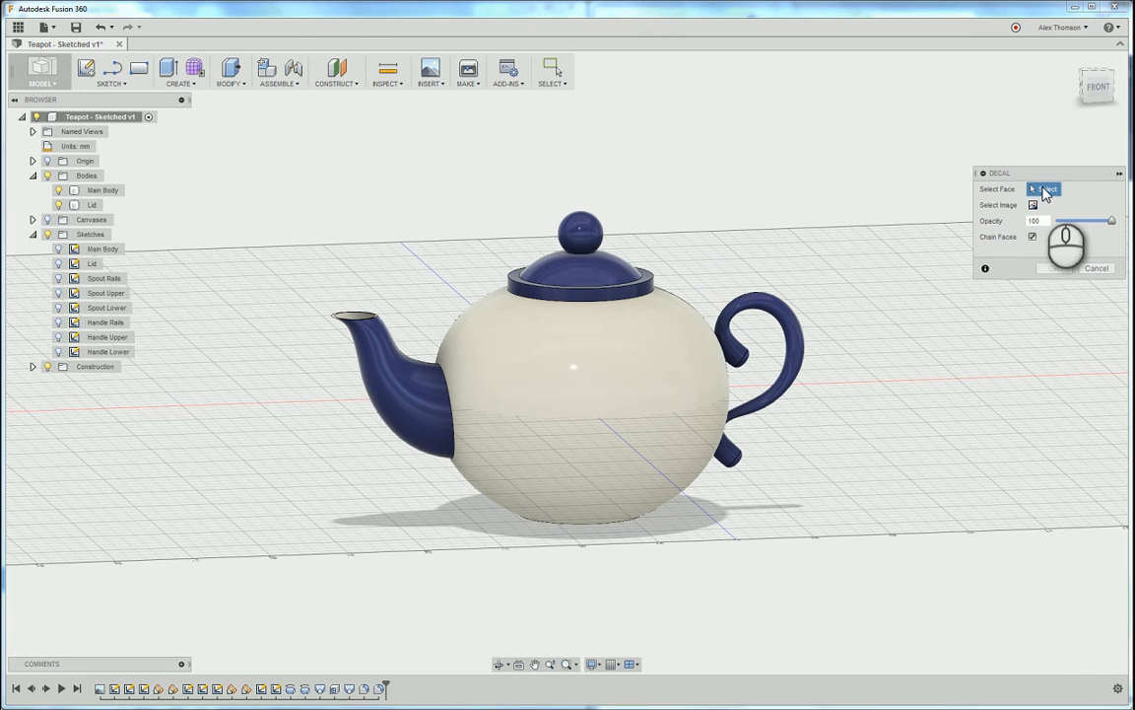
{"action": "left_click", "coordinate": [609, 393]}
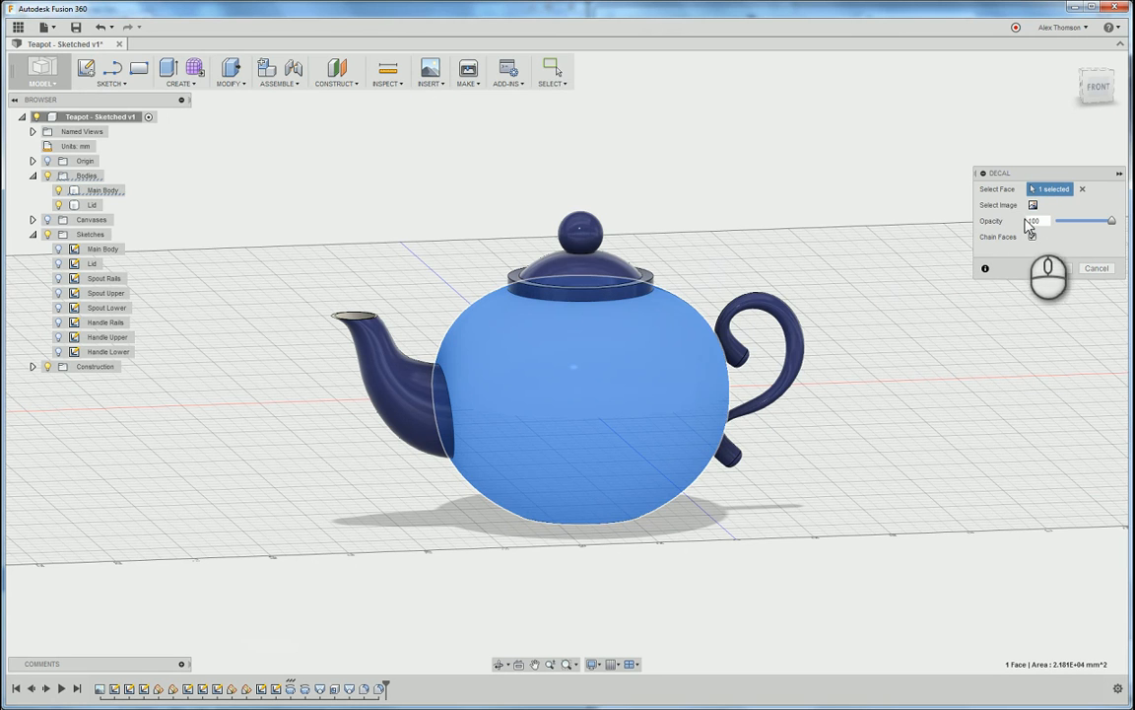
{"action": "left_click", "coordinate": [1035, 205]}
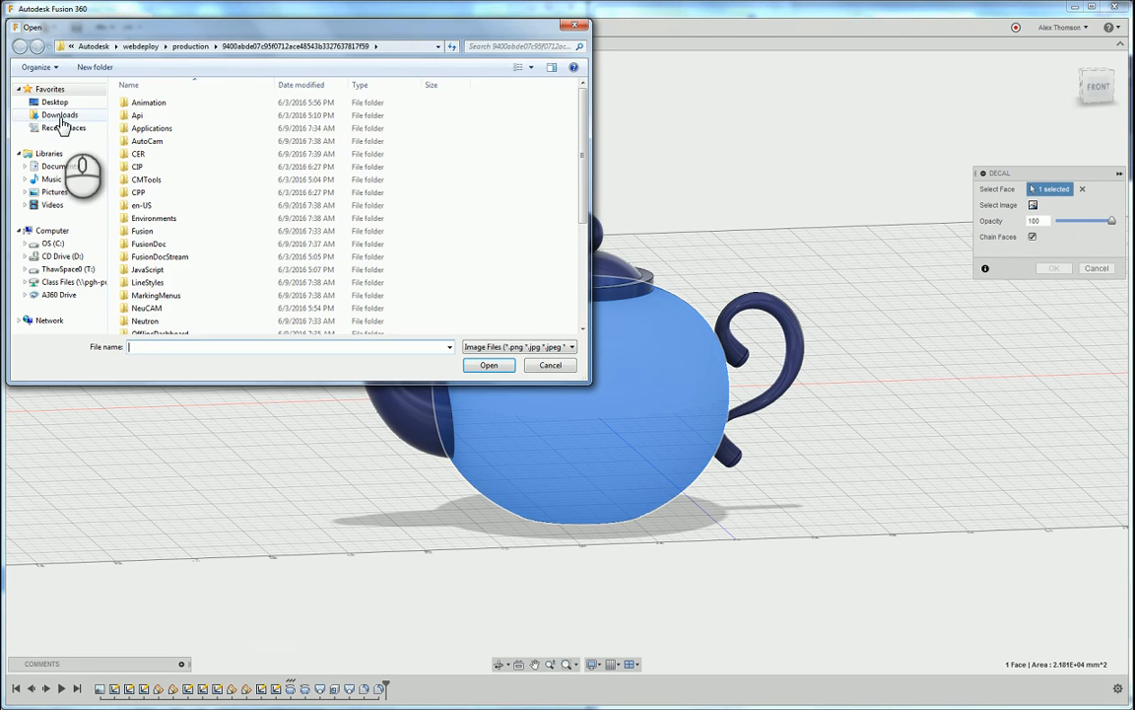
{"action": "left_click", "coordinate": [59, 115]}
{"action": "left_click", "coordinate": [283, 116]}
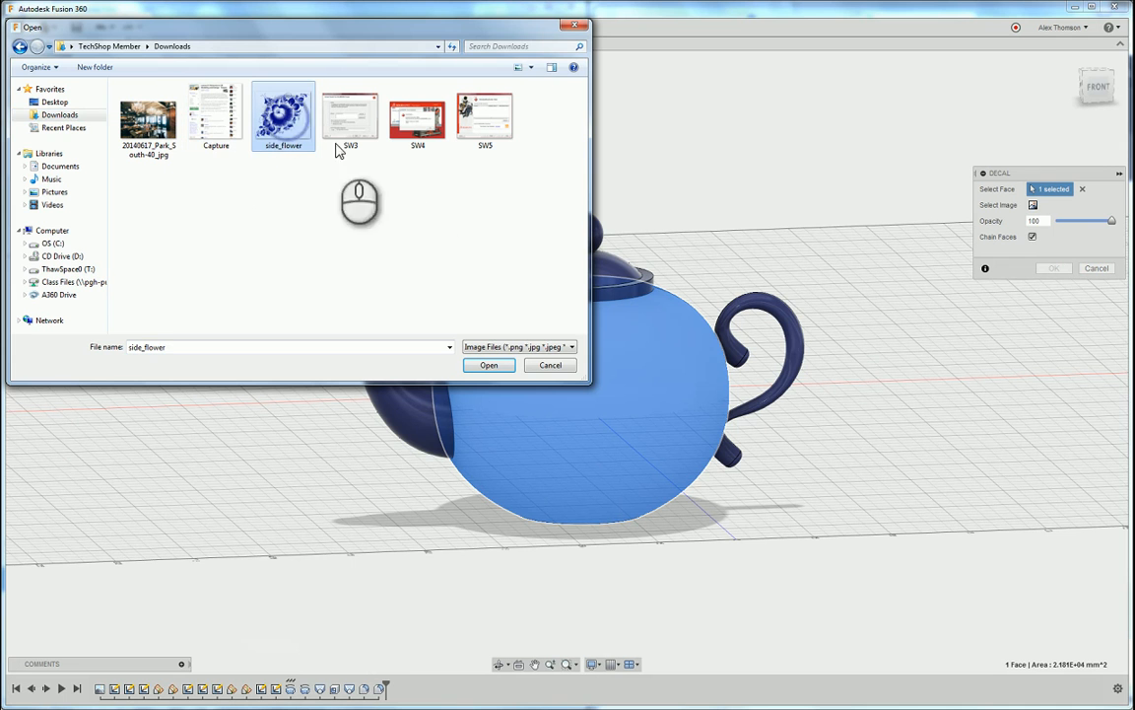
{"action": "left_click", "coordinate": [490, 366]}
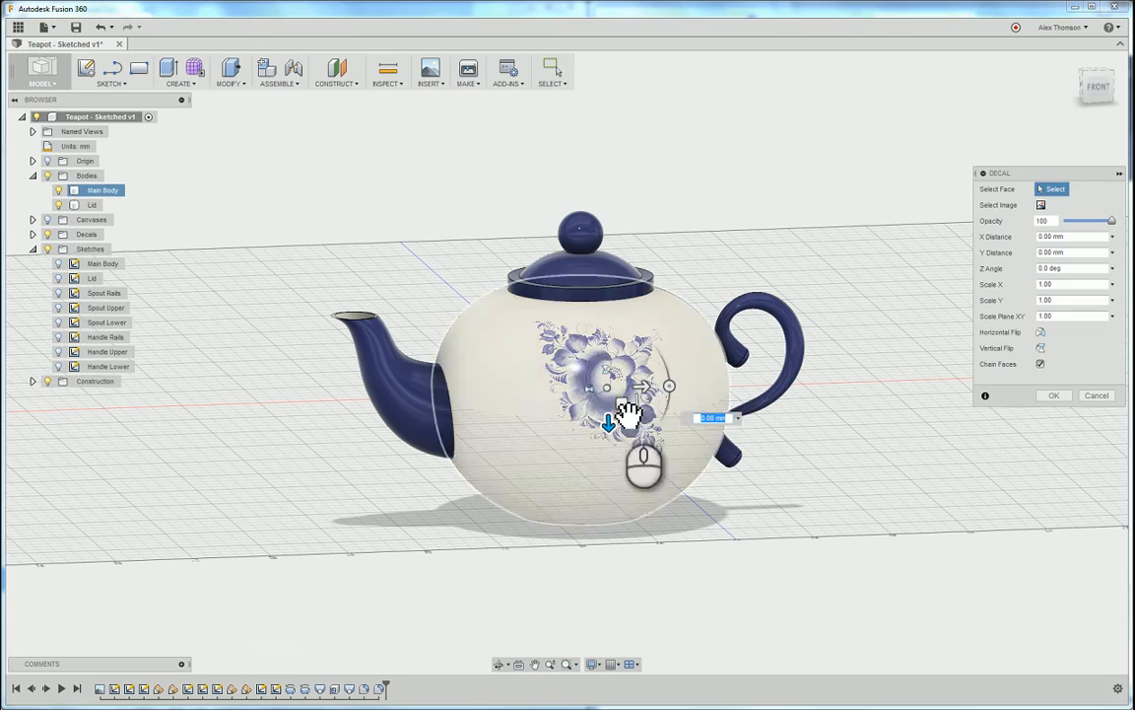
- Move the decal across the body face by about 10.6 mm in X and 14.6 mm in Y
{"action": "left_click", "coordinate": [1094, 89]}
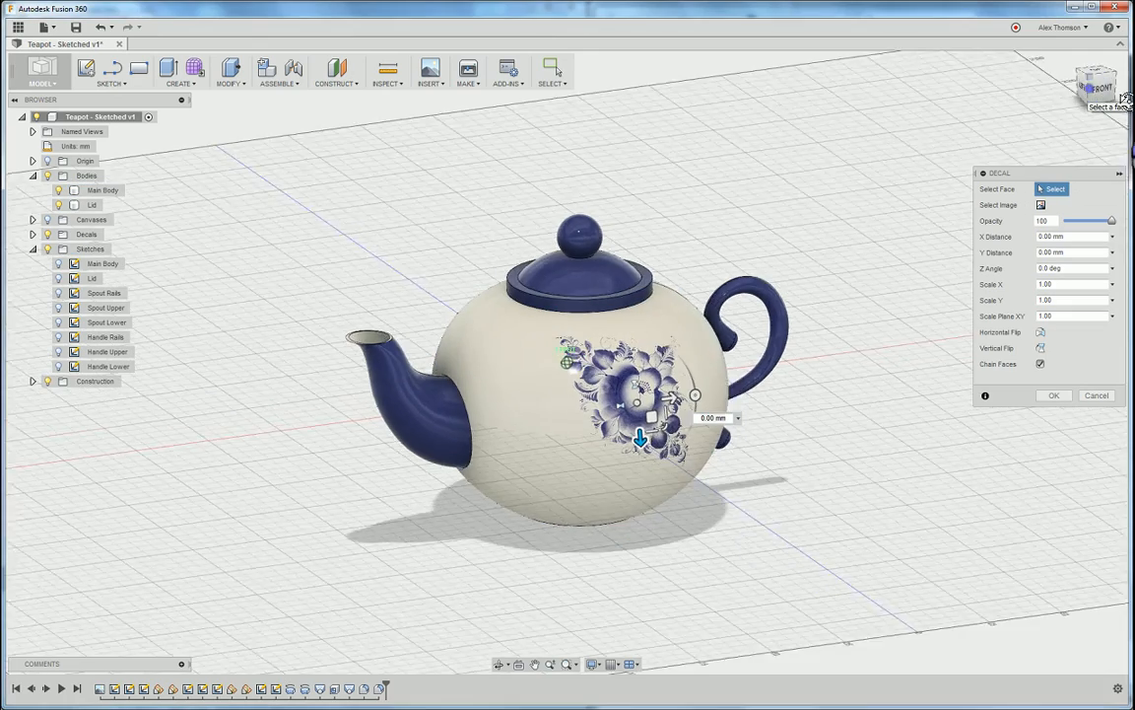
{"action": "left_click_drag", "start_coordinate": [1094, 89], "coordinate": [1131, 89]}
{"action": "scroll", "coordinate": [783, 483], "scroll_direction": "up", "scroll_amount": 3}
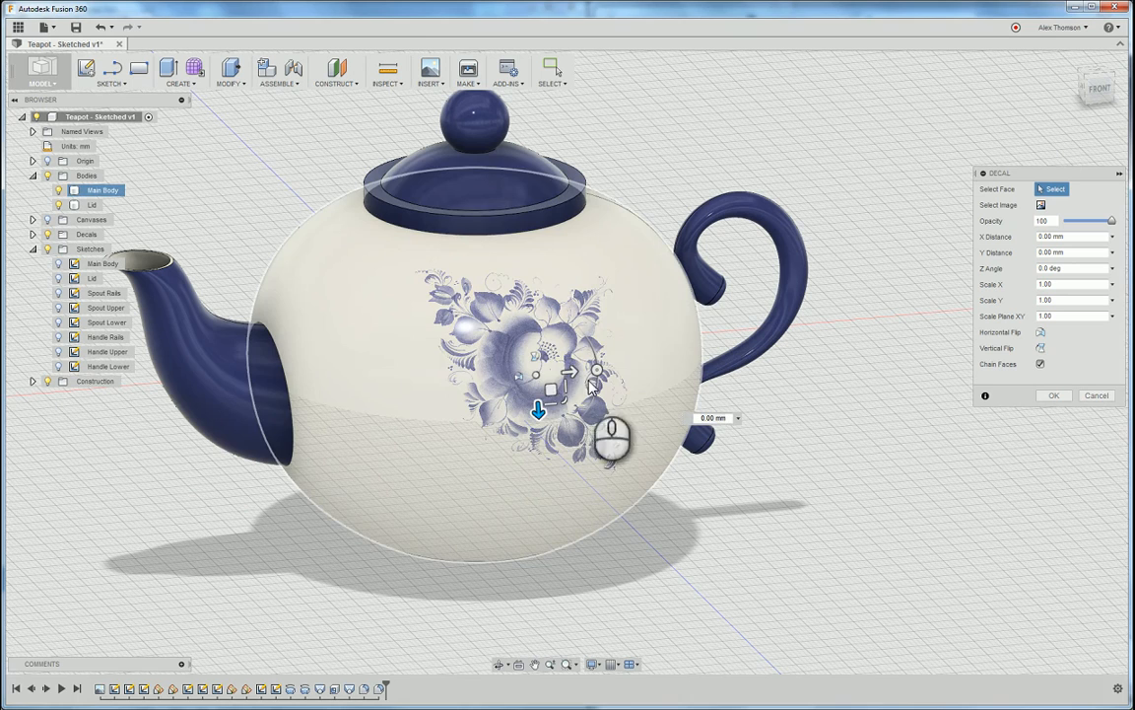
{"action": "left_click", "coordinate": [551, 391]}
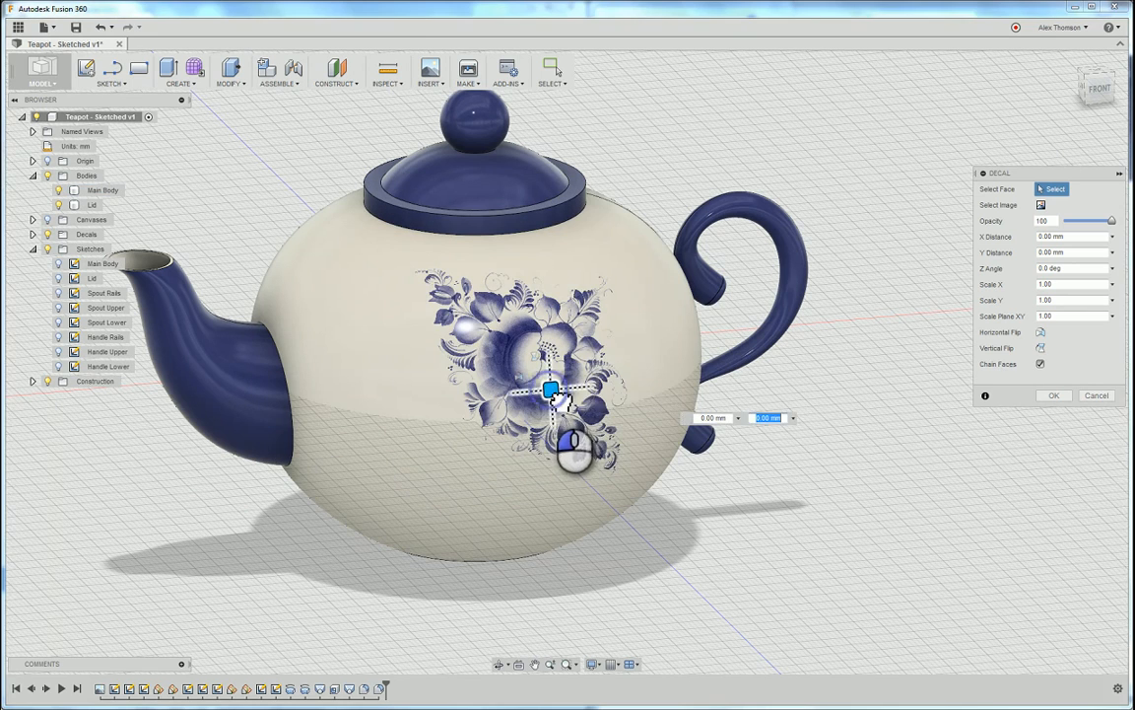
{"action": "left_click_drag", "start_coordinate": [556, 397], "coordinate": [636, 446]}
- Rotate the decal 90 degrees and move it towards the handle, about 17.8 mm in X and -6.7 mm in Y
{"action": "left_click", "coordinate": [1092, 89]}
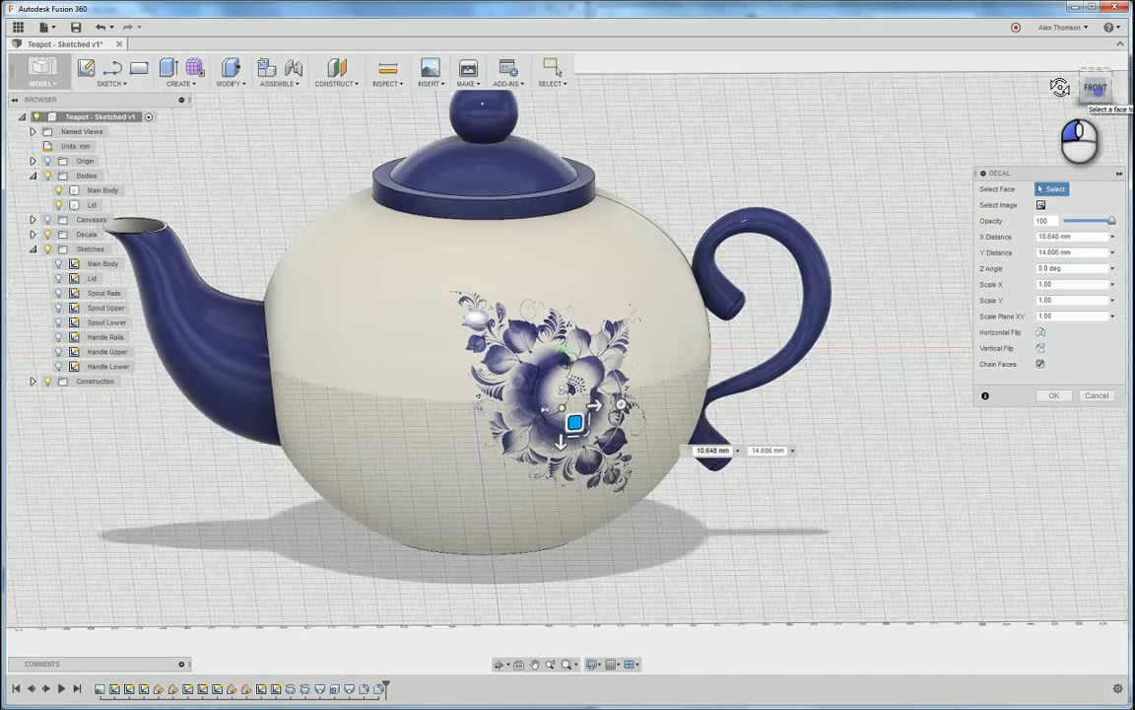
{"action": "left_click_drag", "start_coordinate": [1061, 87], "coordinate": [1015, 83]}
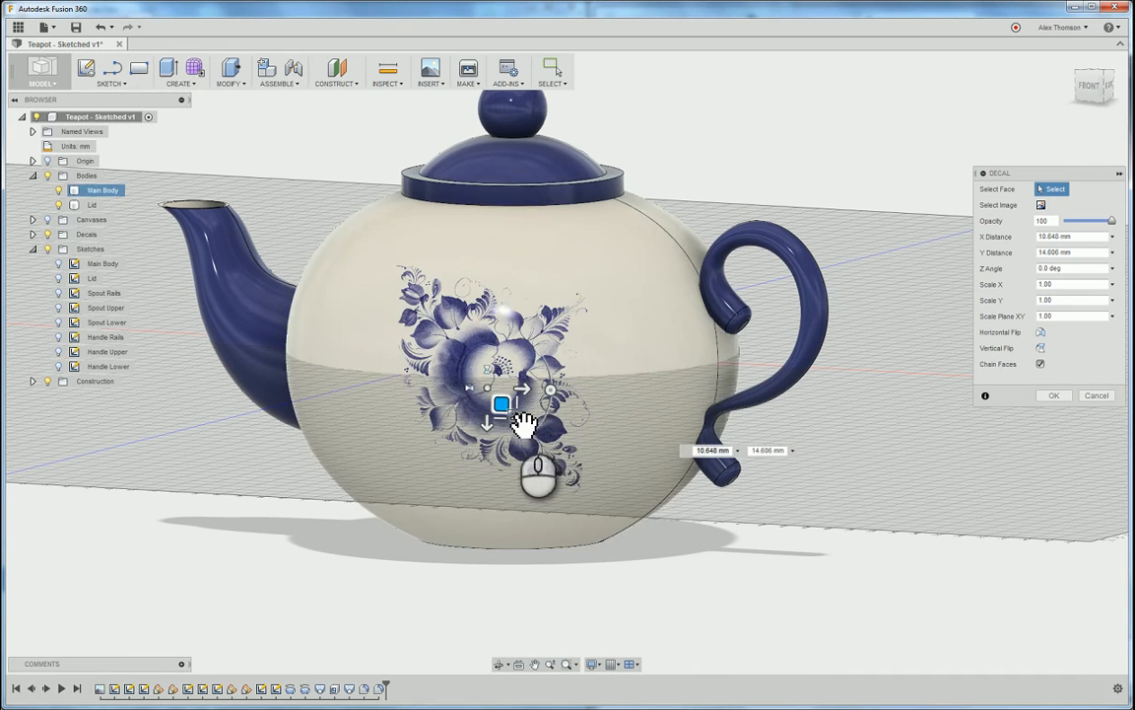
{"action": "left_click_drag", "start_coordinate": [515, 422], "coordinate": [500, 342]}
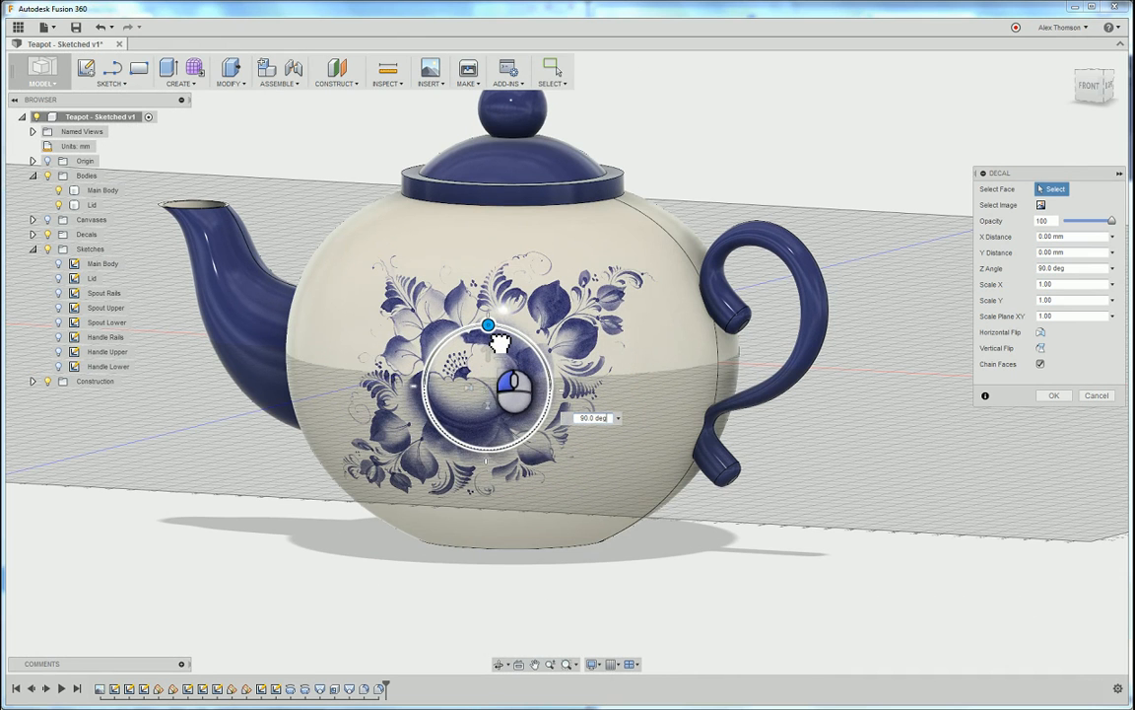
{"action": "left_click_drag", "start_coordinate": [537, 394], "coordinate": [597, 411]}
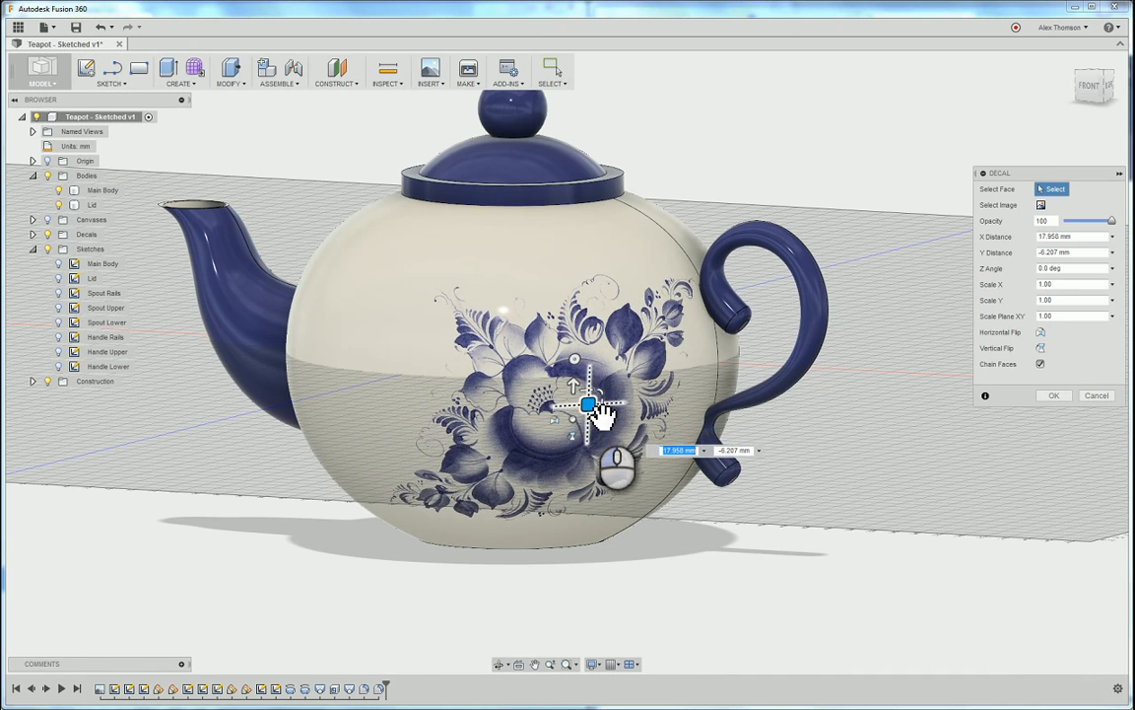
{"action": "mouse_move", "coordinate": [1094, 90]}
{"action": "left_mouse_down"}
{"action": "mouse_move", "coordinate": [1131, 85]}
{"action": "mouse_move", "coordinate": [1123, 69]}
{"action": "mouse_move", "coordinate": [1109, 73]}
{"action": "left_mouse_up"}
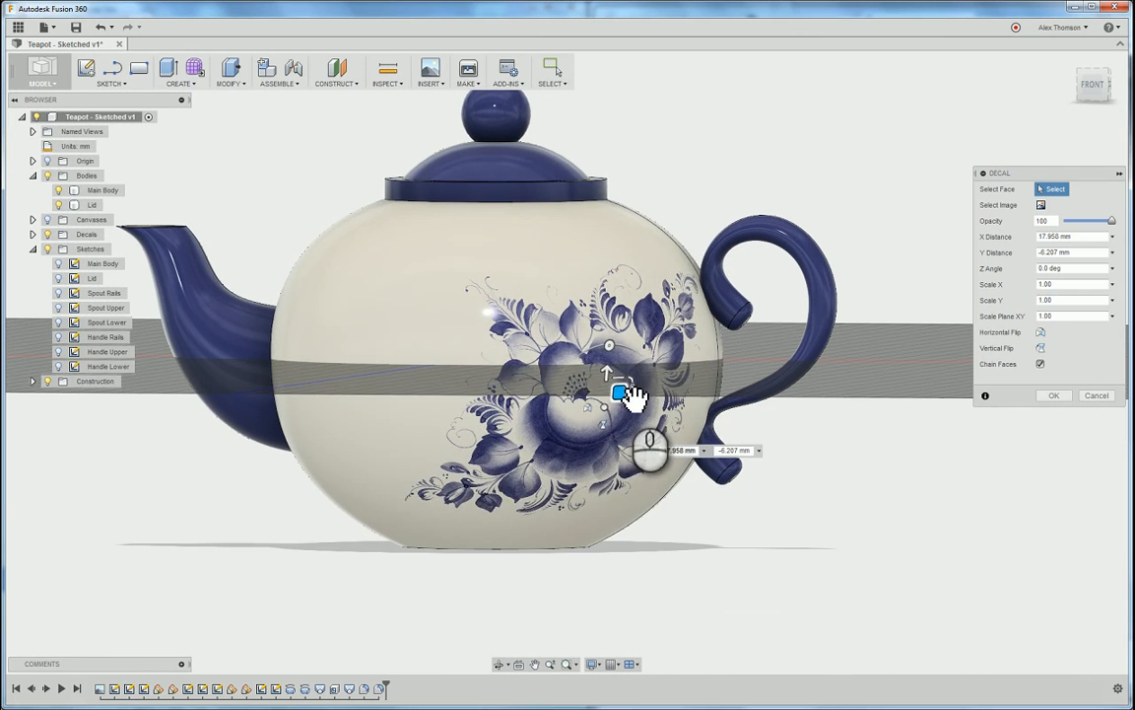
{"action": "left_click_drag", "start_coordinate": [620, 396], "coordinate": [620, 414]}
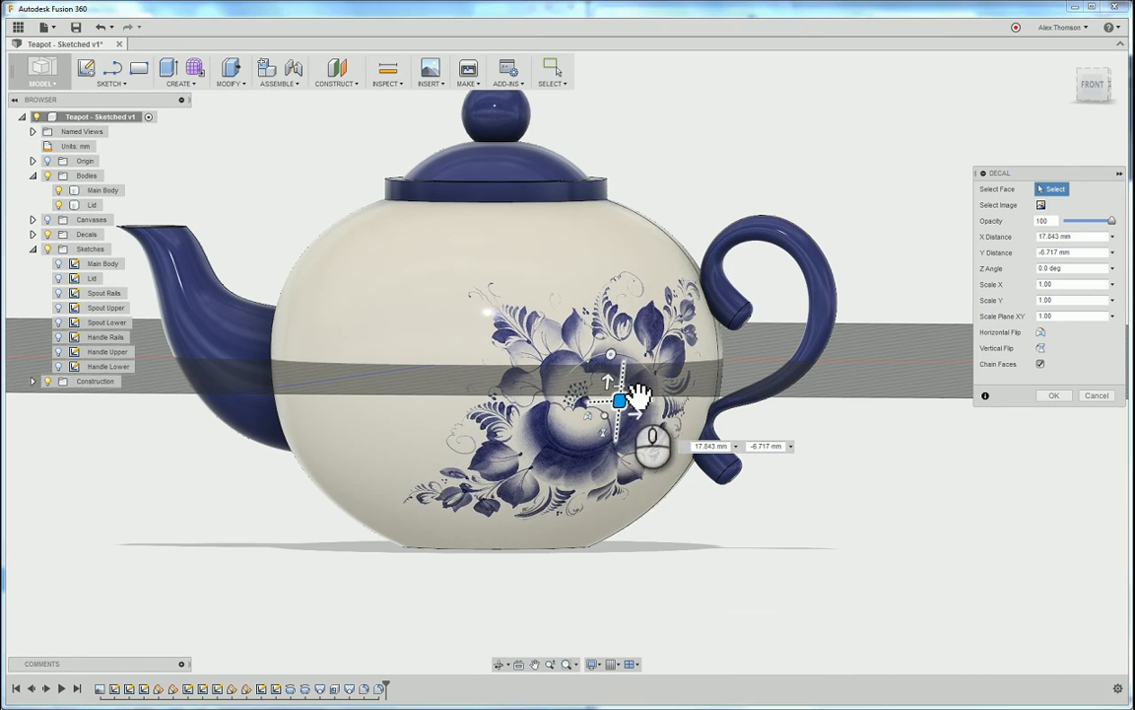
- Fine-tune the decal's position by about 0.3 mm in X and -0.7 mm in Y, keeping its angle, and finish placing it
{"action": "left_click_drag", "start_coordinate": [623, 360], "coordinate": [618, 361]}
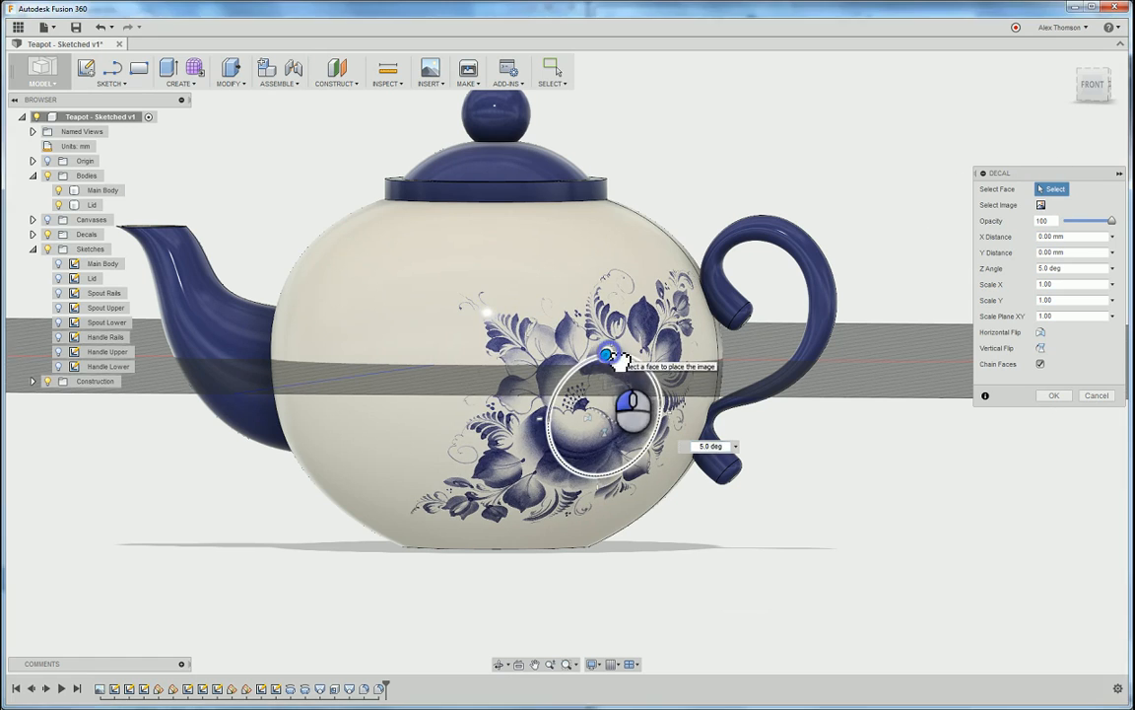
{"action": "left_click_drag", "start_coordinate": [611, 357], "coordinate": [621, 360]}
{"action": "left_click_drag", "start_coordinate": [1124, 101], "coordinate": [1035, 87]}
{"action": "left_click_drag", "start_coordinate": [1056, 143], "coordinate": [1112, 150]}
{"action": "left_click", "coordinate": [1090, 90]}
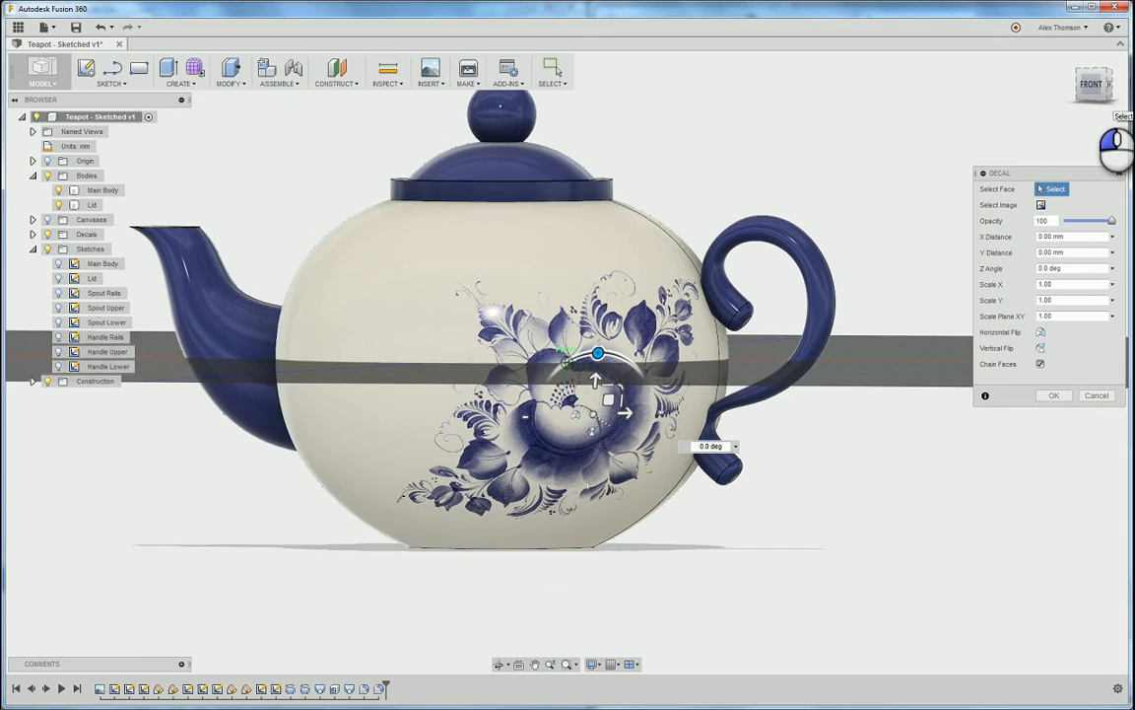
{"action": "left_click_drag", "start_coordinate": [618, 406], "coordinate": [622, 408]}
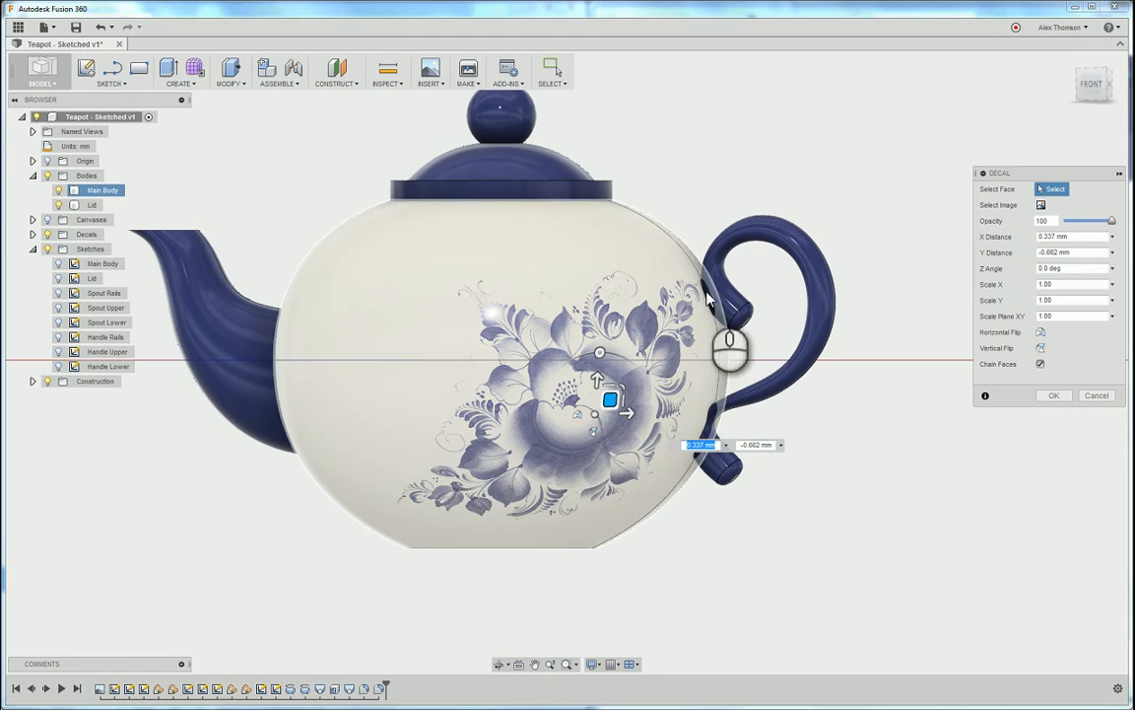
{"action": "left_click_drag", "start_coordinate": [1092, 96], "coordinate": [1121, 99]}
{"action": "middle_click_drag", "start_coordinate": [970, 461], "coordinate": [818, 437], "text": "shift"}
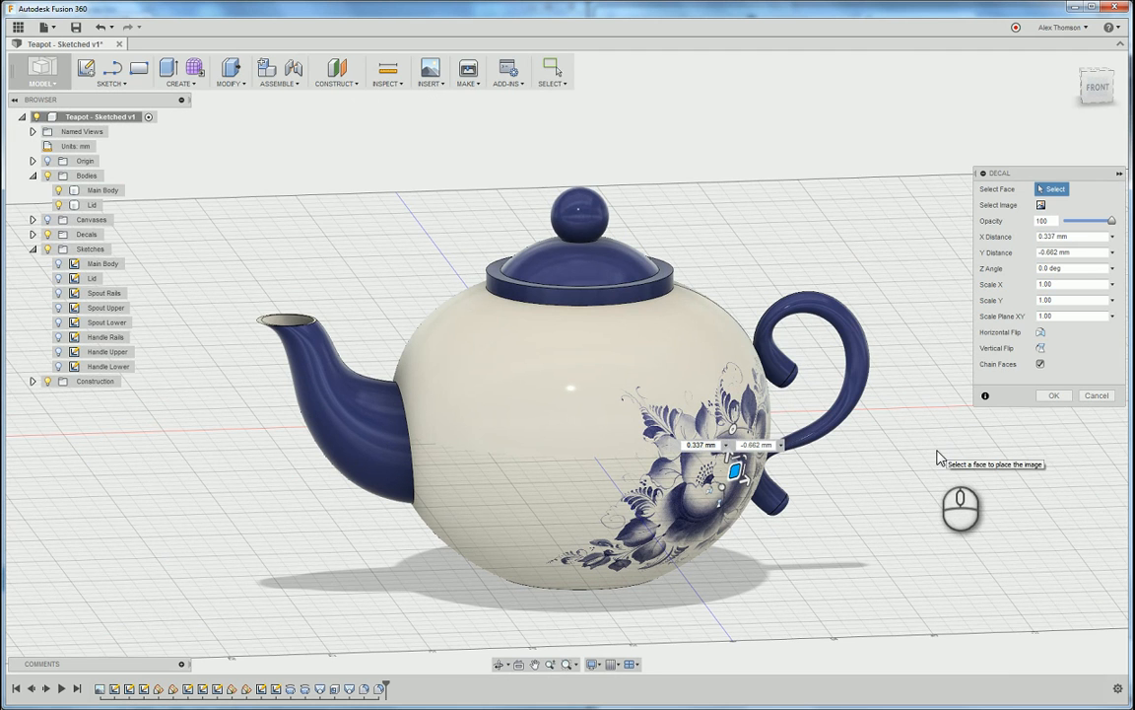
{"action": "left_click", "coordinate": [1053, 395]}
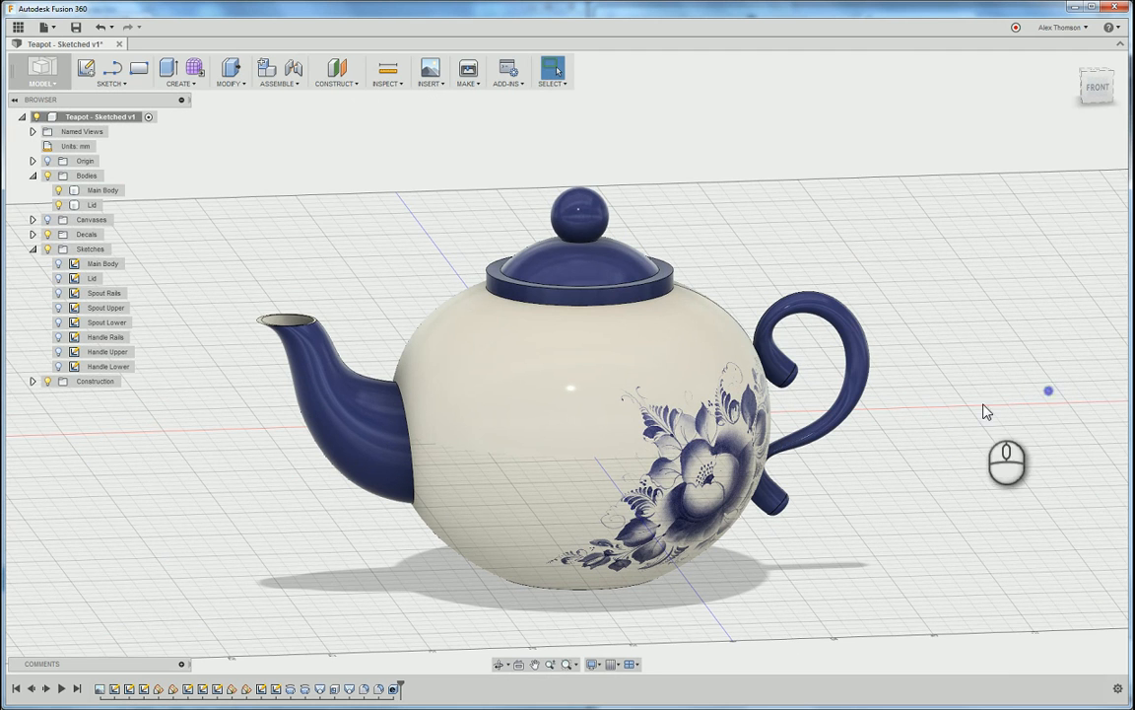
{"action": "left_click", "coordinate": [558, 227]}
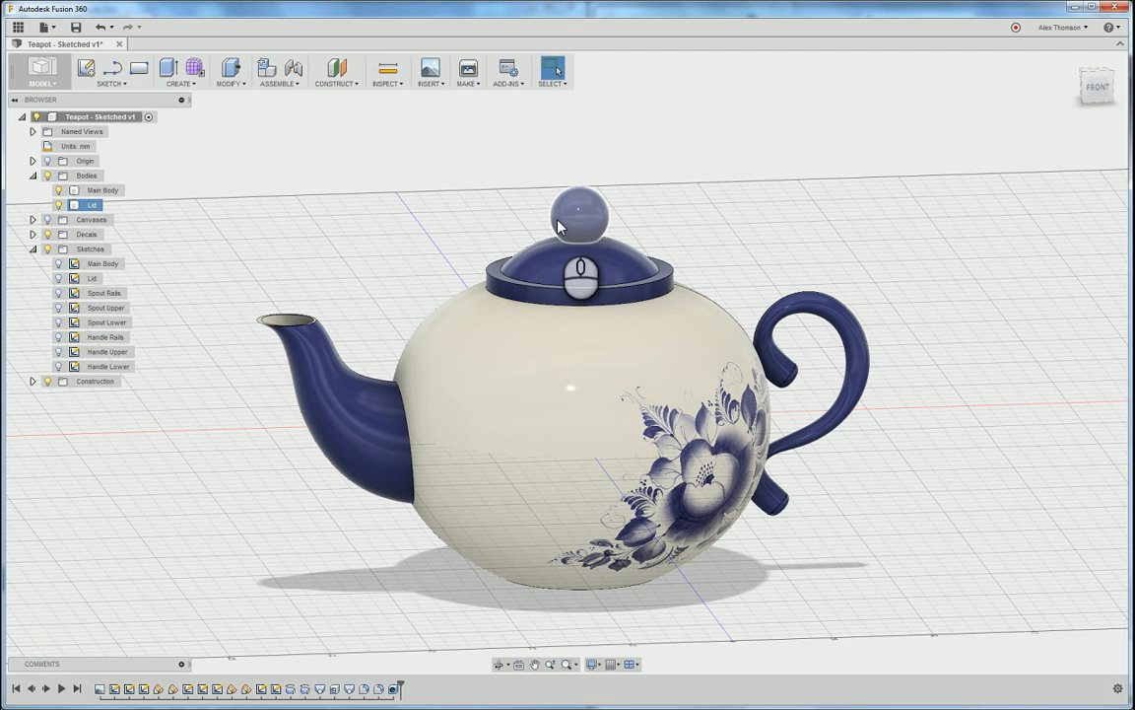
{"action": "left_click", "coordinate": [172, 183]}
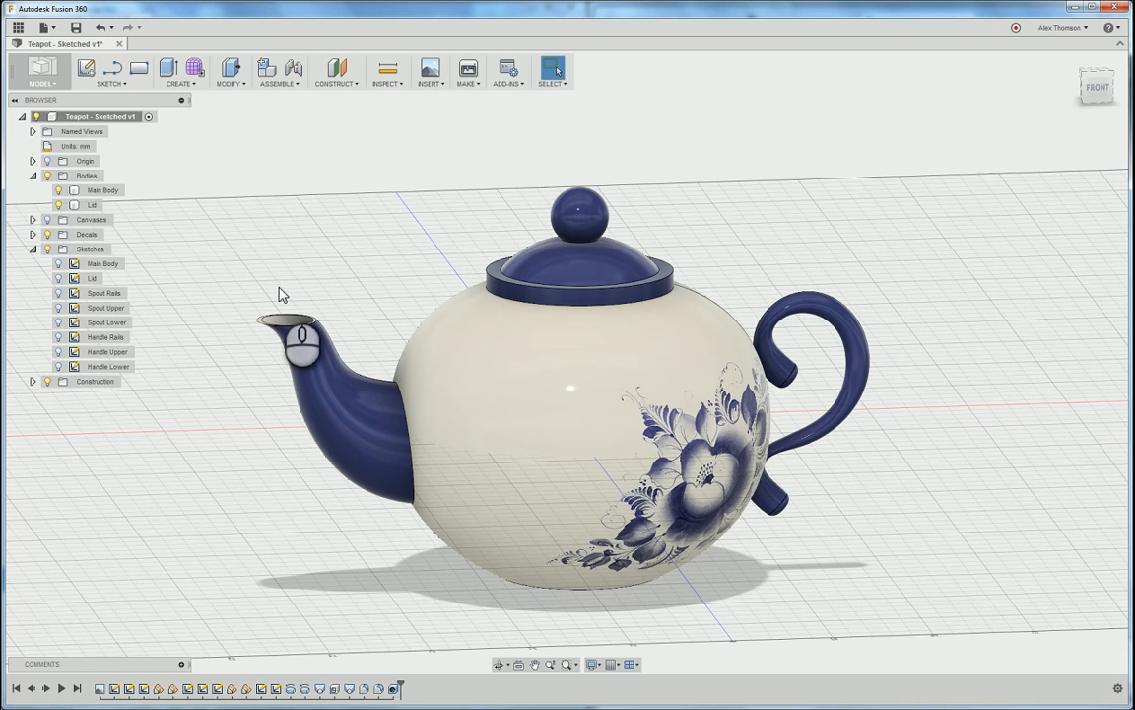
- Switch to the Render workspace and start an in-canvas render showing the teapot with its flower decal
{"action": "left_click", "coordinate": [44, 88]}
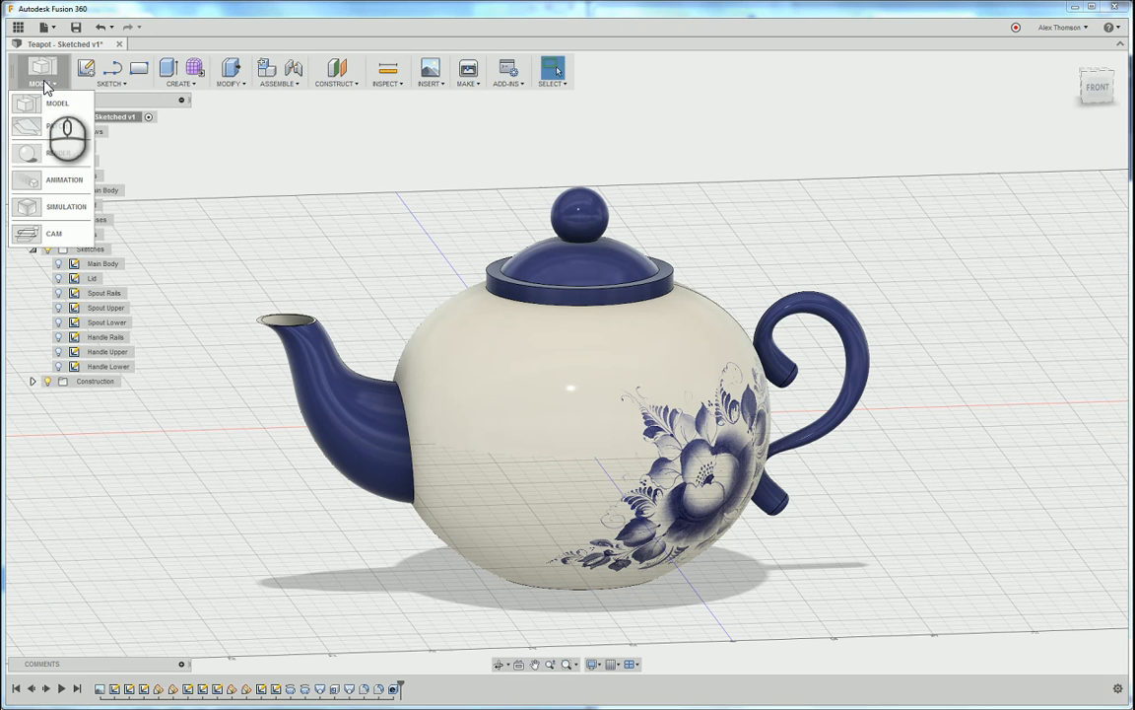
{"action": "left_click", "coordinate": [73, 154]}
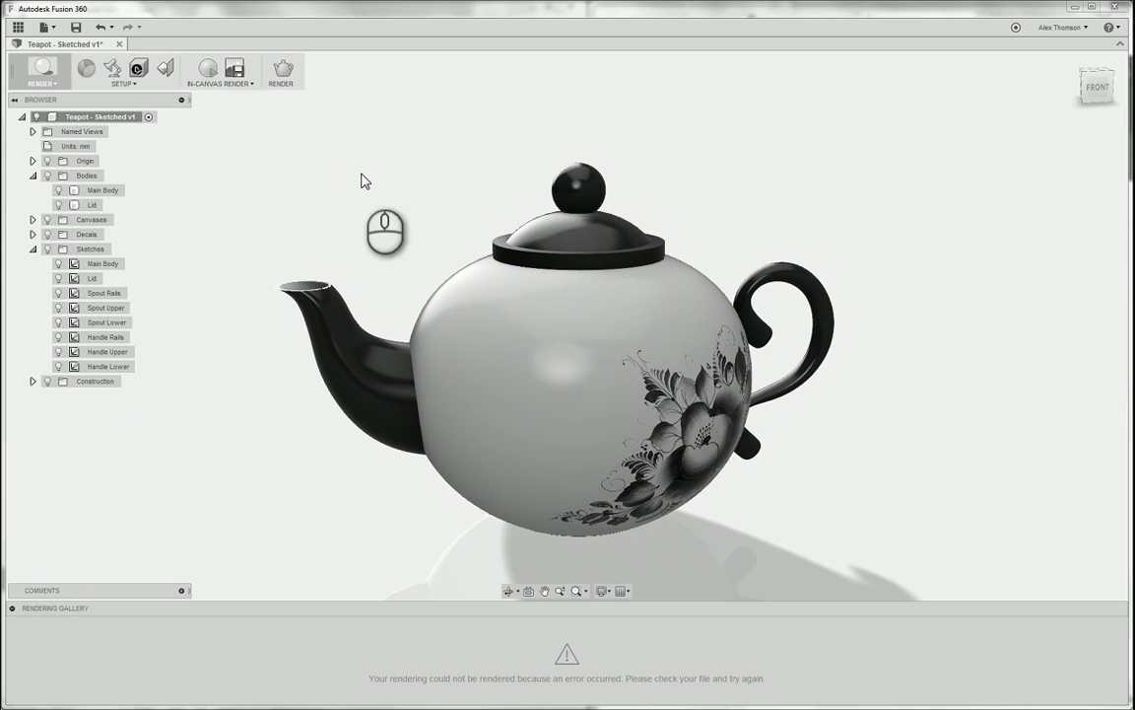
{"action": "middle_click_drag", "start_coordinate": [385, 190], "coordinate": [435, 196]}
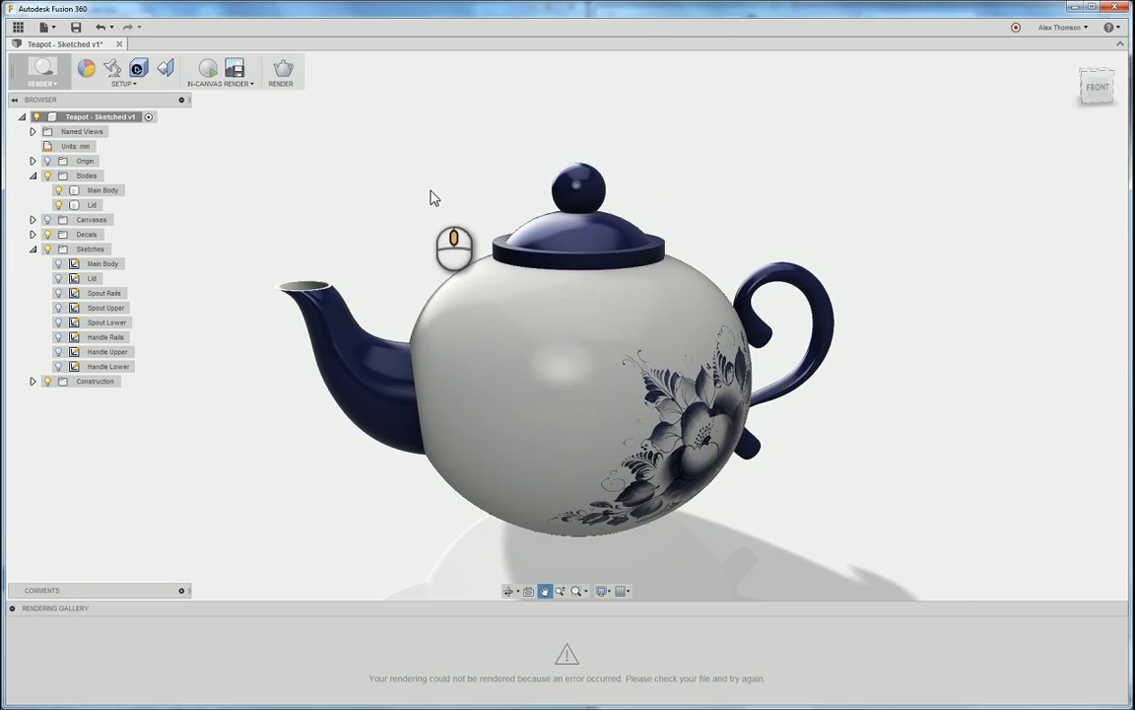
{"action": "mouse_move", "coordinate": [1094, 94]}
{"action": "left_mouse_down"}
{"action": "mouse_move", "coordinate": [1124, 94]}
{"action": "mouse_move", "coordinate": [1052, 94]}
{"action": "mouse_move", "coordinate": [1064, 103]}
{"action": "mouse_move", "coordinate": [1115, 103]}
{"action": "mouse_move", "coordinate": [1114, 85]}
{"action": "mouse_move", "coordinate": [993, 88]}
{"action": "mouse_move", "coordinate": [1087, 100]}
{"action": "mouse_move", "coordinate": [1111, 92]}
{"action": "mouse_move", "coordinate": [991, 86]}
{"action": "left_mouse_up"}
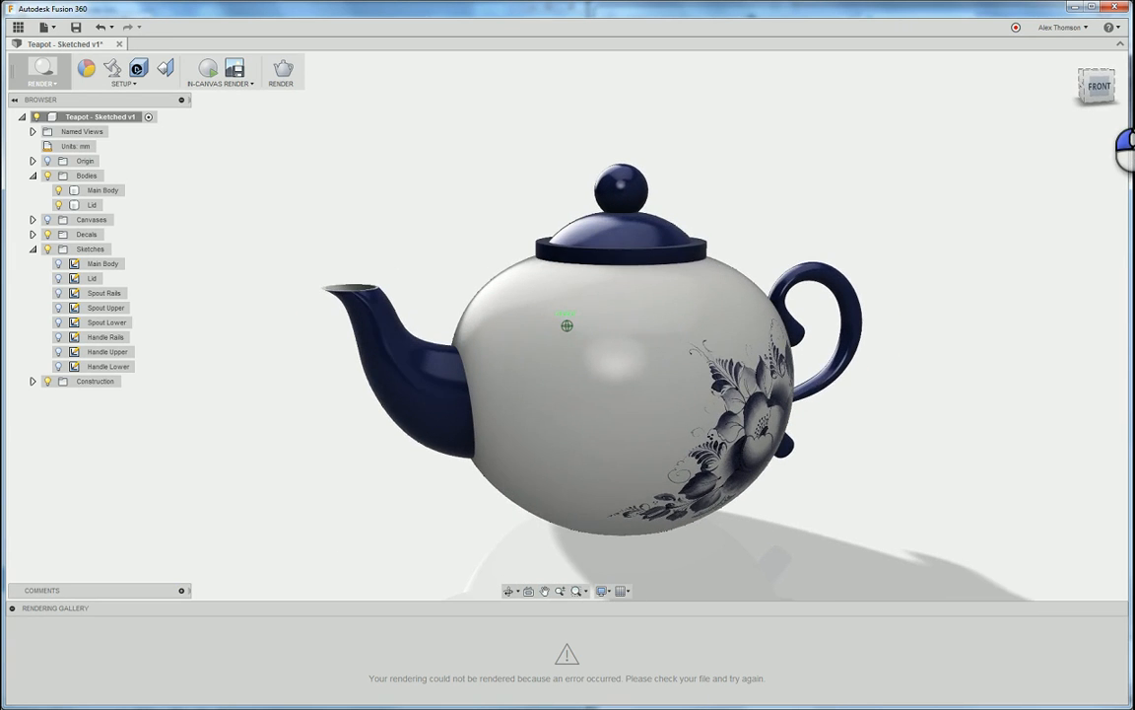
{"action": "middle_click_drag", "start_coordinate": [986, 248], "coordinate": [912, 250]}
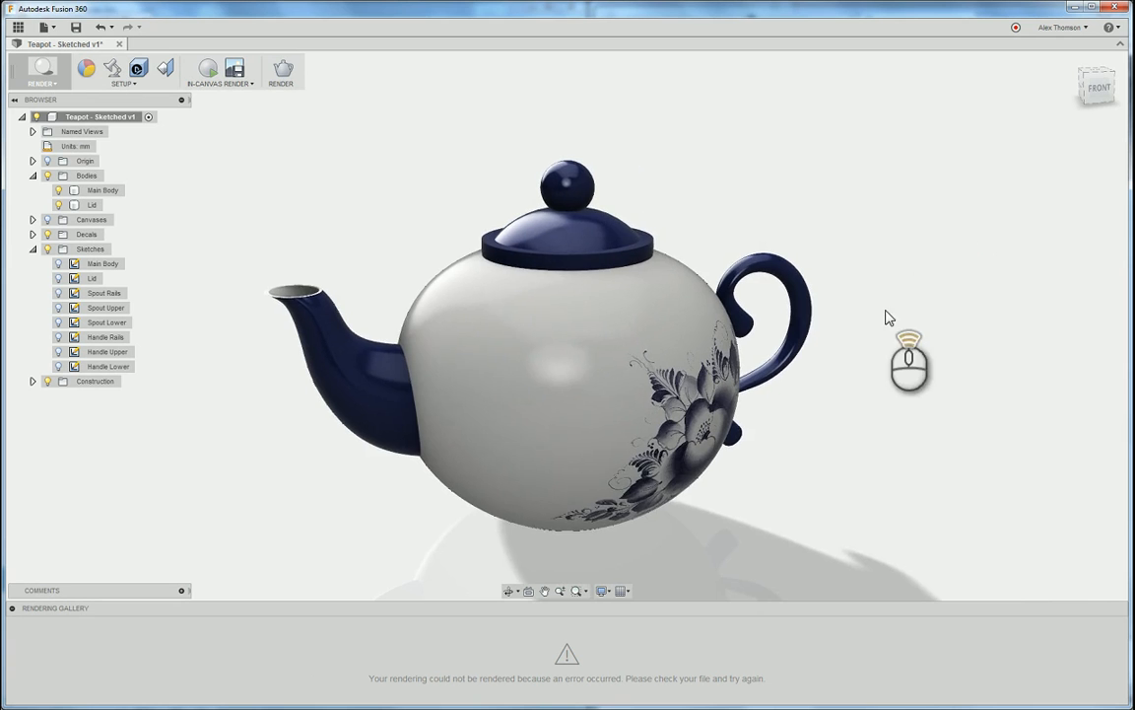
{"action": "scroll", "coordinate": [884, 309], "scroll_direction": "up", "scroll_amount": 2}
{"action": "scroll", "coordinate": [918, 271], "scroll_direction": "down", "scroll_amount": 1}
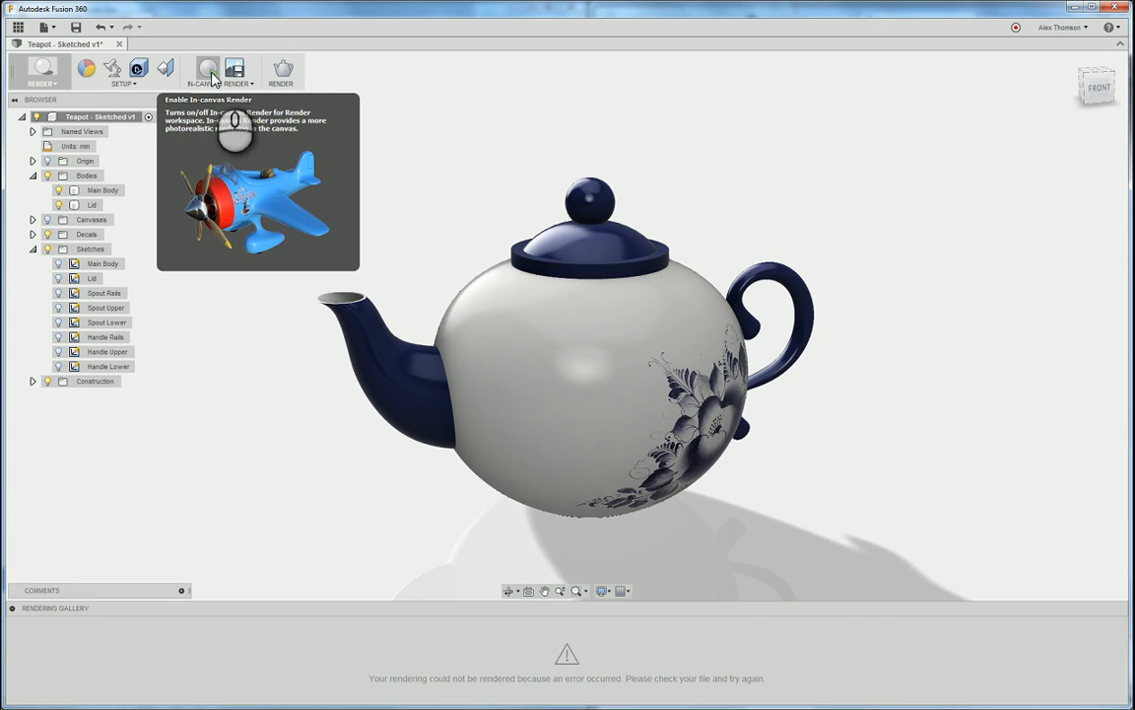
{"action": "left_click", "coordinate": [212, 76]}
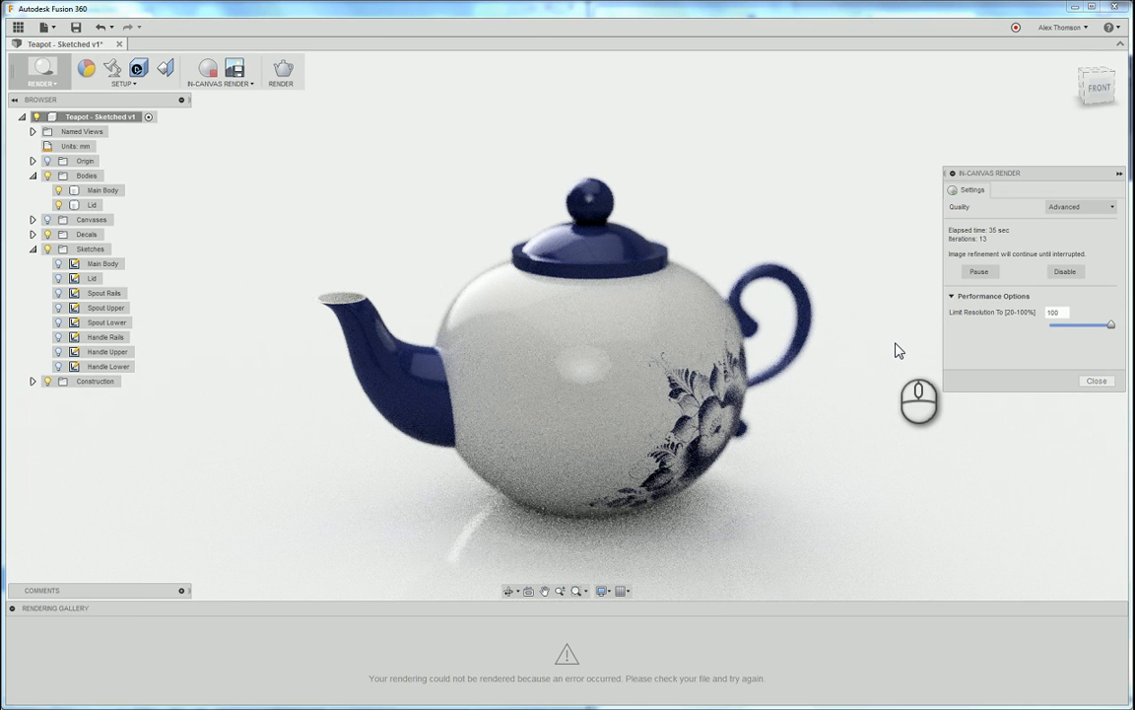
{"action": "mouse_move", "coordinate": [1070, 39]}
{"action": "middle_mouse_down", "text": "shift"}
{"action": "mouse_move", "coordinate": [1072, 27]}
{"action": "mouse_move", "coordinate": [1059, 97]}
{"action": "mouse_move", "coordinate": [1104, 99]}
{"action": "middle_mouse_up", "text": "shift"}
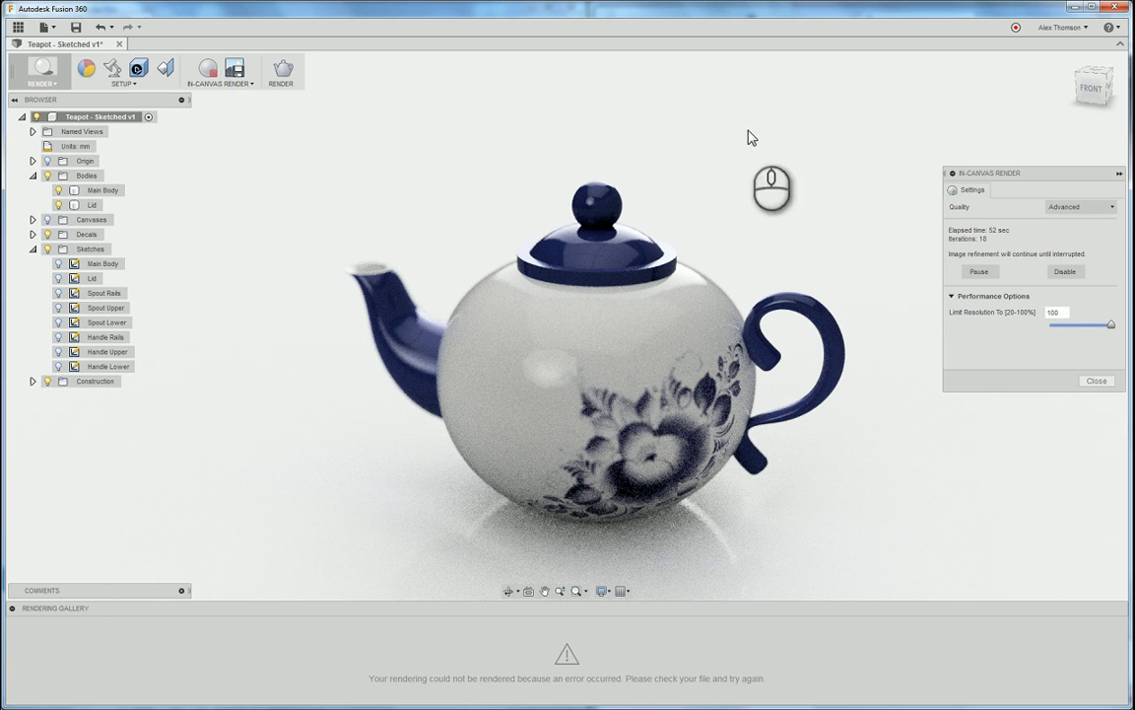
- Open the settings for a full render and choose the web image size 1280 x 1024
{"action": "left_click", "coordinate": [283, 71]}
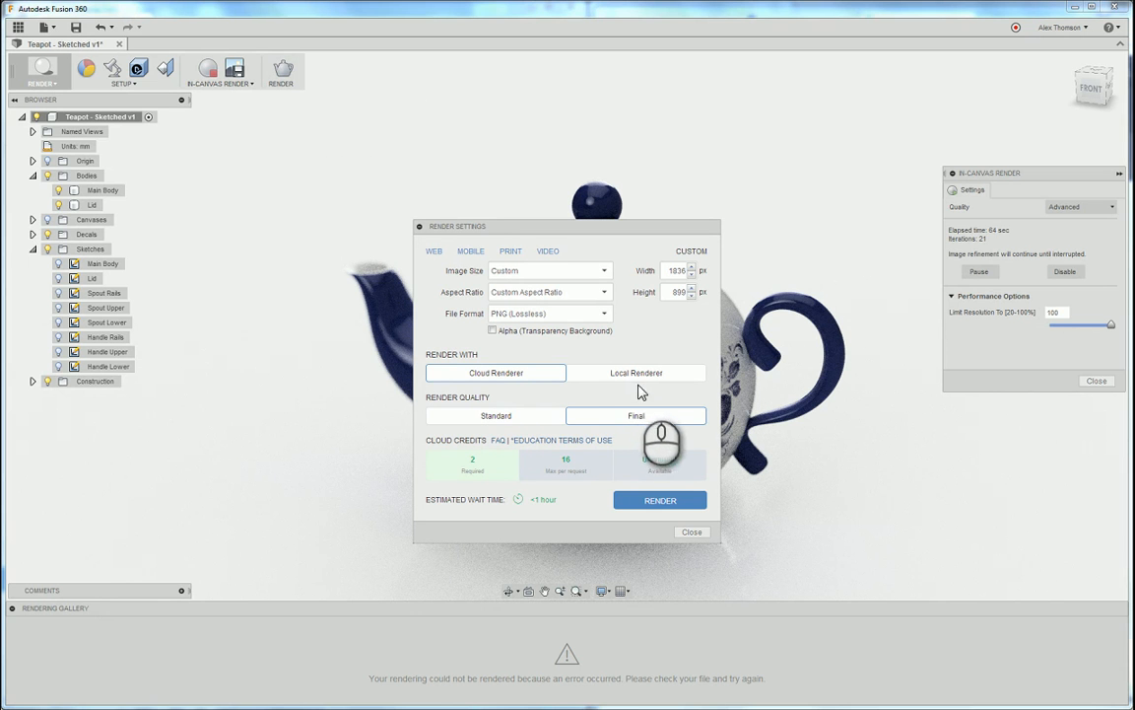
{"action": "left_click", "coordinate": [435, 251]}
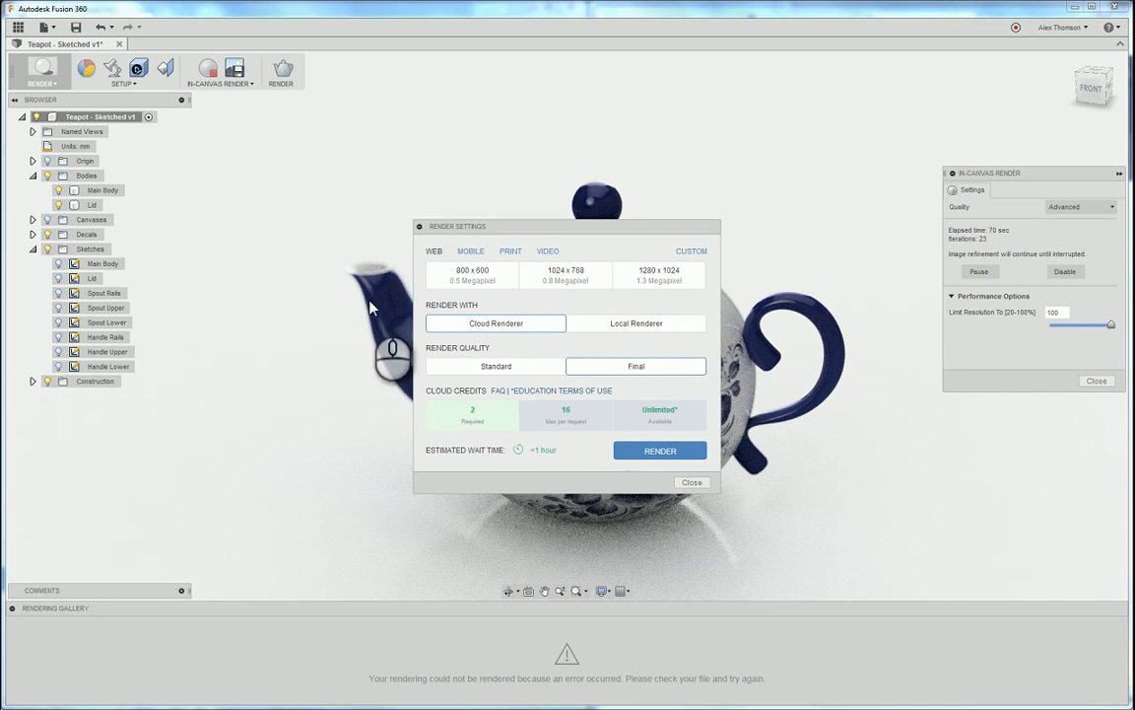
{"action": "left_click", "coordinate": [662, 275]}
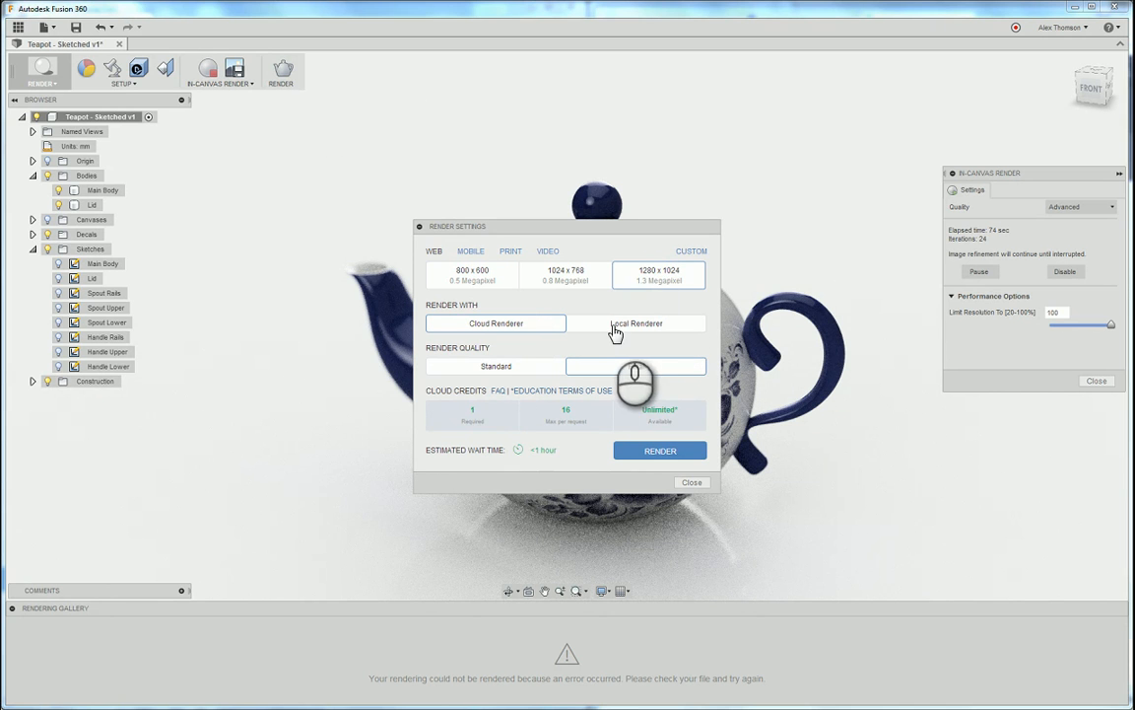
- Try the local renderer with advanced settings enabled and the render quality raised to Excellent, 100
{"action": "left_click", "coordinate": [591, 323]}
{"action": "left_click", "coordinate": [513, 367]}
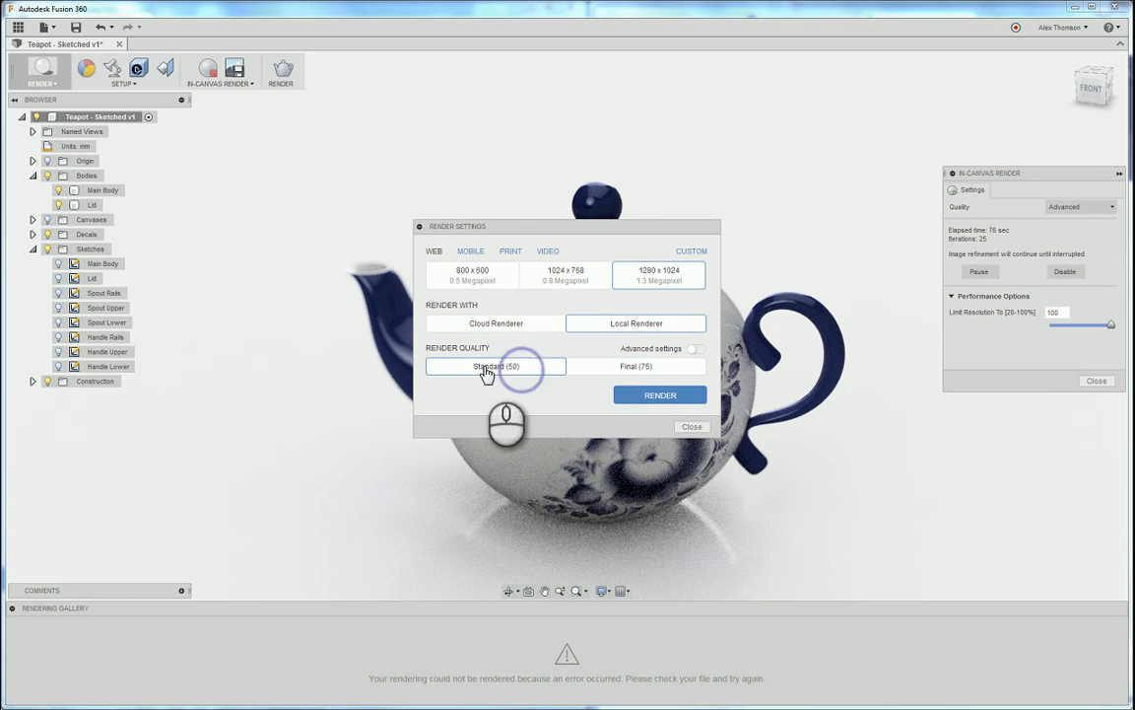
{"action": "left_click", "coordinate": [606, 365]}
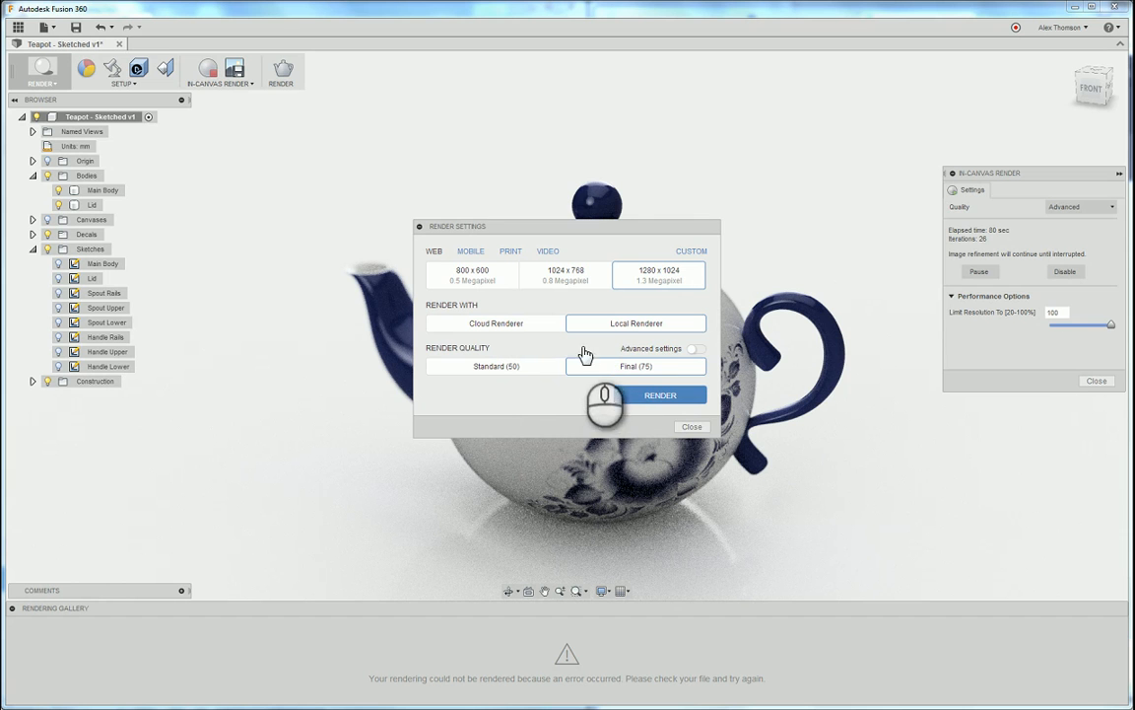
{"action": "left_click", "coordinate": [694, 349]}
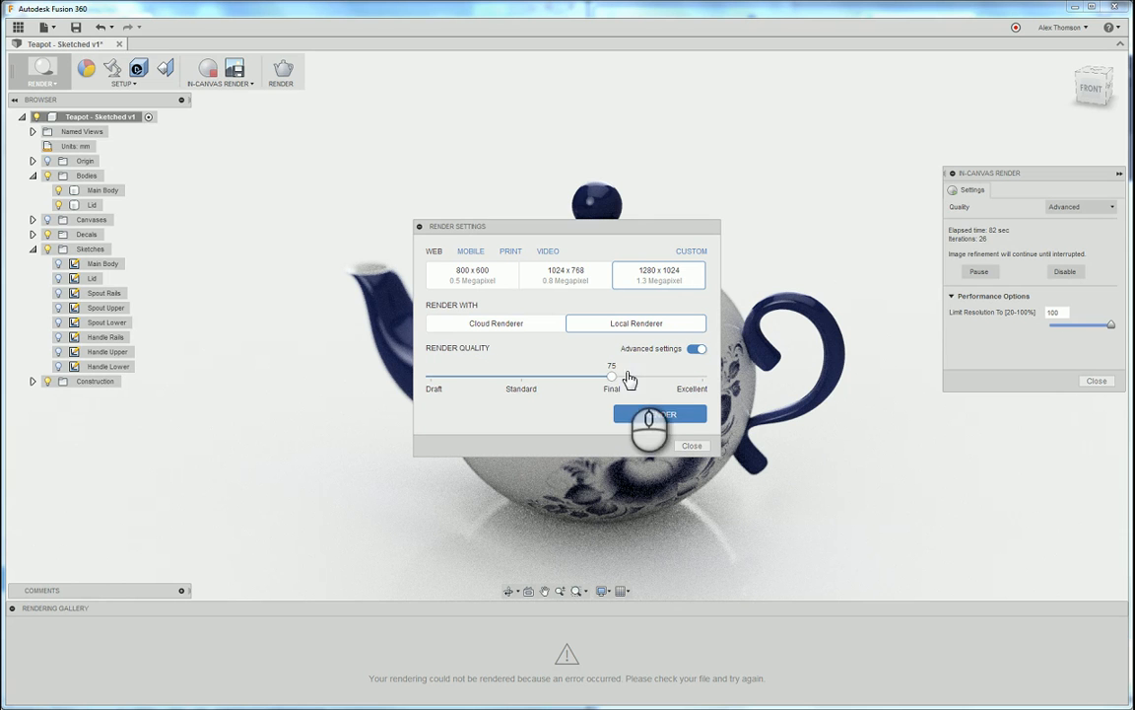
{"action": "left_click_drag", "start_coordinate": [609, 375], "coordinate": [720, 386]}
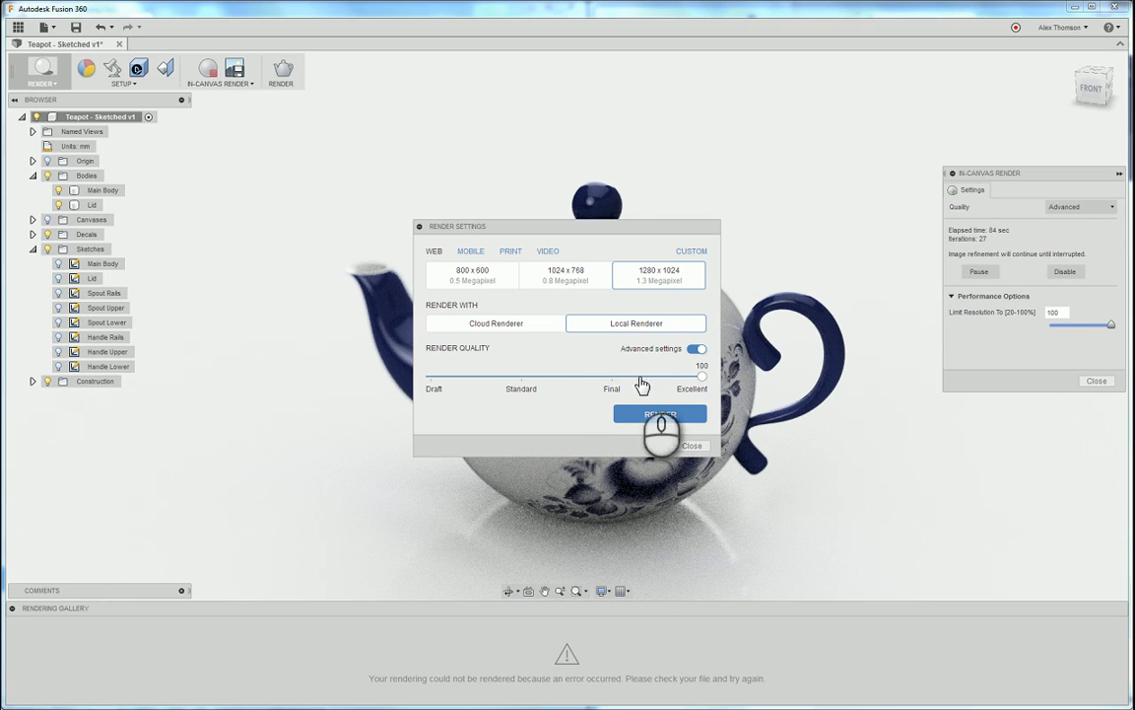
- Choose the cloud renderer at Final quality and start rendering the teapot
{"action": "left_click", "coordinate": [488, 324]}
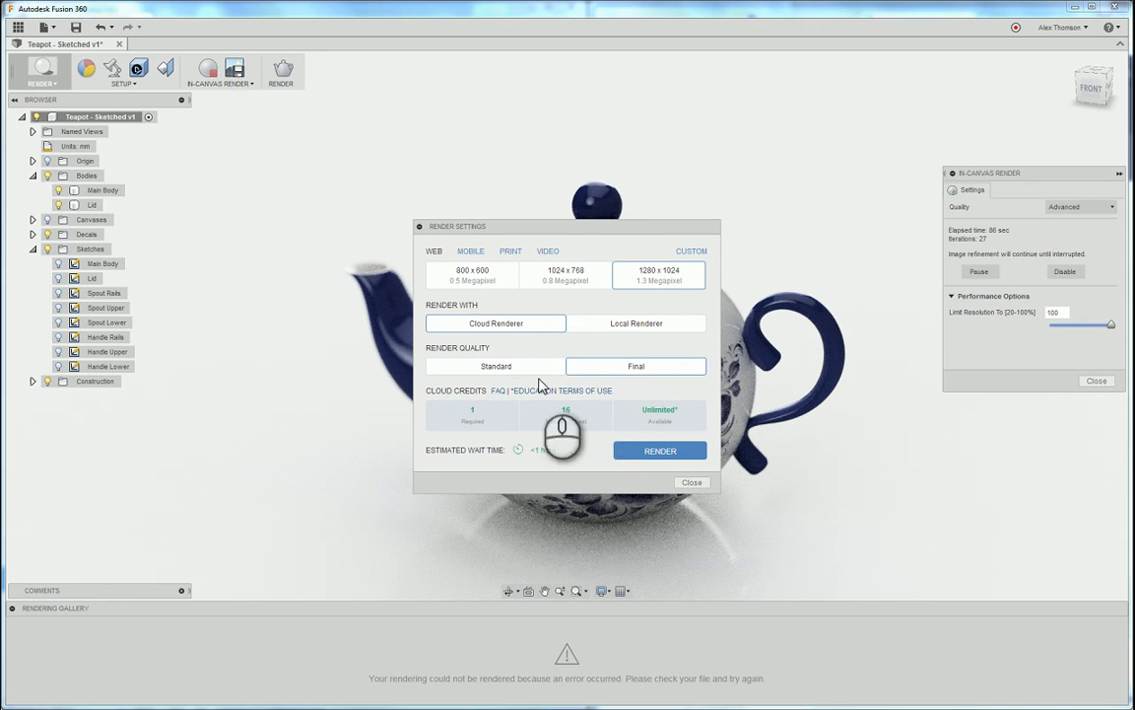
{"action": "left_click", "coordinate": [644, 457]}
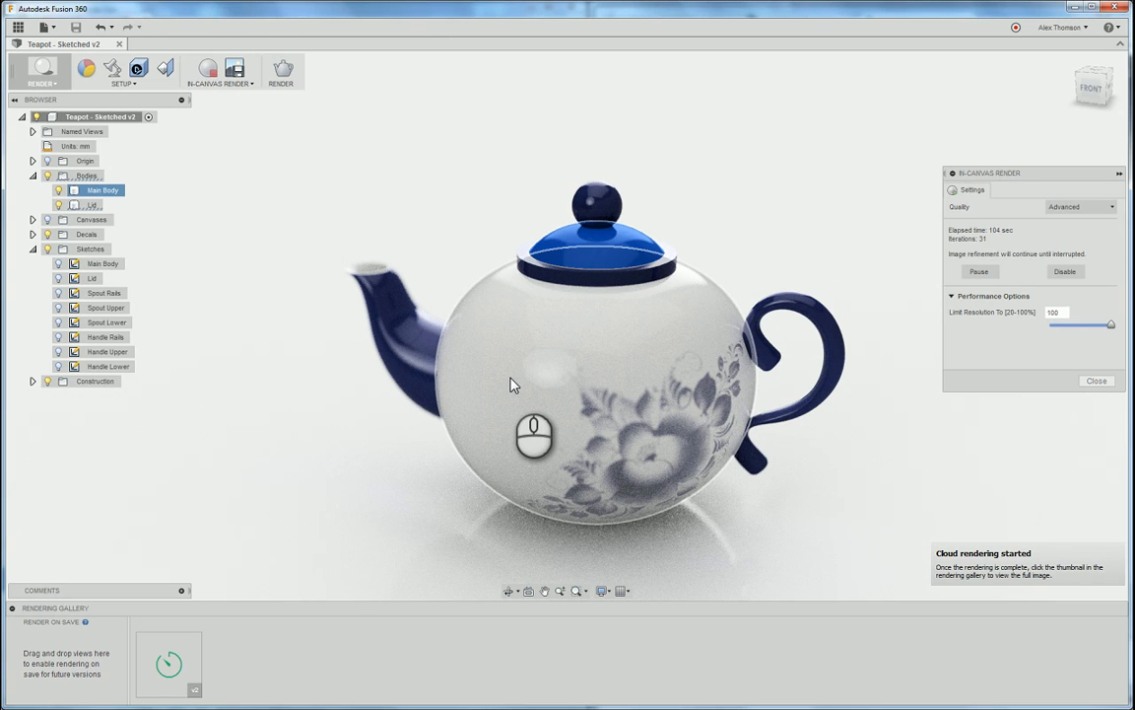
{"action": "mouse_move", "coordinate": [176, 682]}
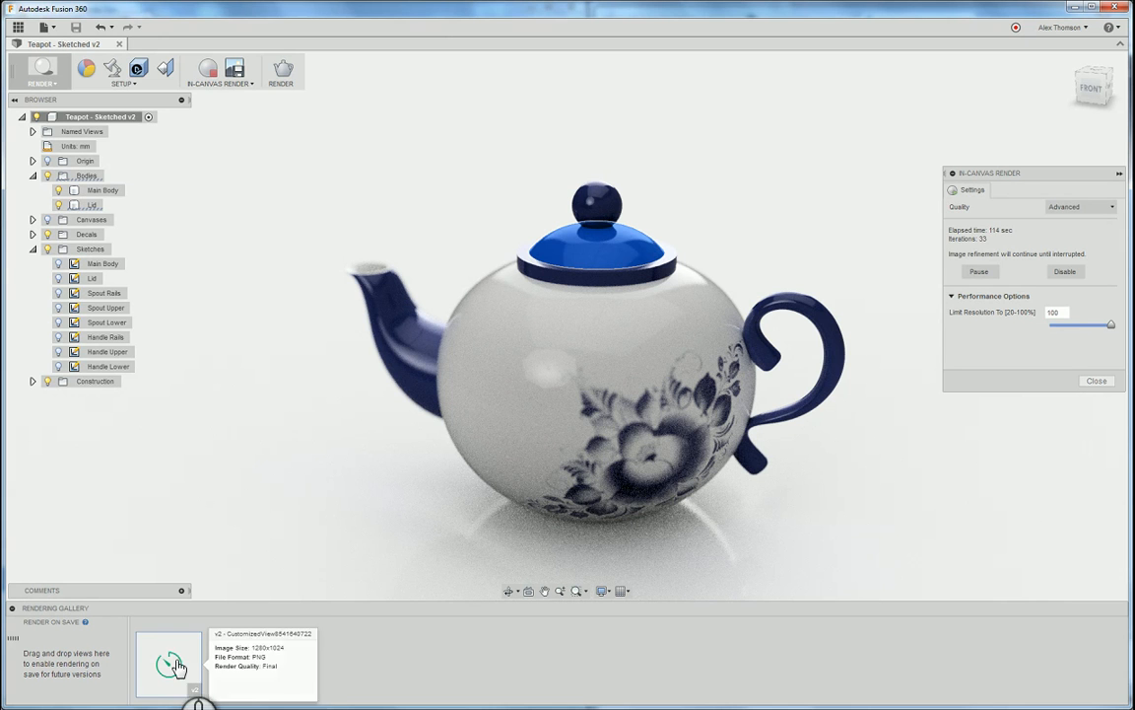
{"action": "left_click", "coordinate": [228, 486]}
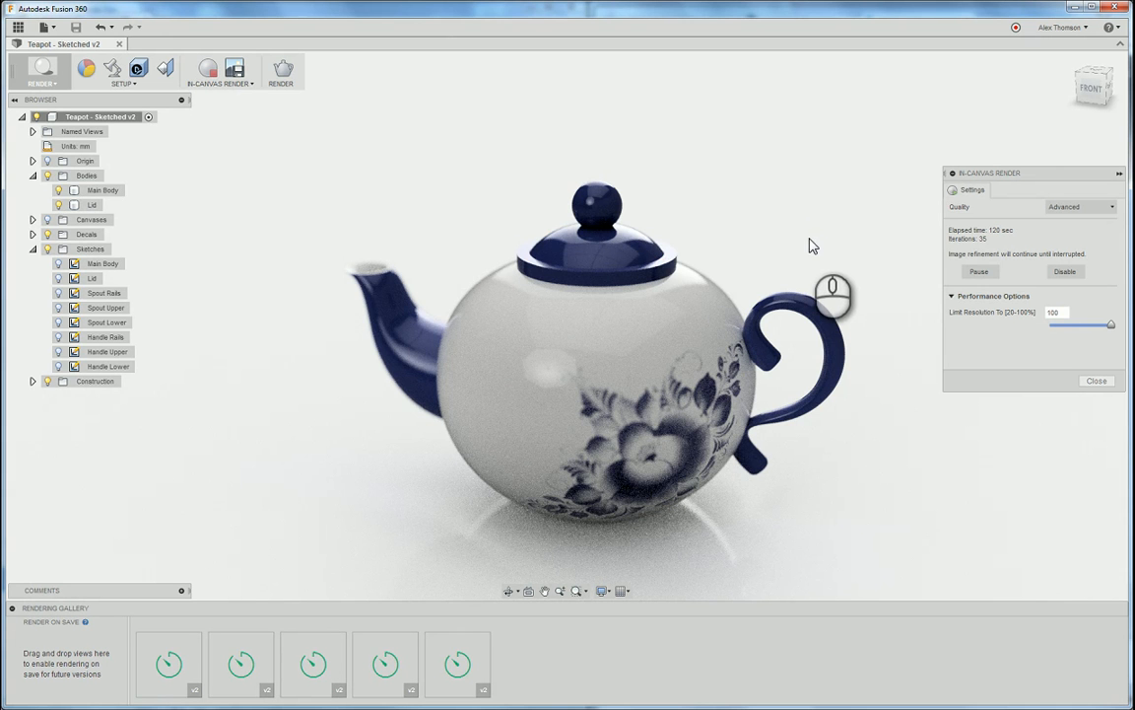
- Save the in-canvas render at the current document window size as a PNG, to the cloud project and the computer's Downloads folder
{"action": "left_click", "coordinate": [235, 71]}
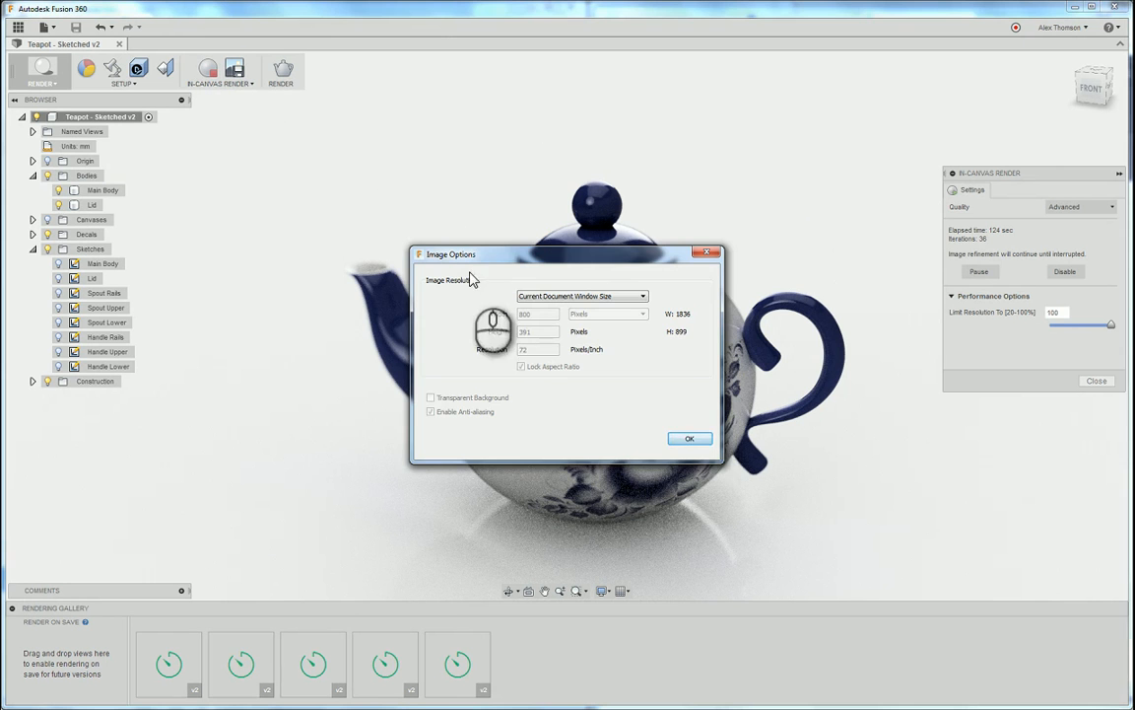
{"action": "left_click", "coordinate": [689, 437]}
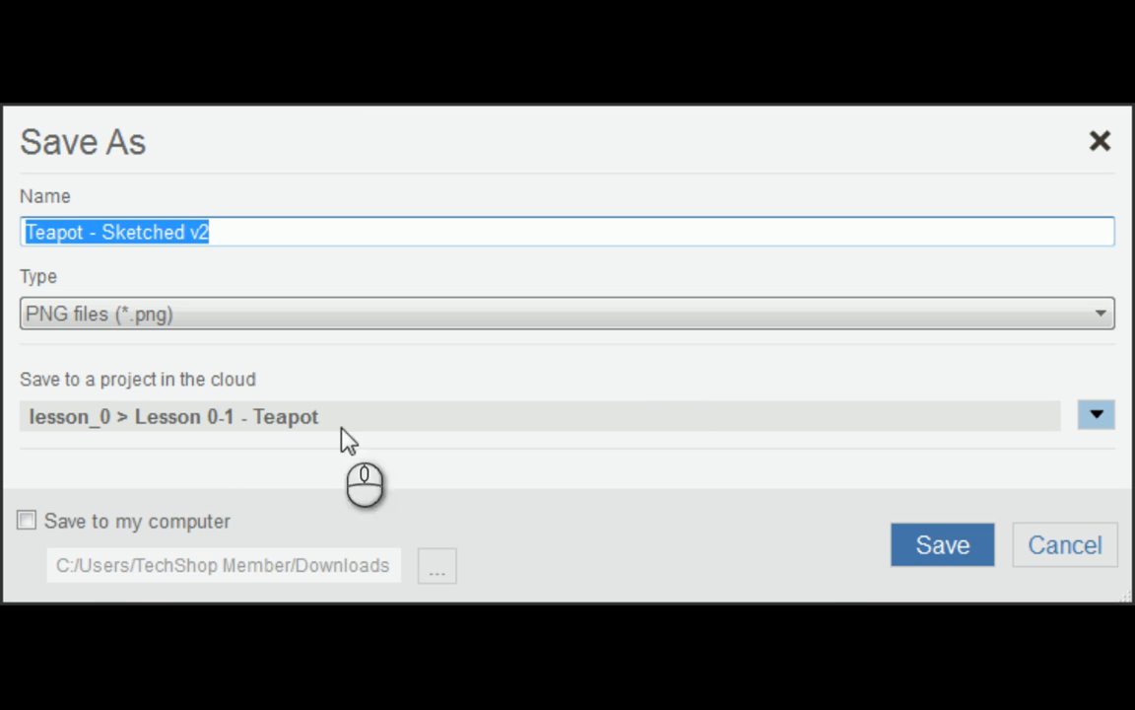
{"action": "left_click", "coordinate": [95, 530]}
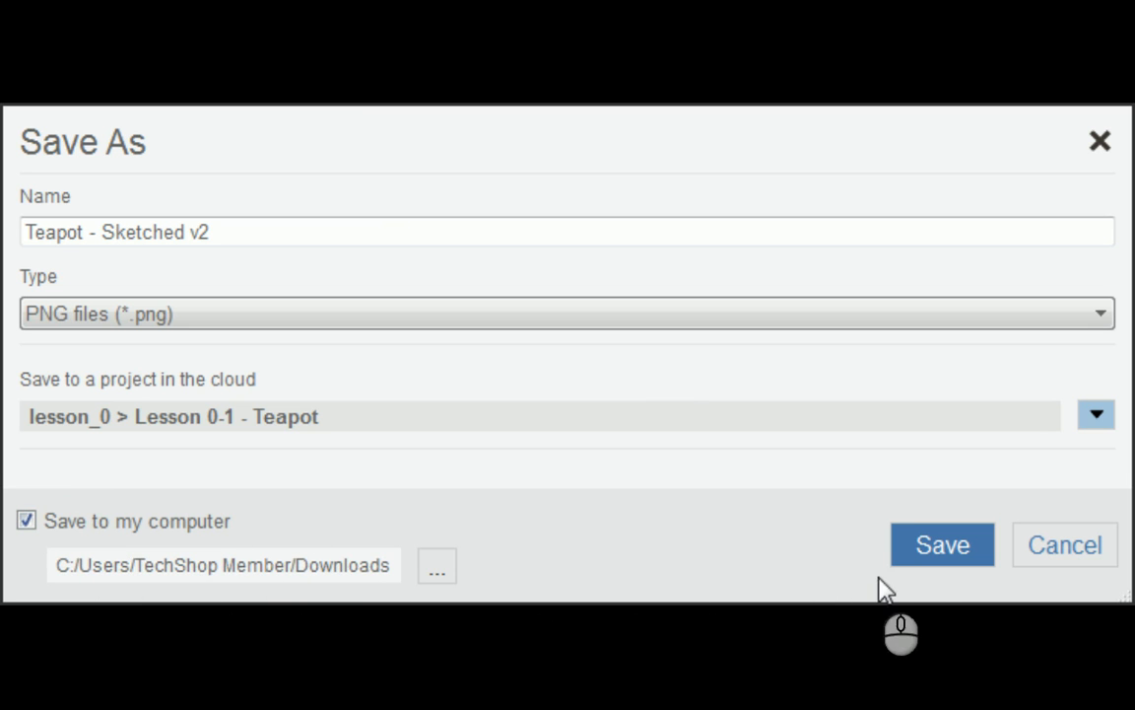
{"action": "left_click", "coordinate": [941, 545]}
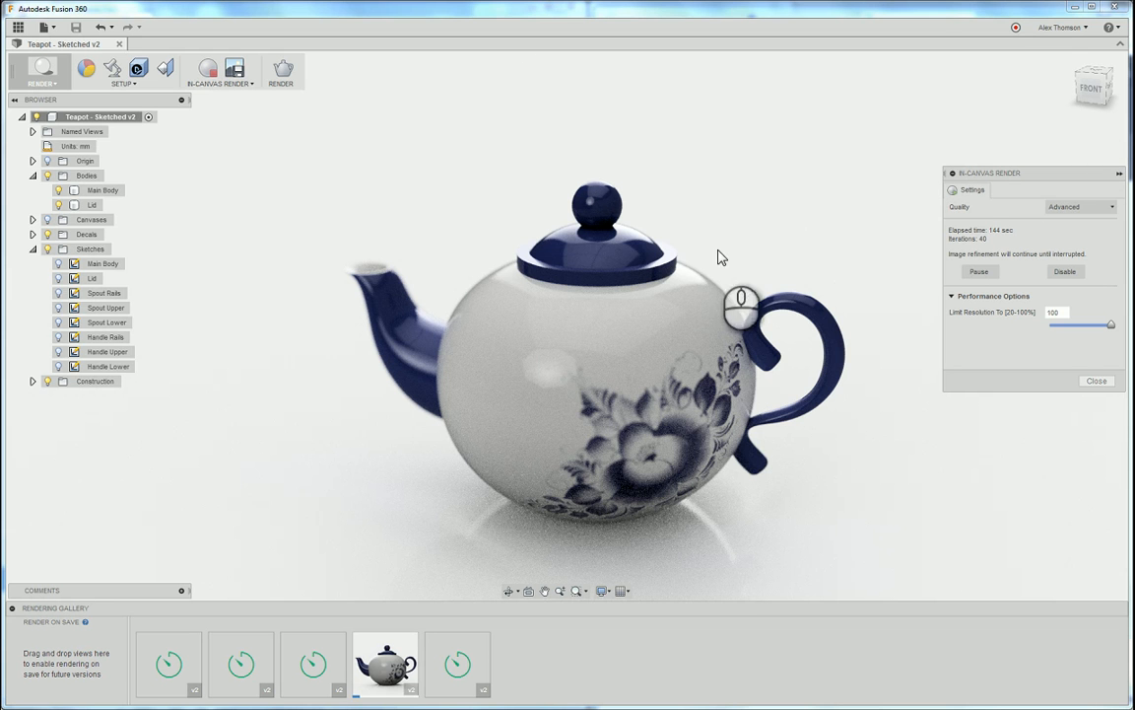
{"action": "left_click", "coordinate": [572, 251]}
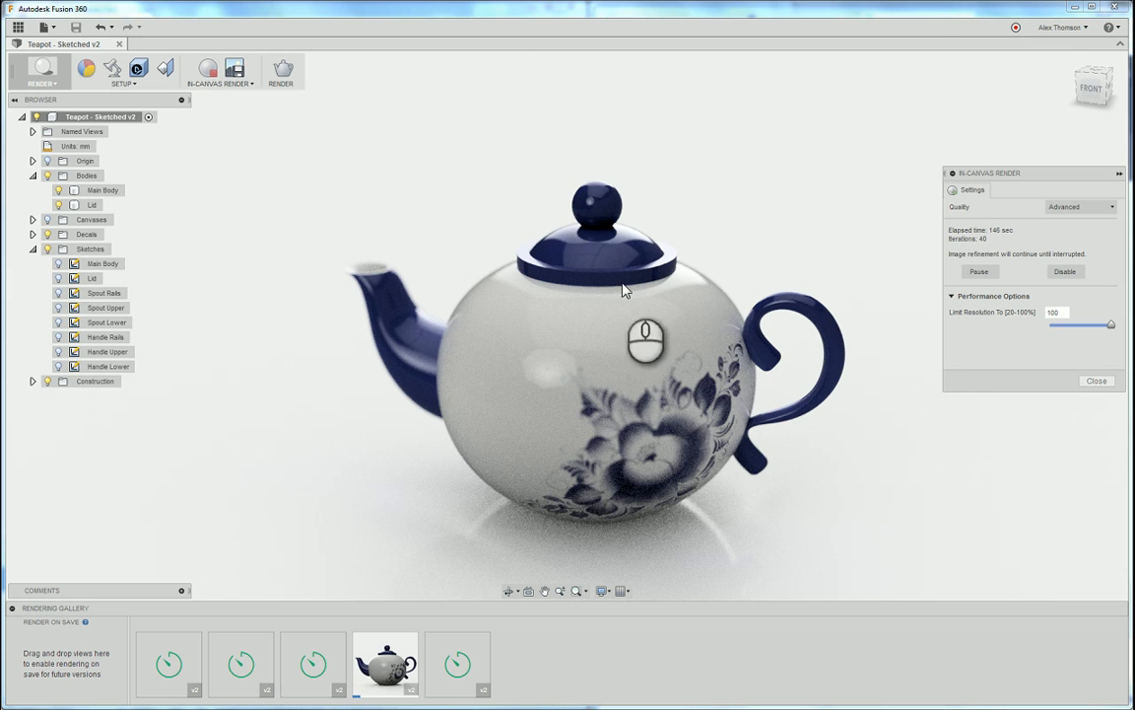
{"action": "left_click", "coordinate": [367, 306]}
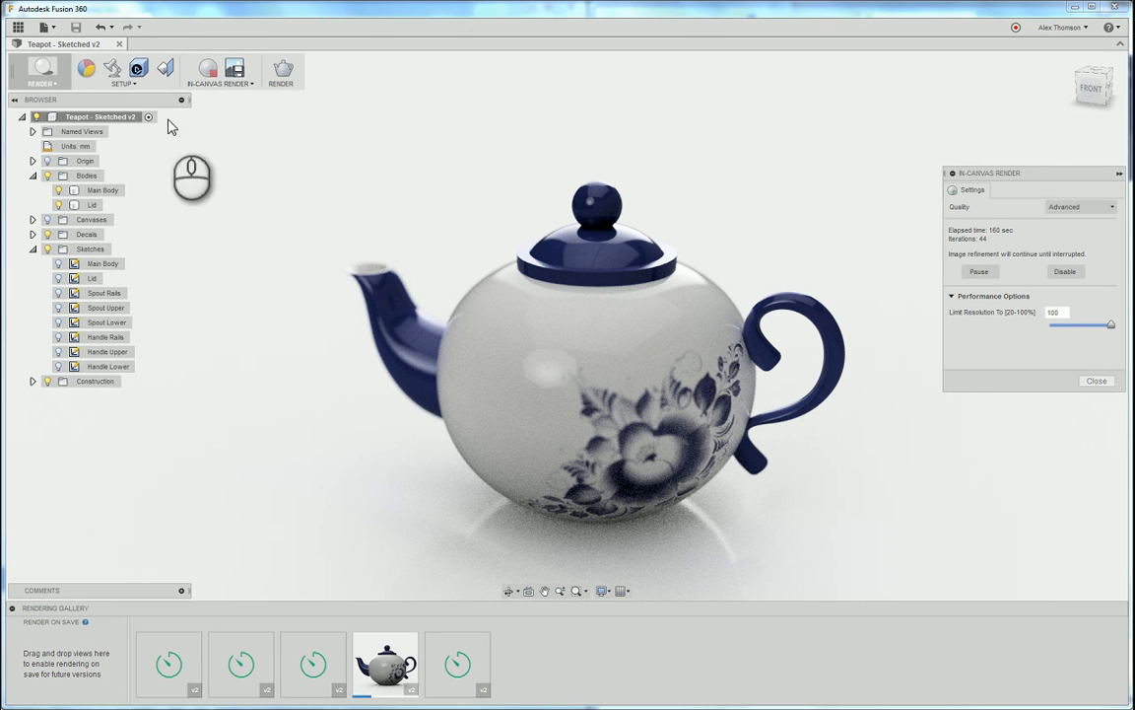
- Open the scene settings and turn off the camera's depth of field
{"action": "left_click", "coordinate": [115, 73]}
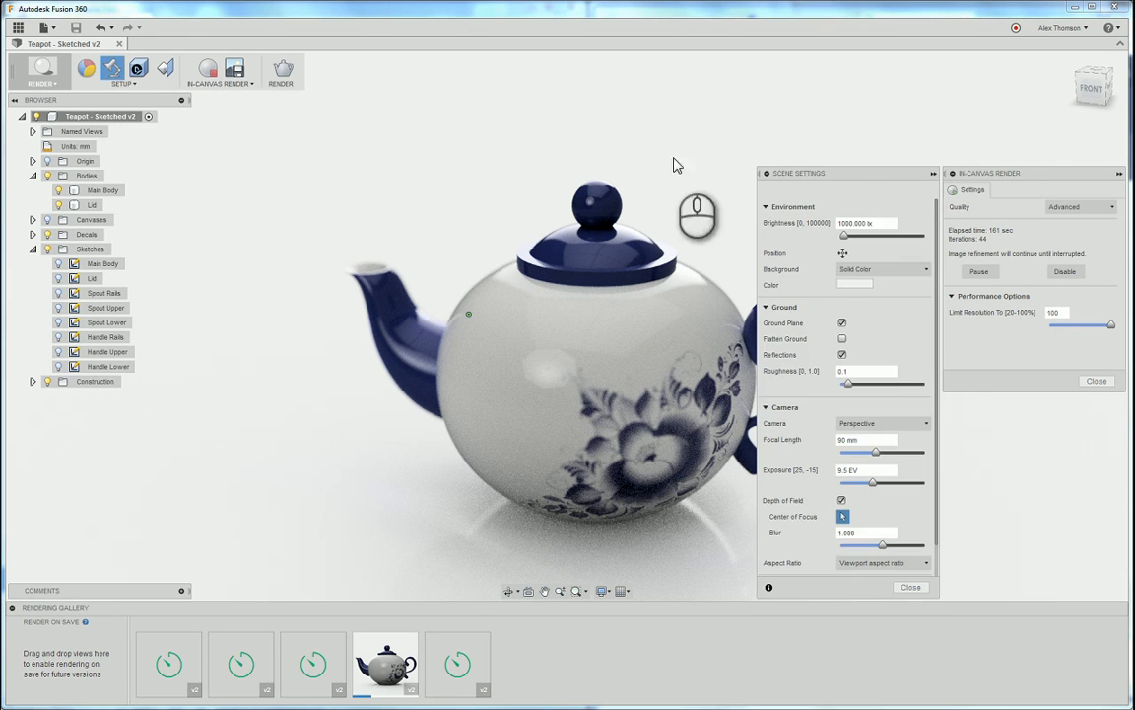
{"action": "scroll", "coordinate": [833, 355], "scroll_direction": "down", "scroll_amount": 1}
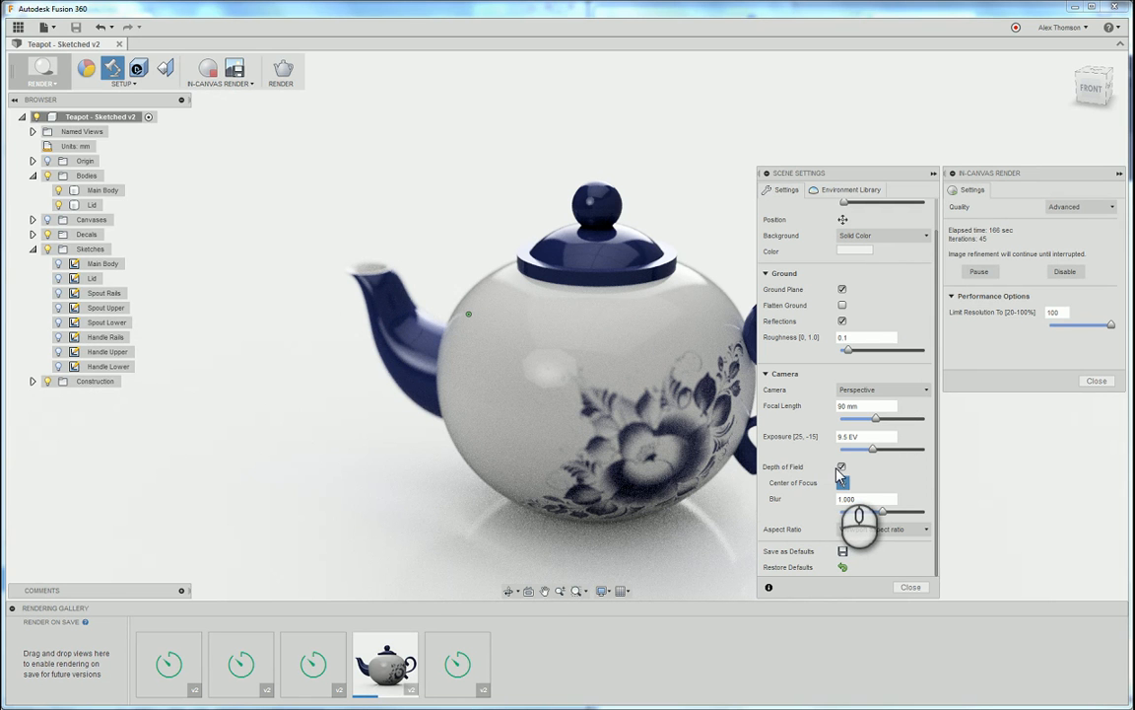
{"action": "left_click", "coordinate": [842, 467]}
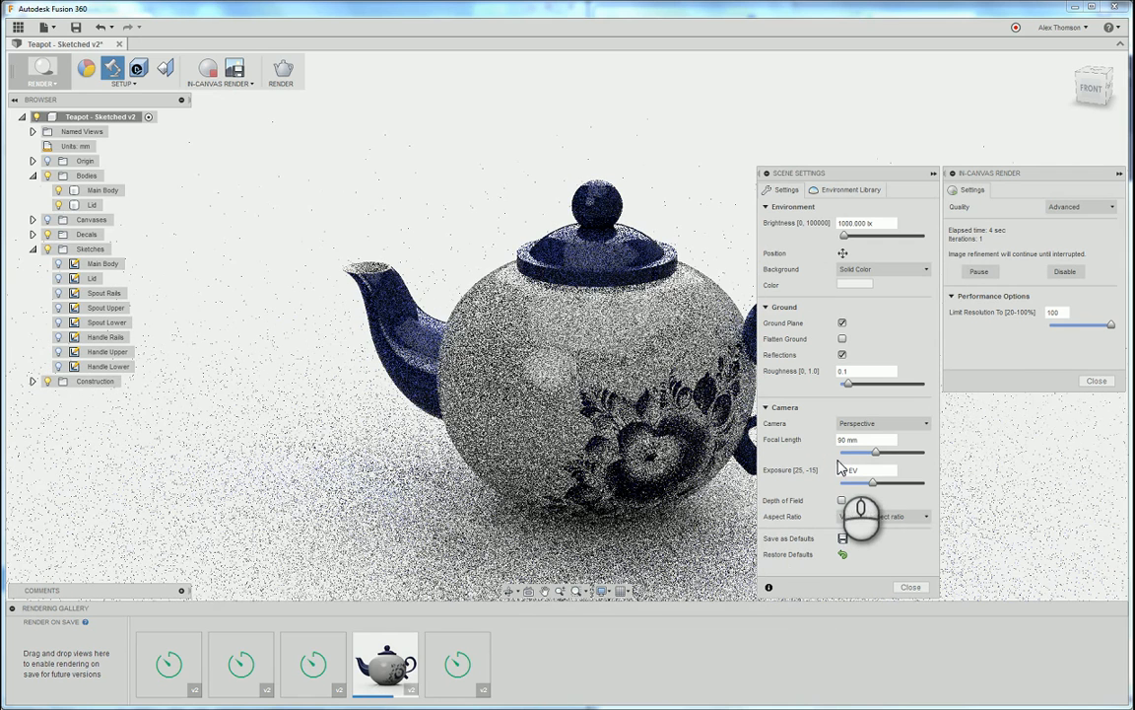
- Reframe the whole teapot, turn depth of field back on and place the center of focus on the flower decal
{"action": "left_click_drag", "start_coordinate": [1094, 100], "coordinate": [1086, 93]}
{"action": "middle_click_drag", "start_coordinate": [591, 202], "coordinate": [479, 218]}
{"action": "scroll", "coordinate": [482, 397], "scroll_direction": "up", "scroll_amount": 3}
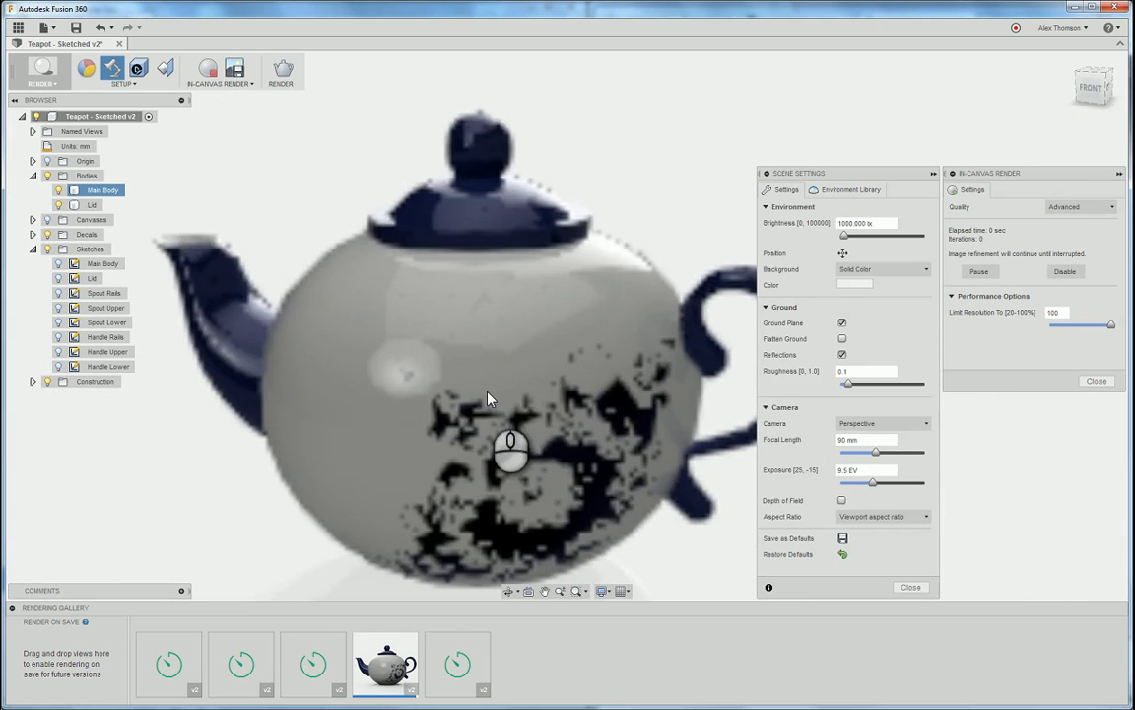
{"action": "scroll", "coordinate": [451, 384], "scroll_direction": "down", "scroll_amount": 1}
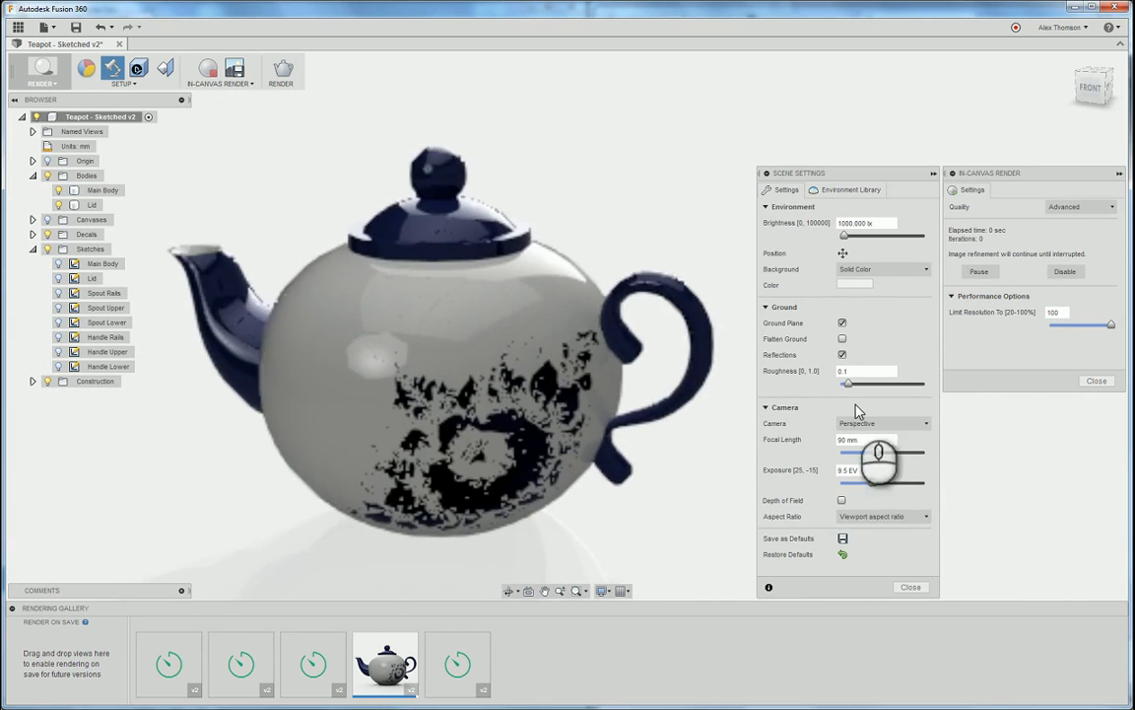
{"action": "left_click", "coordinate": [841, 500]}
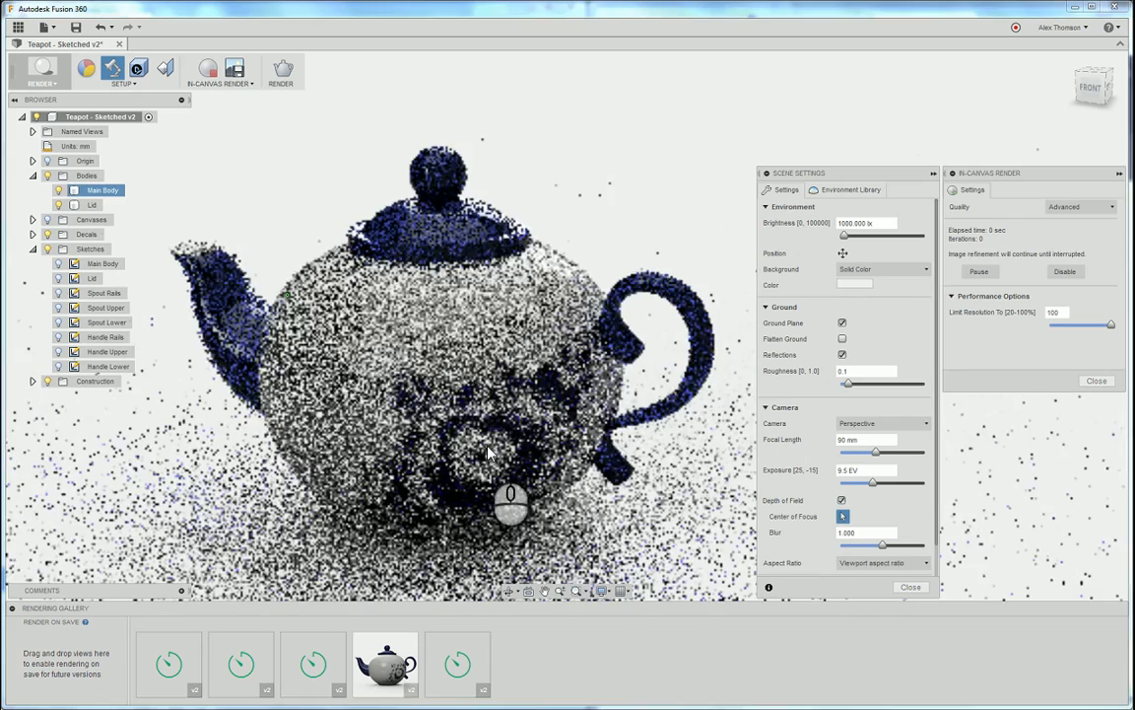
{"action": "left_click", "coordinate": [488, 453]}
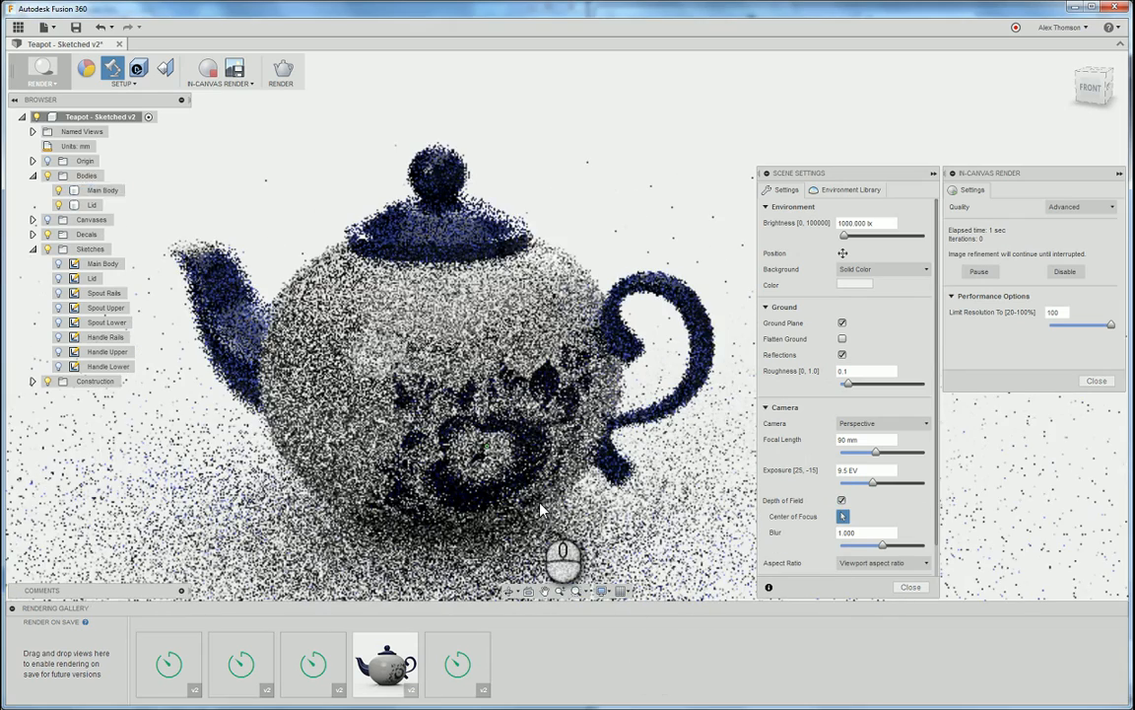
- Pick the center of focus on the flower decal again and set the depth of field blur to .25
{"action": "left_click", "coordinate": [843, 516]}
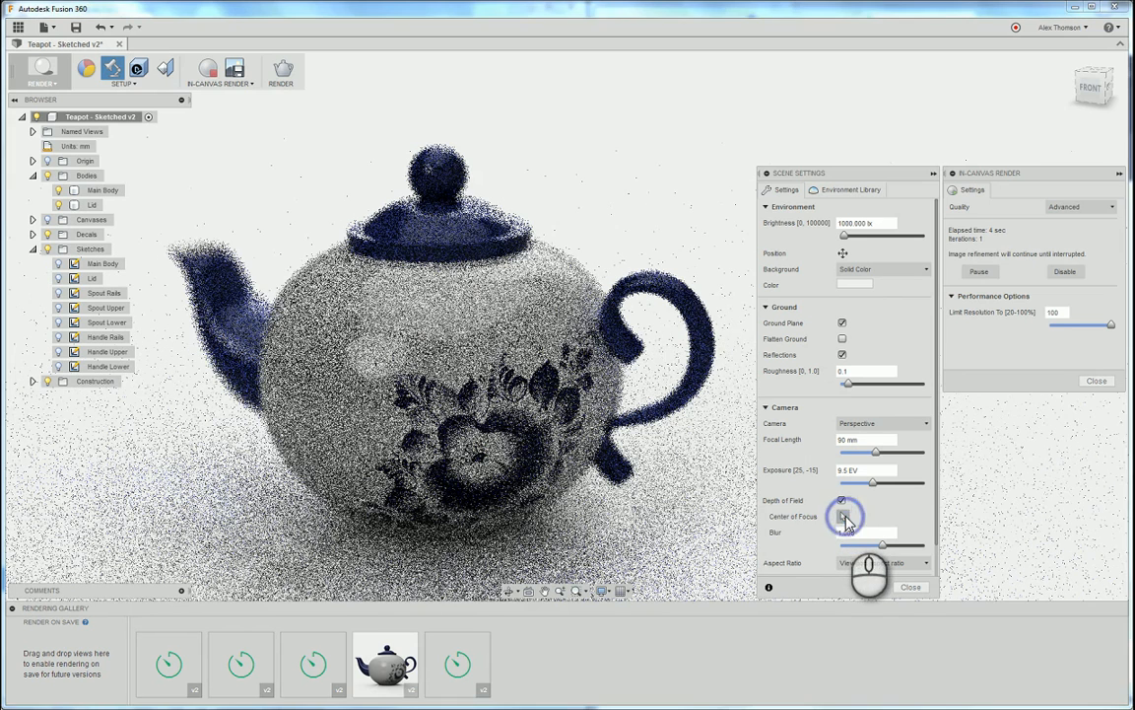
{"action": "left_click", "coordinate": [480, 450]}
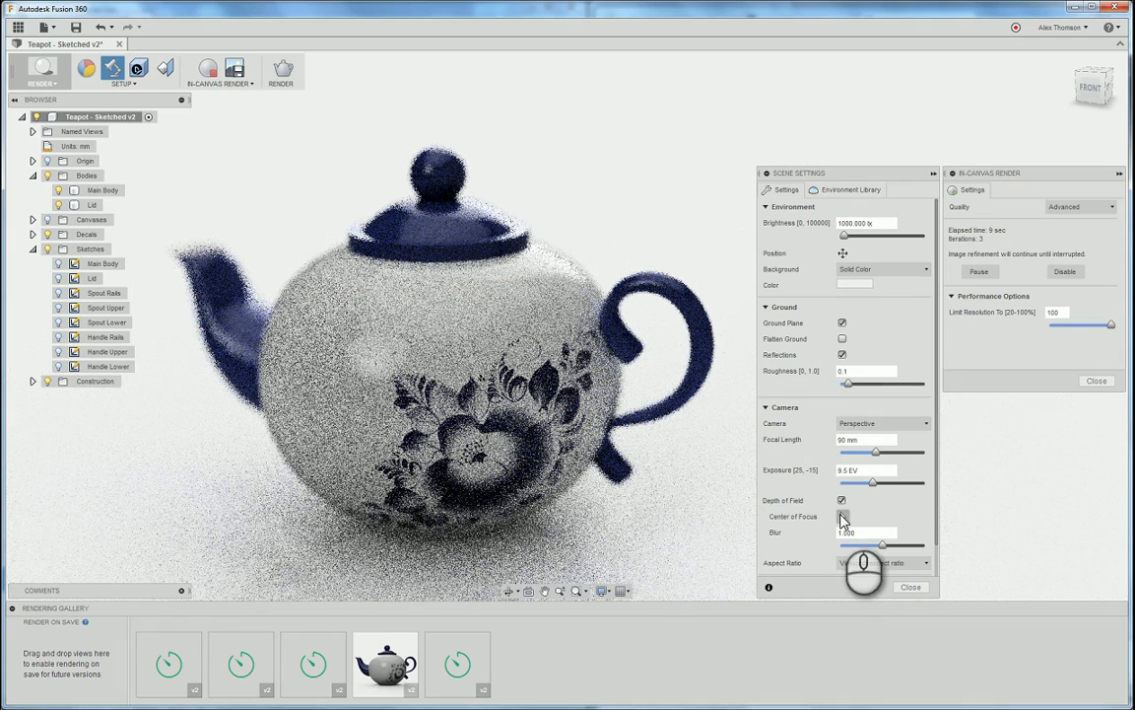
{"action": "left_click", "coordinate": [844, 516]}
{"action": "left_click", "coordinate": [425, 414]}
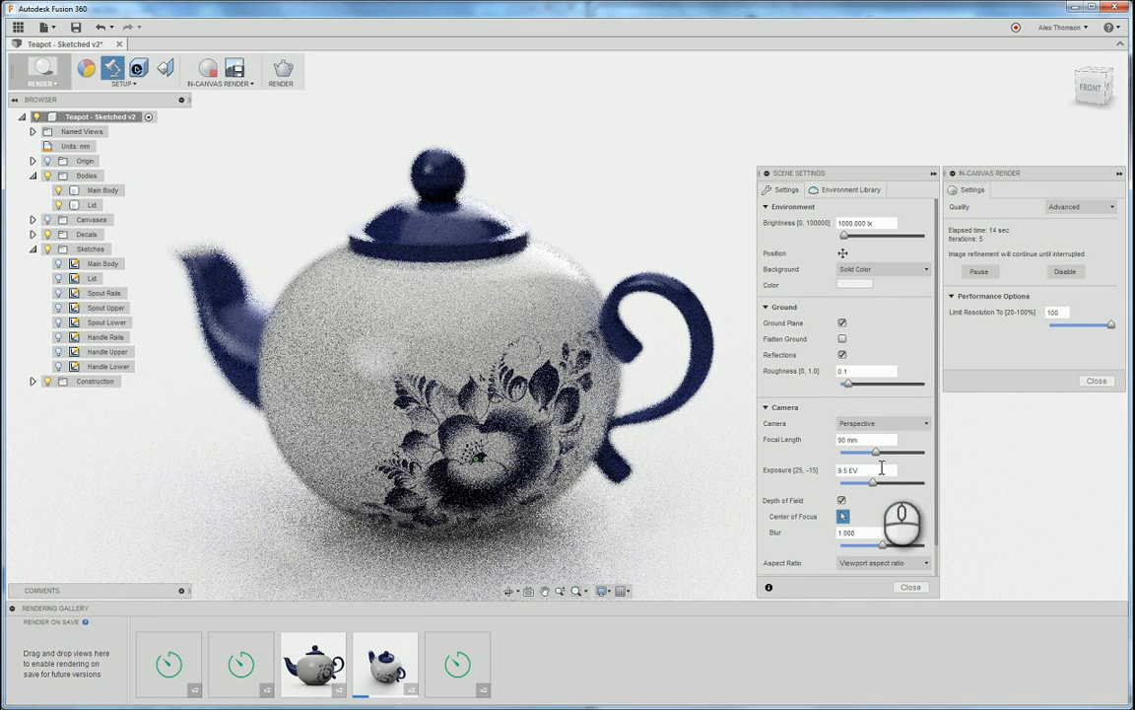
{"action": "double_click", "coordinate": [864, 533]}
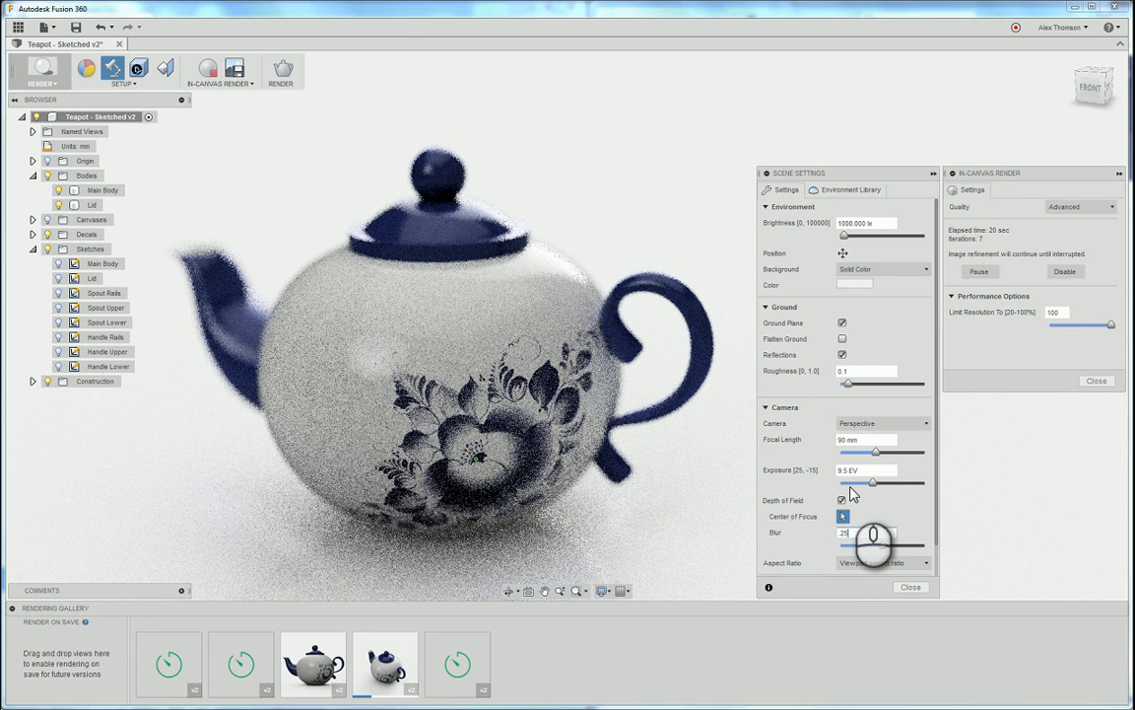
{"action": "key", "text": "Return"}
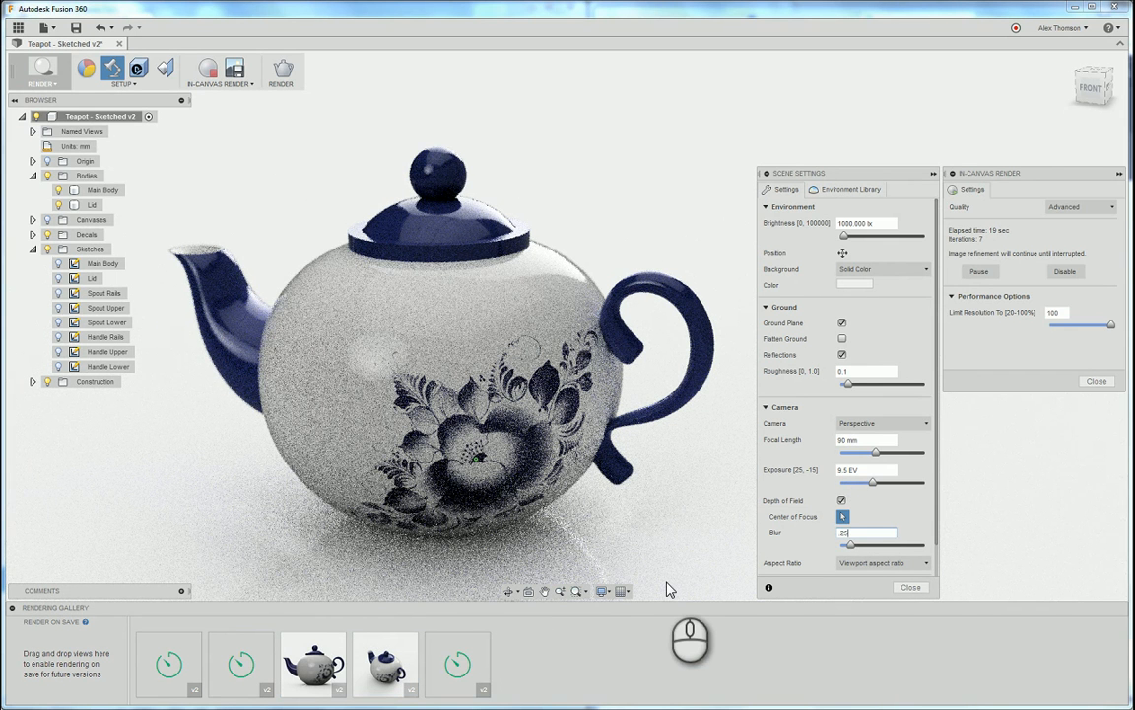
- Open the finished front-view cloud render from the rendering gallery at full size
{"action": "double_click", "coordinate": [313, 665]}
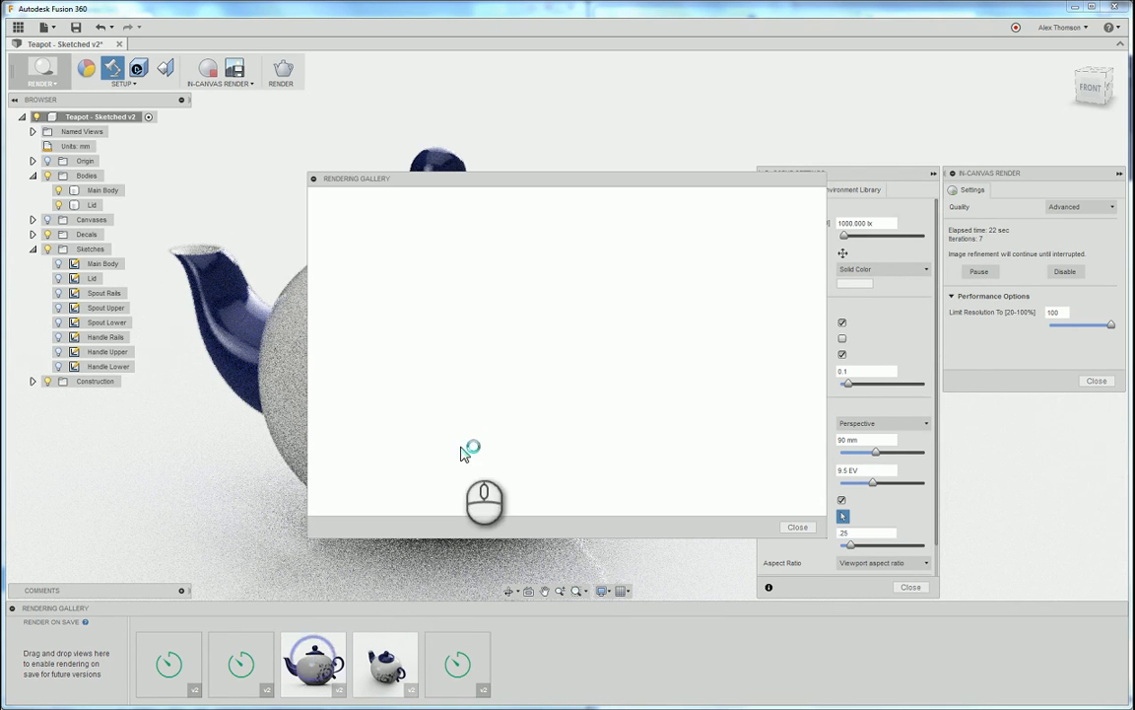